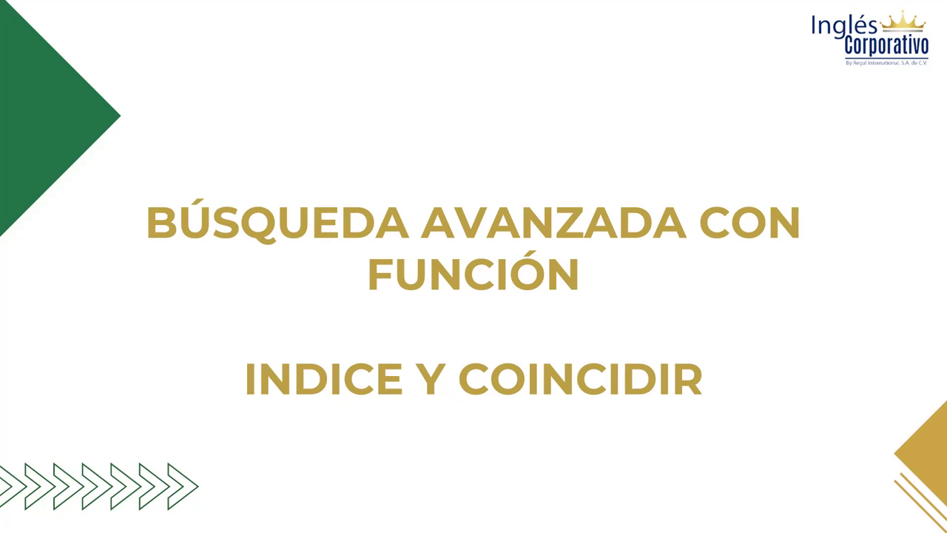
Step: Advance the slideshow past the title and OBJETIVO slides to the 'Permiten buscar datos' slide
left_click(761, 342)
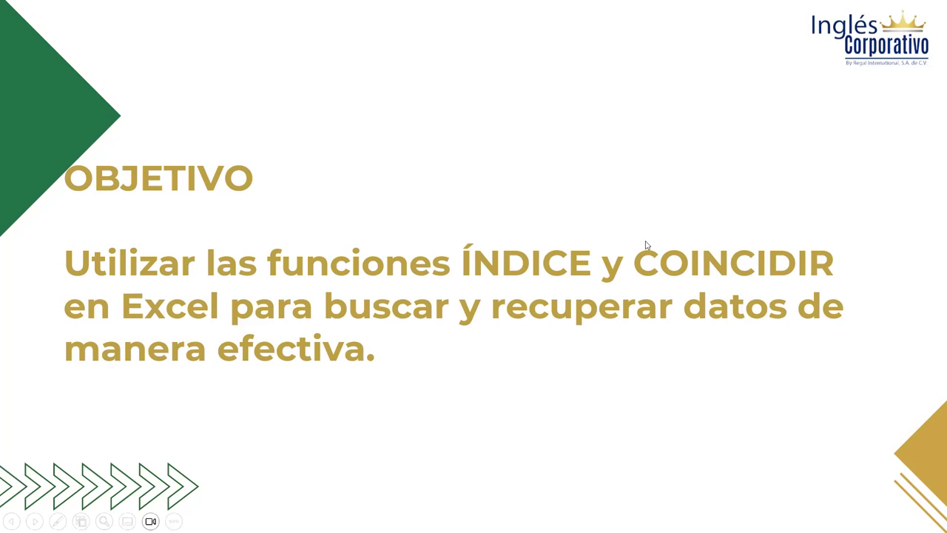
left_click(580, 339)
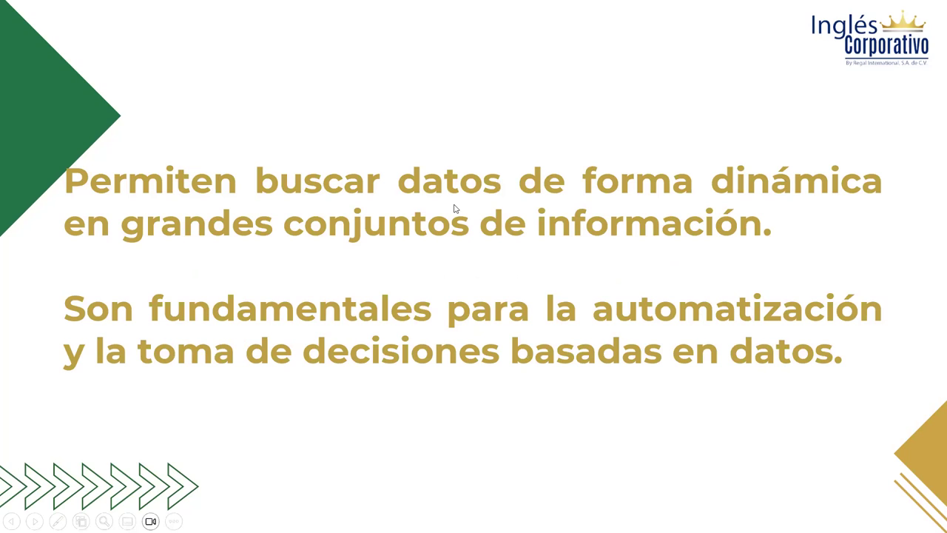
Step: Advance to the 'COINCIDIR busca un valor' slide about returning a value's position
left_click(584, 123)
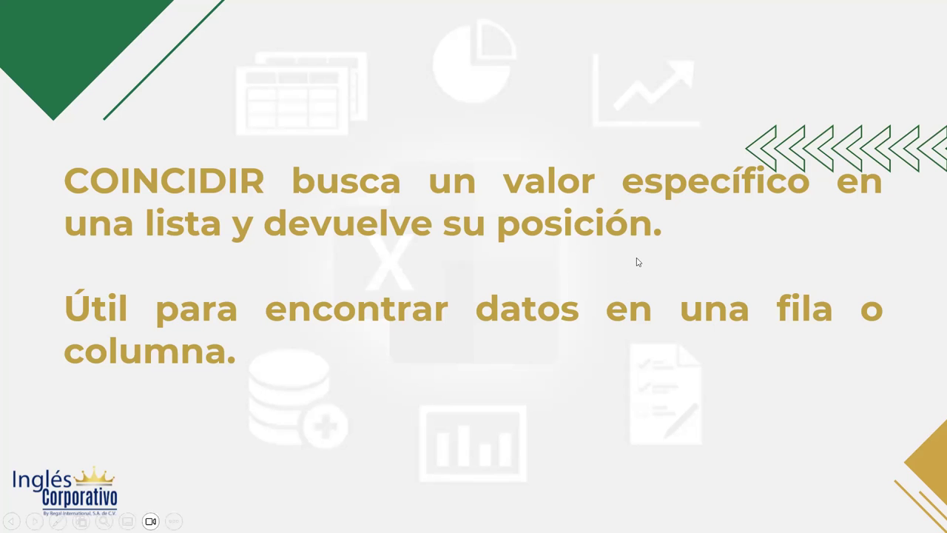
Step: Move through the ÍNDICE slide, stepping back once after overshooting, to the EJEMPLOS title slide
left_click(638, 262)
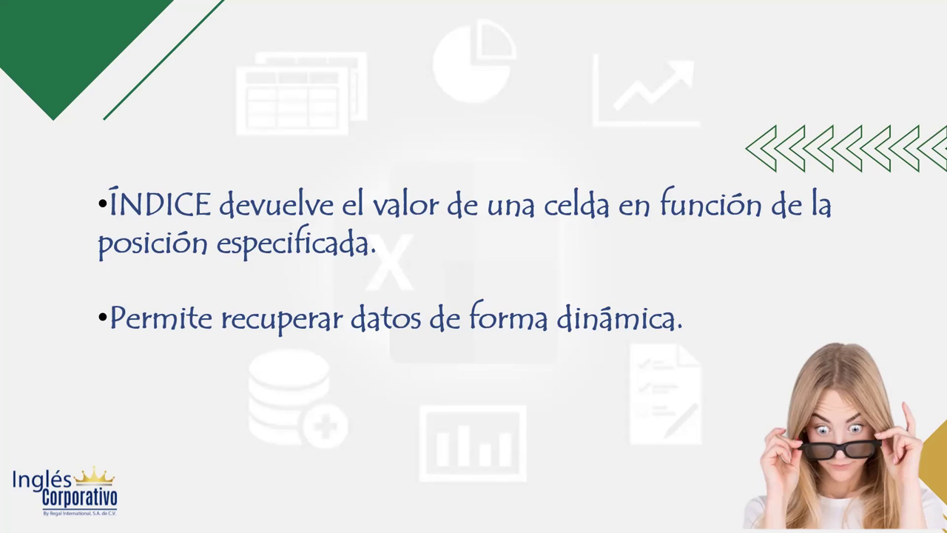
left_click(434, 242)
key("Left")
left_click(495, 267)
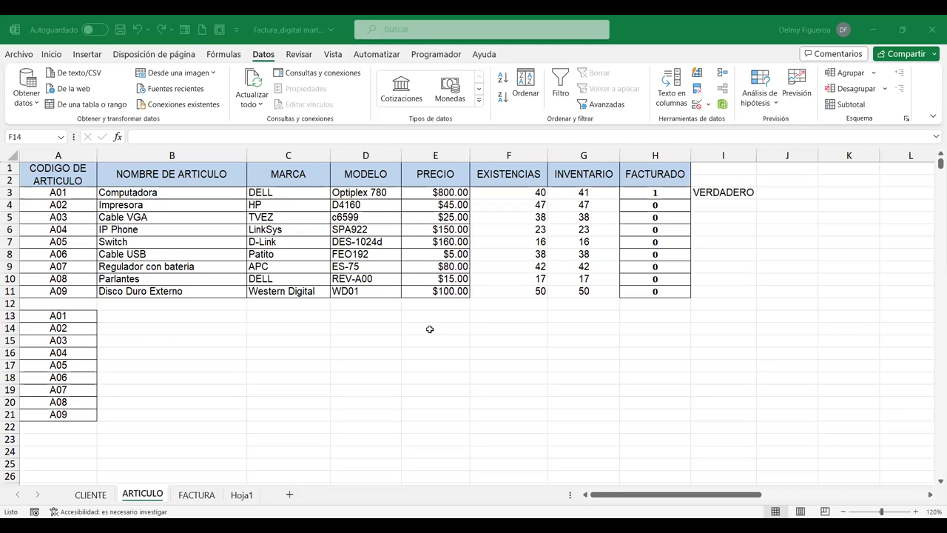
Step: Switch to the Excel workbook and show the FACTURA invoice sheet with items A01–A09
left_click(204, 342)
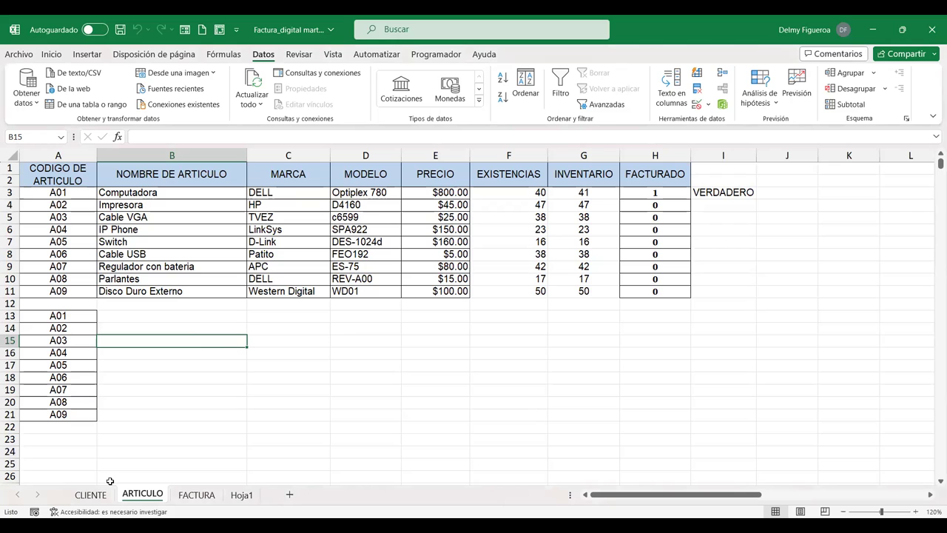
left_click(197, 494)
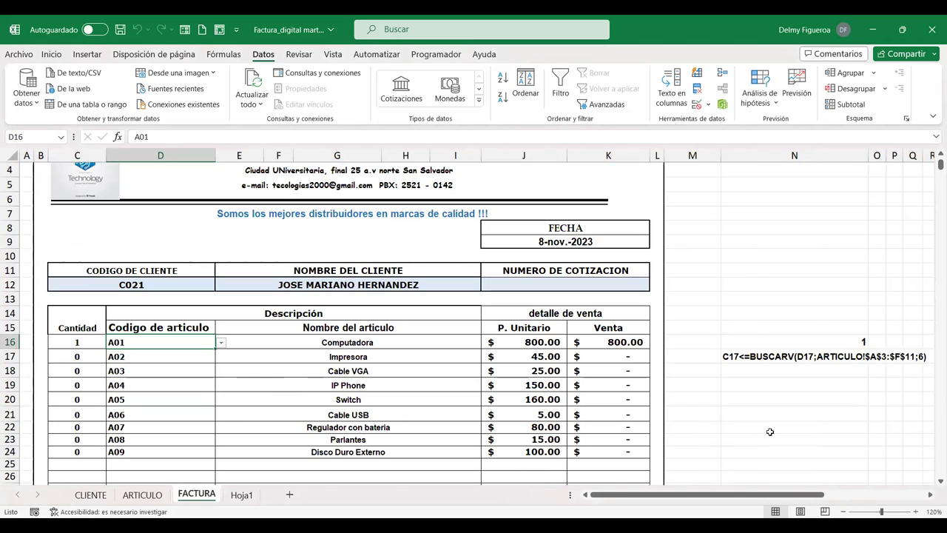
left_click(87, 342)
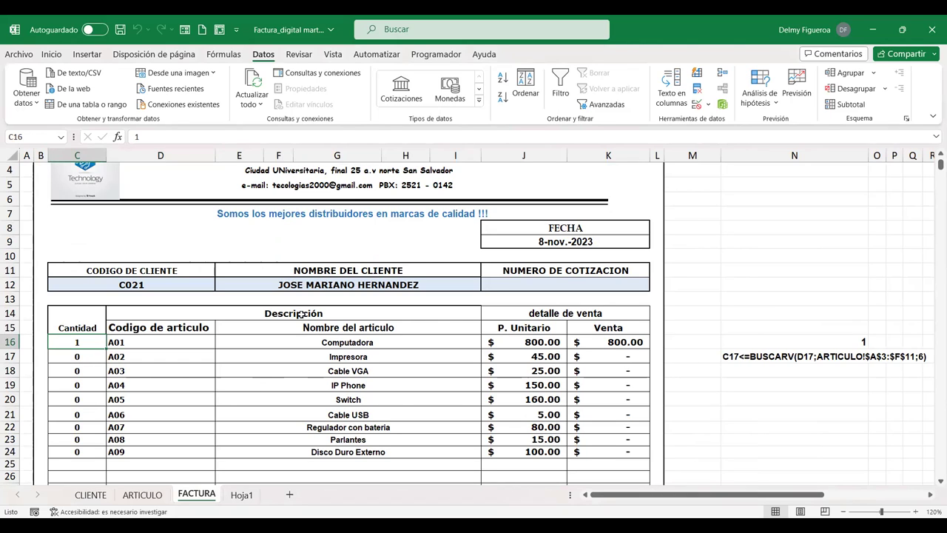
left_click(771, 356)
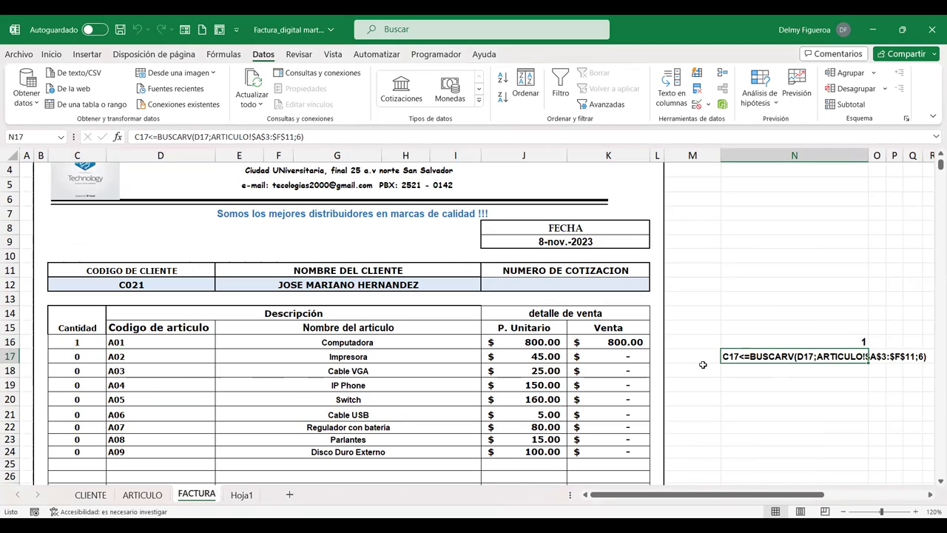
left_click(75, 342)
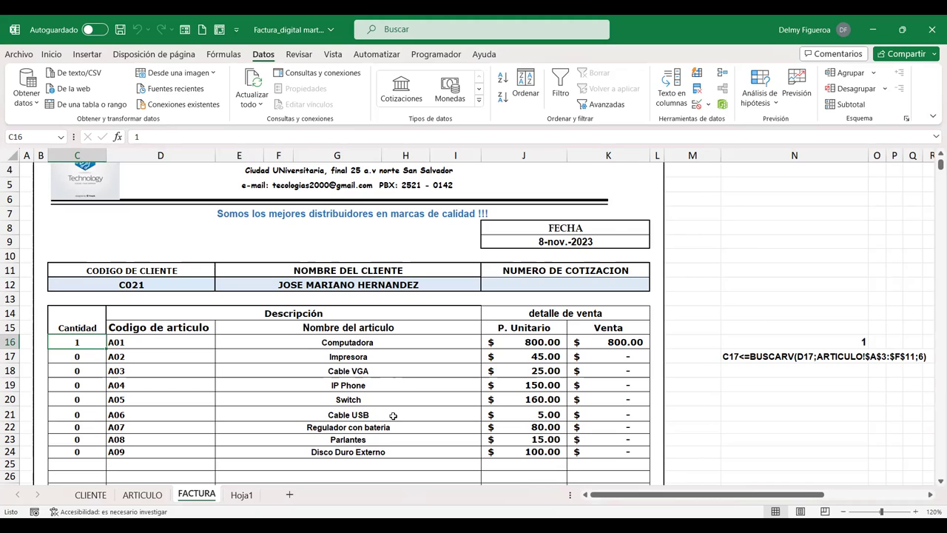
left_click(384, 343)
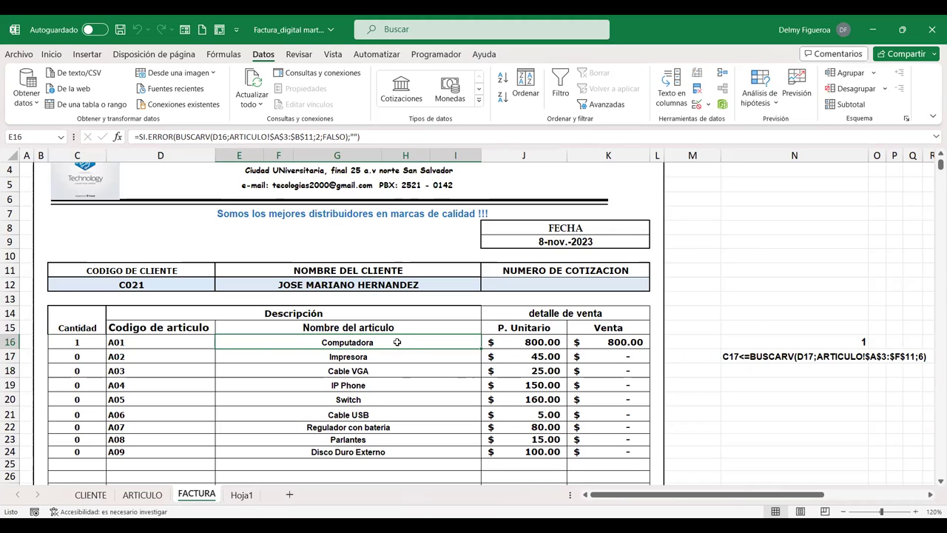
left_click_drag(396, 345, 396, 455)
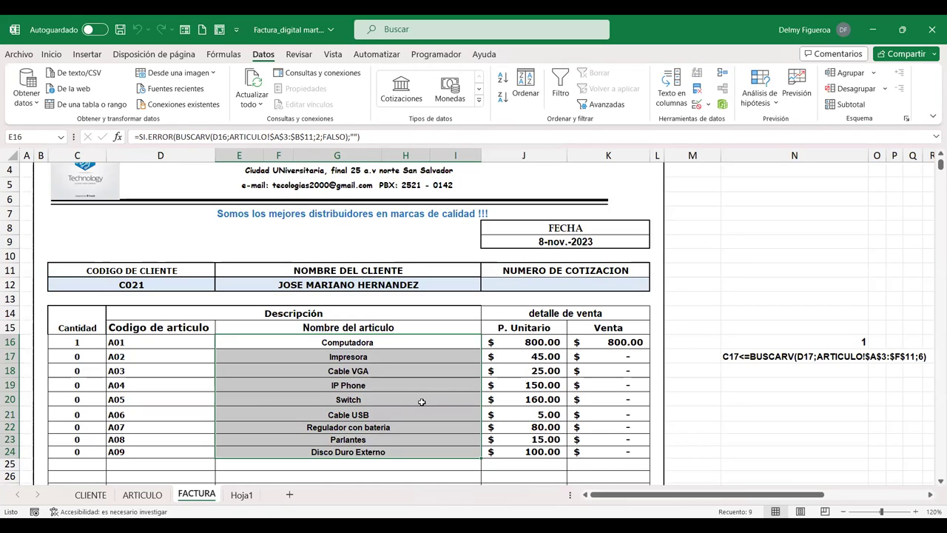
left_click(406, 354)
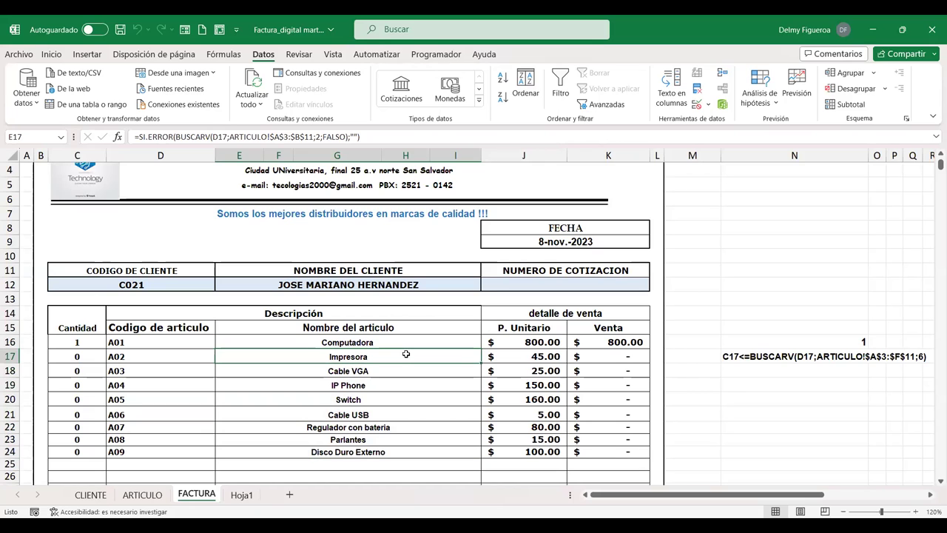
left_click_drag(378, 341, 377, 459)
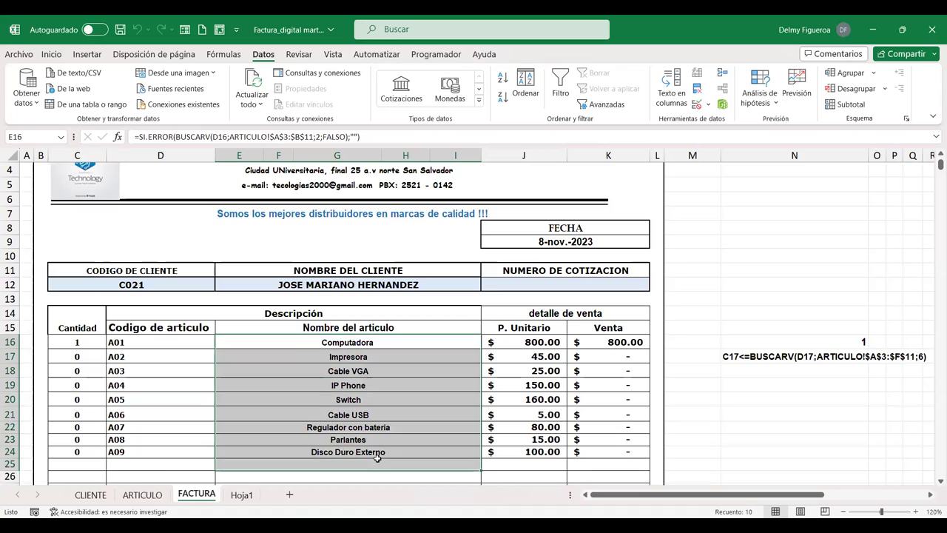
left_click(397, 356)
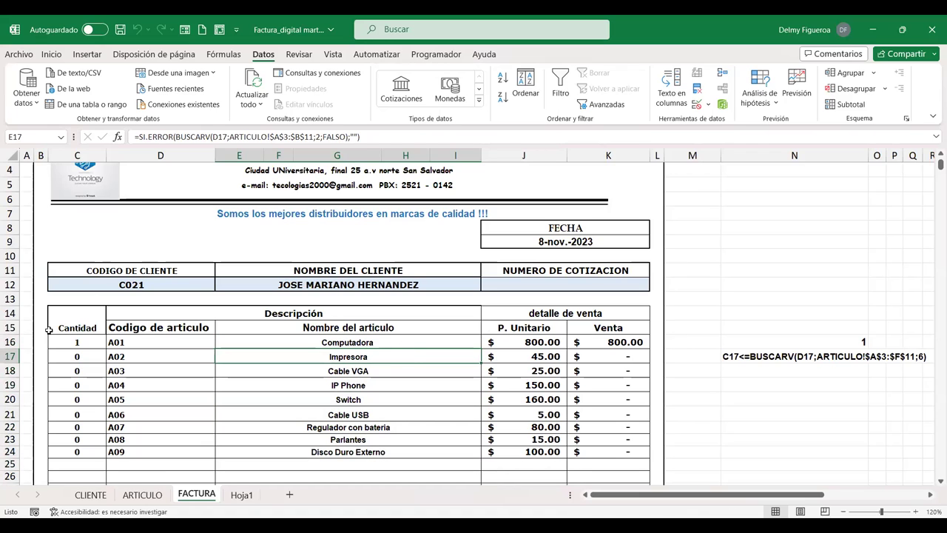
left_click(83, 340)
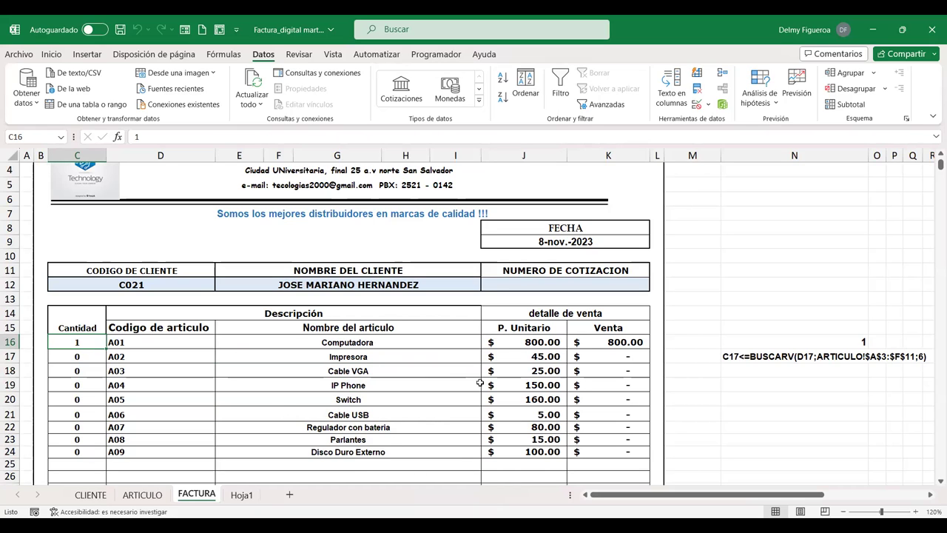
scroll(350, 351, "down", 1)
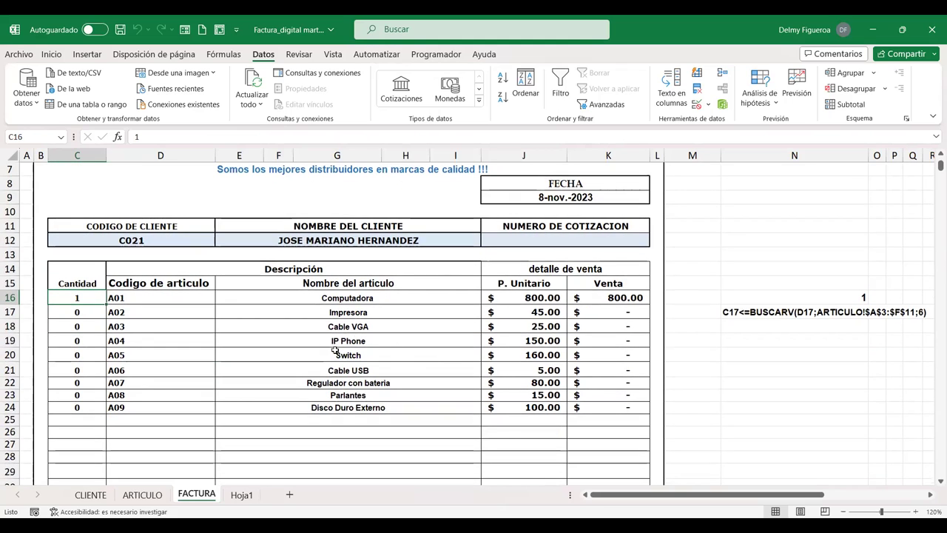
left_click(83, 312)
left_click(82, 325)
left_click(83, 341)
left_click(79, 356)
left_click(77, 370)
left_click(77, 397)
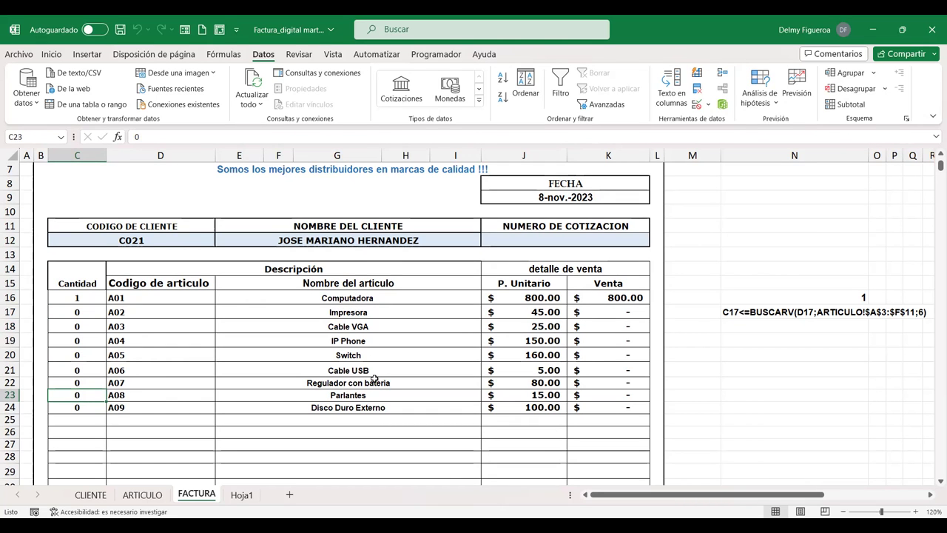
scroll(375, 378, "down", 2)
scroll(374, 379, "down", 2)
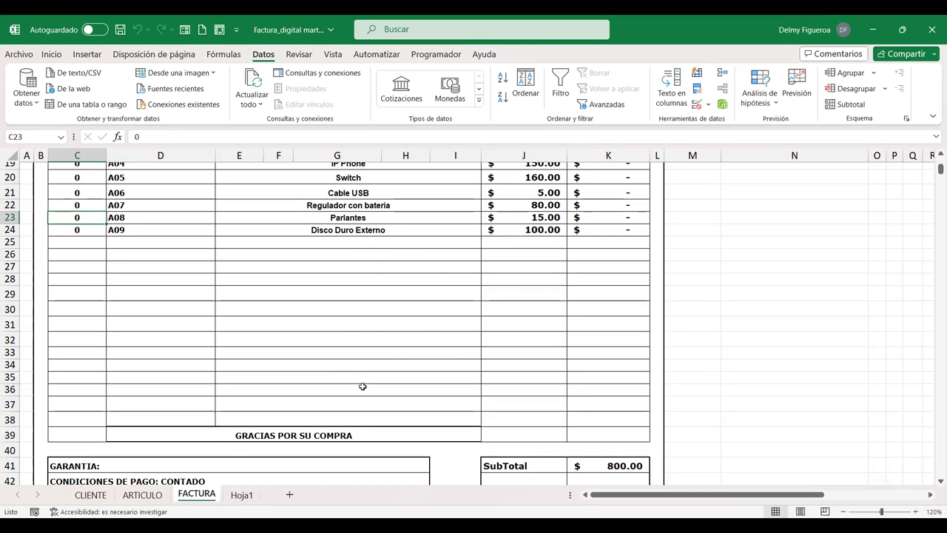
scroll(425, 345, "down", 3)
scroll(425, 345, "down", 1)
scroll(425, 345, "down", 1)
scroll(425, 346, "up", 1)
scroll(426, 346, "up", 1)
scroll(427, 345, "up", 1)
scroll(427, 345, "up", 1)
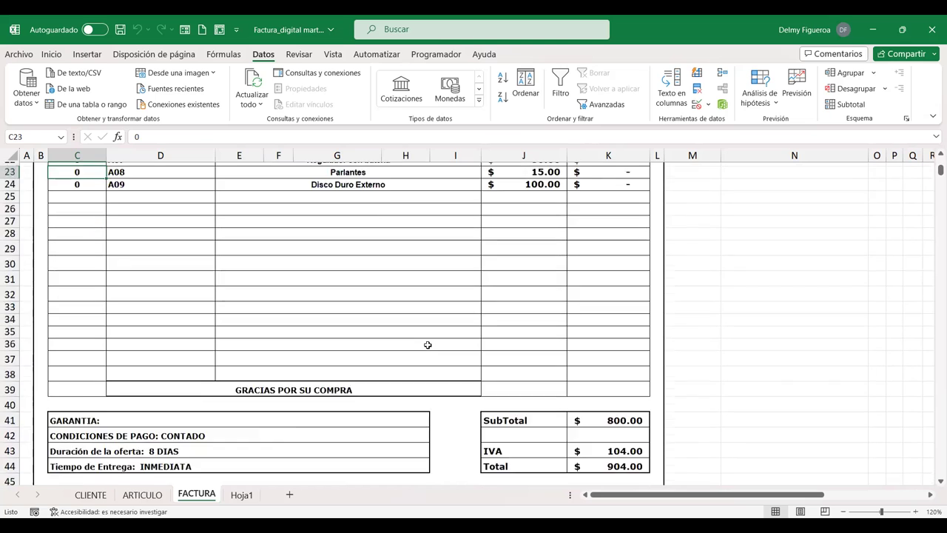
scroll(428, 345, "up", 1)
left_click(431, 284)
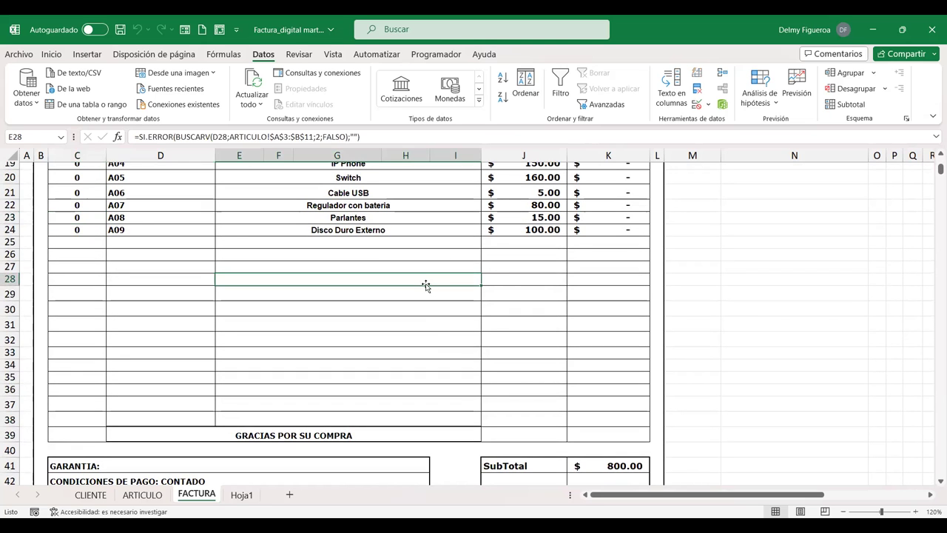
scroll(146, 224, "up", 1)
scroll(185, 293, "up", 2)
scroll(191, 290, "down", 3)
scroll(170, 289, "up", 1)
scroll(169, 290, "up", 2)
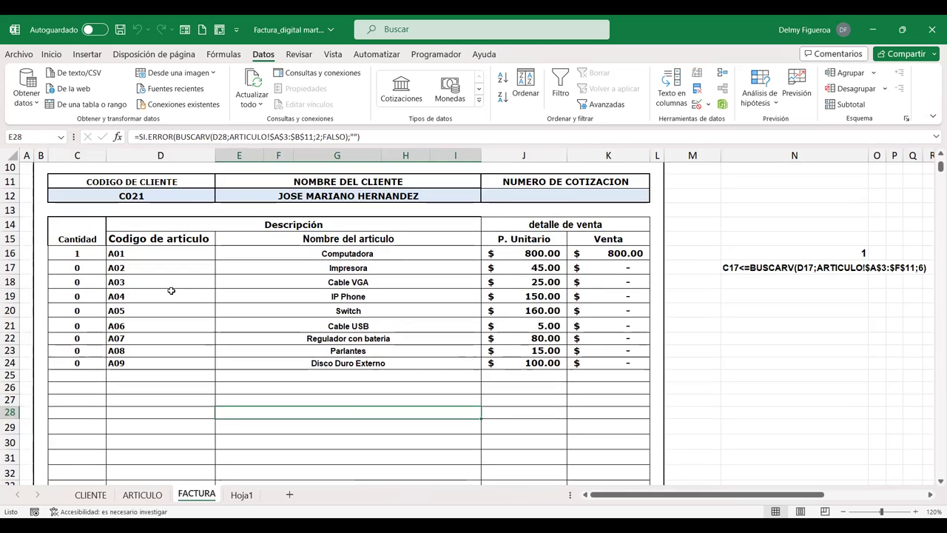
scroll(169, 289, "down", 2)
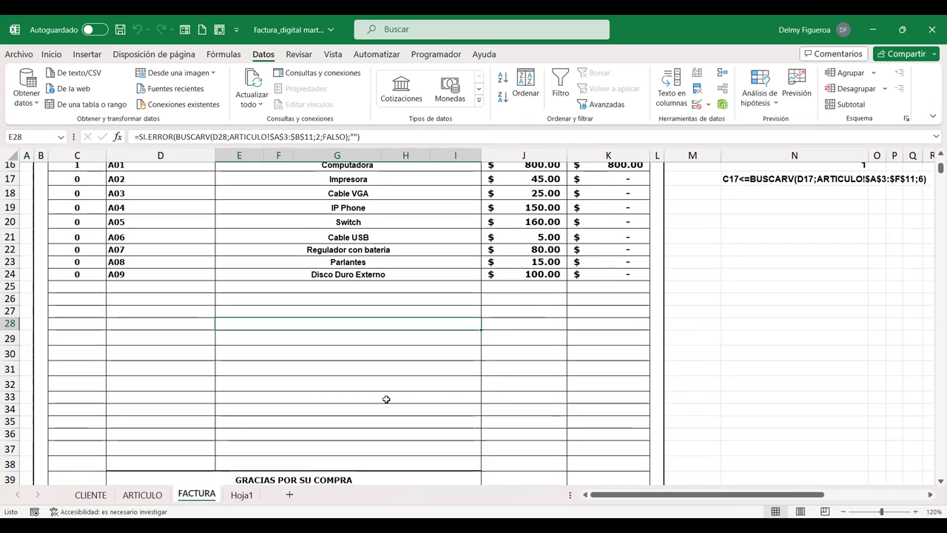
scroll(387, 400, "up", 1)
scroll(387, 399, "up", 1)
scroll(386, 400, "up", 1)
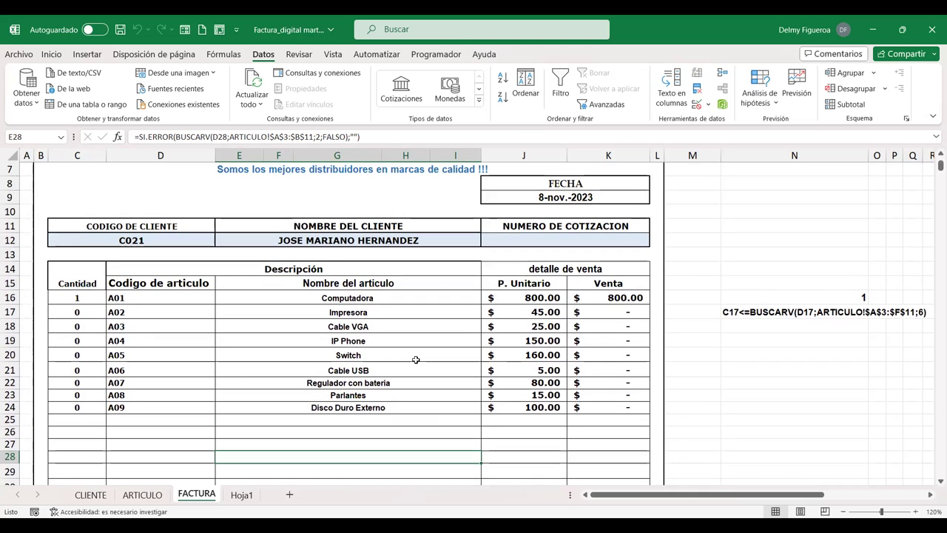
left_click(89, 298)
scroll(609, 313, "down", 2)
scroll(595, 309, "down", 1)
scroll(176, 251, "down", 1)
scroll(170, 250, "down", 1)
scroll(433, 363, "up", 4)
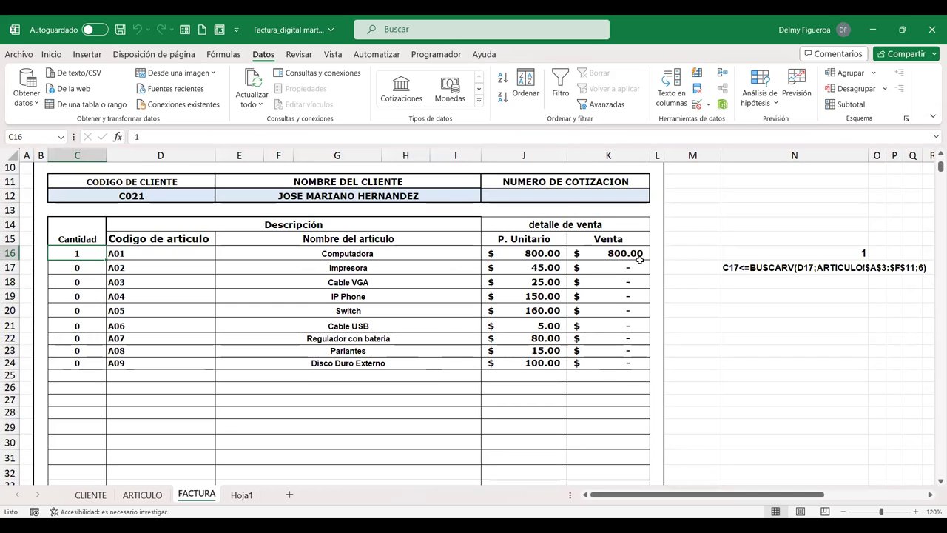
scroll(630, 306, "down", 3)
scroll(630, 306, "down", 7)
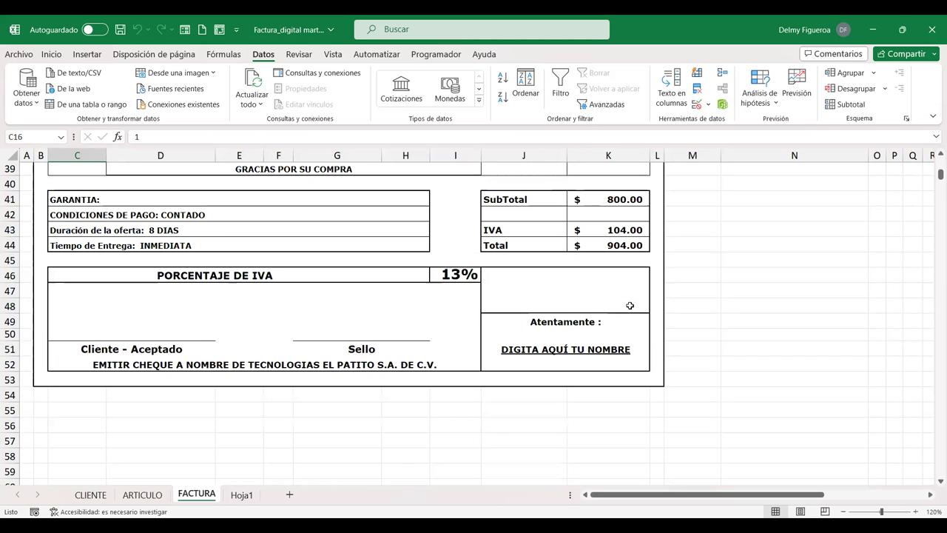
scroll(630, 306, "up", 1)
scroll(630, 306, "up", 1)
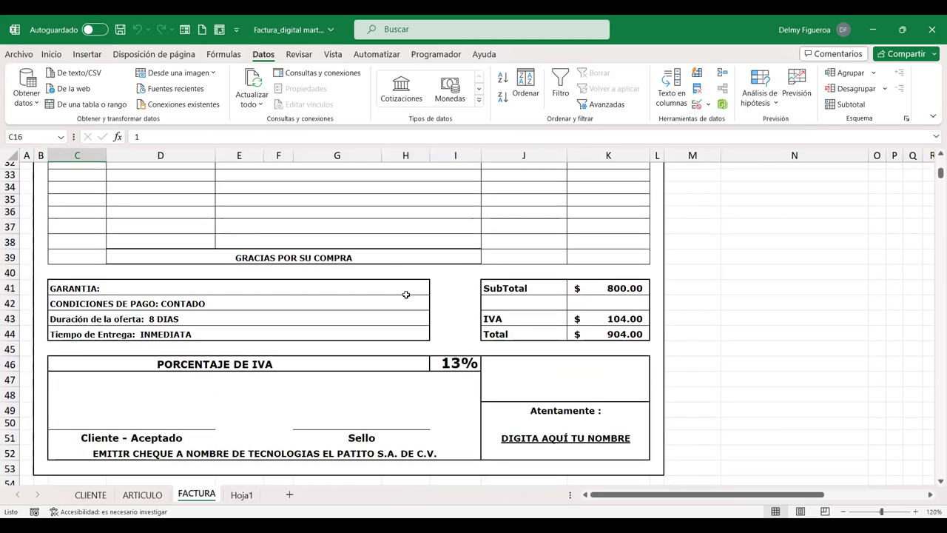
scroll(407, 294, "up", 3)
scroll(407, 295, "up", 3)
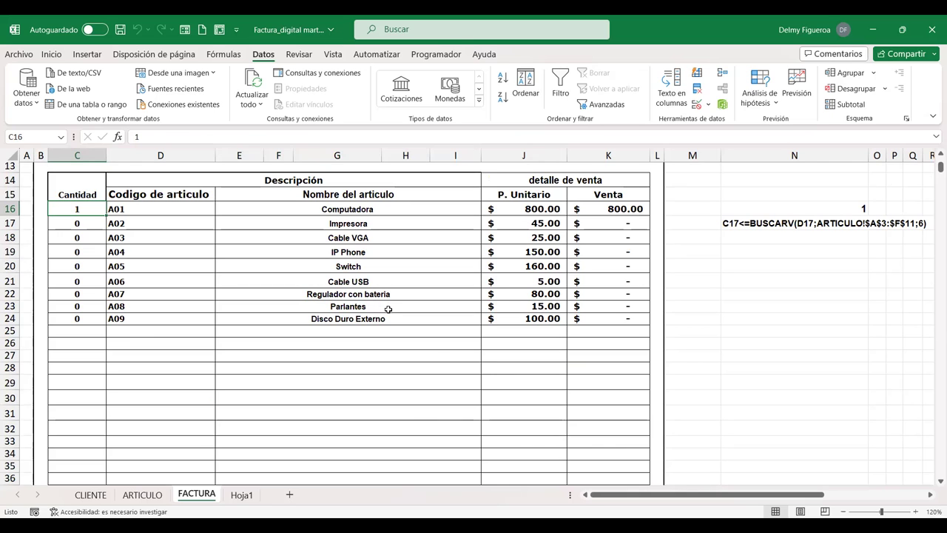
scroll(348, 335, "up", 1)
scroll(348, 335, "up", 1)
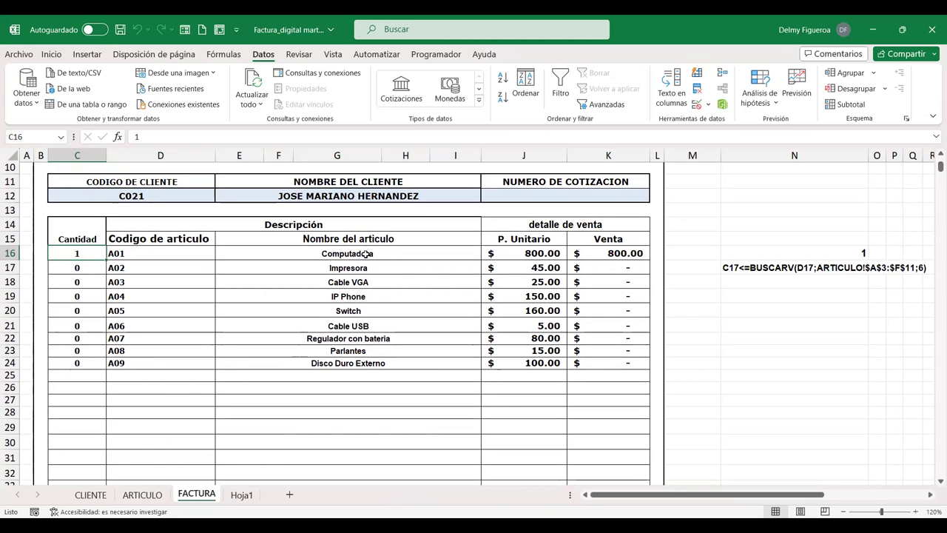
Step: Glance at the ARTICULO stock table, then open C16's custom BUSCARV validation rule on FACTURA
left_click(142, 494)
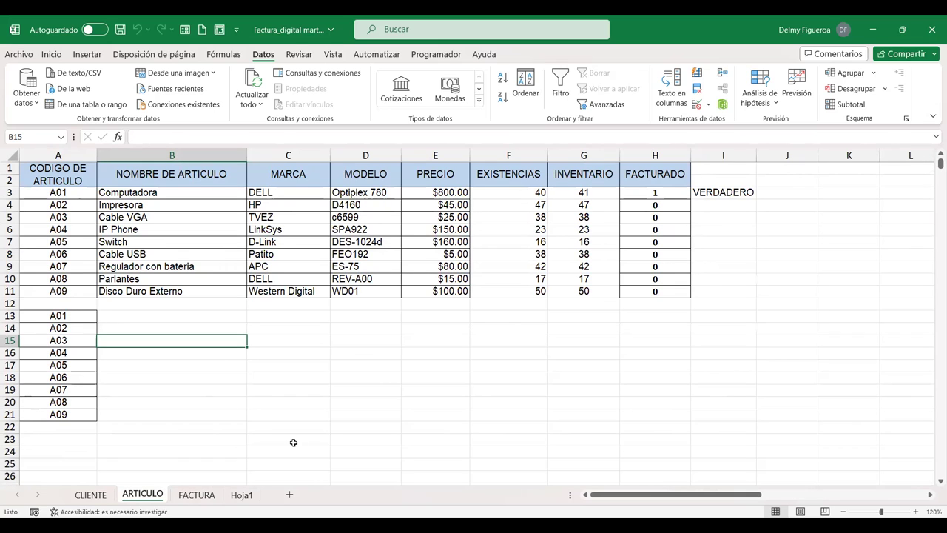
left_click(196, 494)
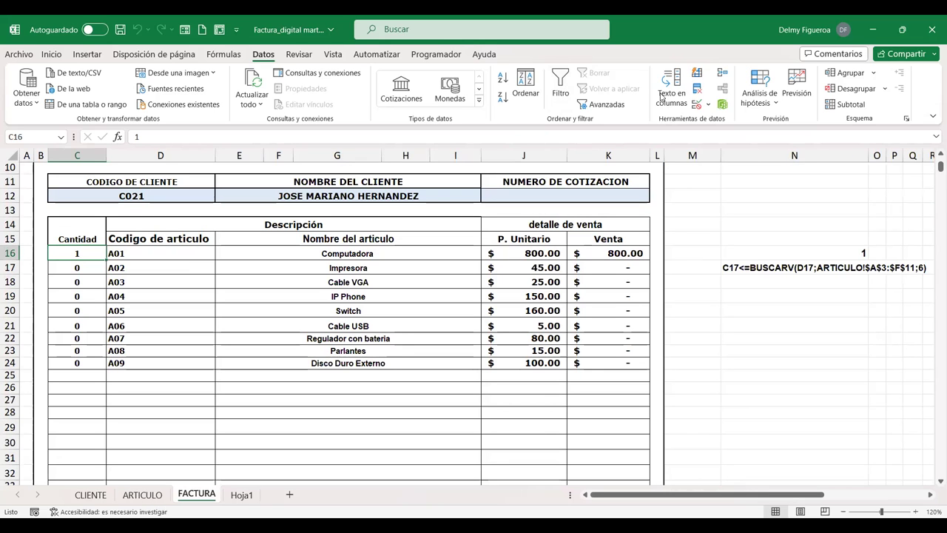
left_click(698, 106)
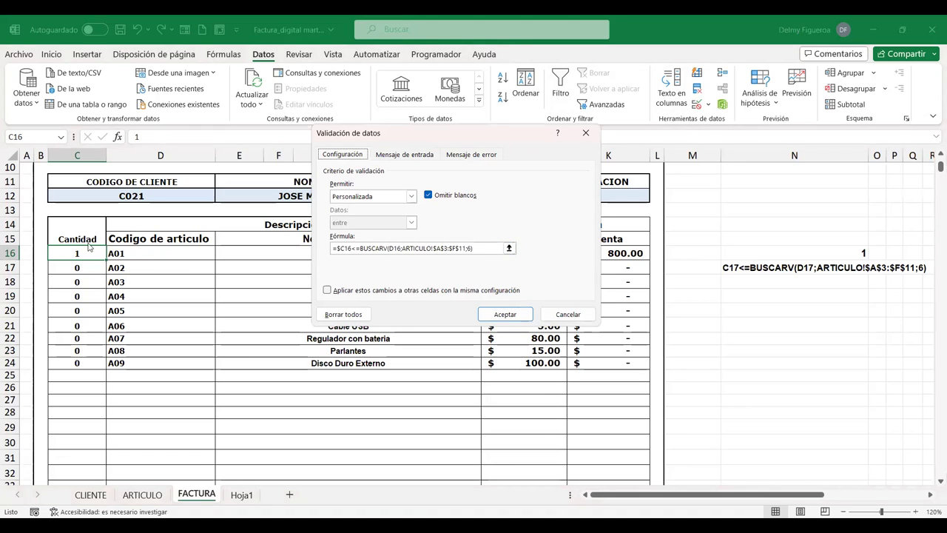
Step: Close the validation dialog and test quantities 41 and 40 in C16, cancelling each rejection
left_click(581, 317)
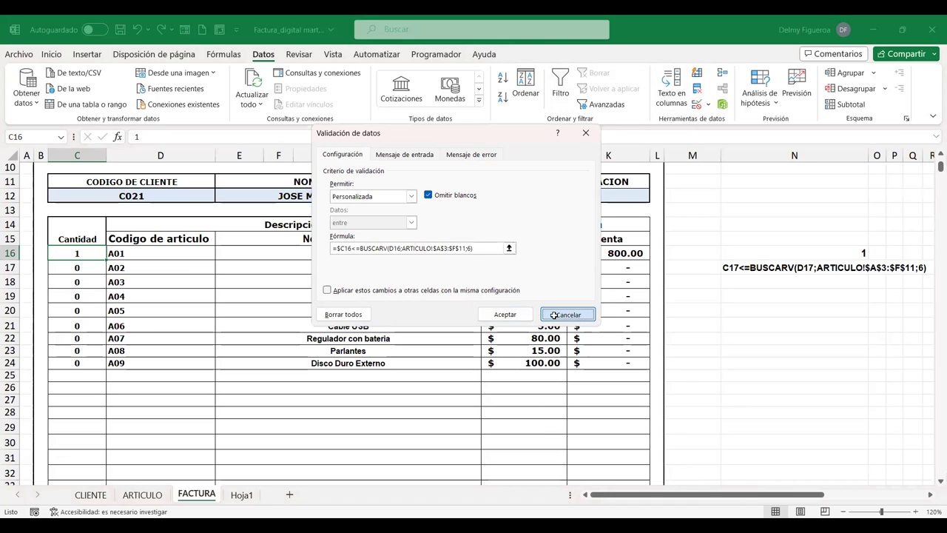
left_click(569, 314)
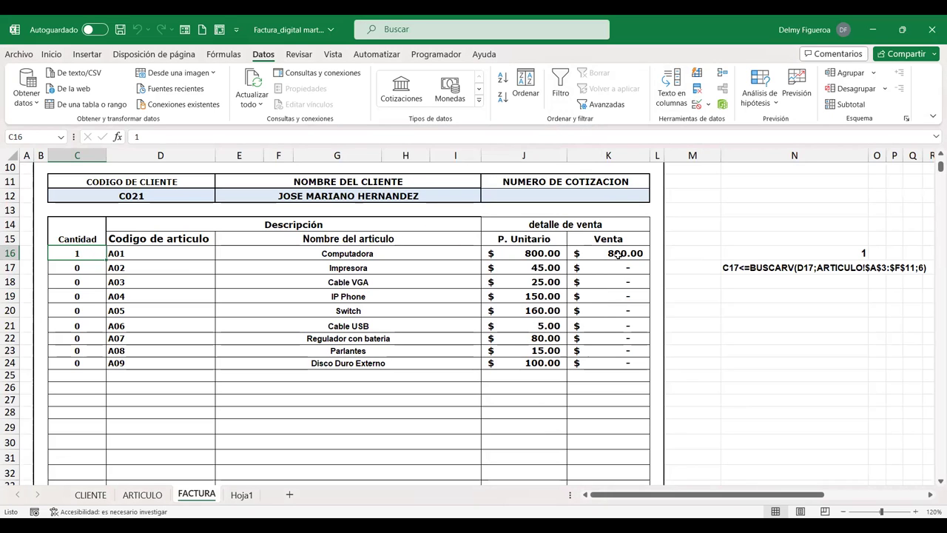
type("41")
key("Return")
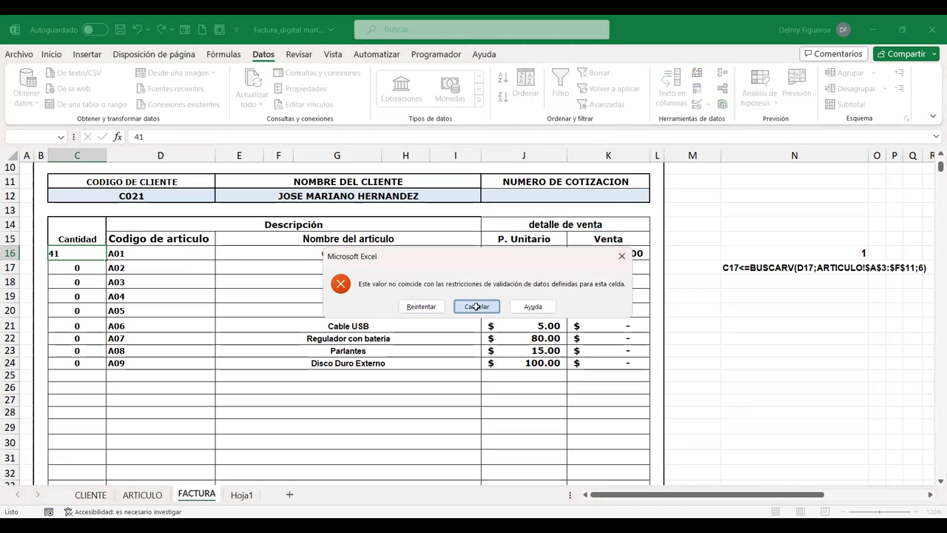
left_click(476, 306)
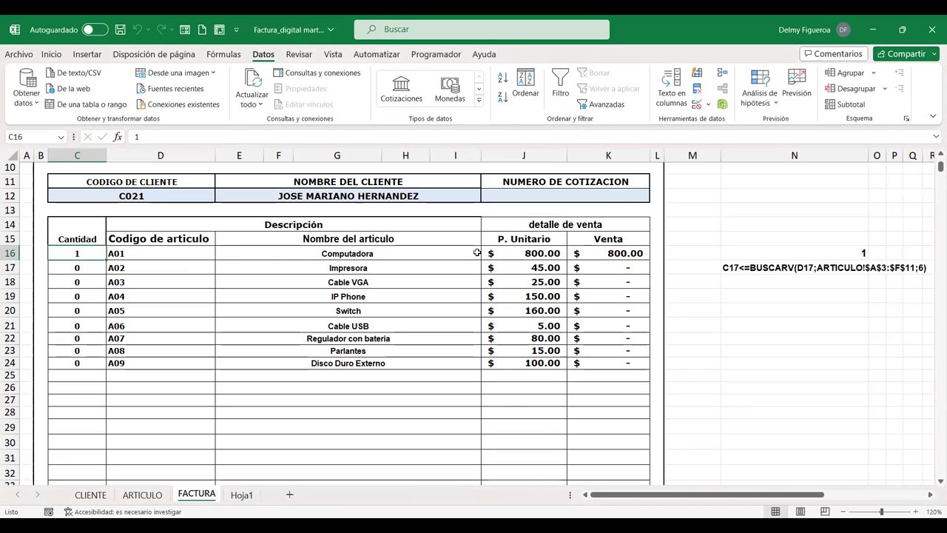
type("40")
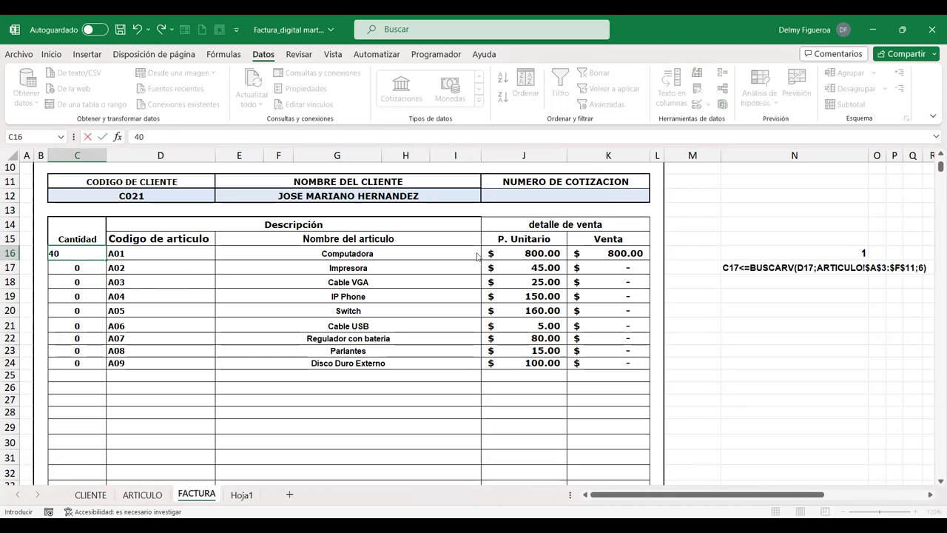
key("Tab")
left_click(477, 306)
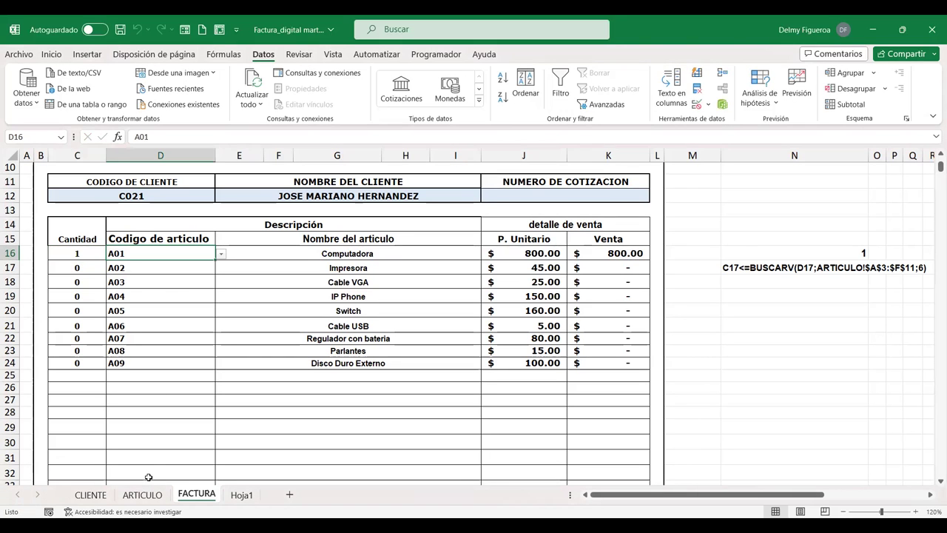
Step: Check A01's stock in ARTICULO, then try 39 in C16; it's rejected and stays 1
left_click(142, 494)
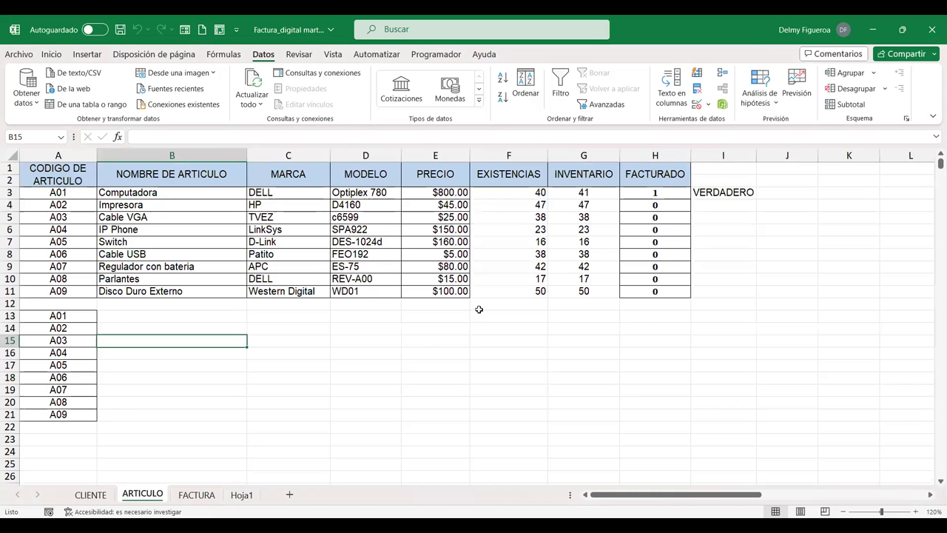
left_click(197, 494)
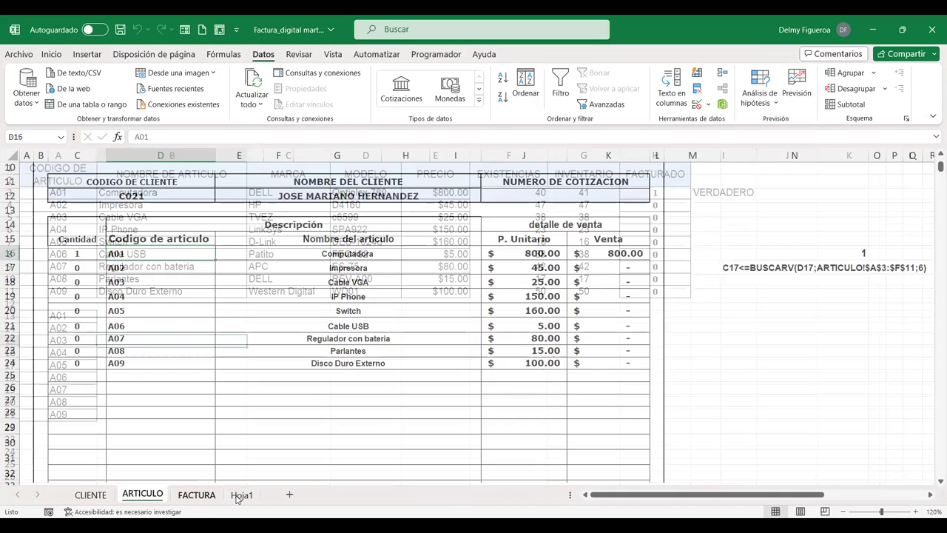
left_click(84, 255)
type("3")
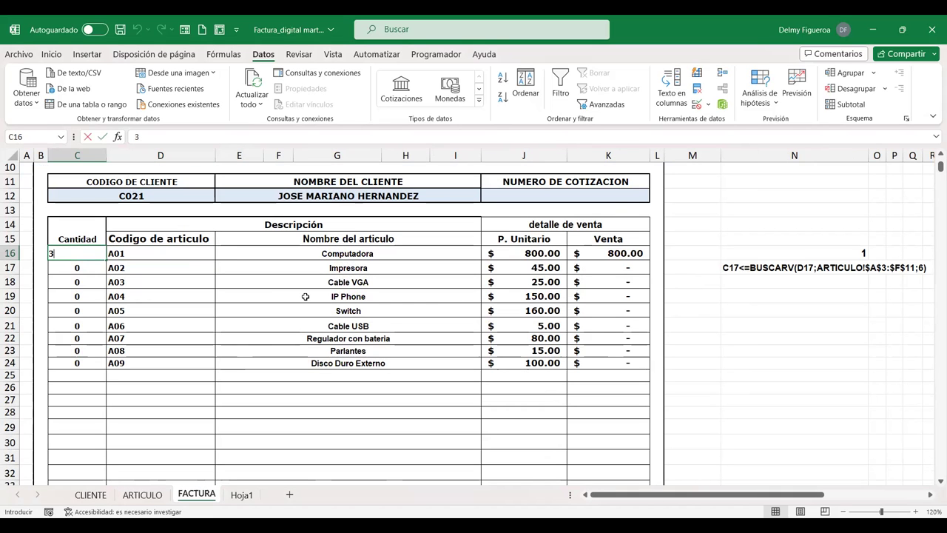
type("9")
key("Return")
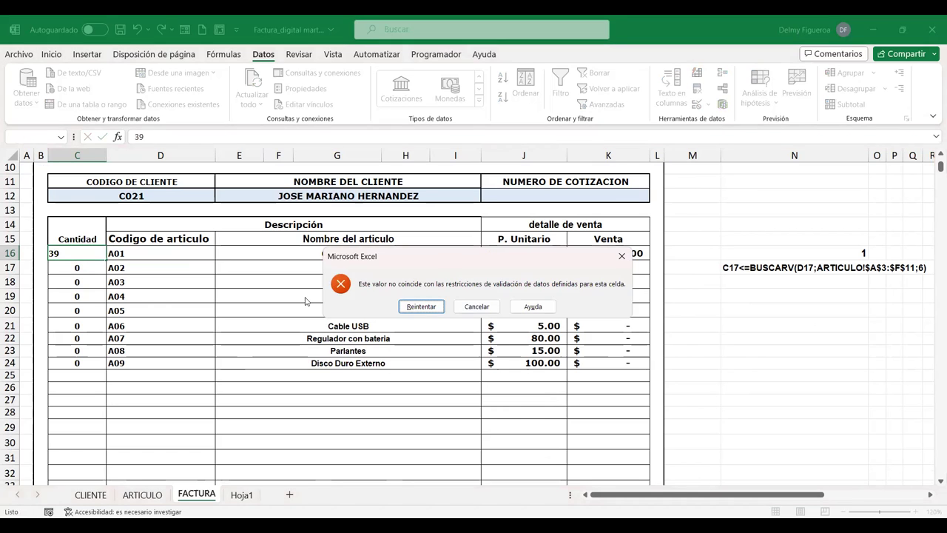
key("Return")
type("=")
left_click(156, 254)
key("Escape")
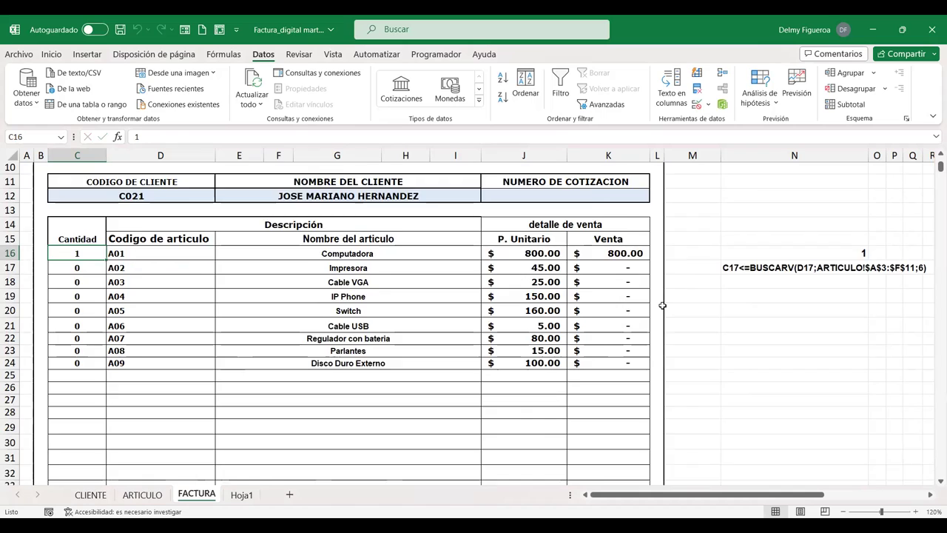
scroll(661, 304, "up", 1)
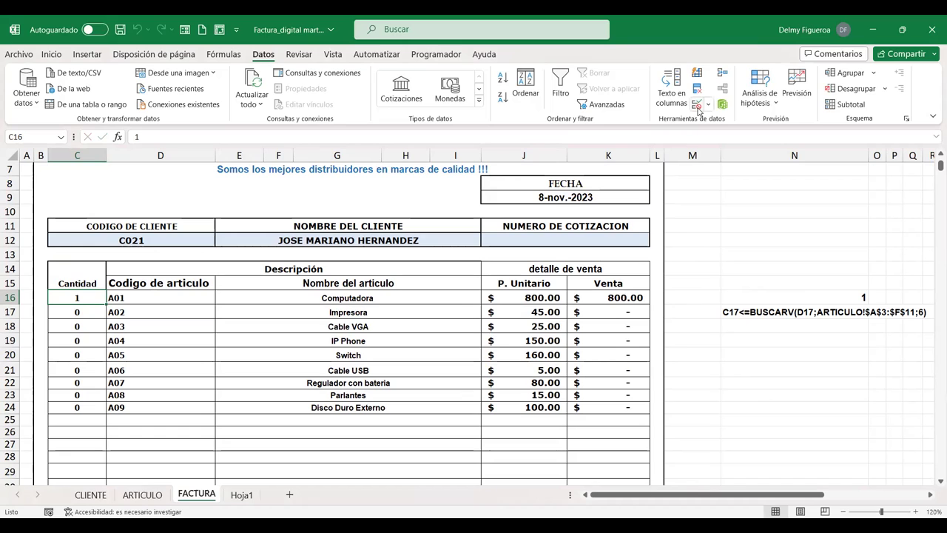
Step: Adjust C16's rule to =$C16<=BUSCARV(D16;ARTICULO!$A$3:$F$11;6), then go to the ARTICULO sheet
left_click(696, 105)
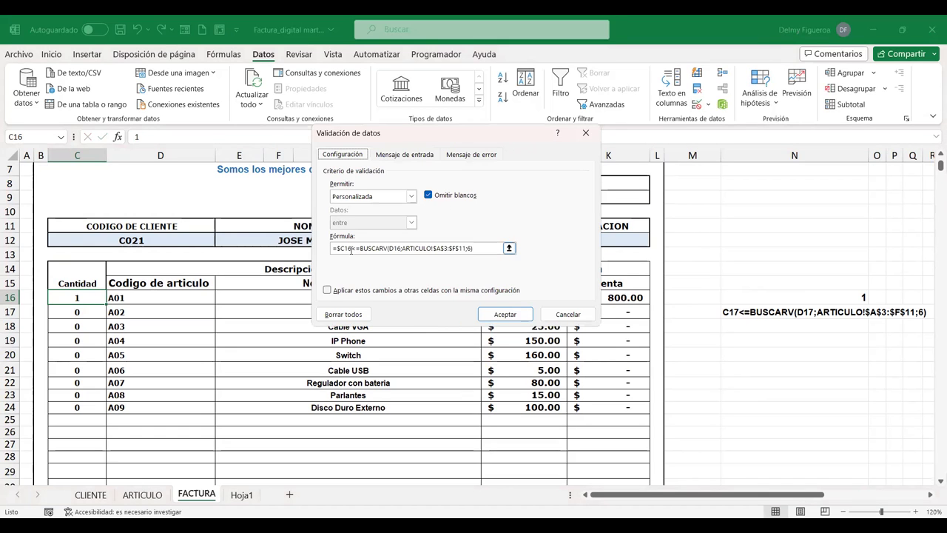
type("<")
key("BackSpace")
type("6")
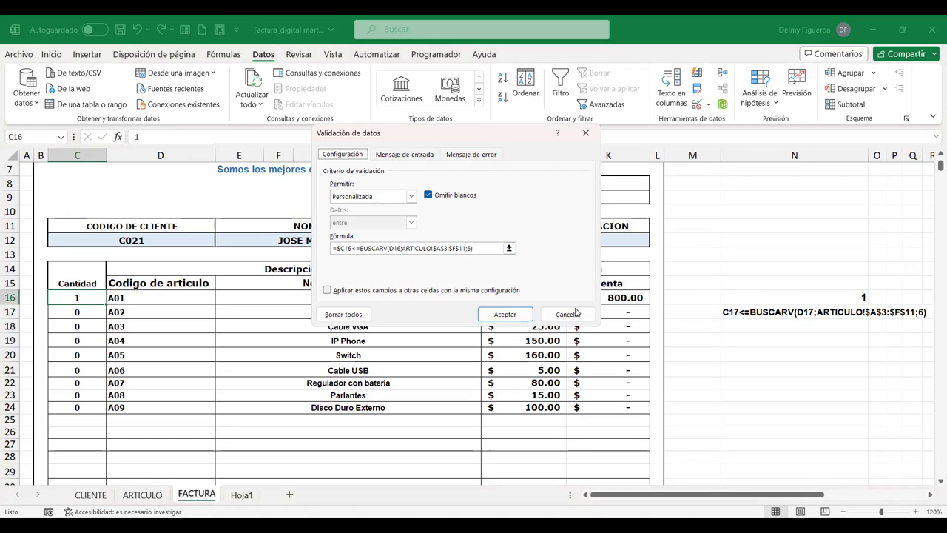
left_click(161, 500)
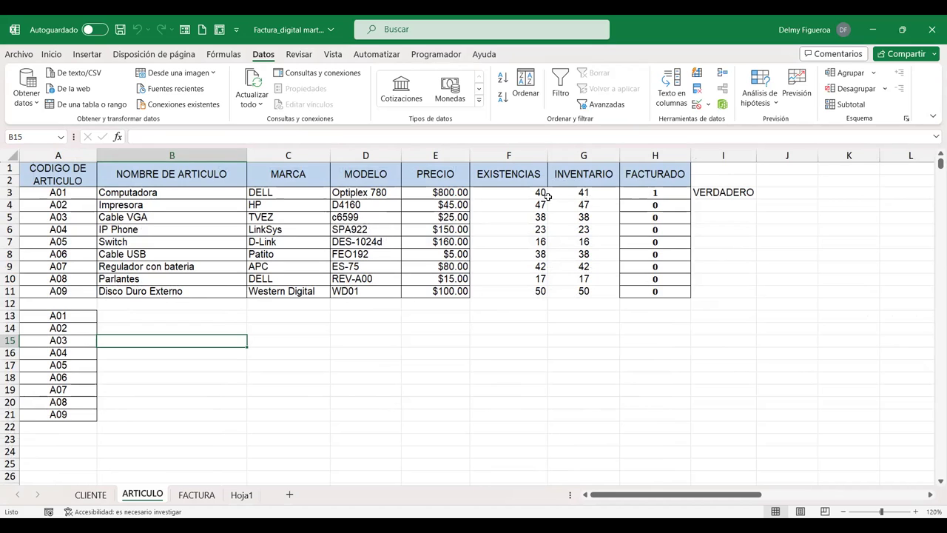
Step: Inspect Computadora's EXISTENCIAS formula in F3, which subtracts FACTURADO from inventory
left_click(517, 194)
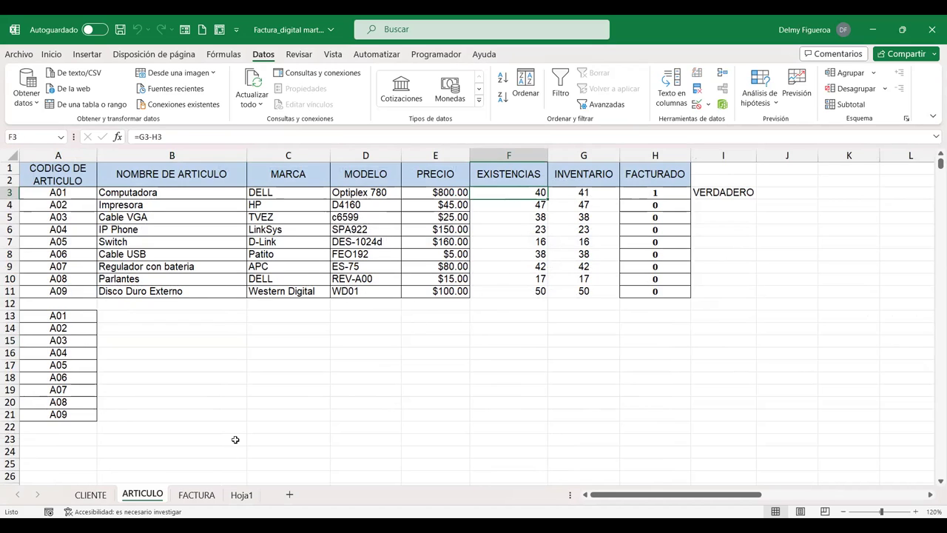
left_click(652, 193)
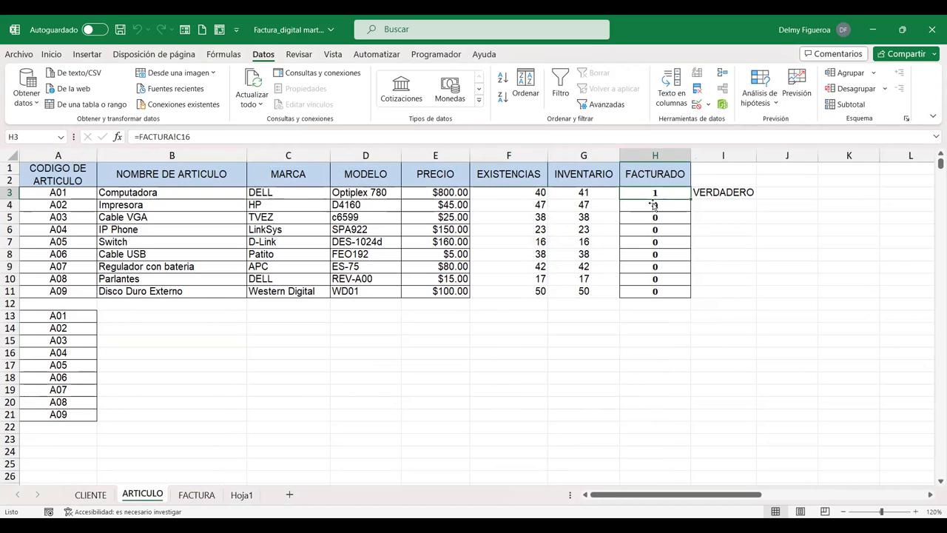
double_click(518, 193)
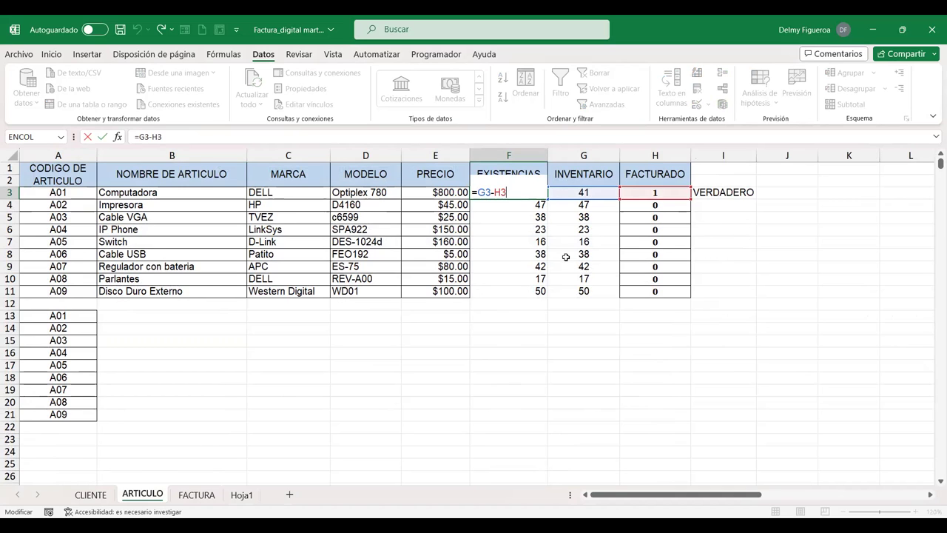
key("Return")
left_click(524, 192)
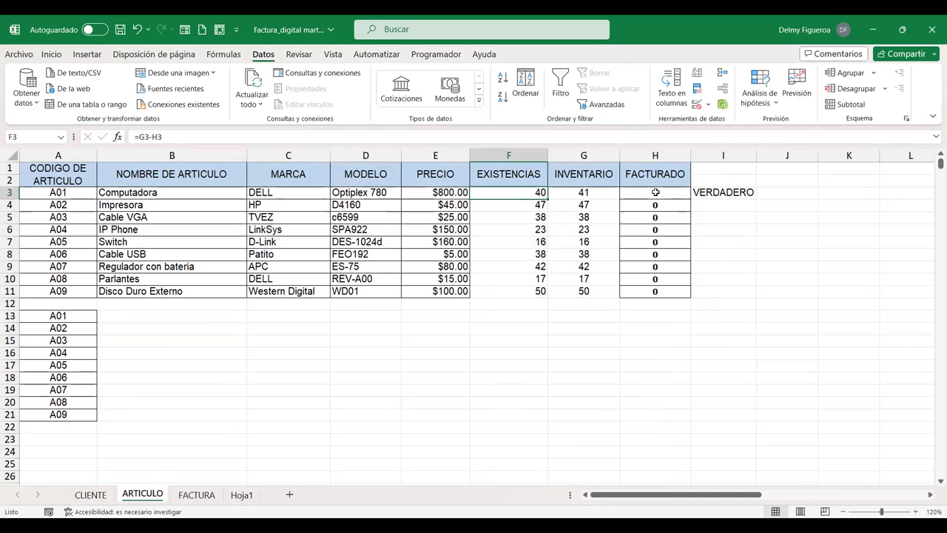
Step: Inspect FACTURADO in H3, linked to the invoice by =FACTURA!C16, and return to FACTURA
left_click(655, 191)
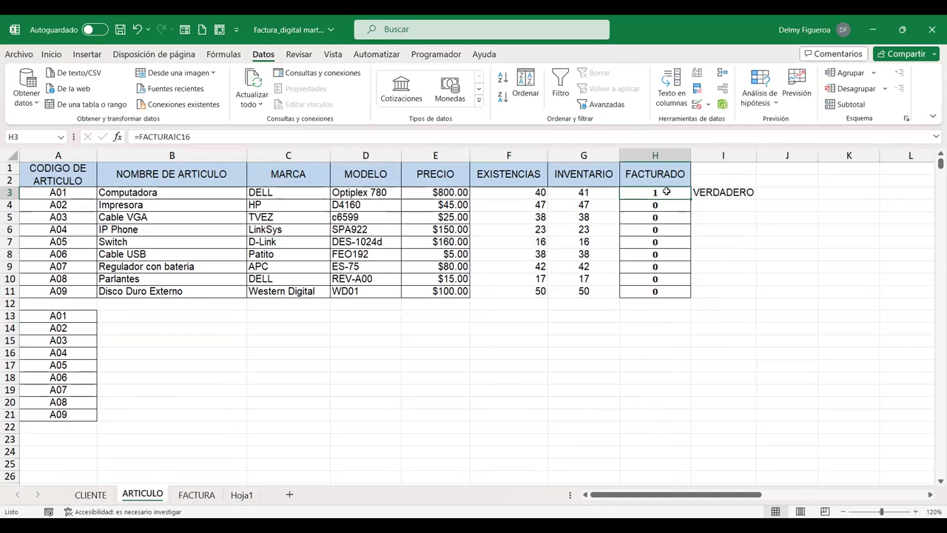
double_click(666, 194)
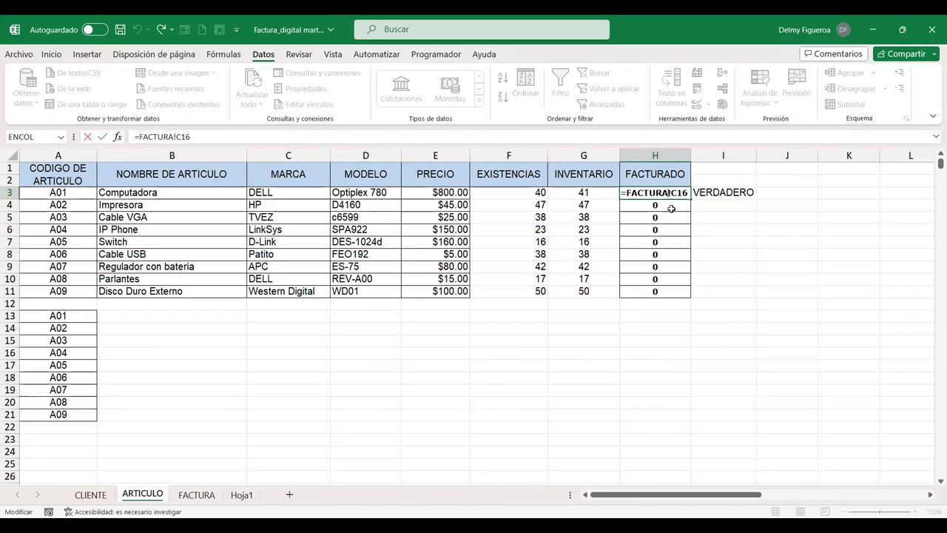
key("Return")
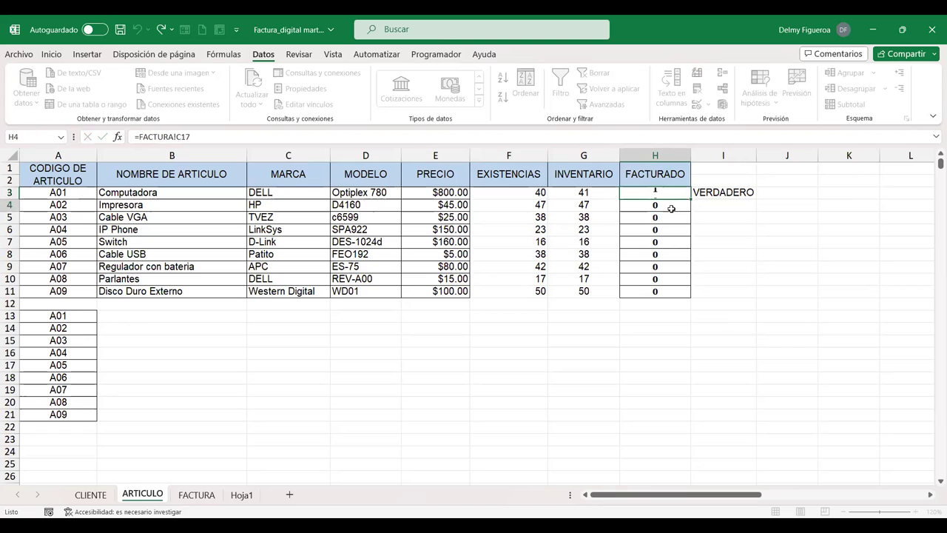
key("ctrl+Page_Down")
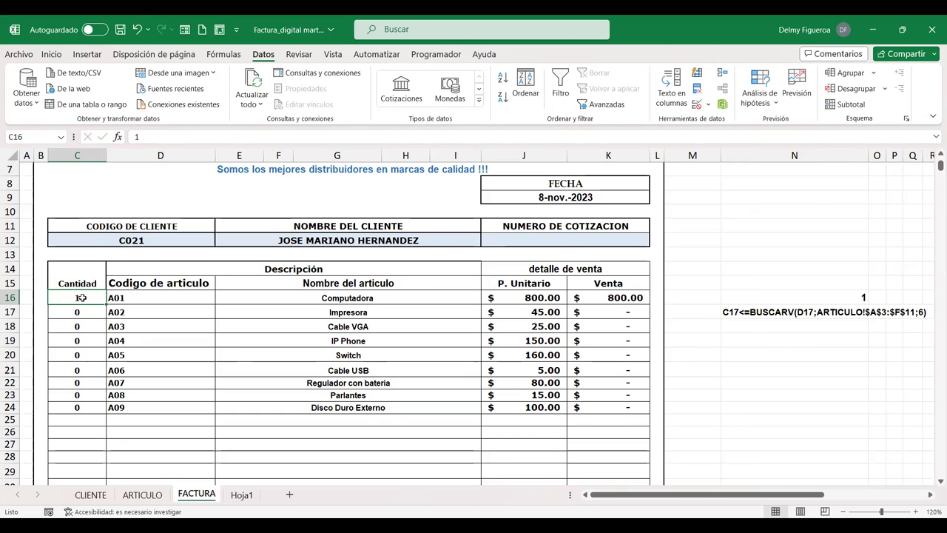
Step: Commit quantity 0 in C16, scroll through the invoice items, and switch to the ARTICULO sheet
scroll(82, 297, "up", 2)
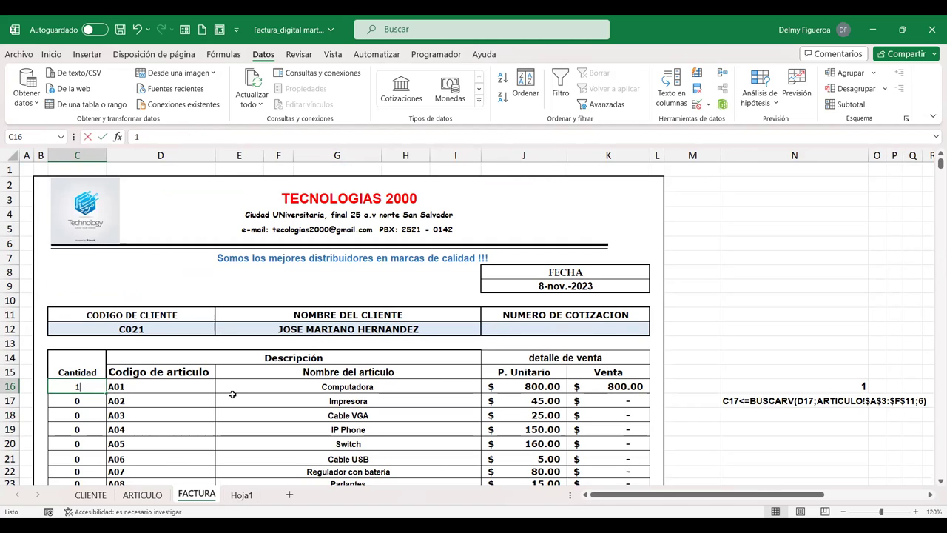
key("Tab")
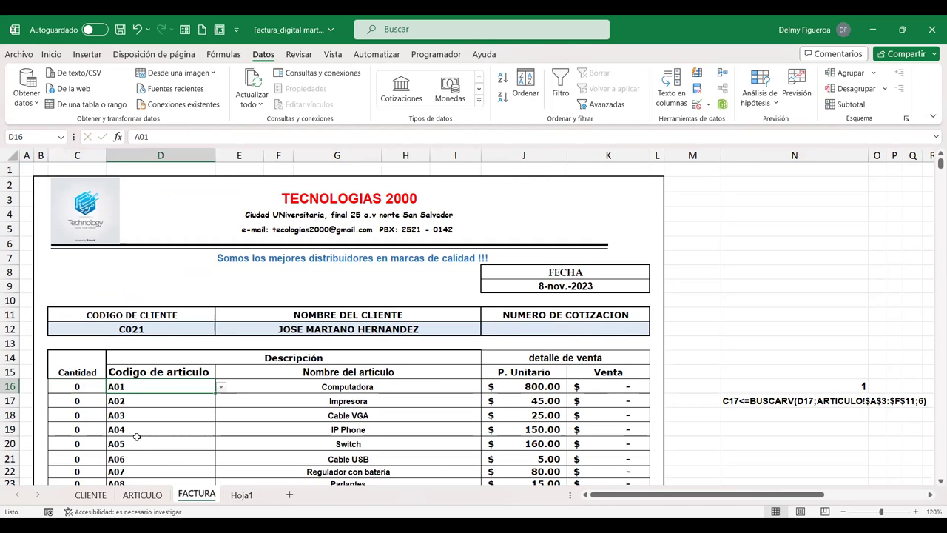
scroll(137, 437, "down", 1)
scroll(195, 398, "down", 2)
scroll(222, 296, "down", 3)
scroll(330, 373, "down", 3)
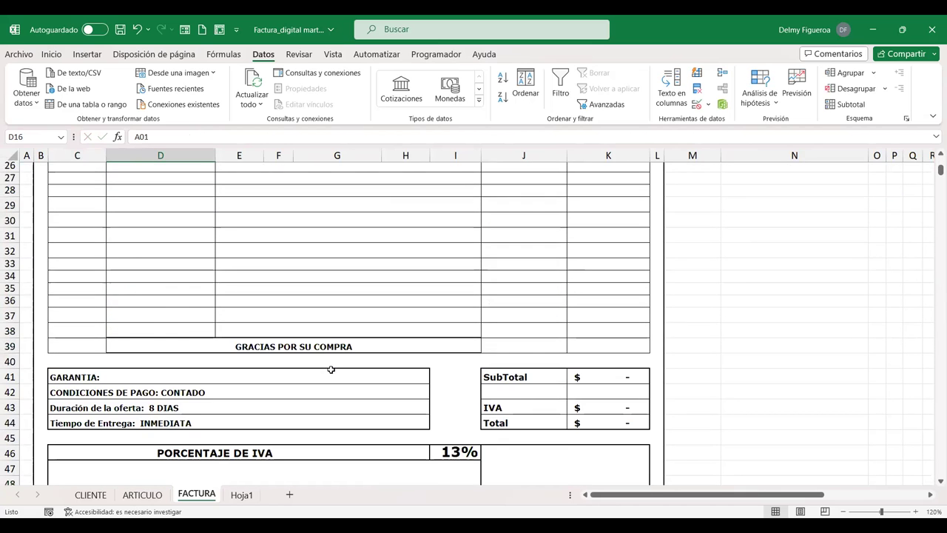
scroll(331, 369, "down", 2)
scroll(331, 369, "up", 6)
scroll(329, 370, "up", 2)
scroll(327, 369, "up", 1)
scroll(236, 352, "down", 1)
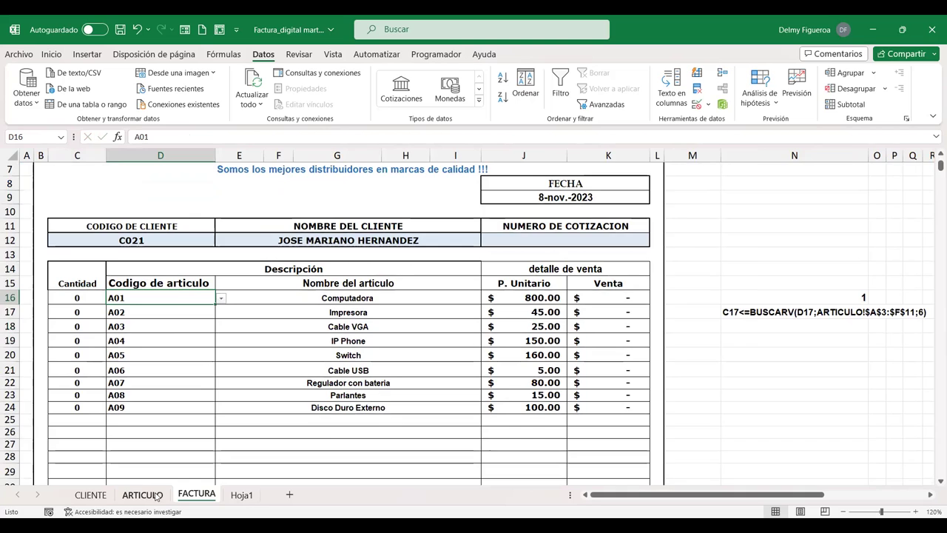
left_click(144, 490)
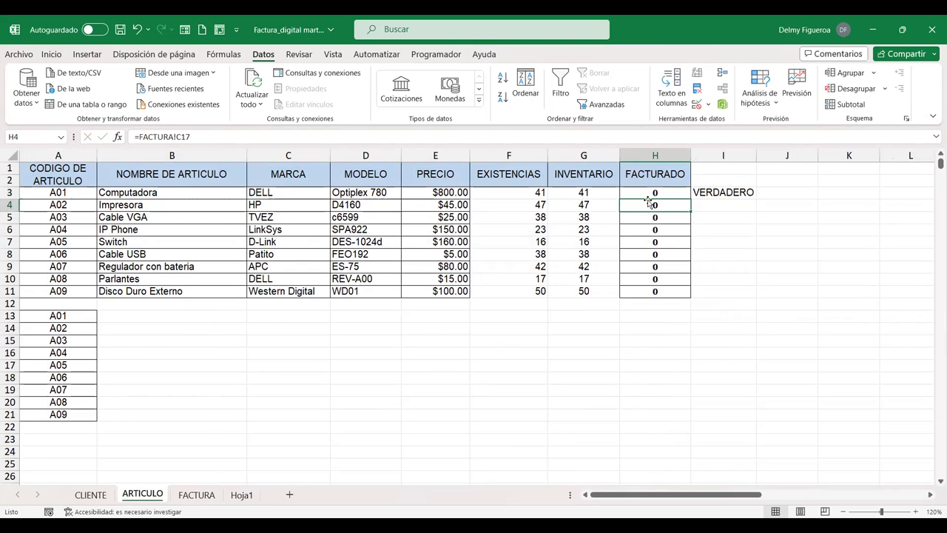
Step: Review Computadora's FACTURADO, INVENTARIO and EXISTENCIAS =G3-H3, now 41 in stock with 0 billed
left_click(660, 192)
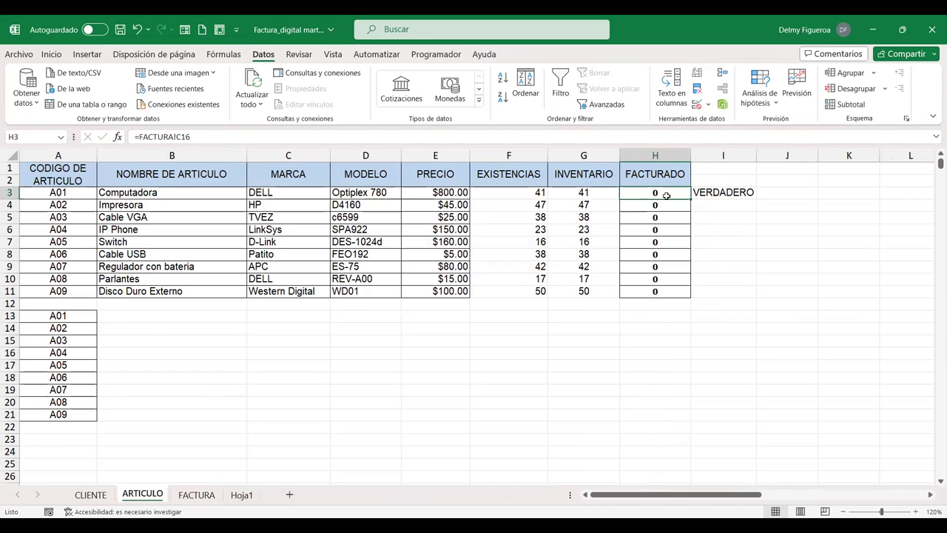
left_click(589, 192)
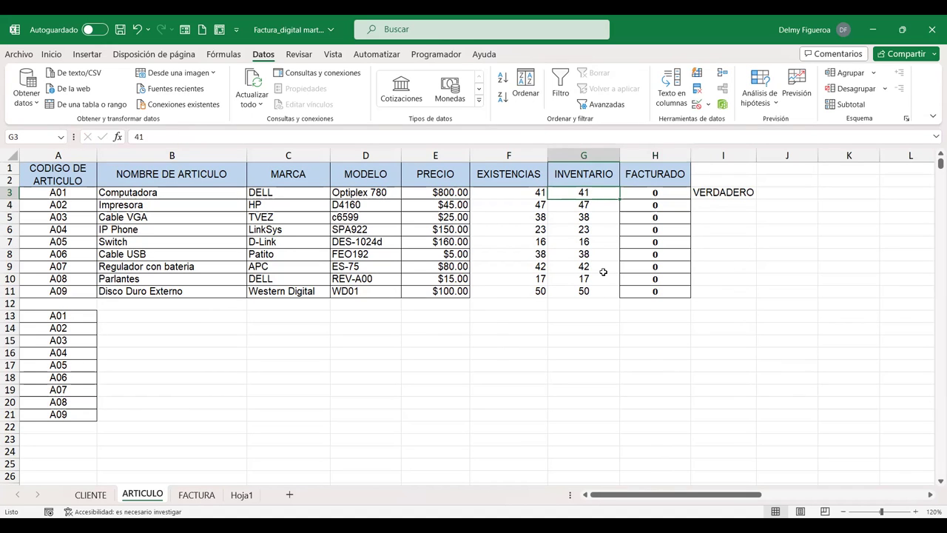
double_click(512, 192)
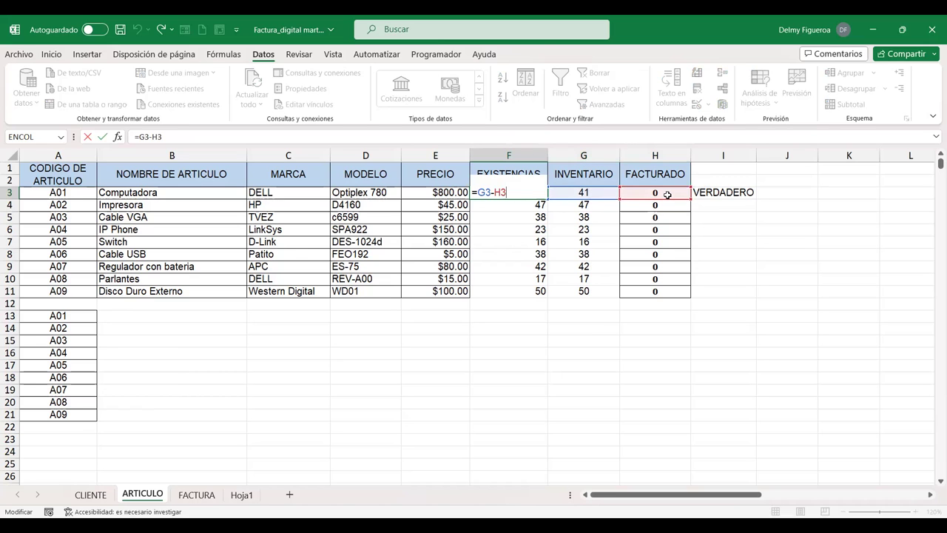
key("Return")
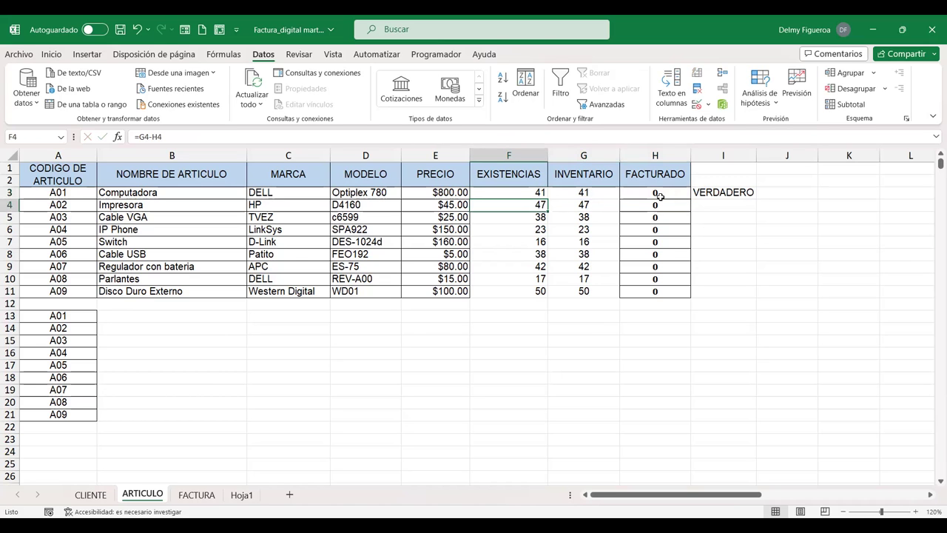
Step: On FACTURA, enter 41 in C16 to confirm validation rejects it, then reselect C16
left_click(196, 495)
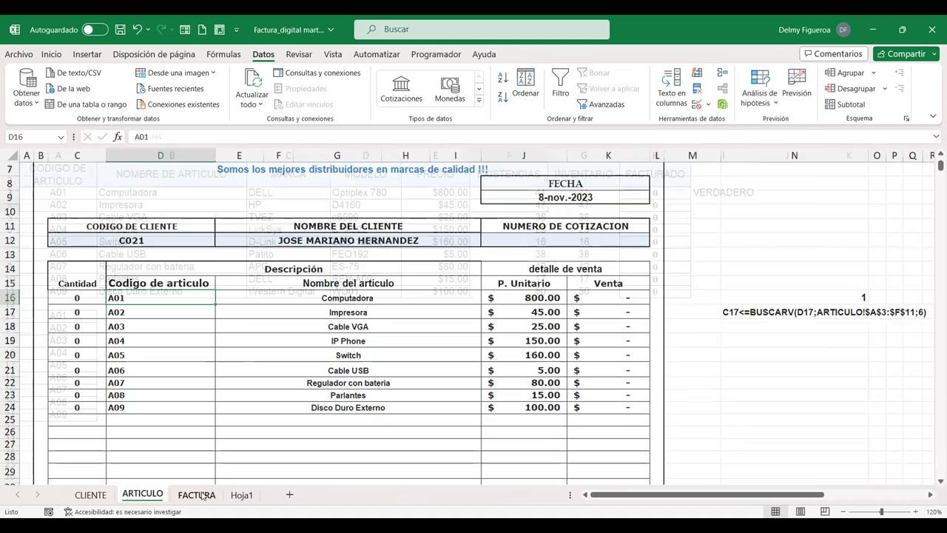
key("Left")
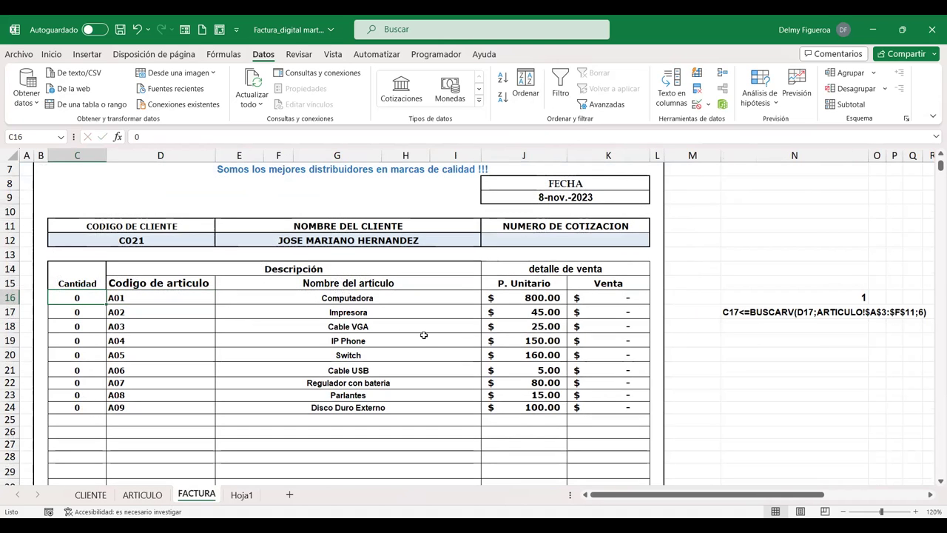
type("41")
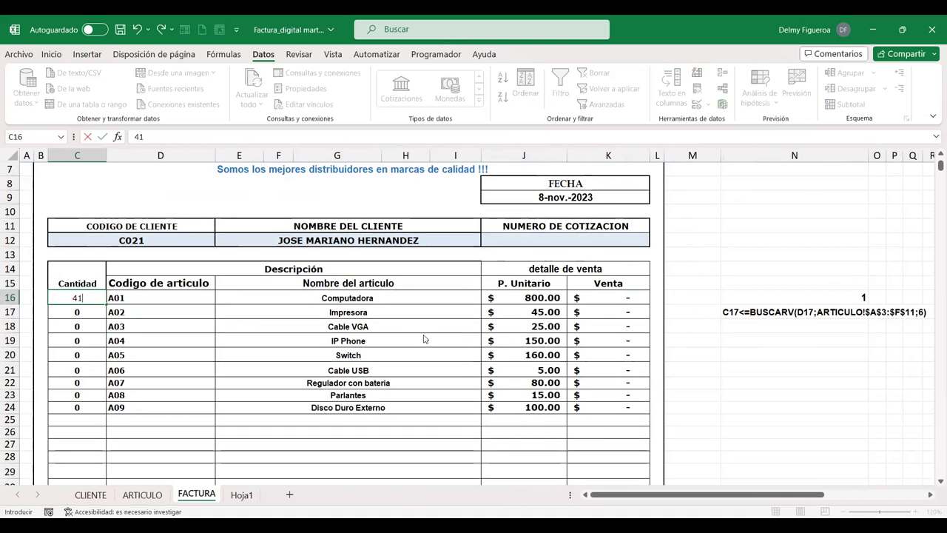
key("Tab")
key("Escape")
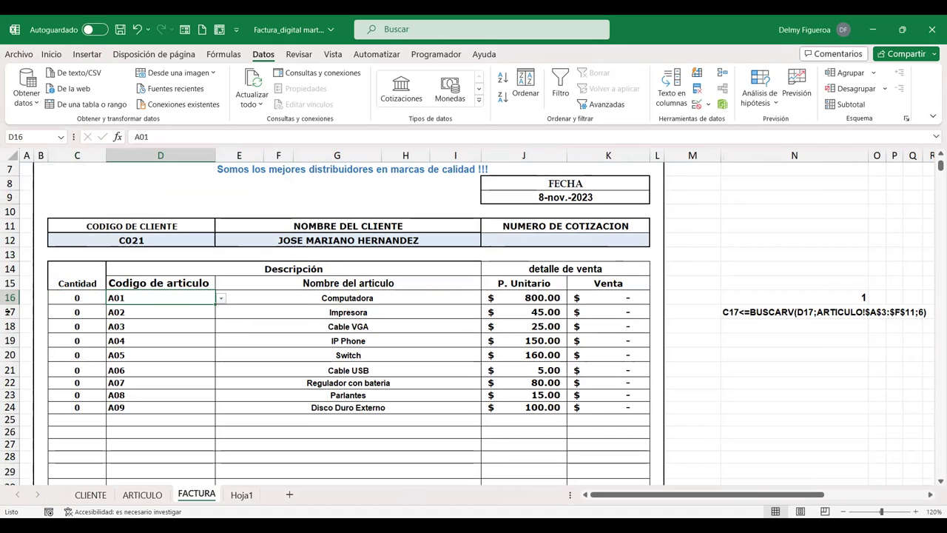
key("Left")
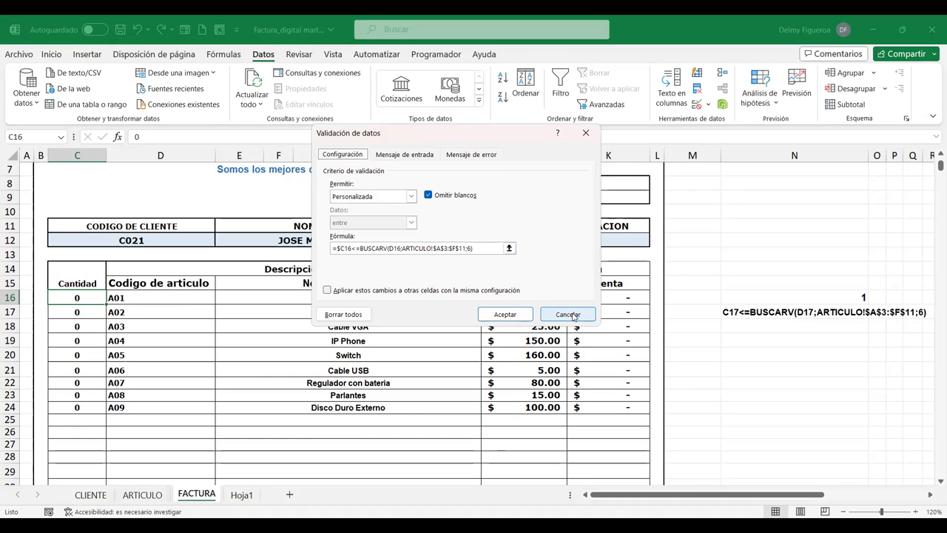
Step: Close the validation rule unchanged and select the ARTICULO stock table A3:F11
key("Escape")
left_click(142, 495)
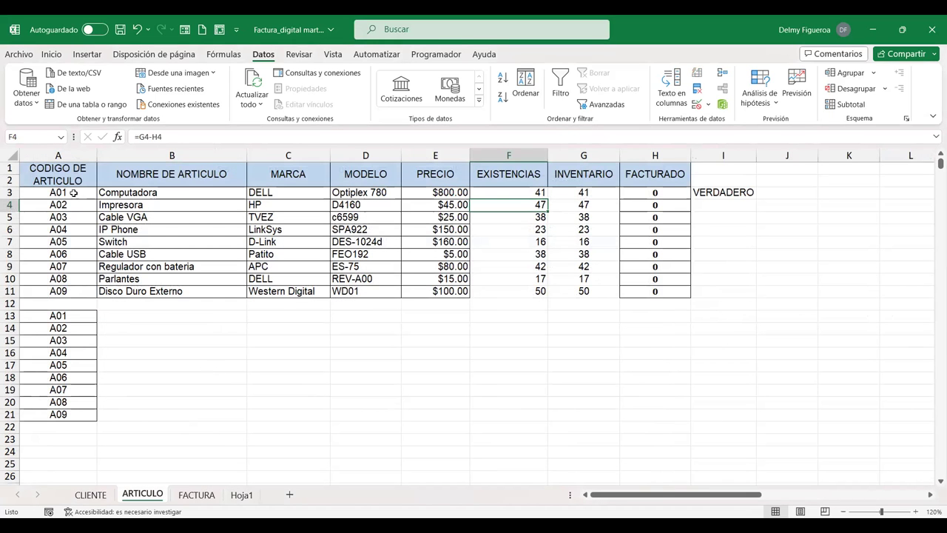
mouse_move(74, 194)
left_mouse_down()
mouse_move(523, 233)
mouse_move(532, 292)
left_mouse_up()
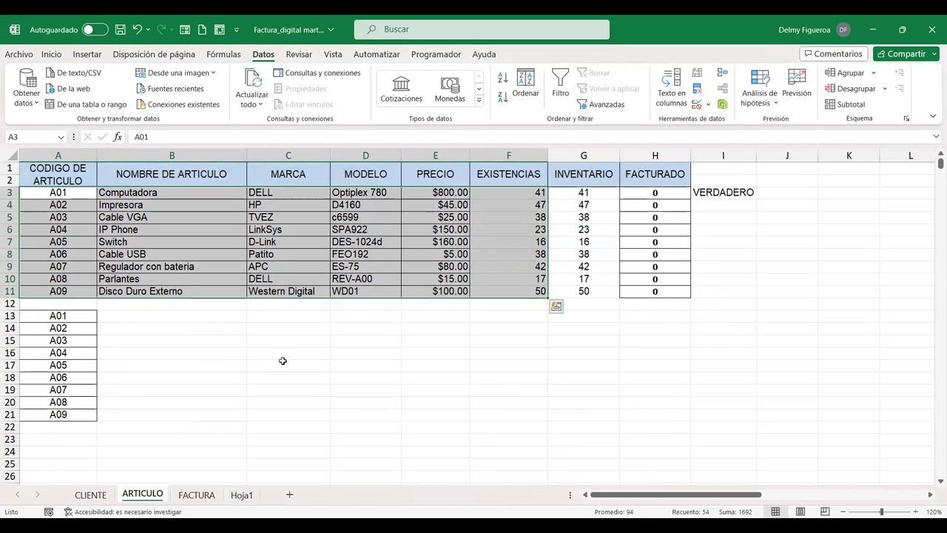
Step: Compare the ARTICULO and FACTURA sheets, finishing on the FACTURA invoice
left_click(207, 500)
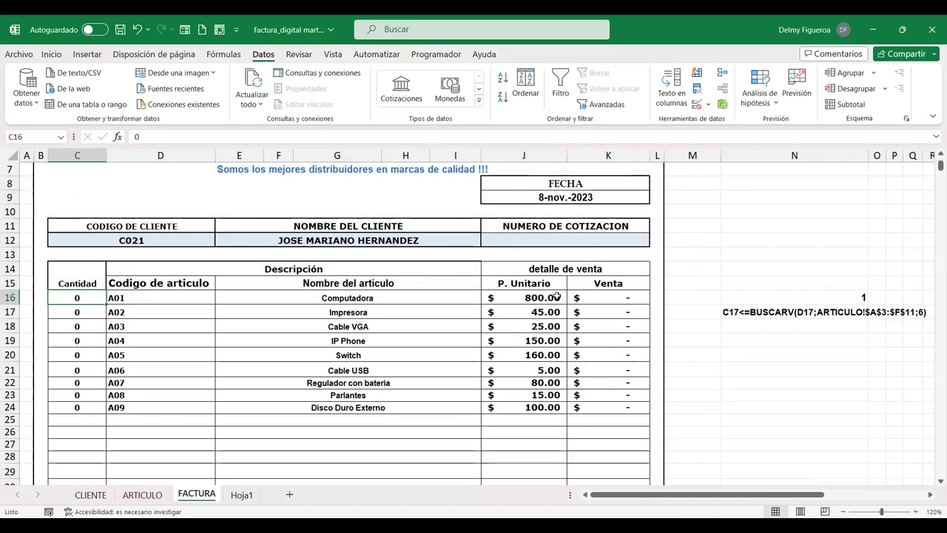
left_click(150, 492)
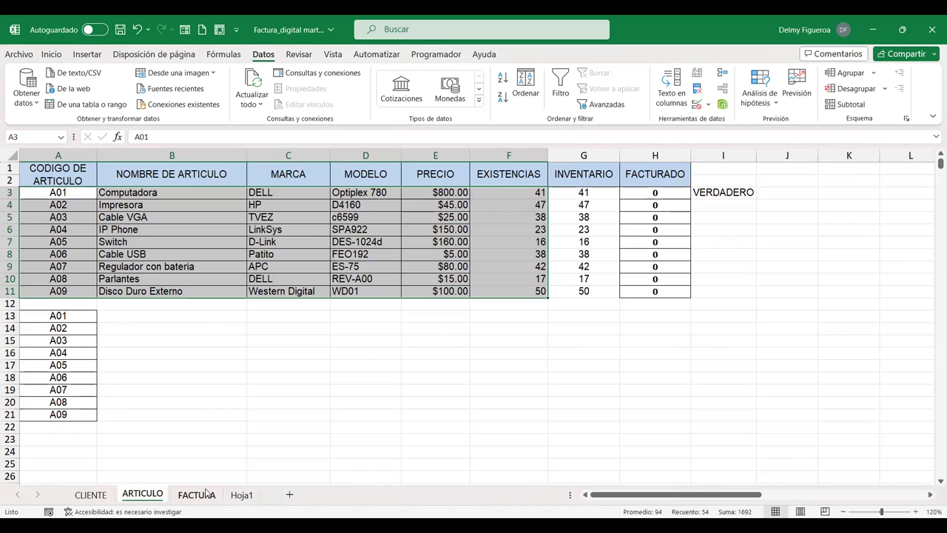
left_click(197, 494)
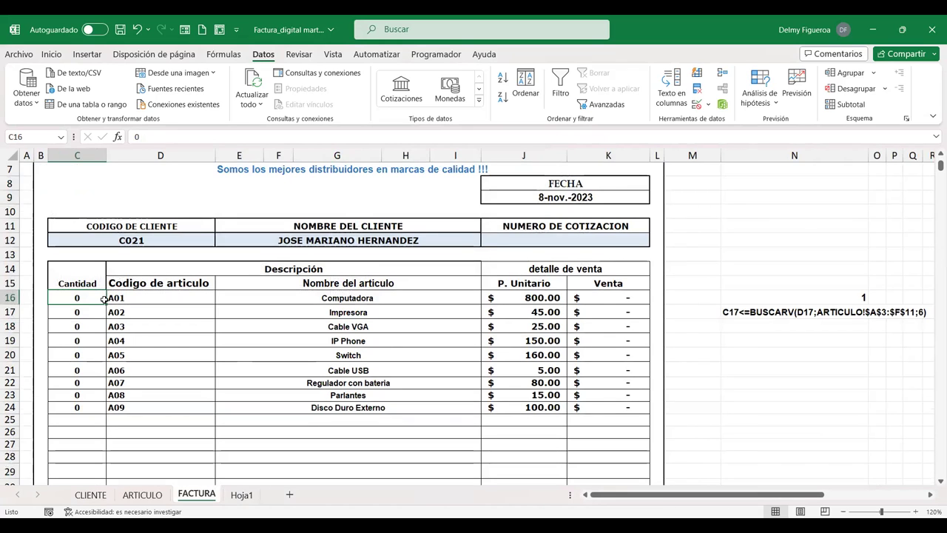
Step: Try 41, 40, 39 and 38 in C16 (all rejected or cancelled), accepting quantities 1 and 2
type("41")
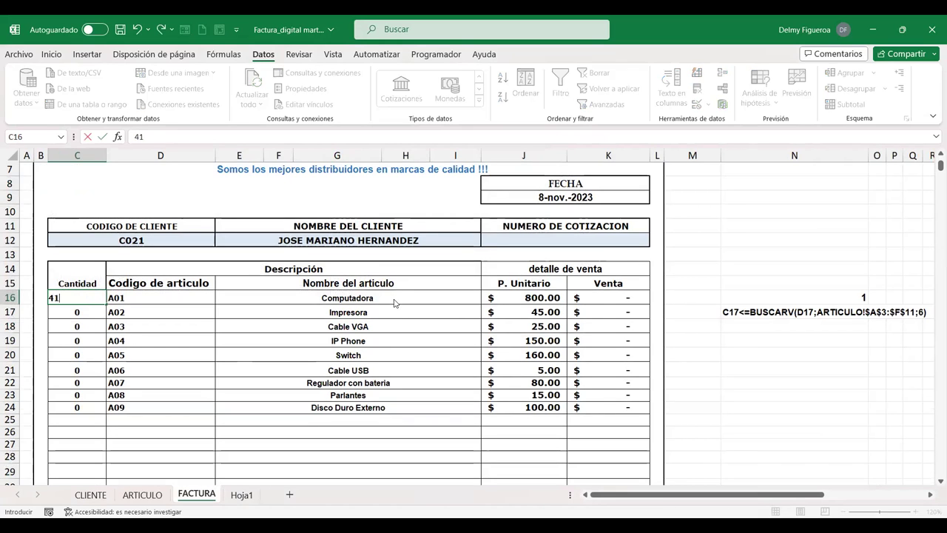
key("Return")
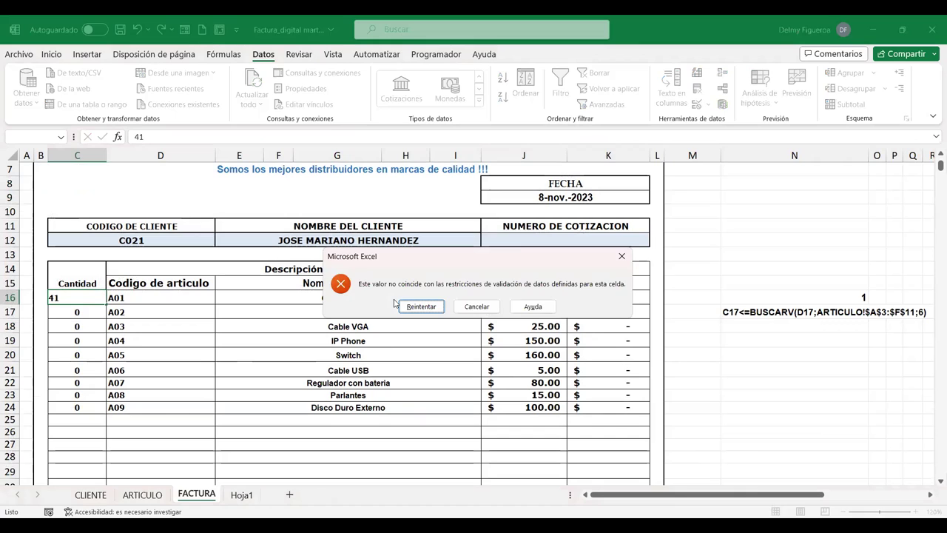
key("Escape")
type("40")
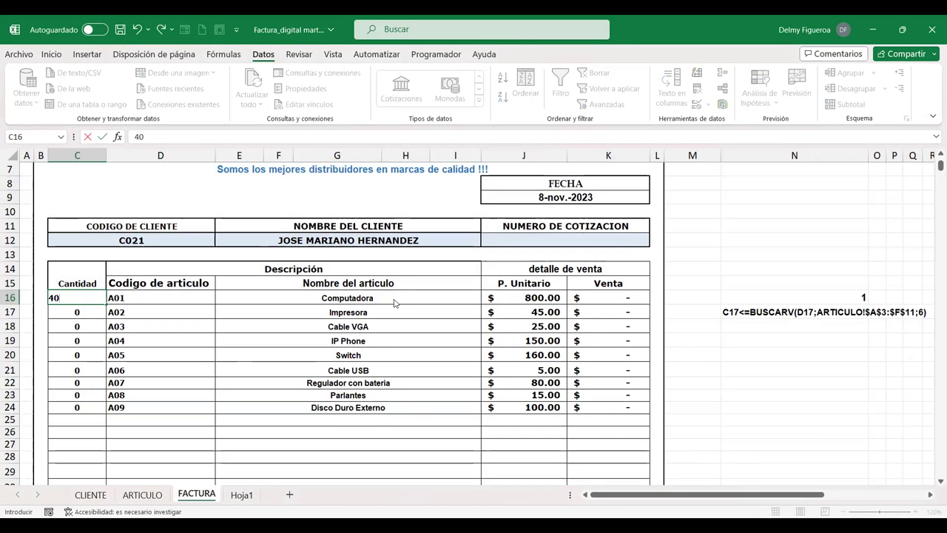
key("Escape")
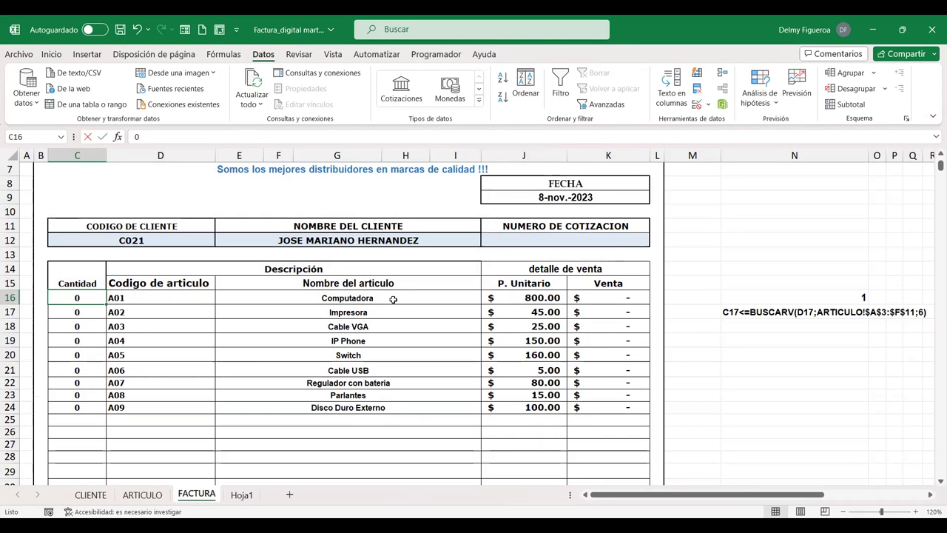
type("1")
key("Tab")
key("Left")
type("39")
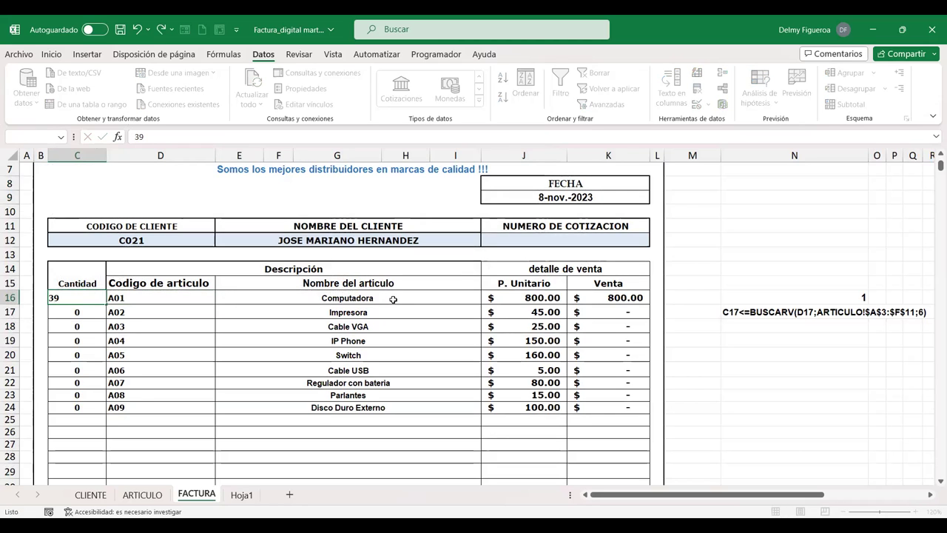
key("Escape")
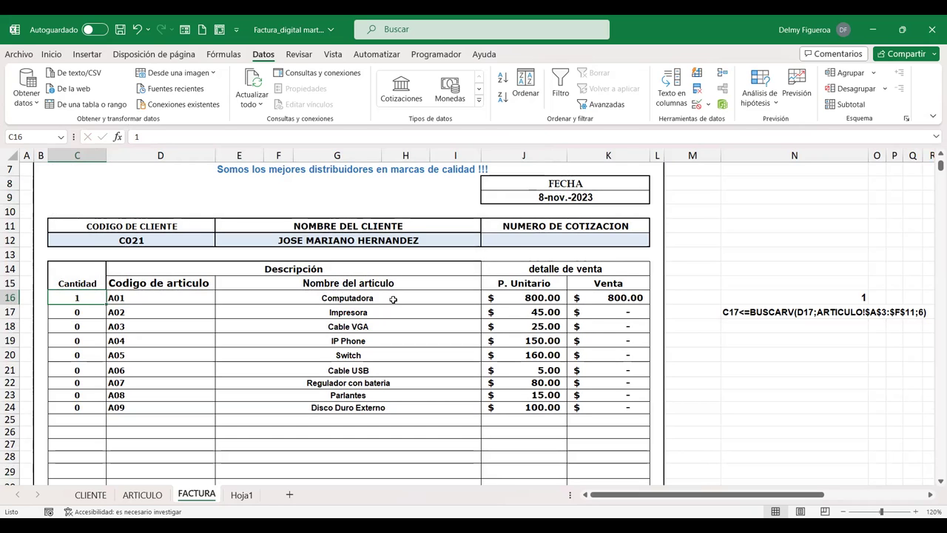
type("38")
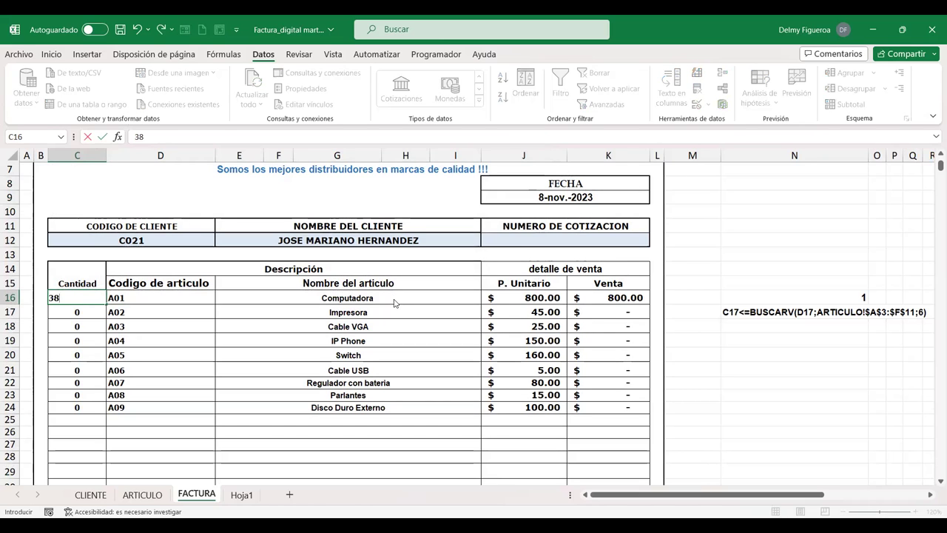
key("Escape")
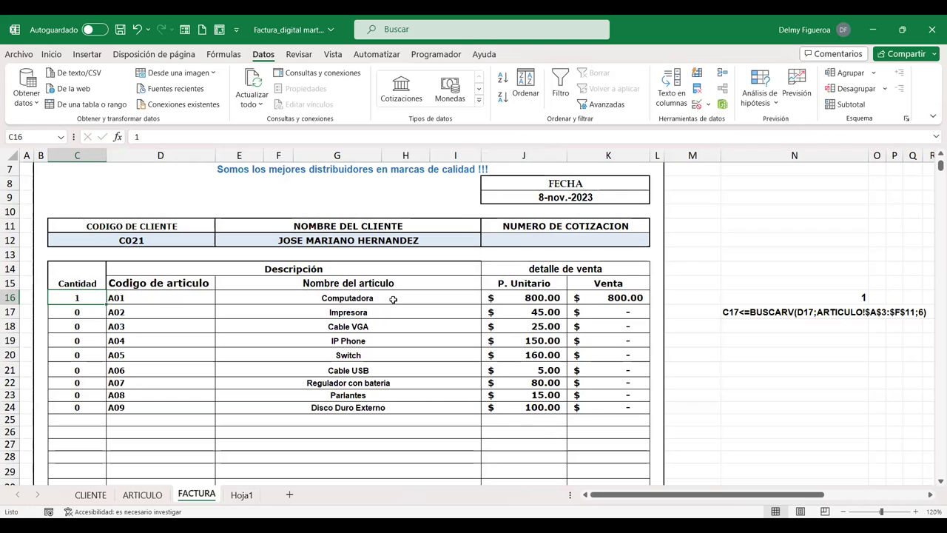
type("2")
key("Tab")
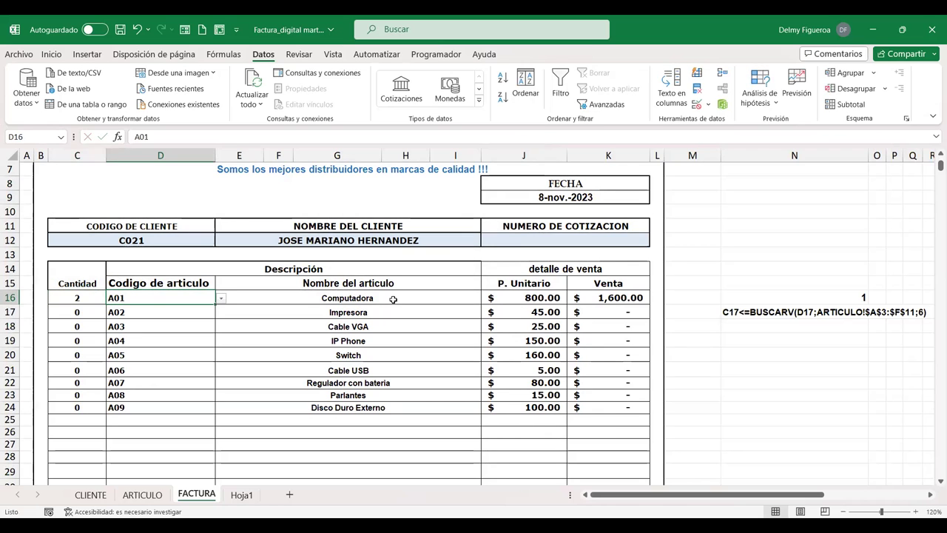
Step: Step C16 up through 3, 4 and 5 to 6, cancelling a 30, so Venta reaches 4,800.00
key("Left")
type("3")
key("Tab")
key("Left")
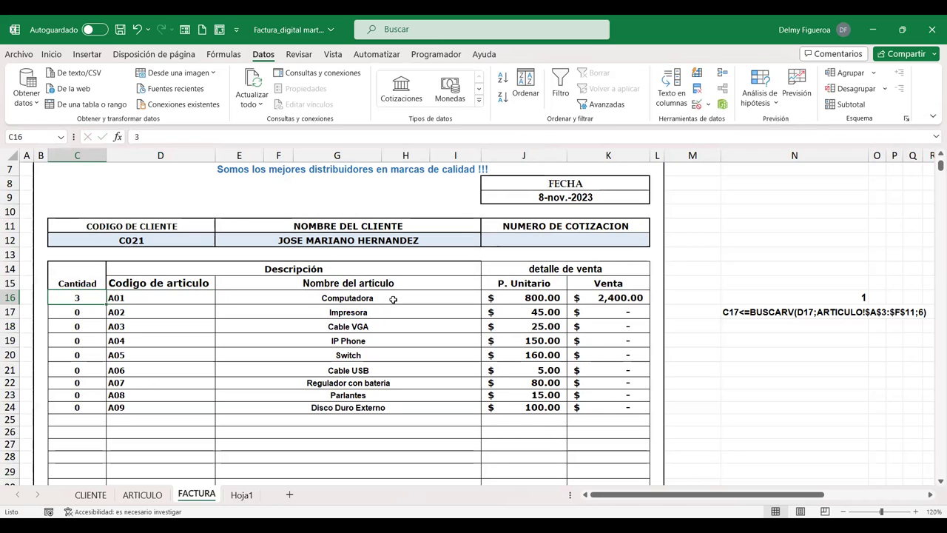
type("4")
key("Tab")
key("Left")
type("3")
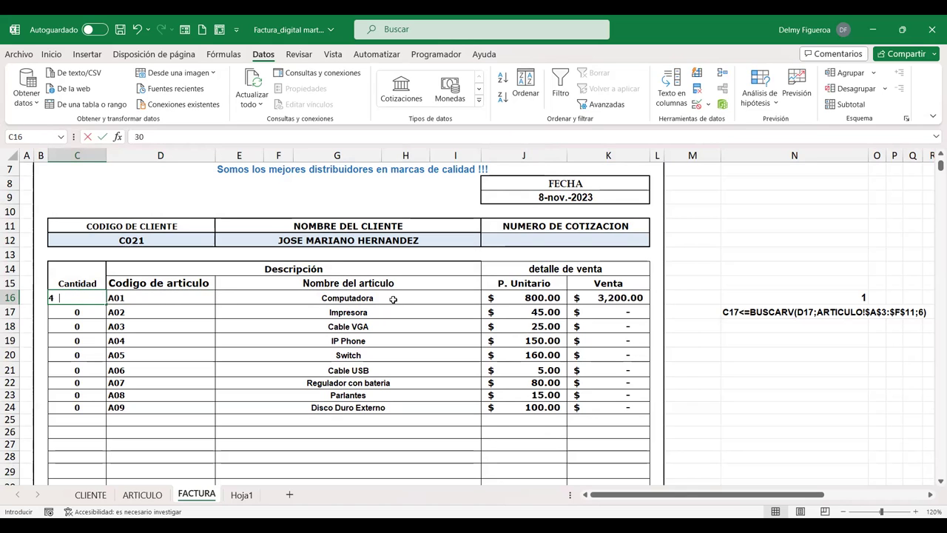
type("0")
key("Escape")
type("5")
key("Return")
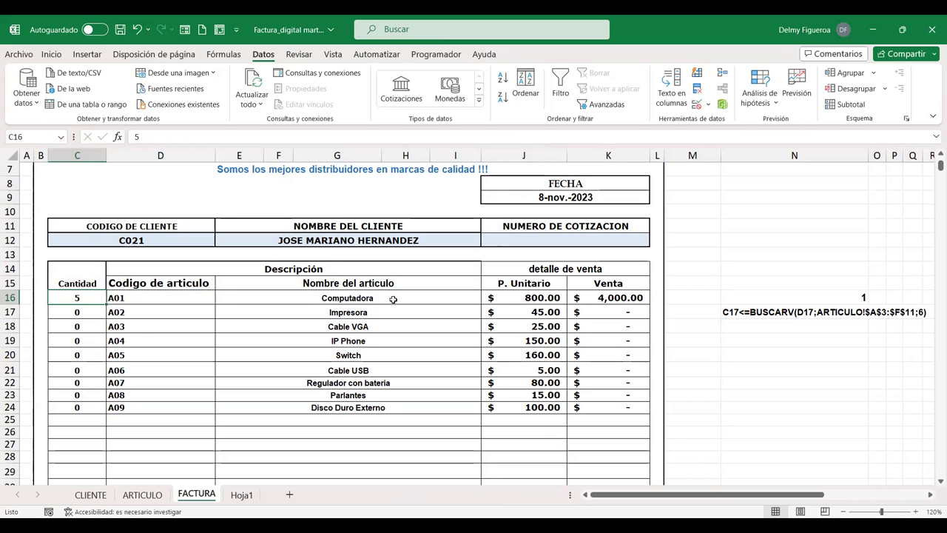
type("6")
key("ctrl+Return")
left_click(700, 109)
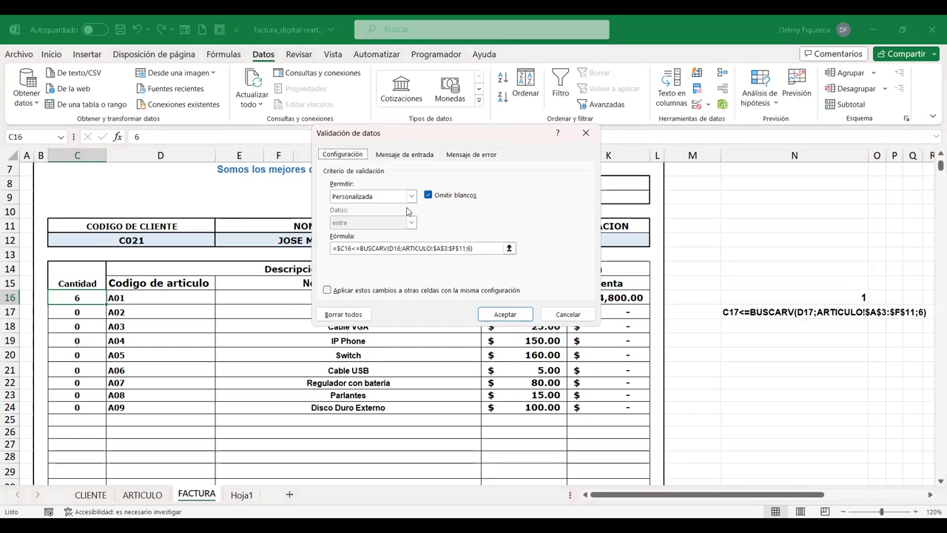
left_click(350, 254)
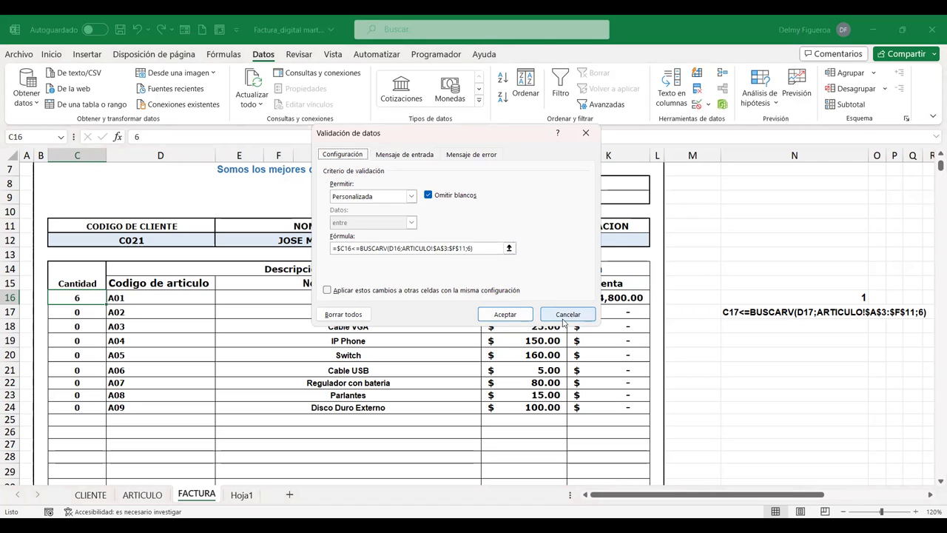
key("Escape")
left_click(733, 311)
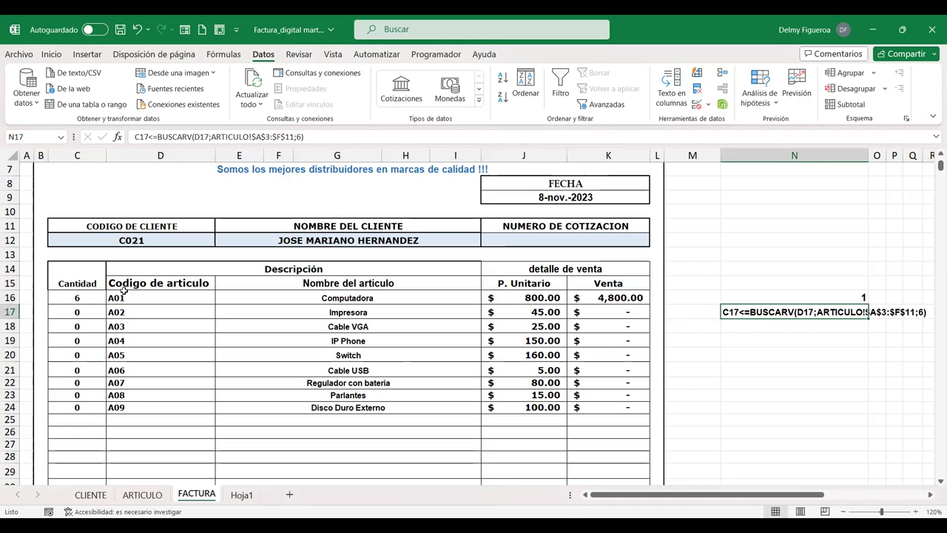
double_click(93, 296)
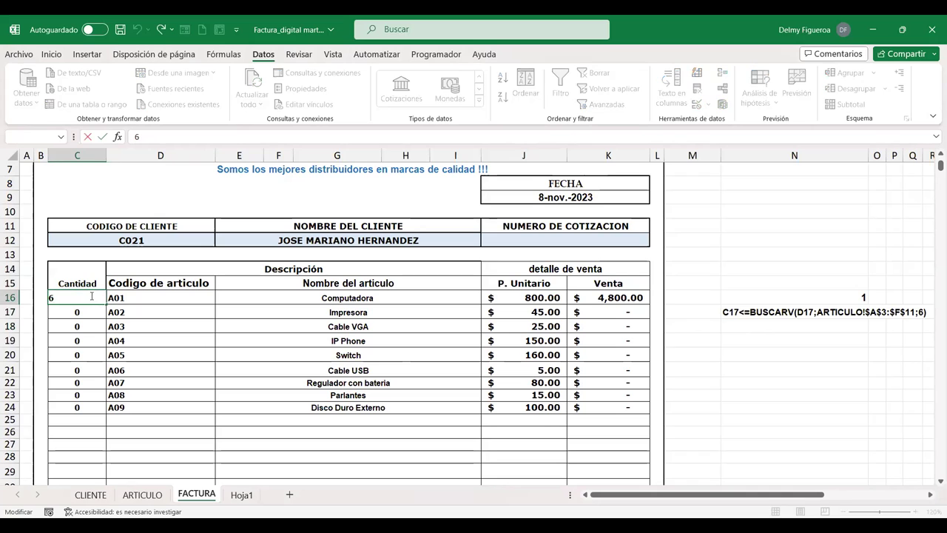
key("Return")
key("Up")
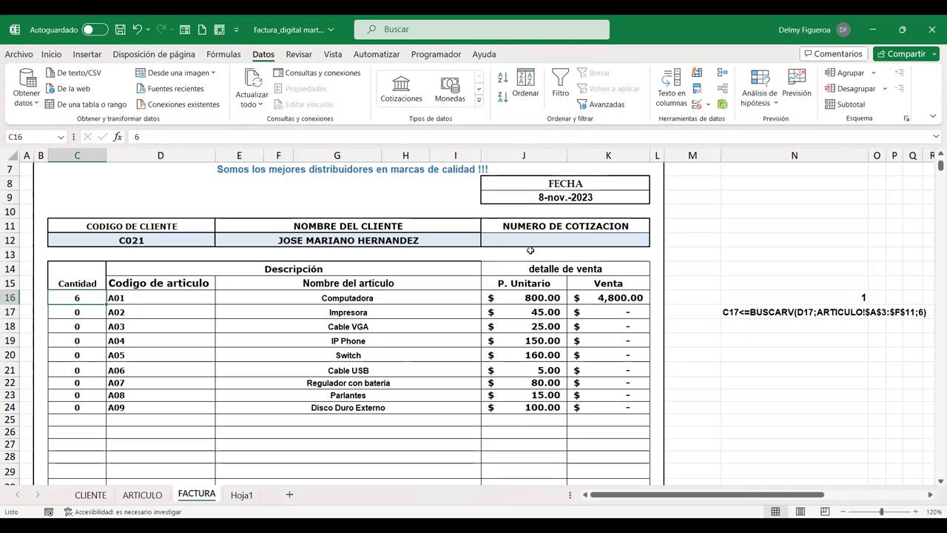
left_click(486, 248)
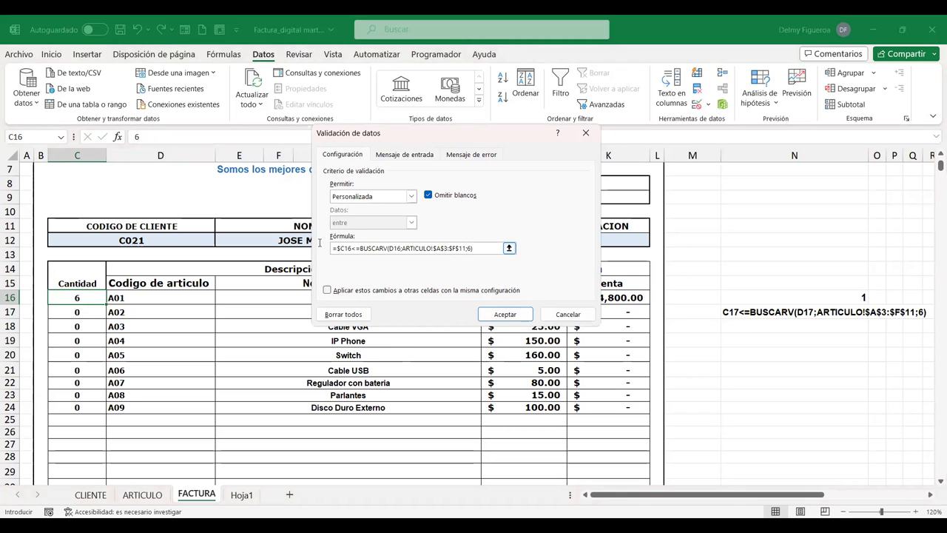
left_click(568, 314)
left_click(745, 338)
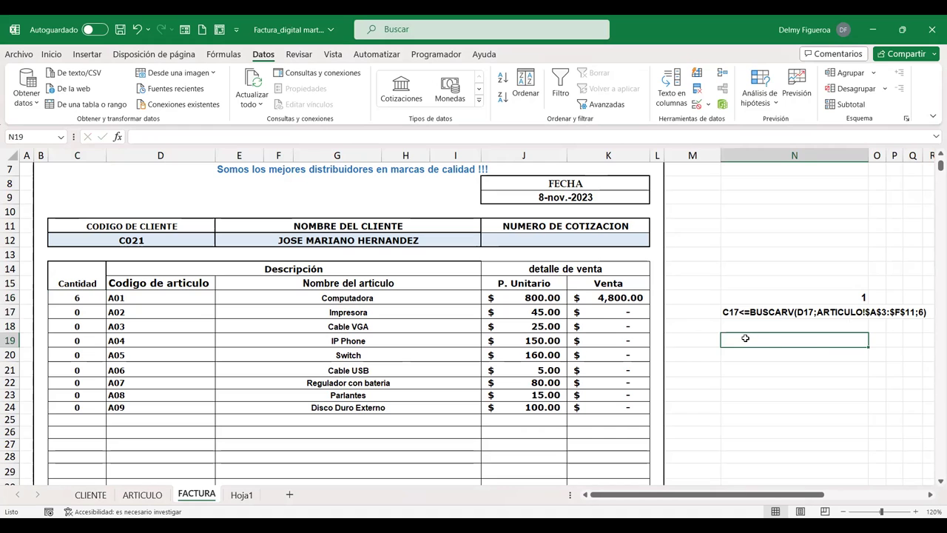
Step: Paste the stock-check formula into N19 and remove its leading = so it stays as text
type("=$C16<=BUSCARV(D16;ARTICULO!$A$3:$F$11;6)")
key("F2")
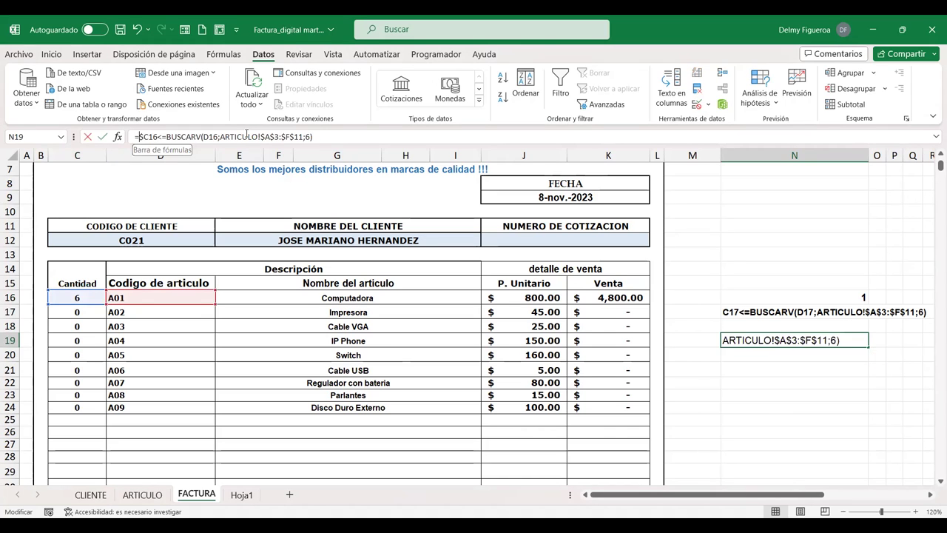
key("Home")
key("Delete")
key("Return")
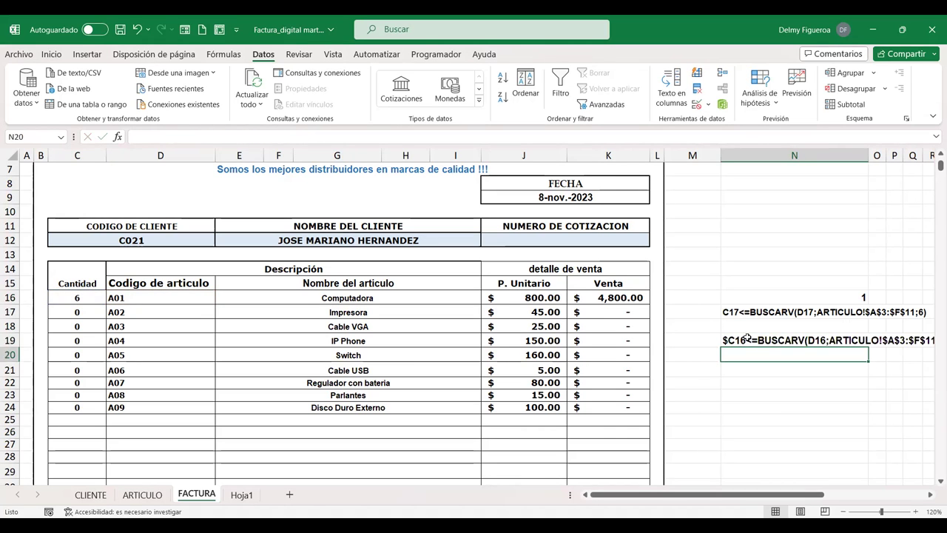
Step: Increase N19's font size to 12
left_click(747, 337)
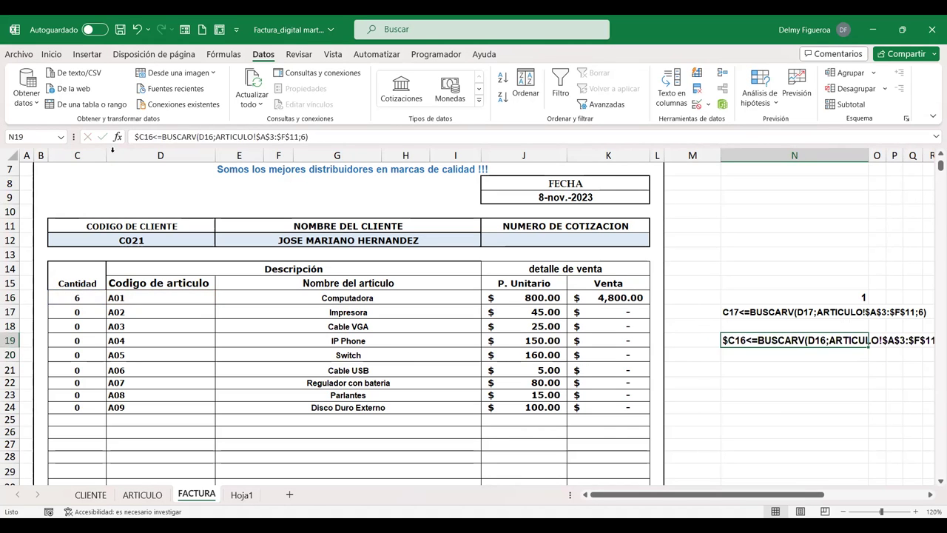
left_click(51, 54)
left_click(185, 77)
left_click(184, 77)
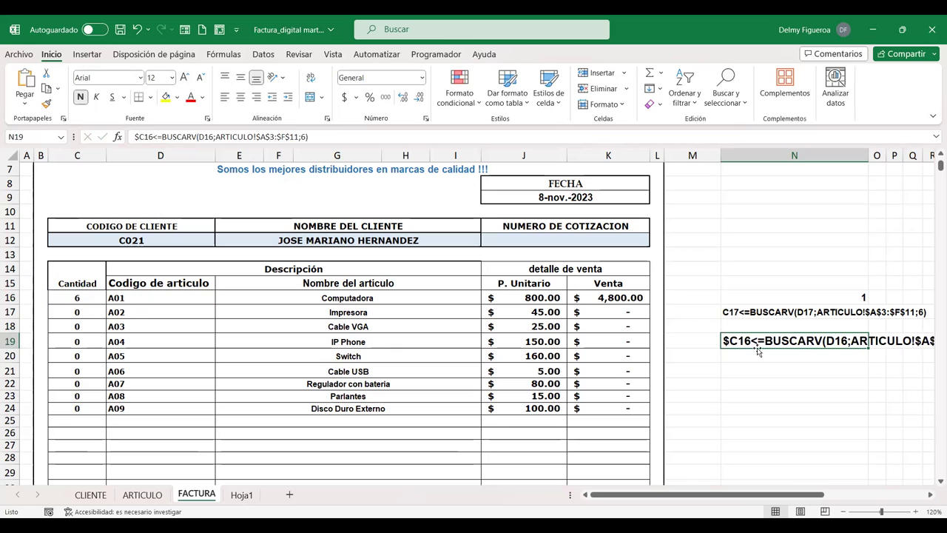
left_click(86, 298)
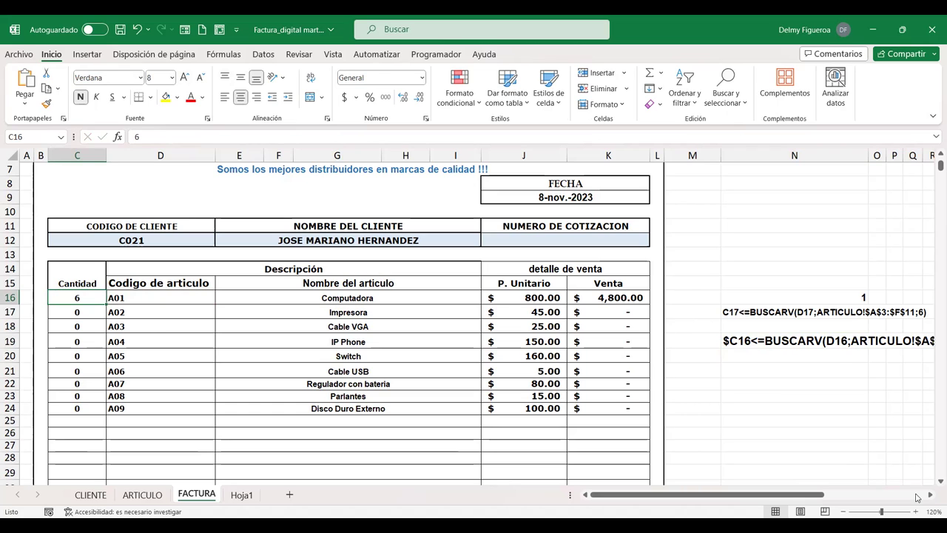
Step: Turn N19's text back into a formula, preview its VERDADERO result with F9, then undo to the text
double_click(761, 341)
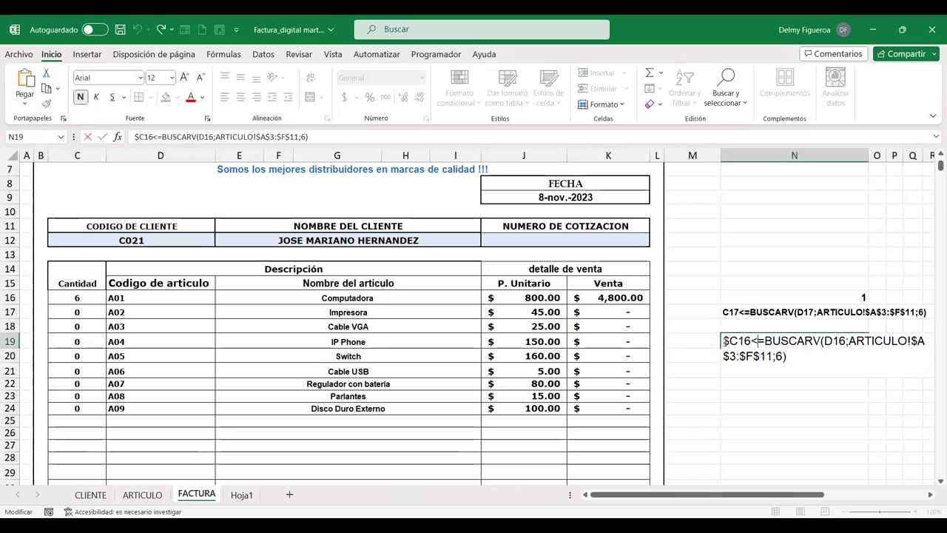
key("Home")
type("=")
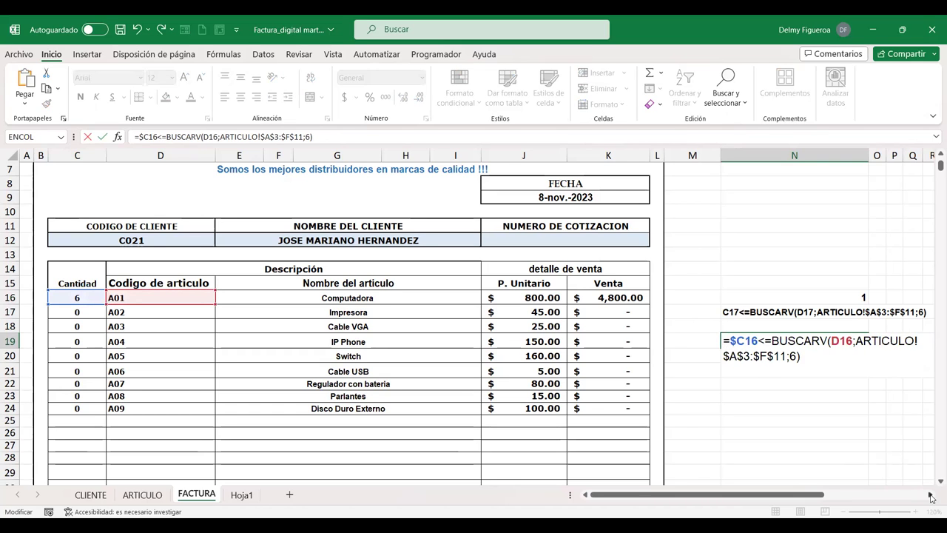
left_click(930, 495)
left_click(931, 495)
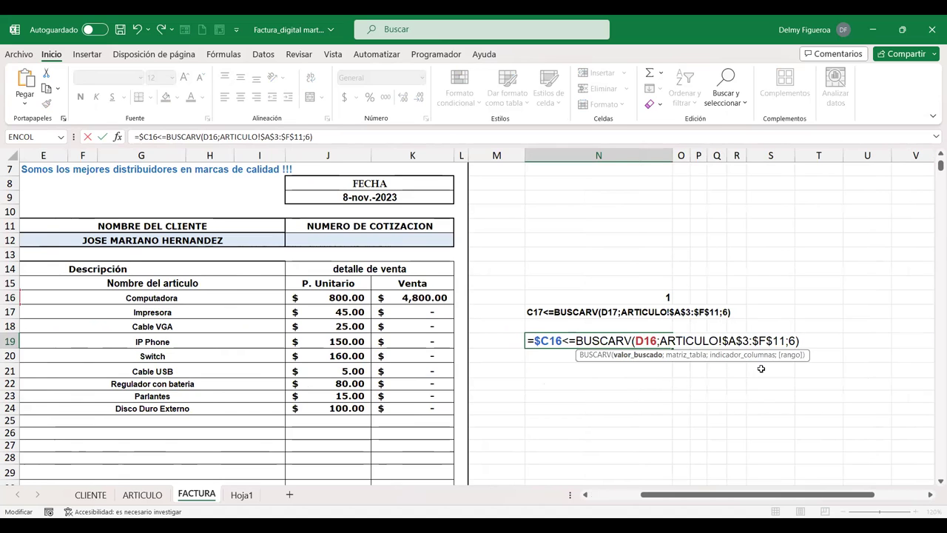
key("F9")
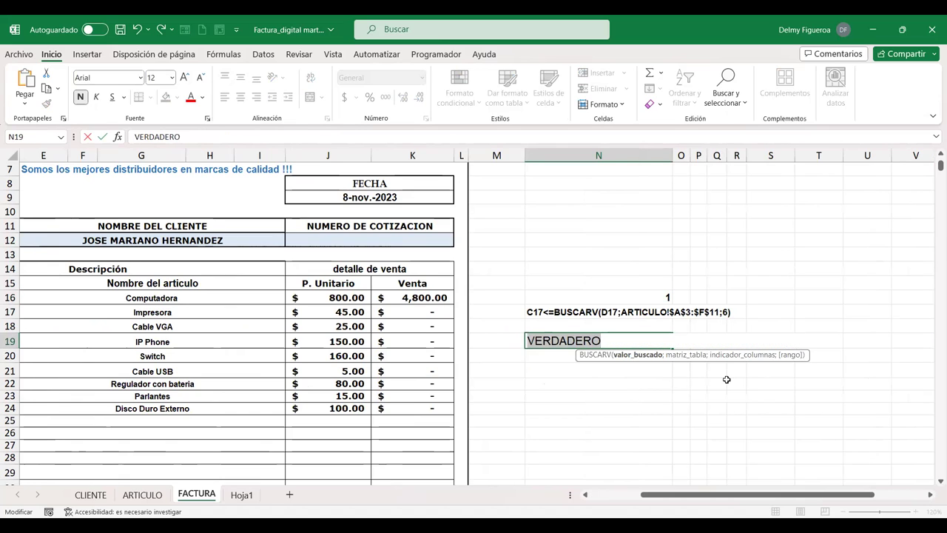
key("Return")
double_click(616, 341)
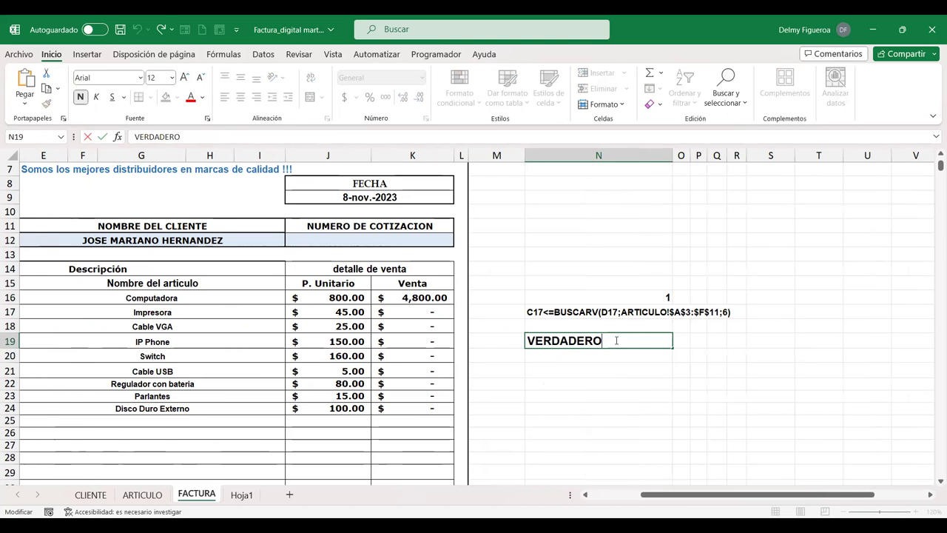
key("Return")
key("Up")
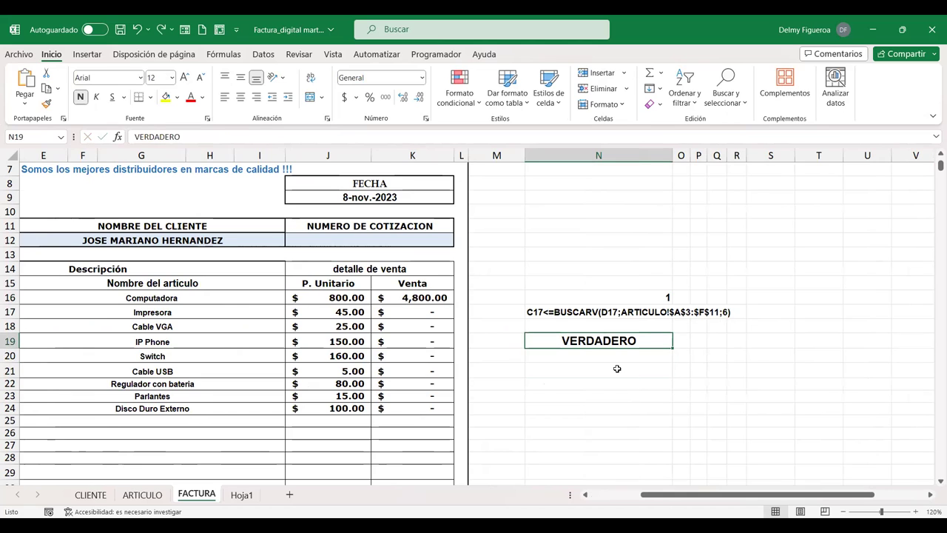
key("ctrl+z")
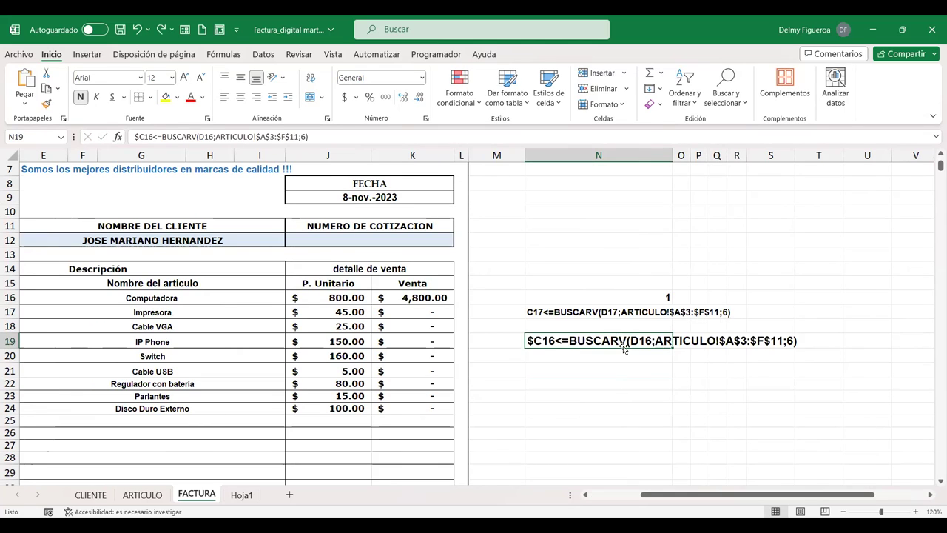
Step: Re-add = to N19's formula and preview the D16 lookup with F9, reverting the preview
left_click(134, 136)
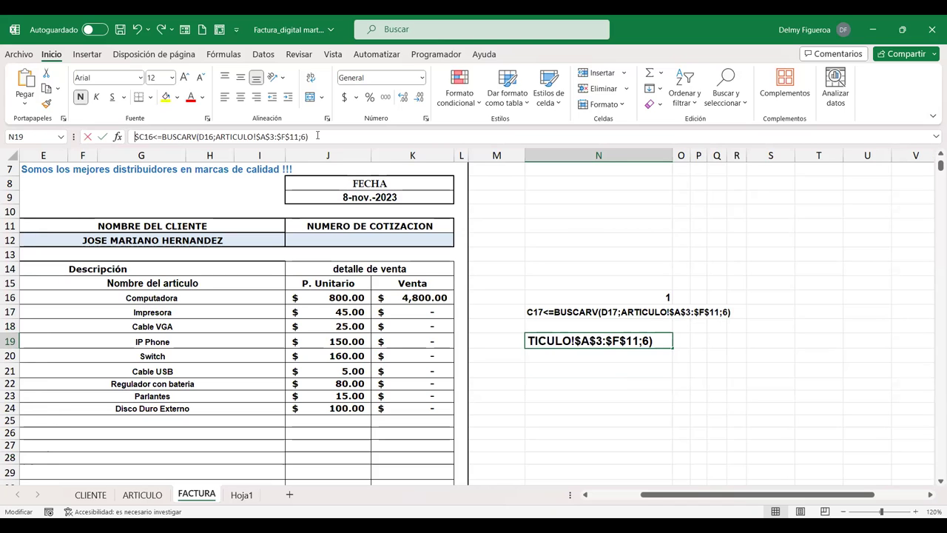
type("=")
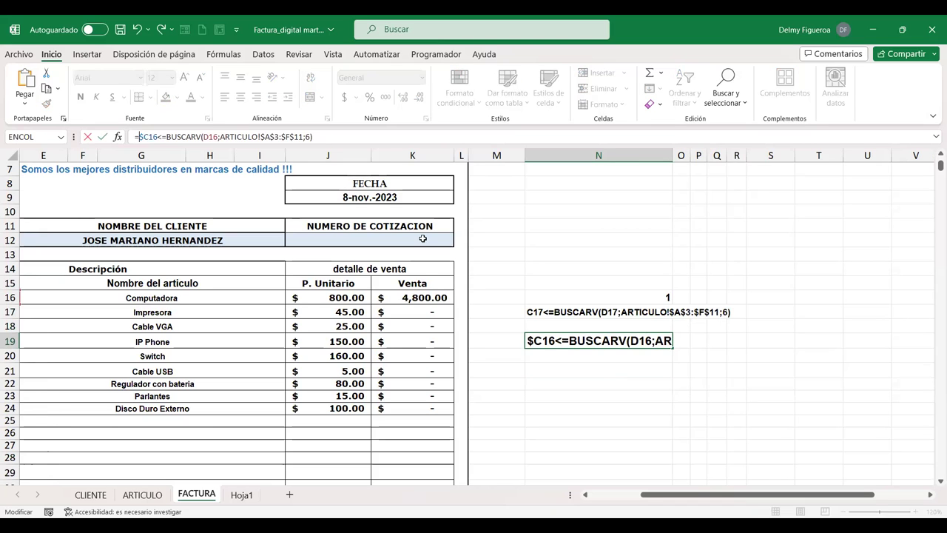
left_click(208, 136)
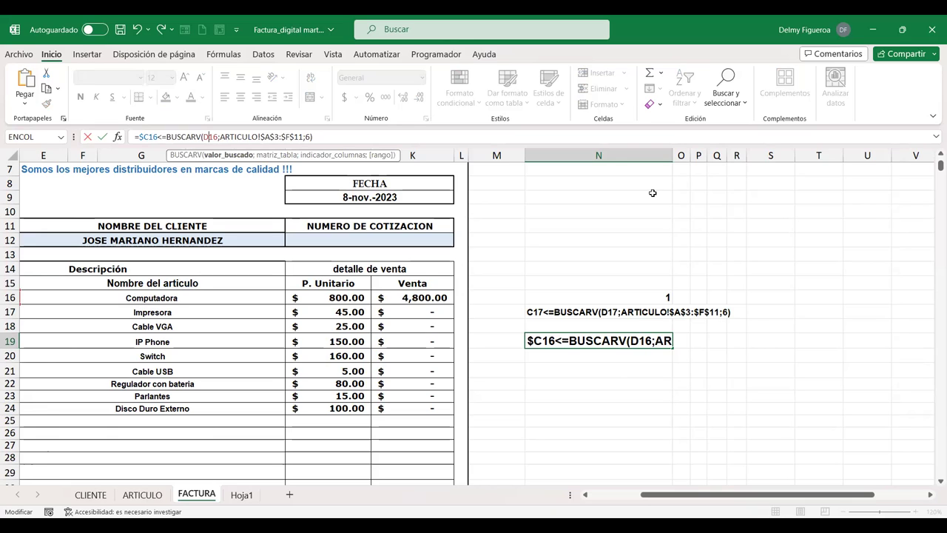
key("F9")
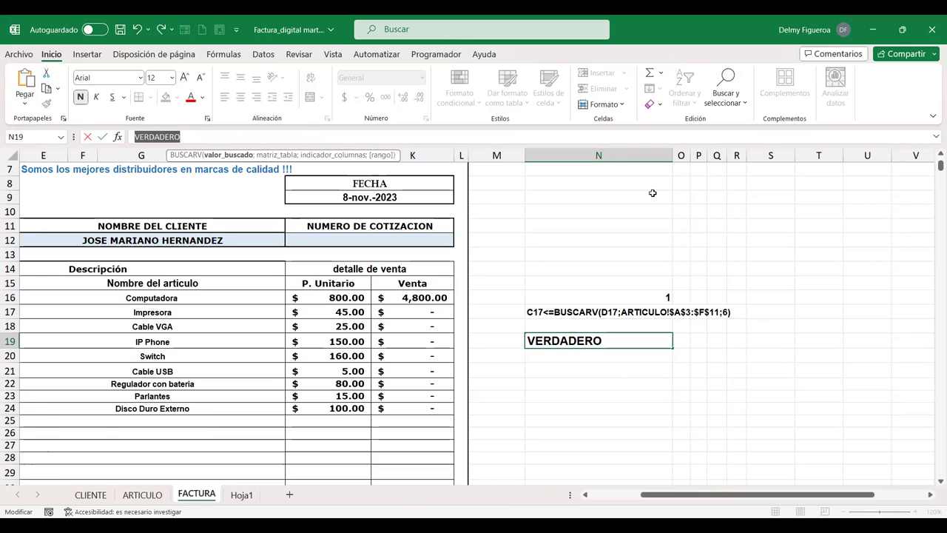
key("ctrl+z")
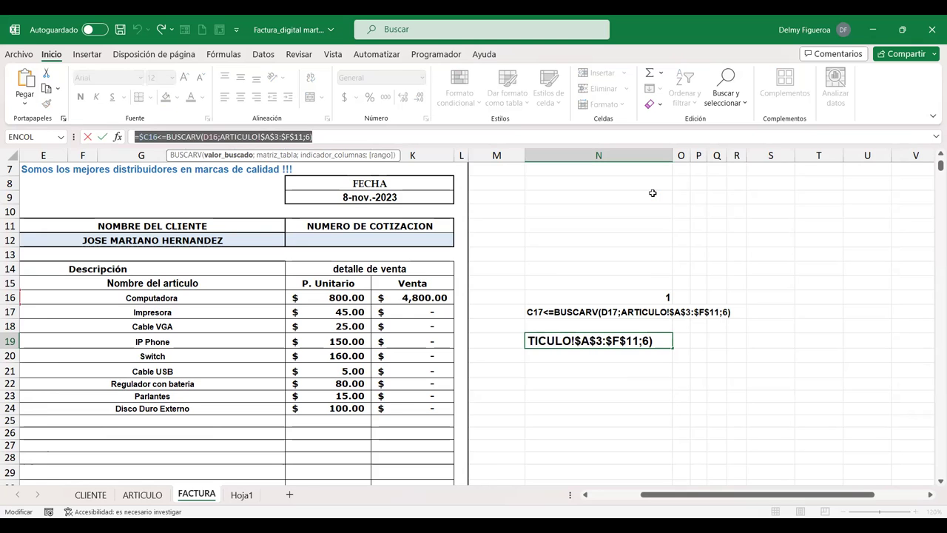
left_click(207, 136)
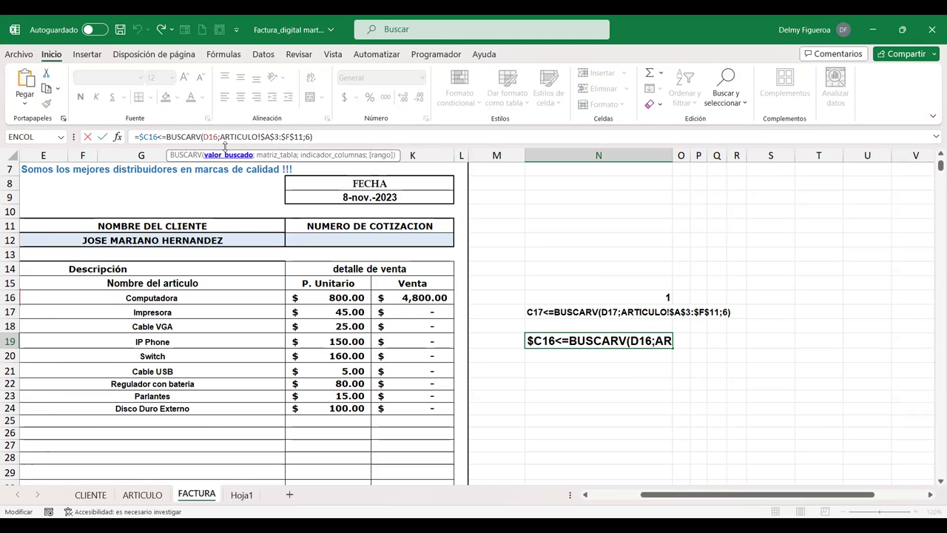
left_click(613, 494)
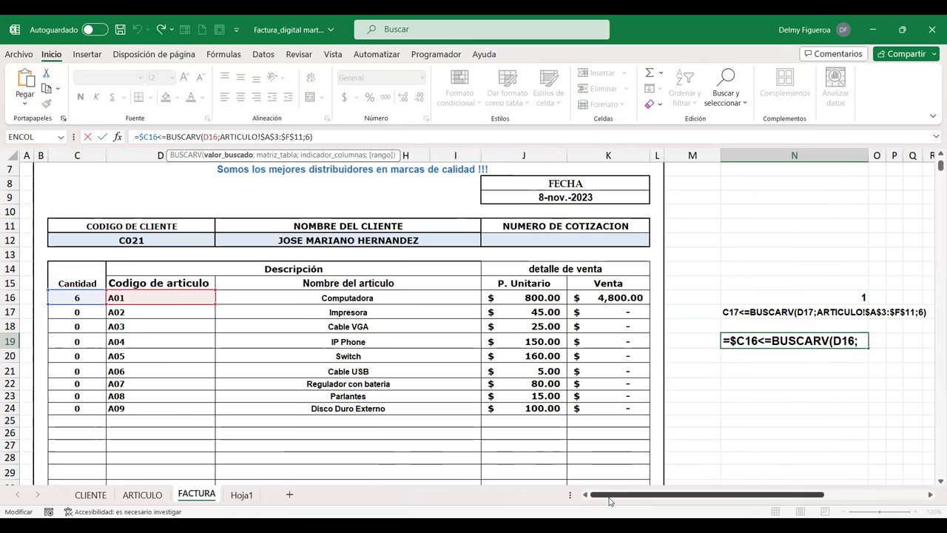
Step: Add ;FALSO after ;6 for an exact-match lookup, commit it, and copy the formula text
left_click(242, 136)
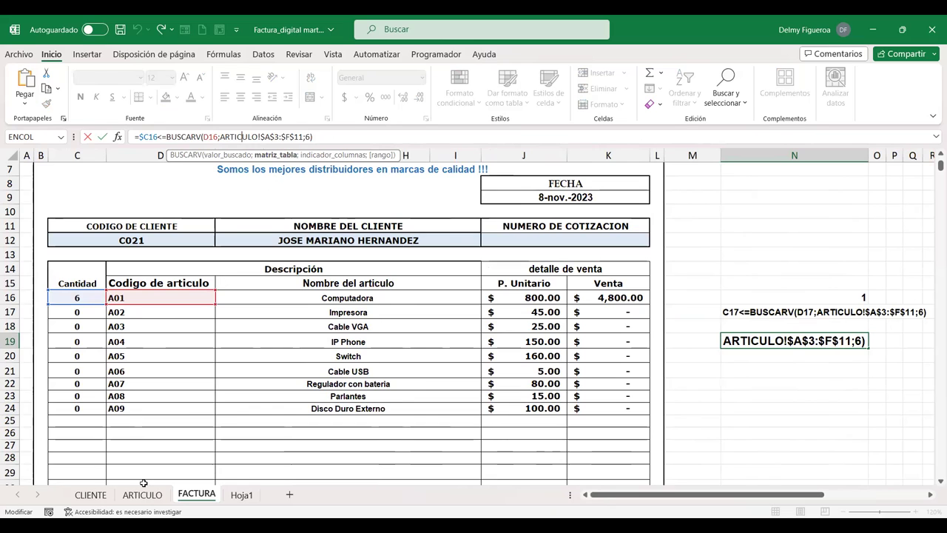
left_click(296, 137)
key("Right")
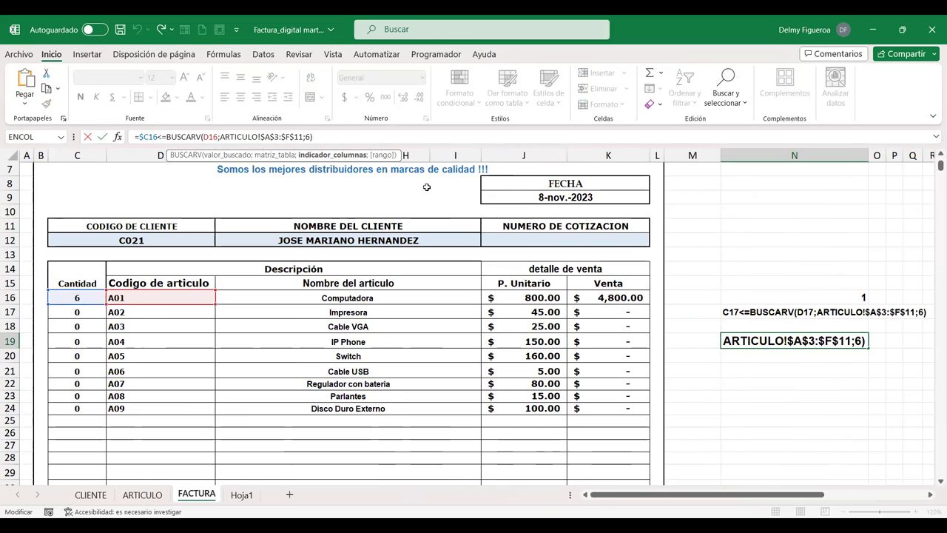
type(";")
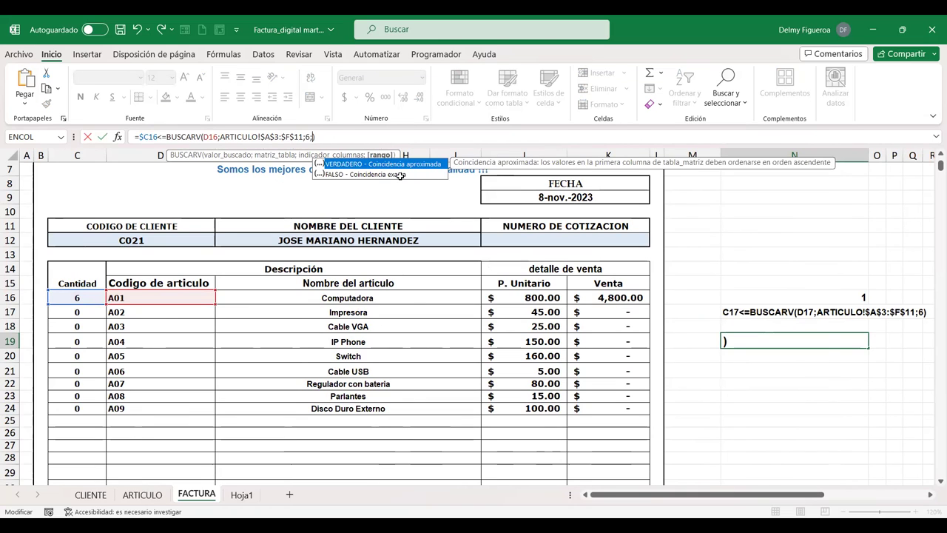
double_click(436, 175)
key("Return")
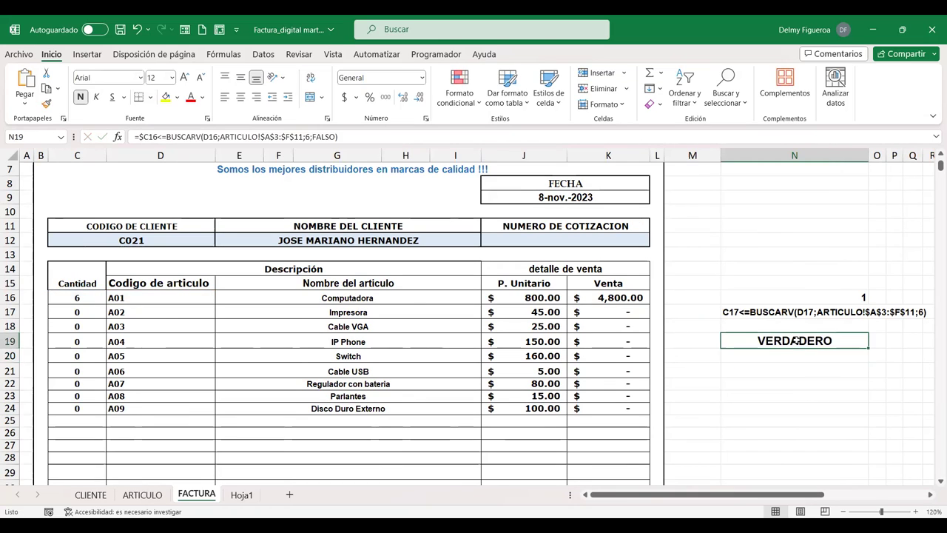
left_click_drag(335, 137, 127, 140)
key("ctrl+c")
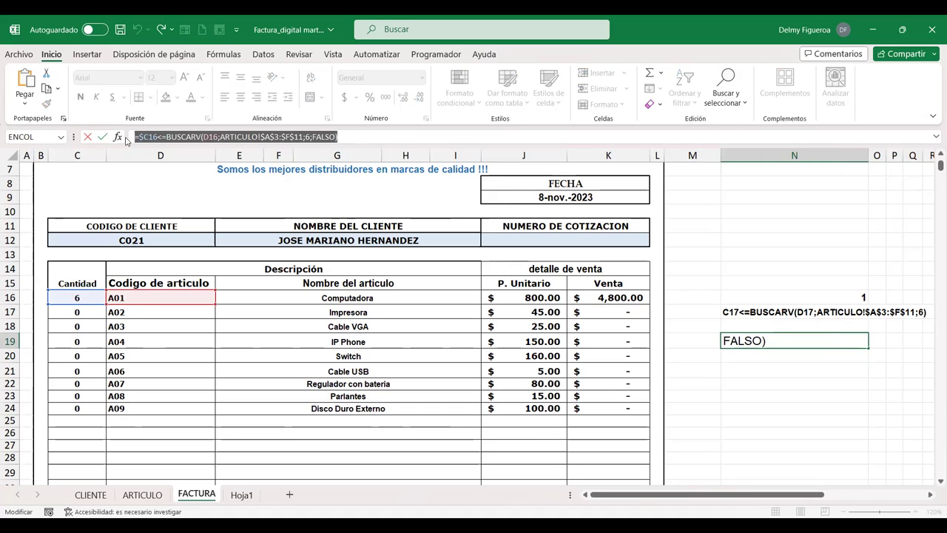
key("Return")
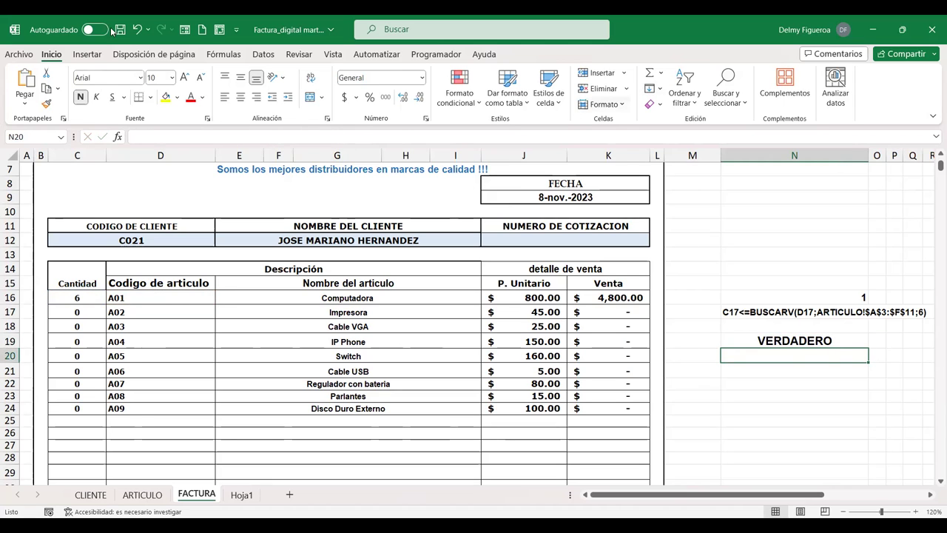
Step: Cancel validation opened on the wrong cell and select the Cantidad cells C16:C24
left_click(268, 56)
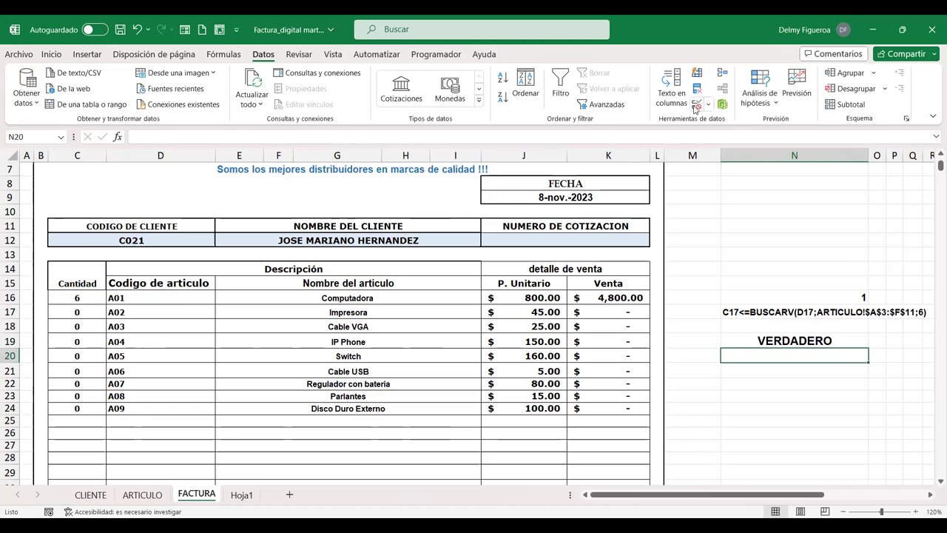
left_click(695, 108)
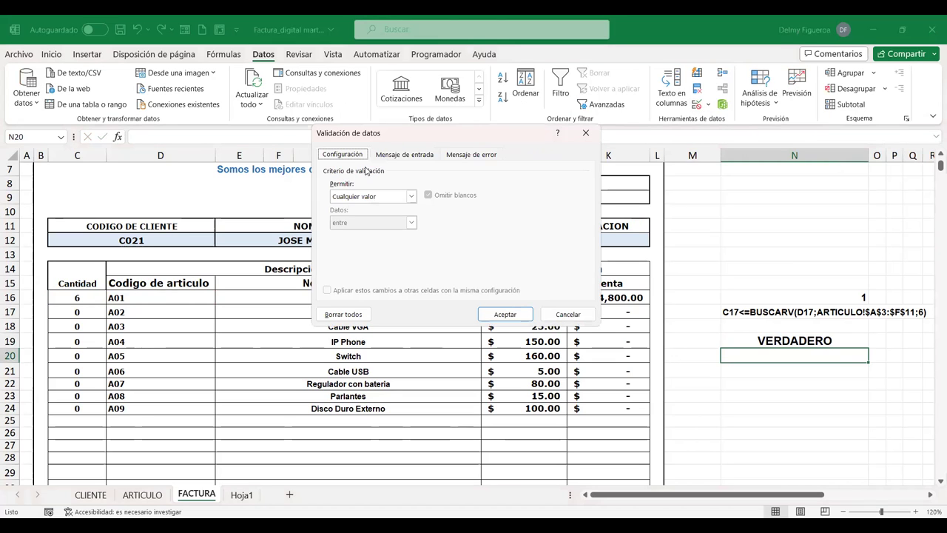
left_click(568, 315)
left_click_drag(83, 299, 81, 409)
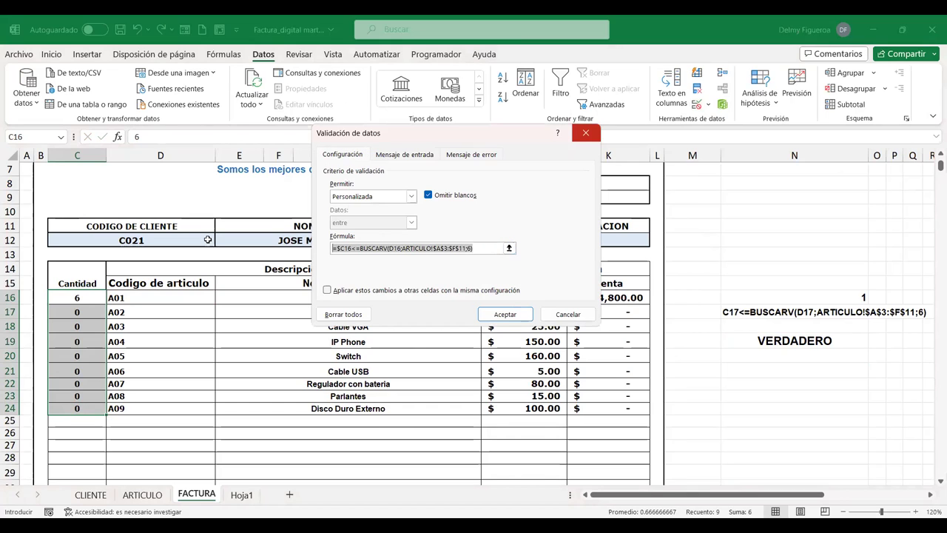
Step: Set the custom rule =$C16<=BUSCARV($D16;ARTICULO!$A$3:$F$11;6;FALSO) and accept it
key("ctrl+v")
left_click(347, 248)
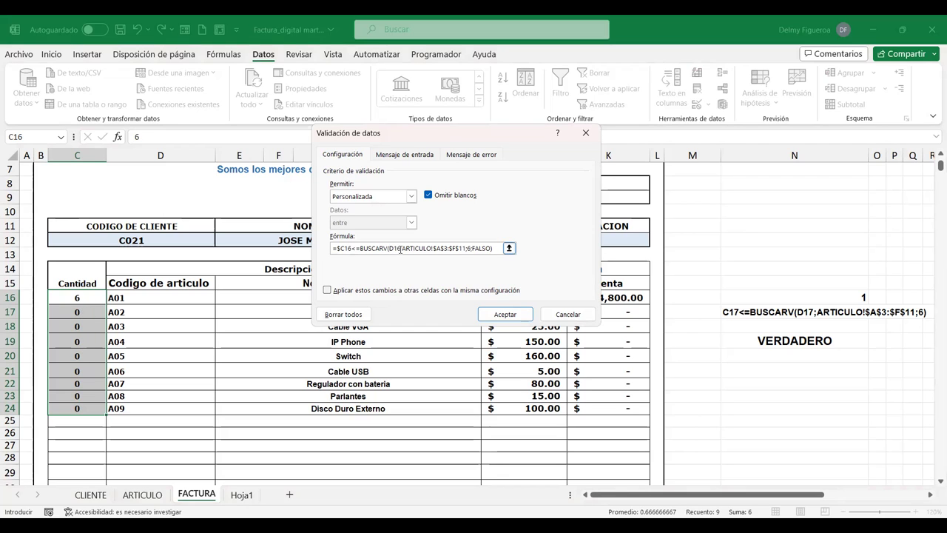
key("ctrl+a")
key("Delete")
key("ctrl+v")
type("$")
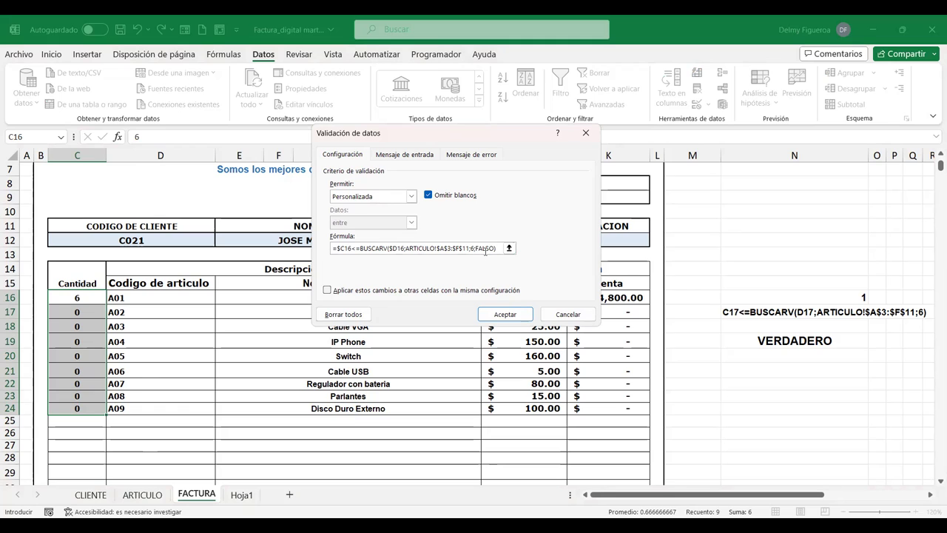
left_click(506, 317)
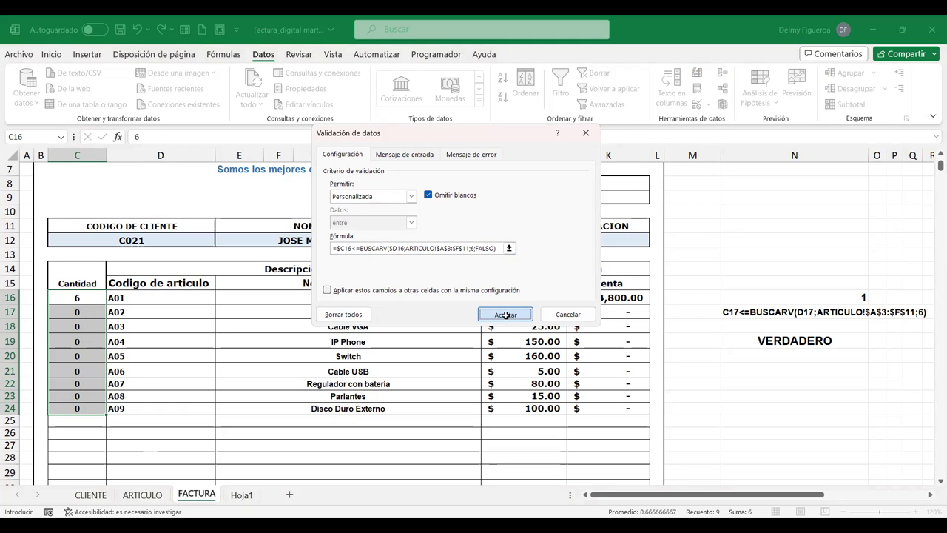
left_click(96, 297)
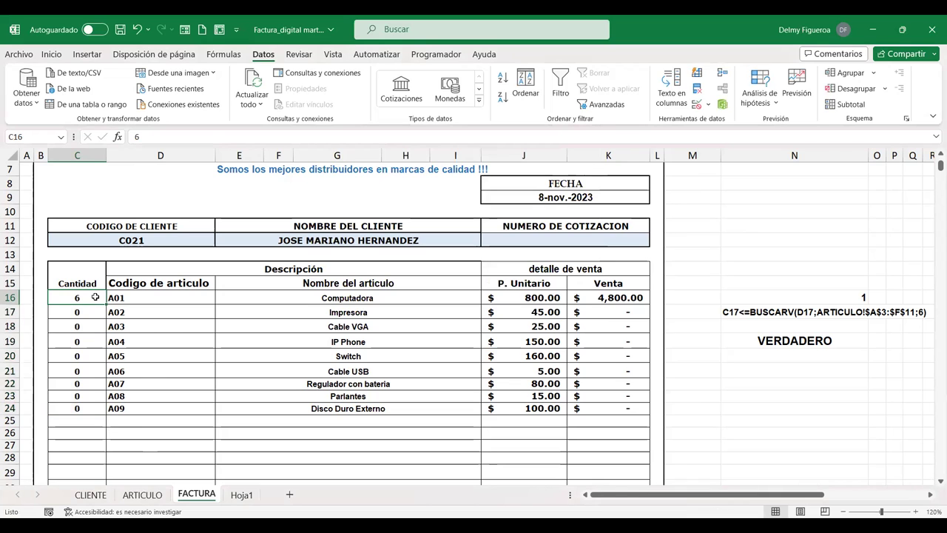
Step: Check that C16 rejects quantities 35 and 34 for Computadora, keeping 6
left_click(152, 494)
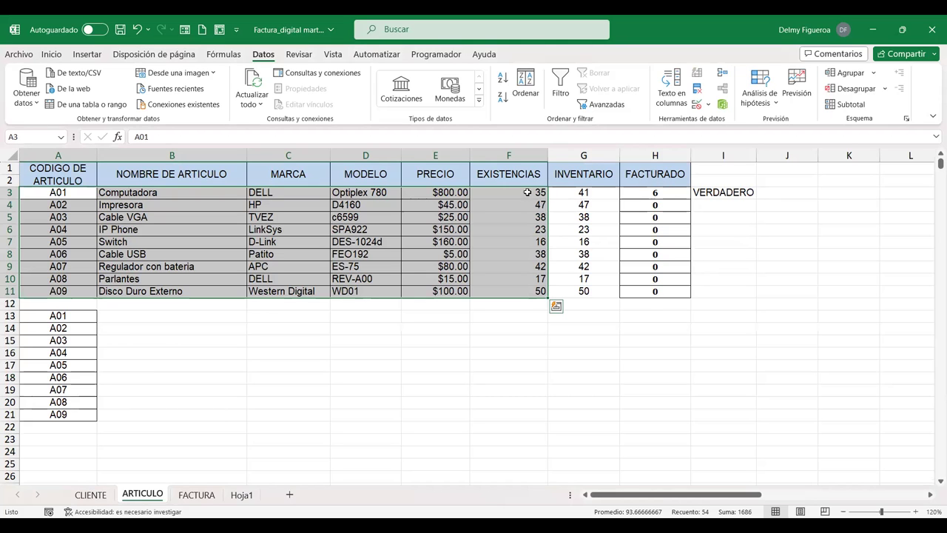
left_click(197, 494)
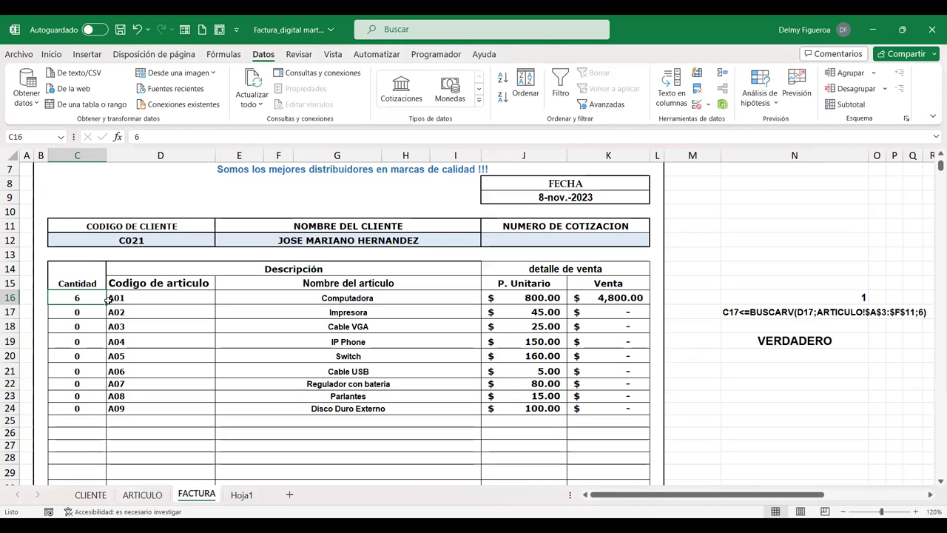
type("35")
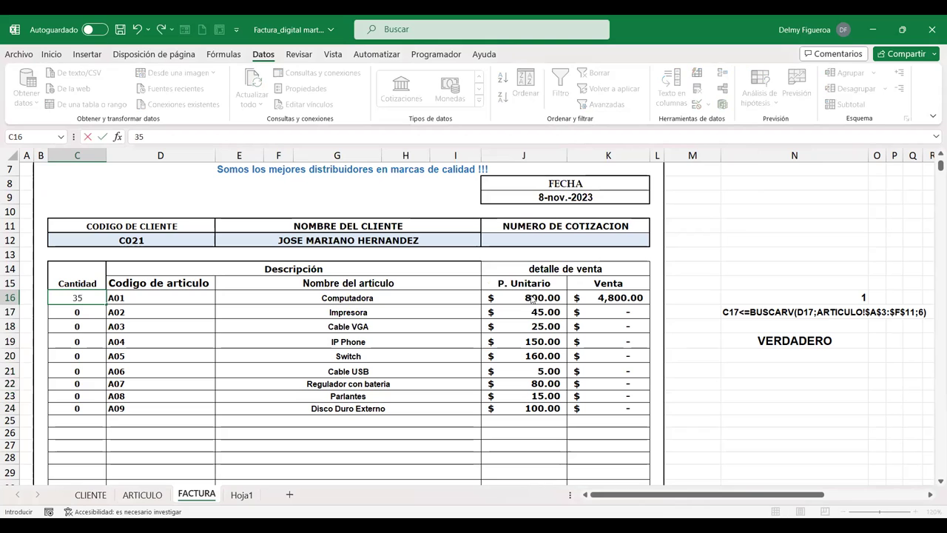
key("Return")
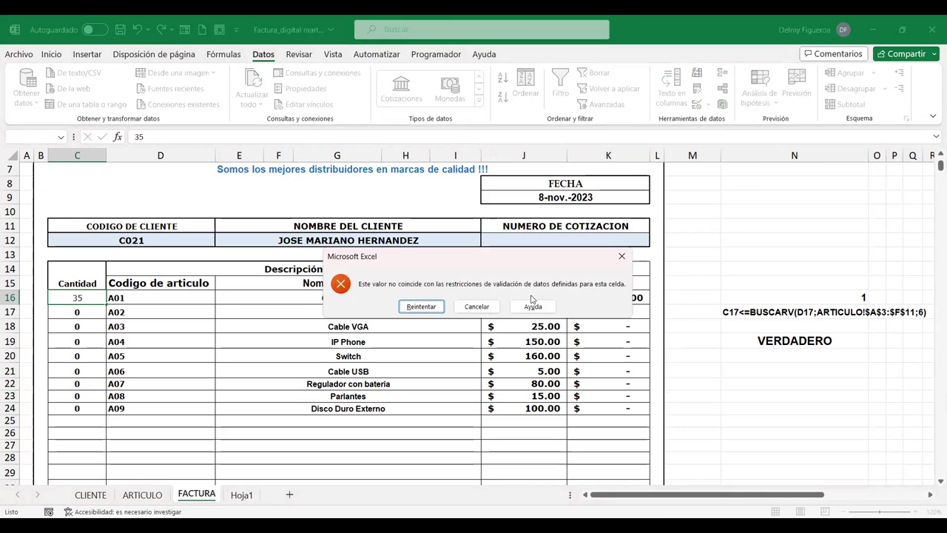
key("Escape")
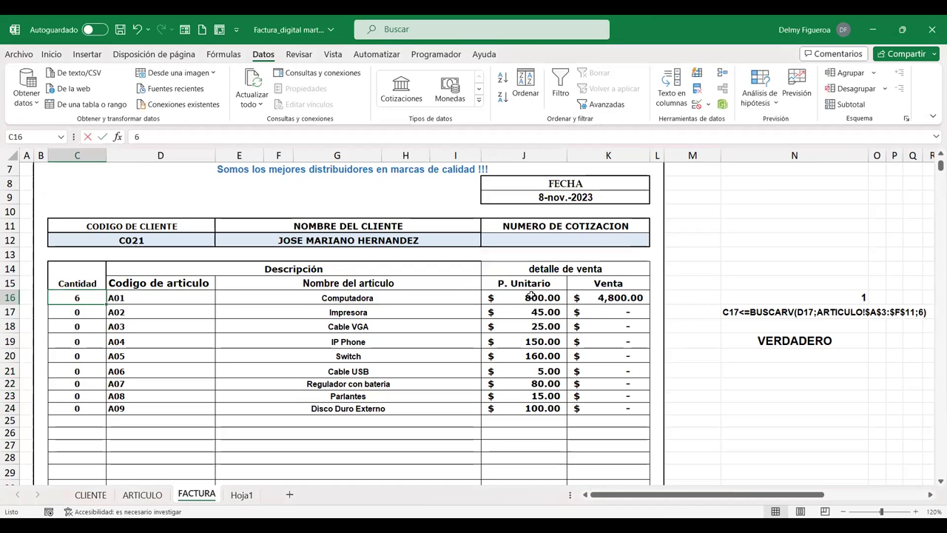
type("34")
key("Return")
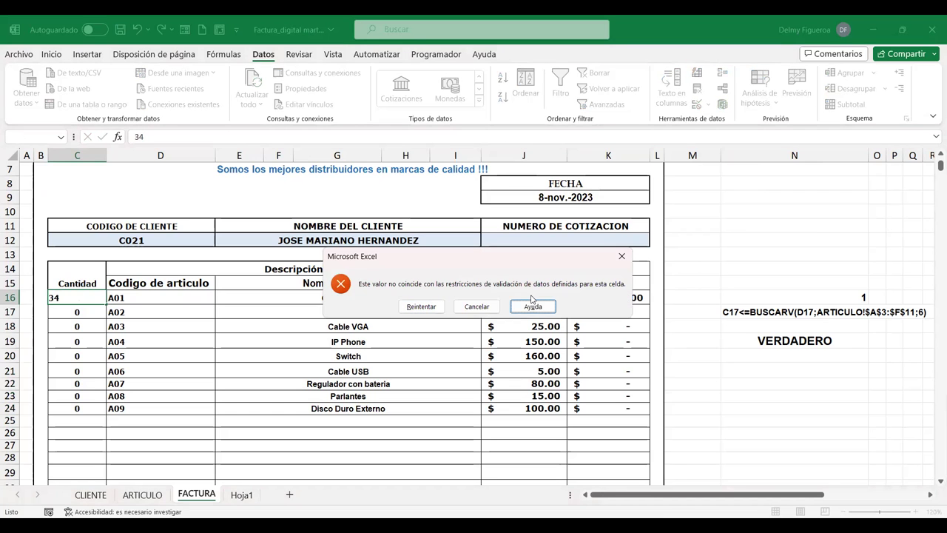
key("Escape")
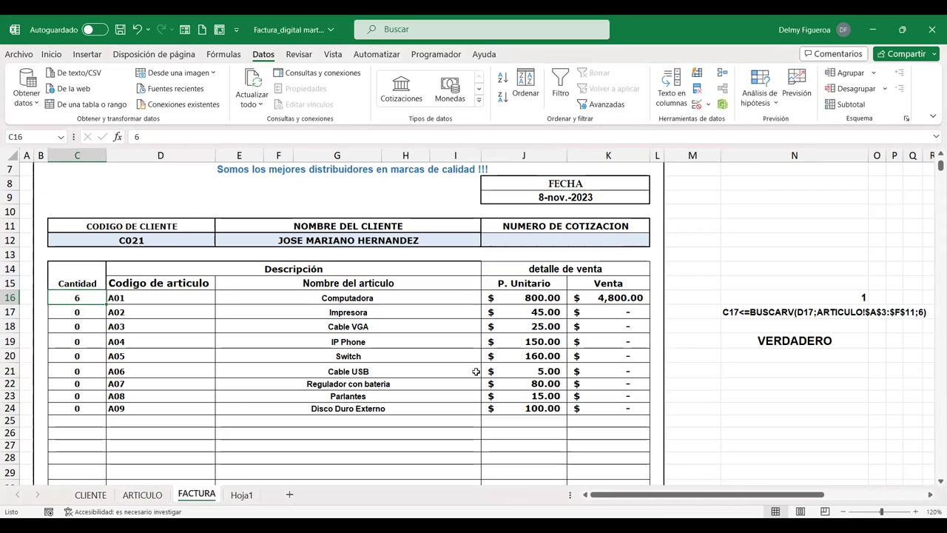
Step: On ARTICULO, inspect Computadora's EXISTENCIAS formula and select the product rows A3:G11
left_click(143, 495)
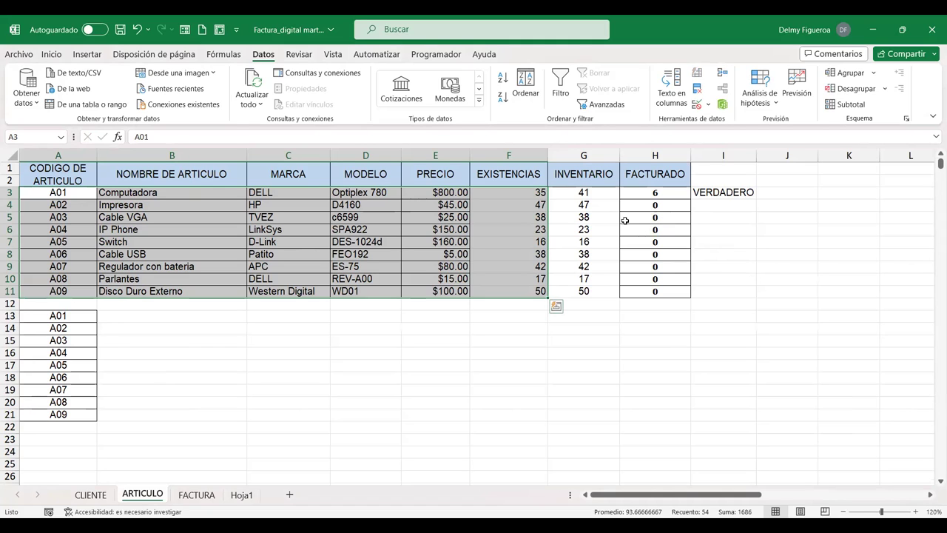
left_click(526, 195)
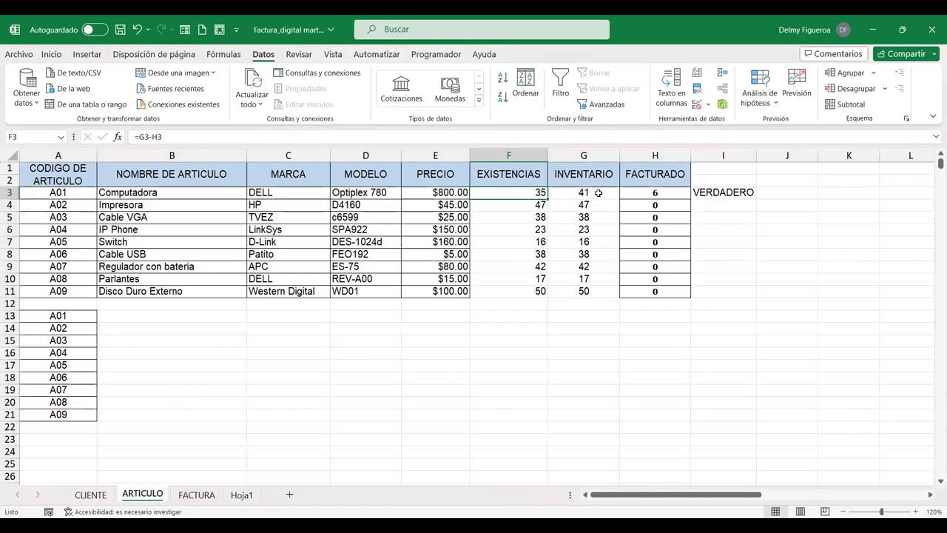
mouse_move(68, 191)
left_mouse_down()
mouse_move(584, 194)
mouse_move(590, 298)
left_mouse_up()
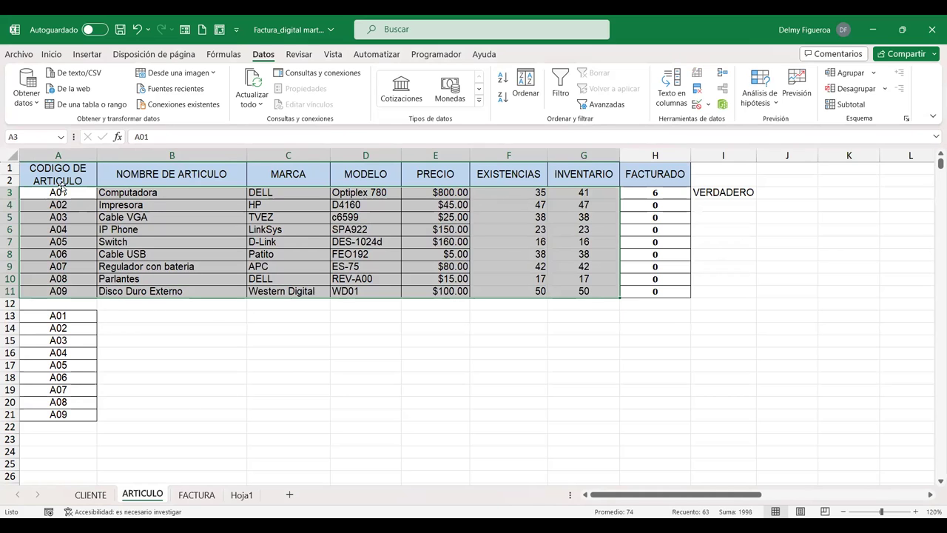
Step: Raise Computadora's quantity in C16 one unit at a time from 7 to 11
left_click(198, 495)
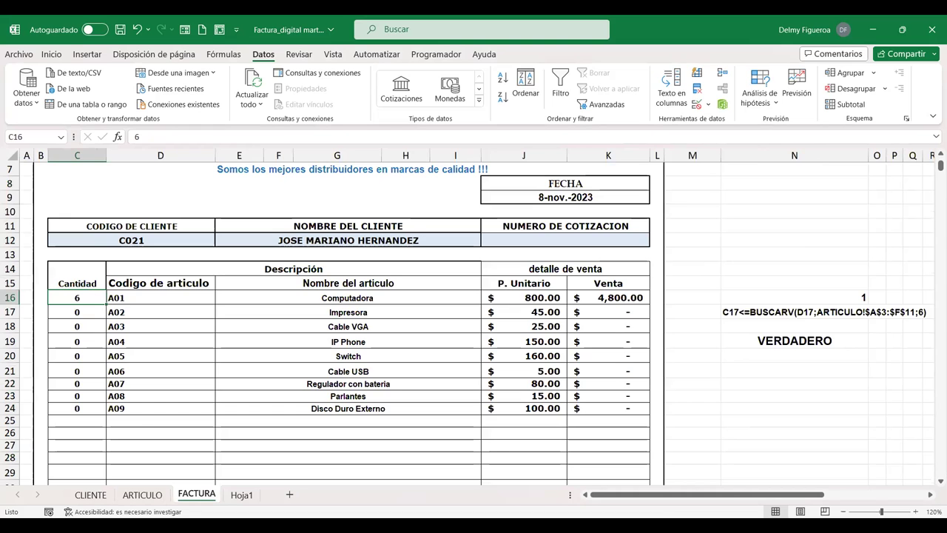
left_click(152, 496)
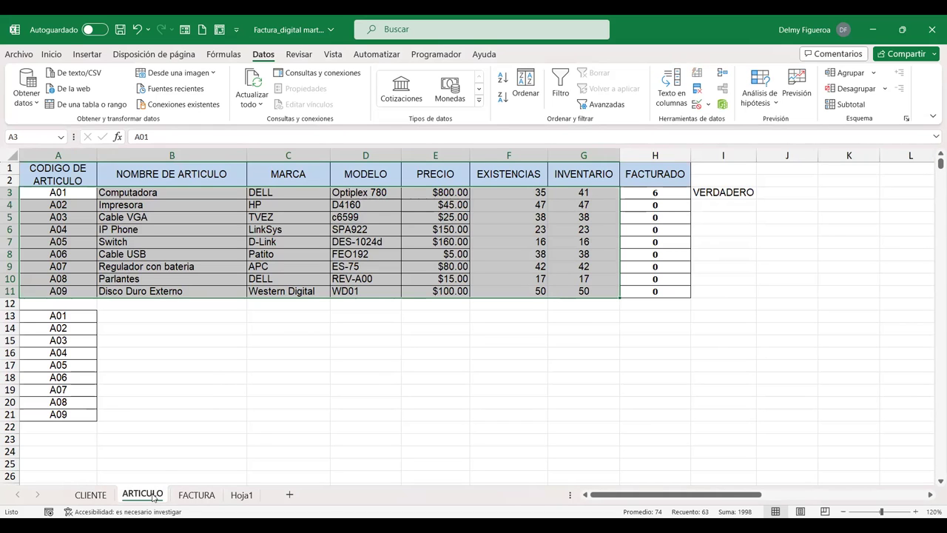
left_click(197, 496)
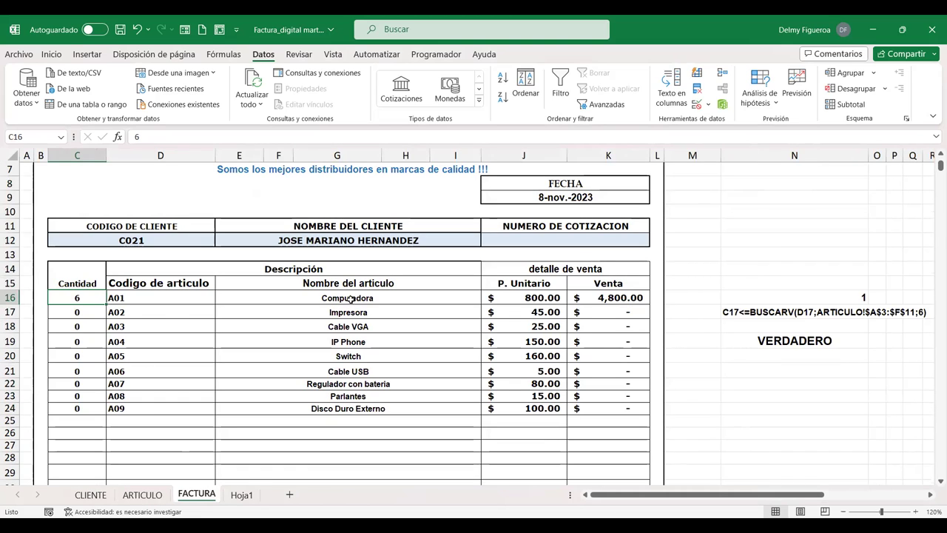
type("7")
key("Tab")
key("shift+Tab")
type("8")
key("Tab")
key("shift+Tab")
type("9")
key("Tab")
key("shift+Tab")
type("10")
key("Tab")
key("shift+Tab")
key("F2")
key("BackSpace")
type("1")
key("Tab")
key("shift+Tab")
Step: Continue raising C16 from 12 to 18, then view ARTICULO showing FACTURADO 18
type("12")
key("Tab")
key("shift+Tab")
type("13")
key("Tab")
key("shift+Tab")
type("14")
key("Tab")
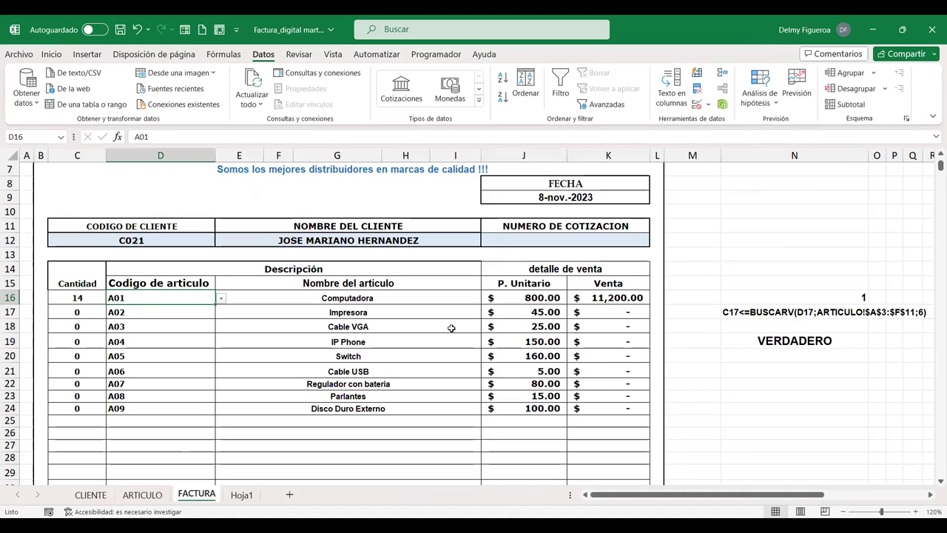
key("shift+Tab")
type("15")
key("Tab")
key("shift+Tab")
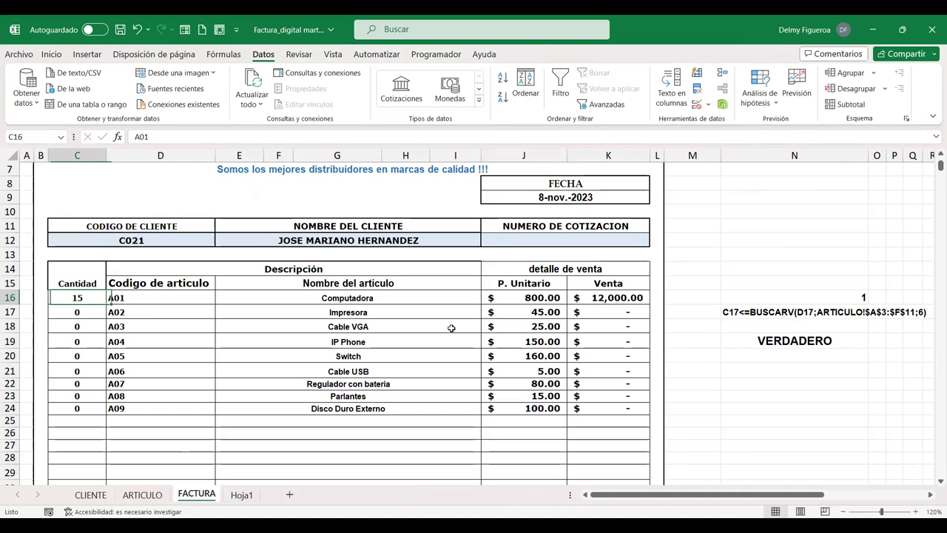
type("16")
key("Tab")
key("shift+Tab")
type("17")
key("Tab")
key("shift+Tab")
type("18")
key("Tab")
key("shift+Tab")
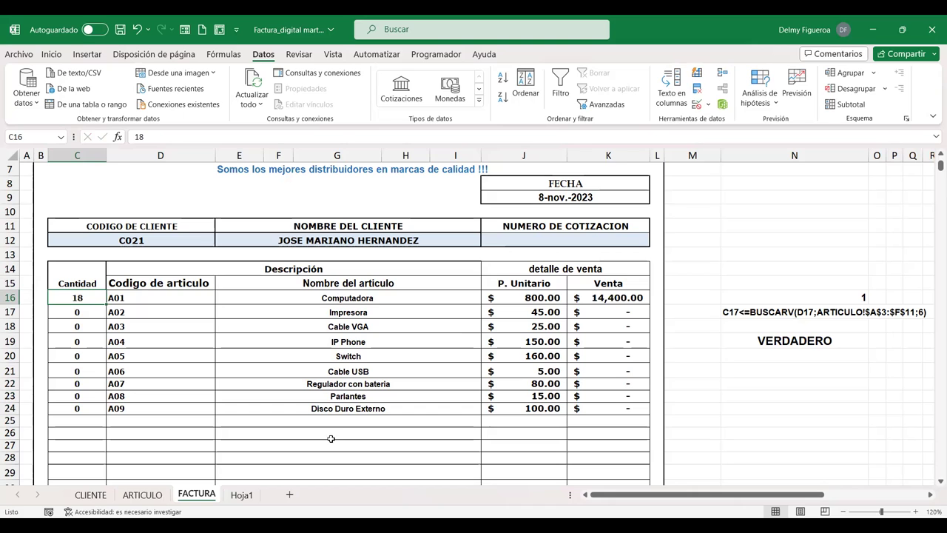
left_click(142, 495)
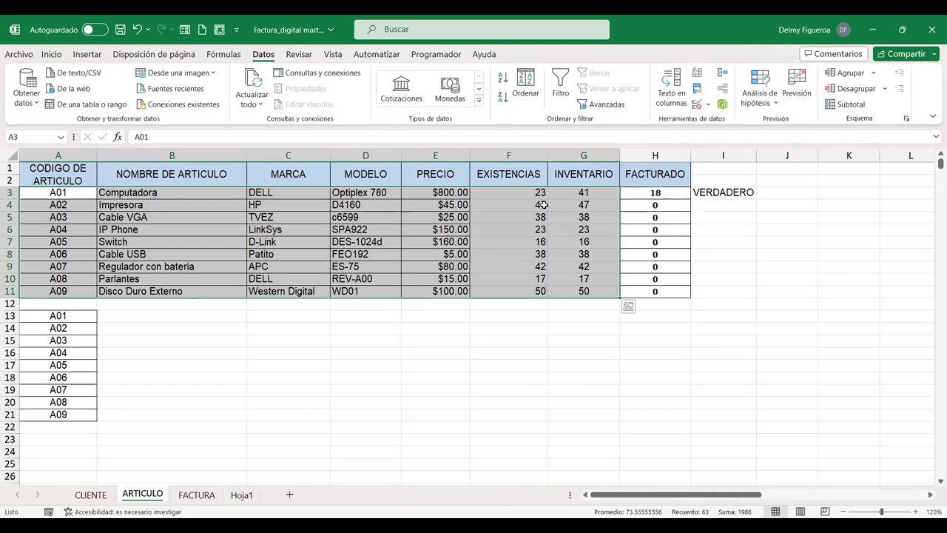
Step: Try 23 as the Computadora quantity in C16 and cancel it, keeping 18
left_click(204, 494)
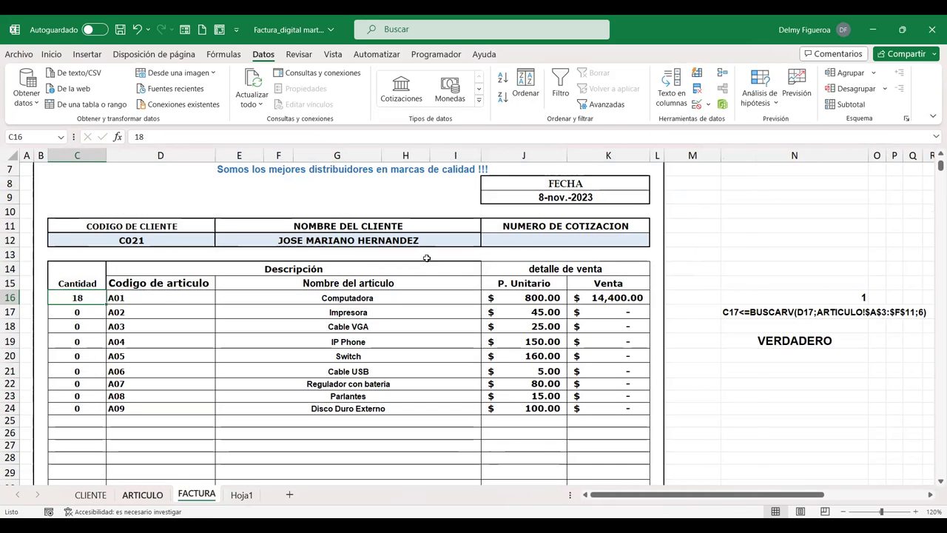
key("ctrl+Page_Up")
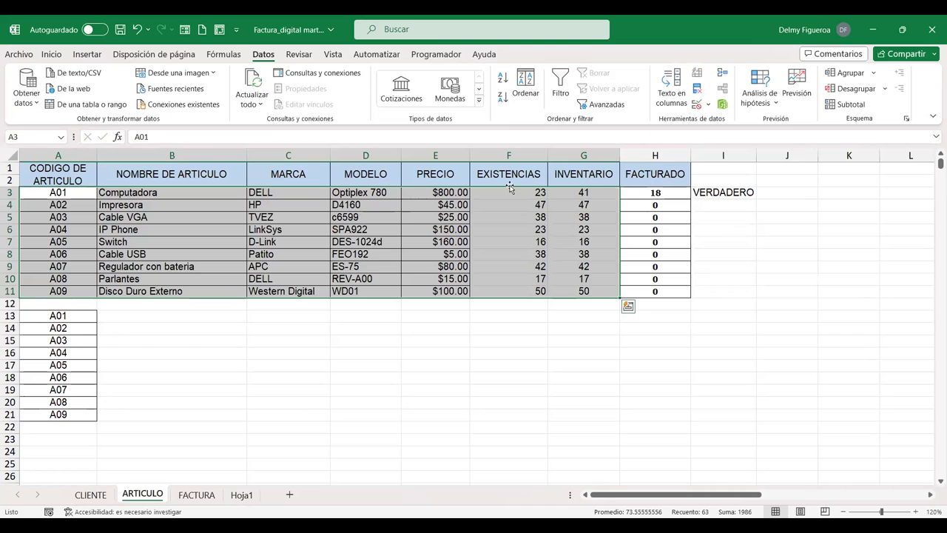
left_click(196, 494)
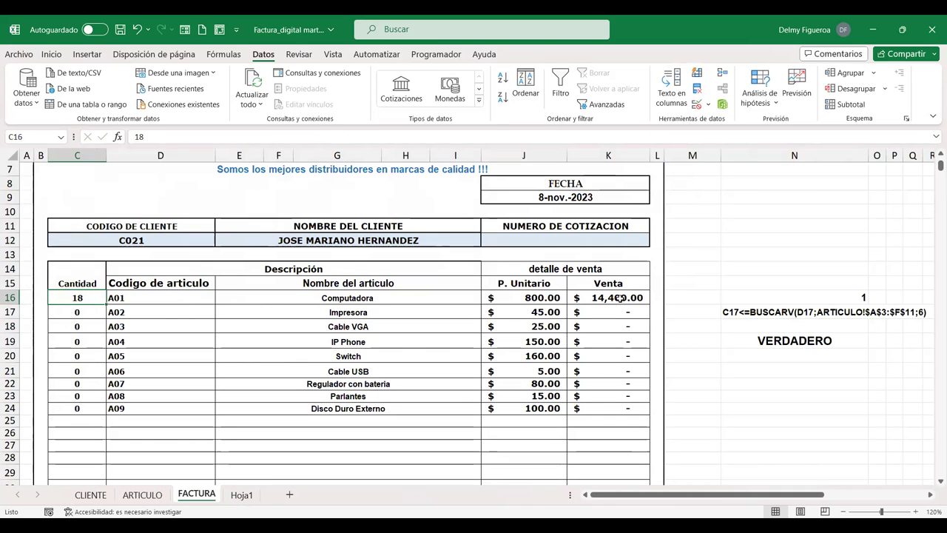
type("23")
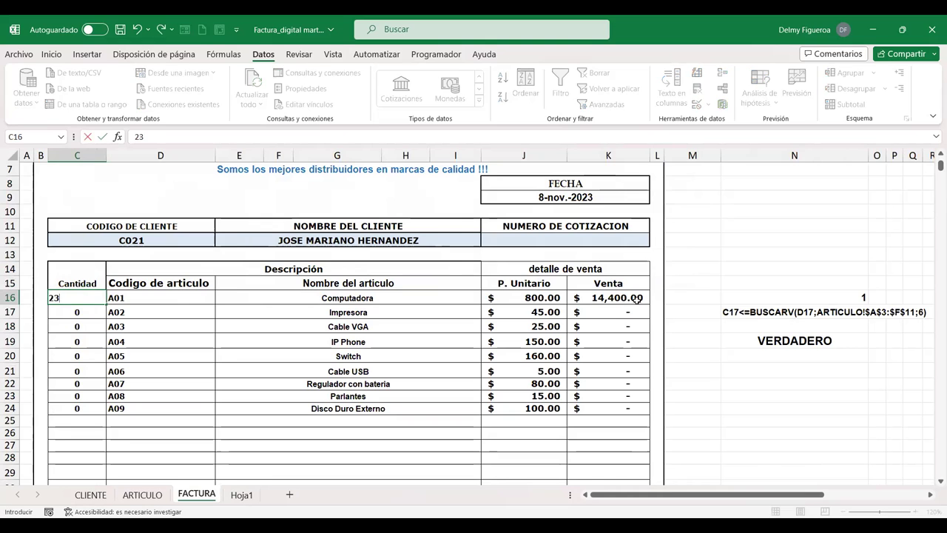
key("Escape")
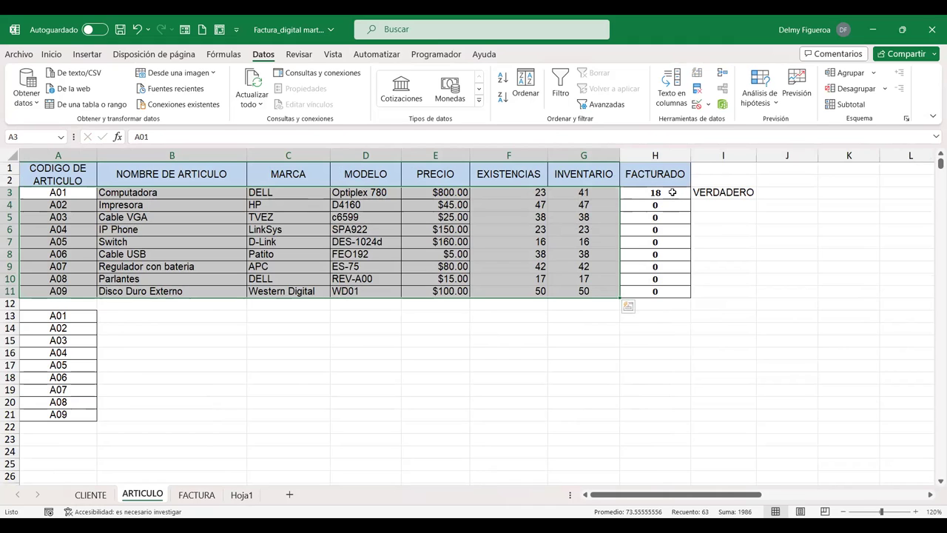
Step: Re-commit the H3 FACTURADO formula on ARTICULO, undo the change, and return to FACTURA
left_click(672, 193)
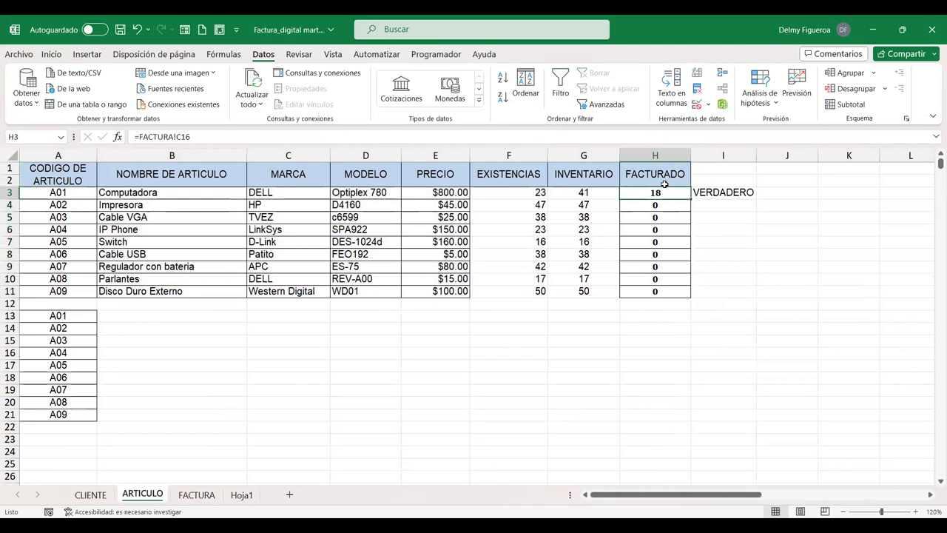
double_click(673, 193)
key("Tab")
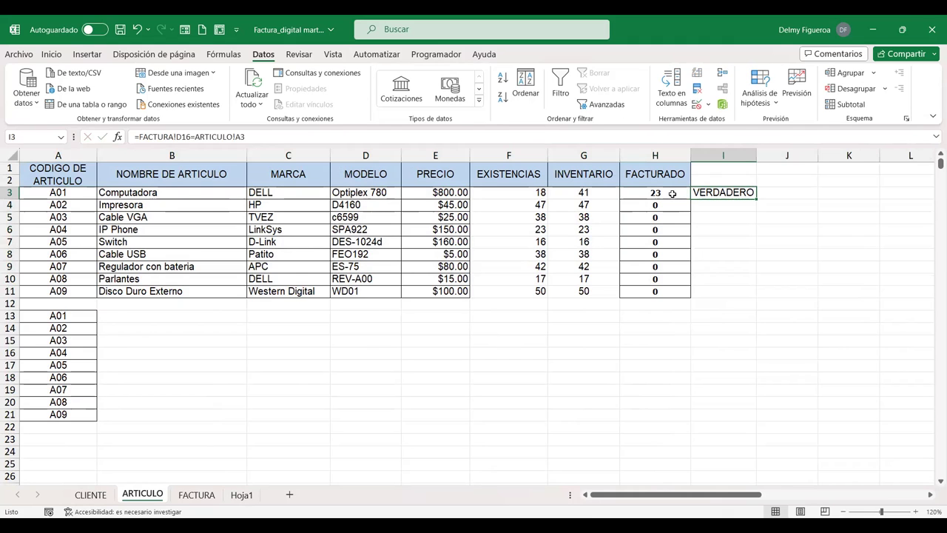
key("ctrl+z")
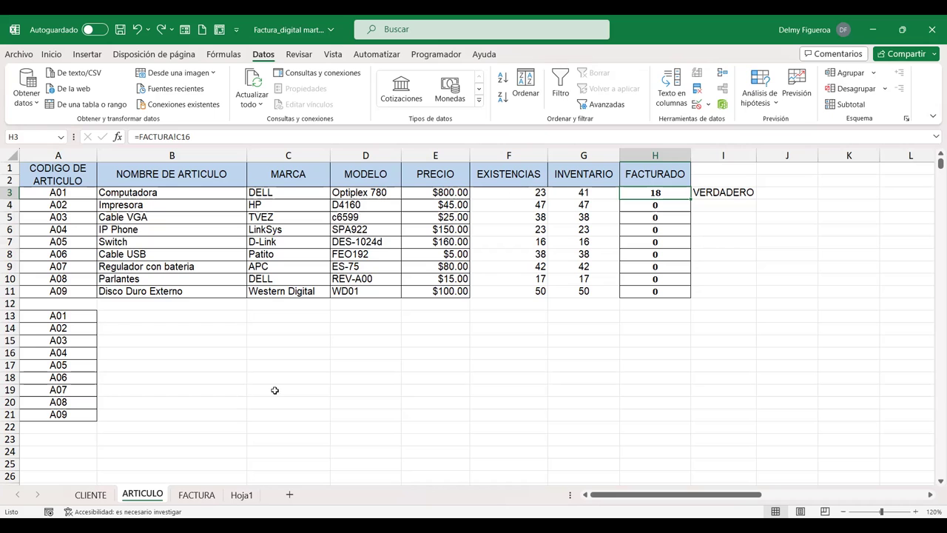
left_click(196, 494)
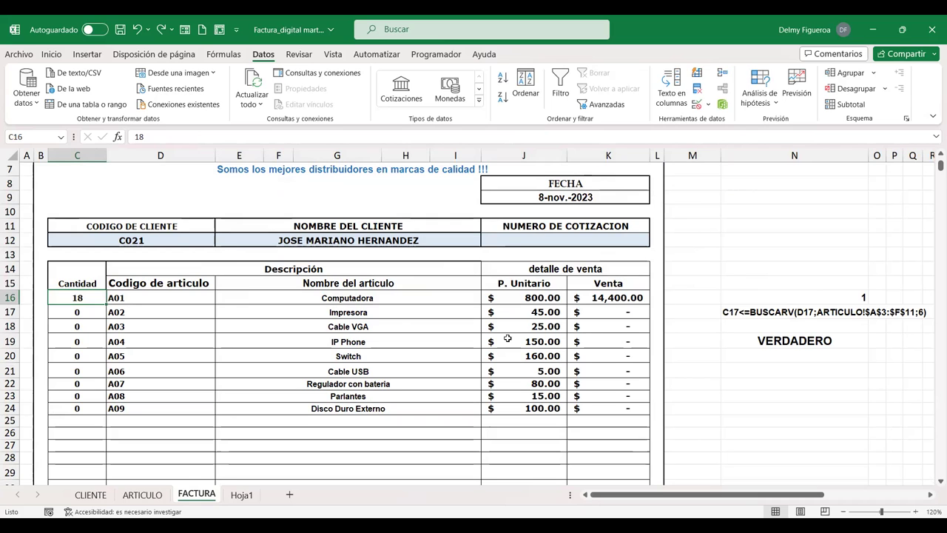
Step: Enter 19 and then 20 as the Computadora quantity in C16
type("19")
key("Tab")
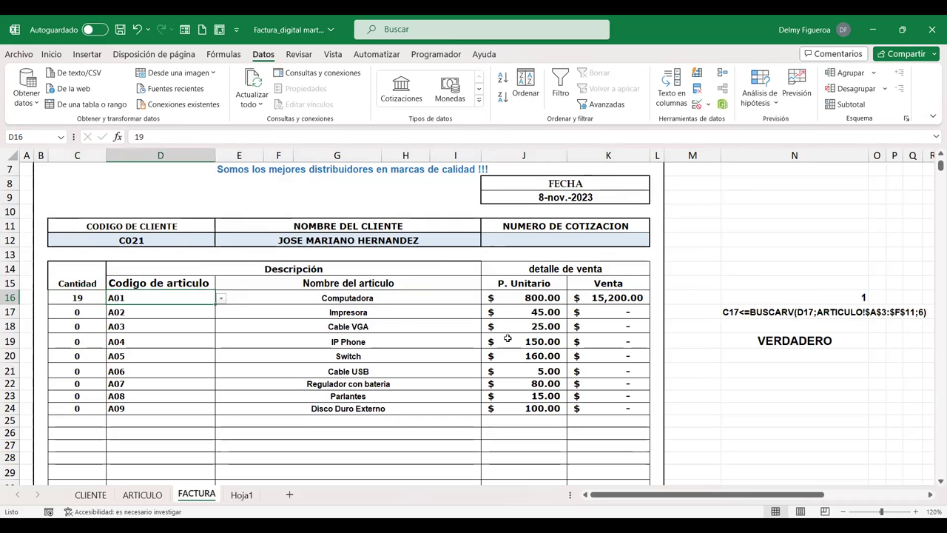
key("Left")
type("20")
key("ctrl+Return")
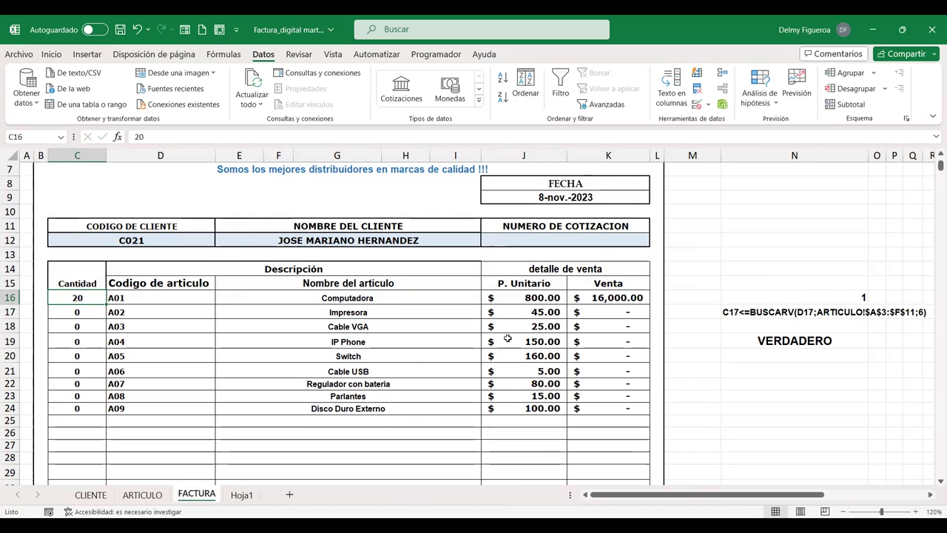
Step: Try 21, cancel the stock validation rejection, and view the ARTICULO sheet
type("21")
key("ctrl+Return")
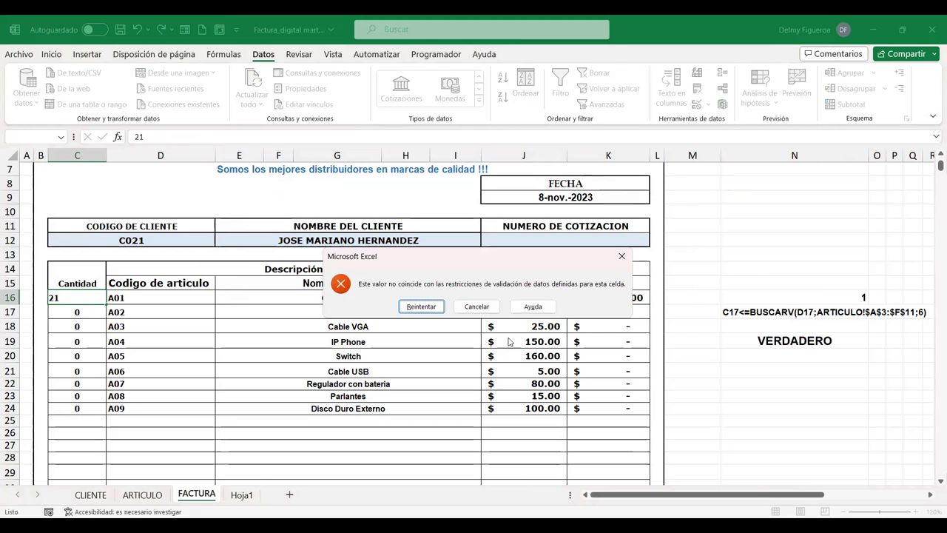
key("Escape")
left_click(144, 496)
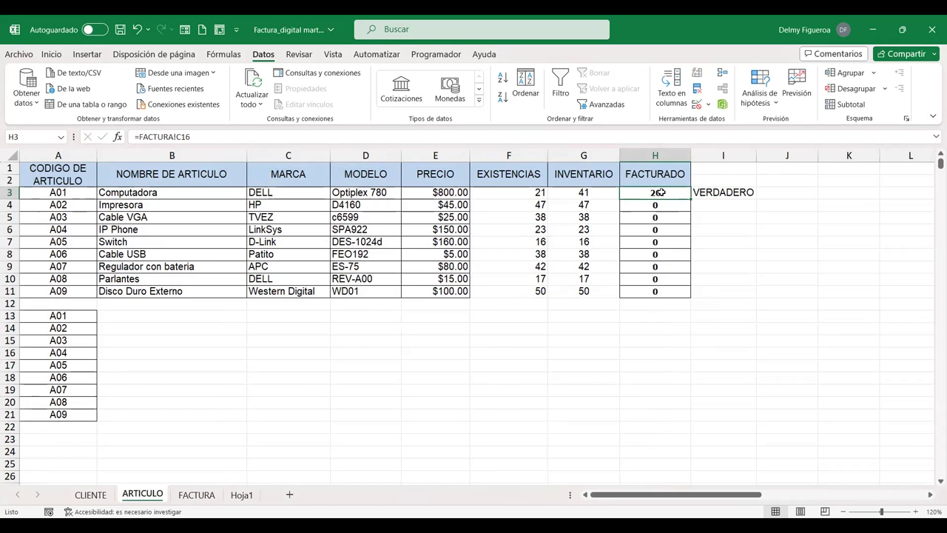
Step: Clear the ARTICULO FACTURADO values in H3:H12
left_click_drag(660, 194, 660, 302)
key("Delete")
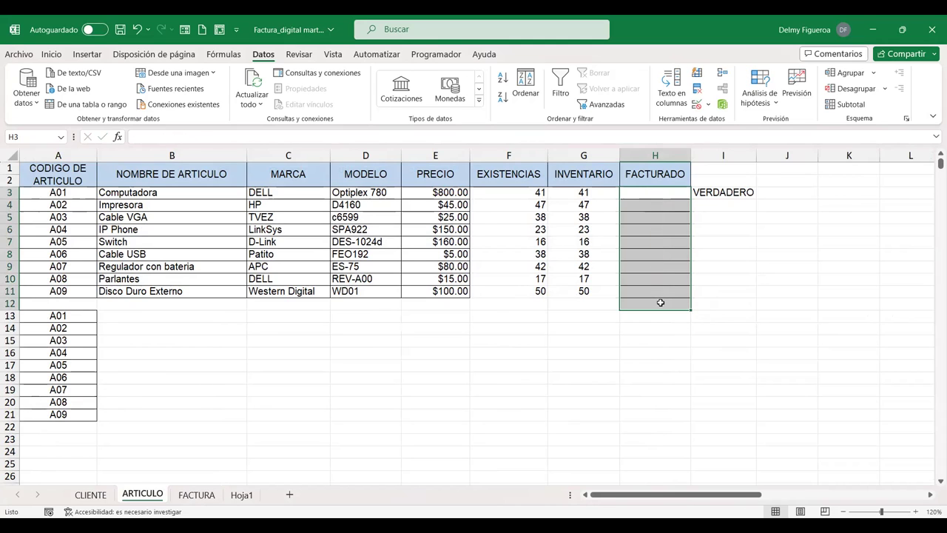
left_click(648, 195)
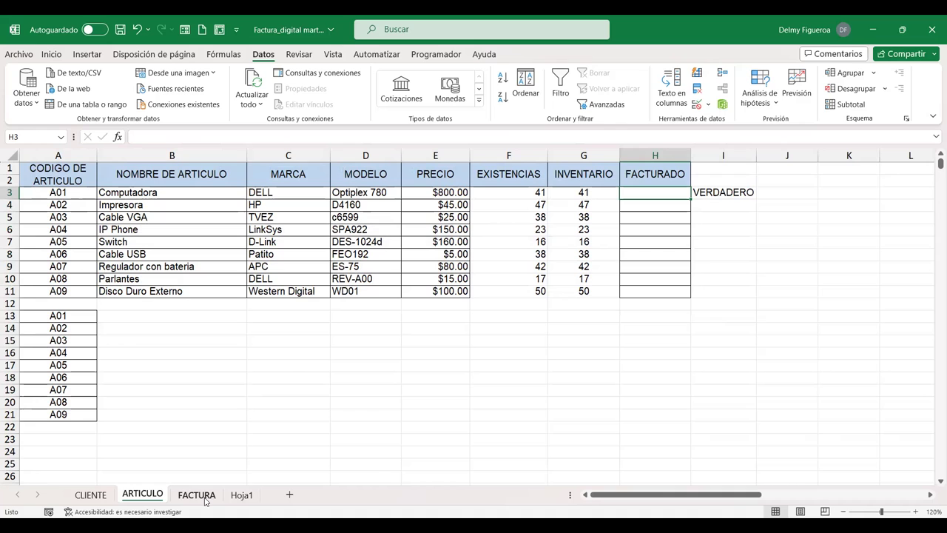
Step: Set the Computadora quantity on FACTURA to 41, checking the ARTICULO stock
left_click(205, 501)
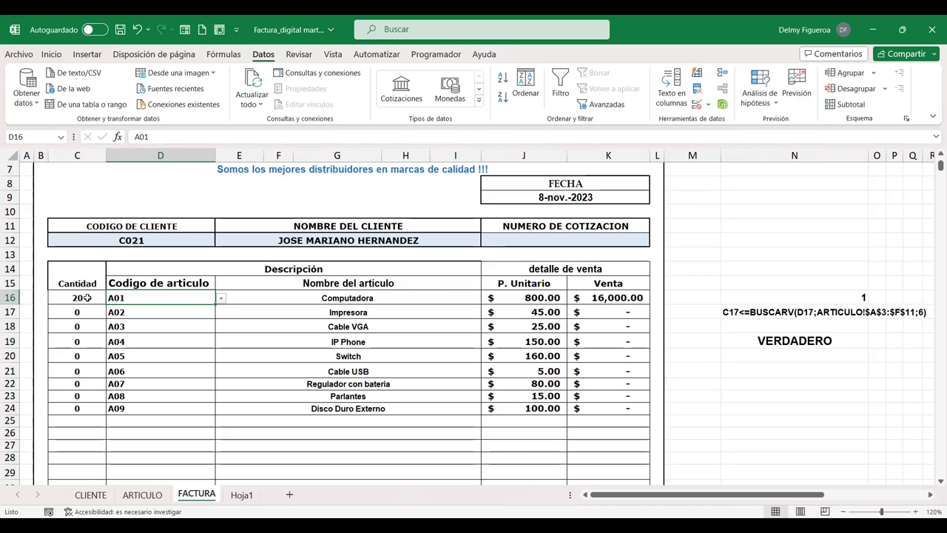
left_click(161, 498)
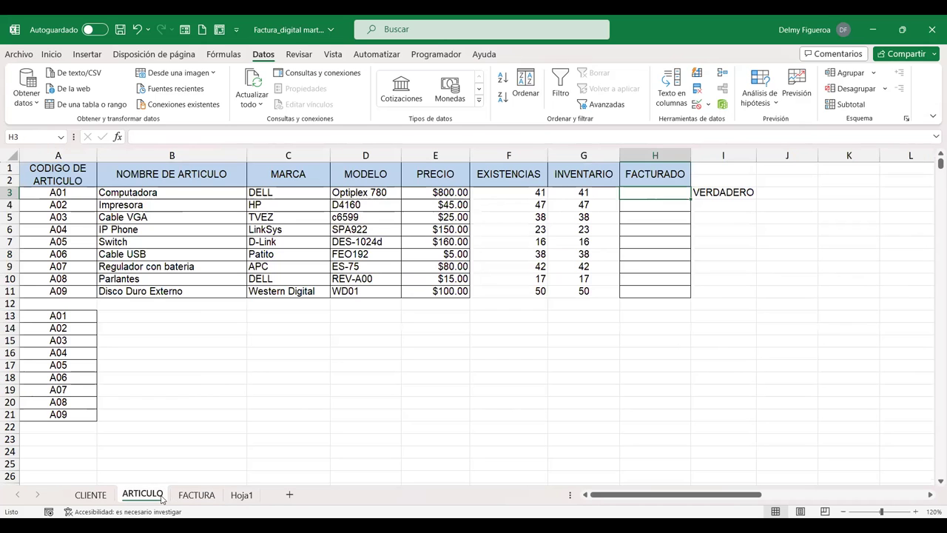
left_click(197, 495)
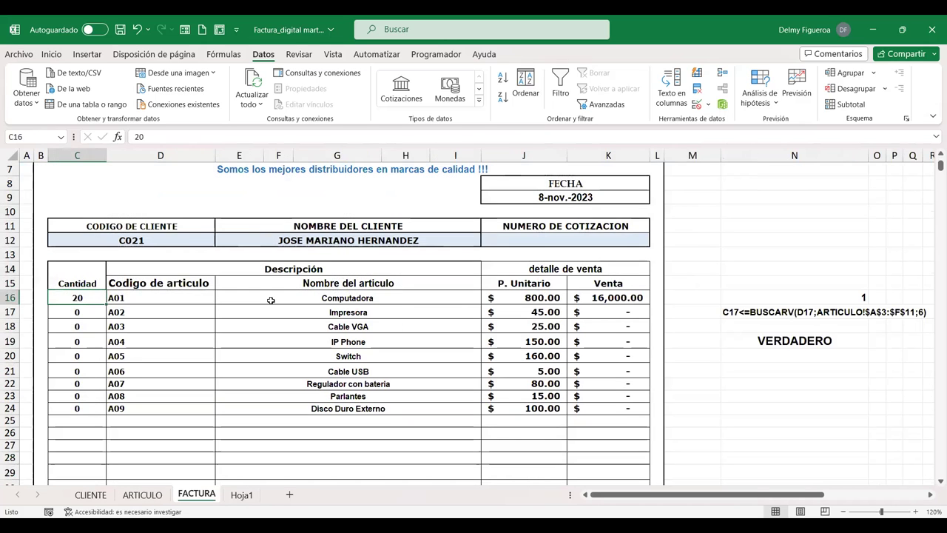
type("41")
key("Tab")
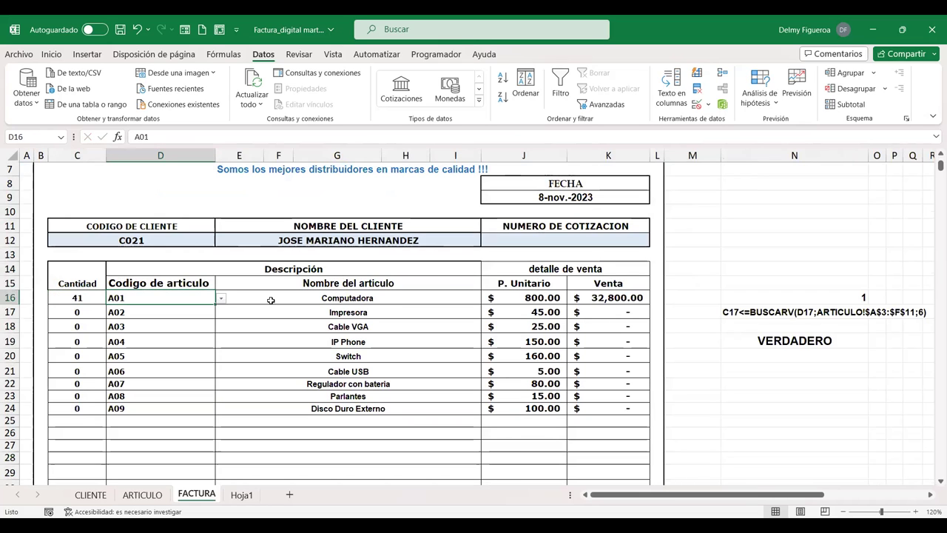
left_click(142, 495)
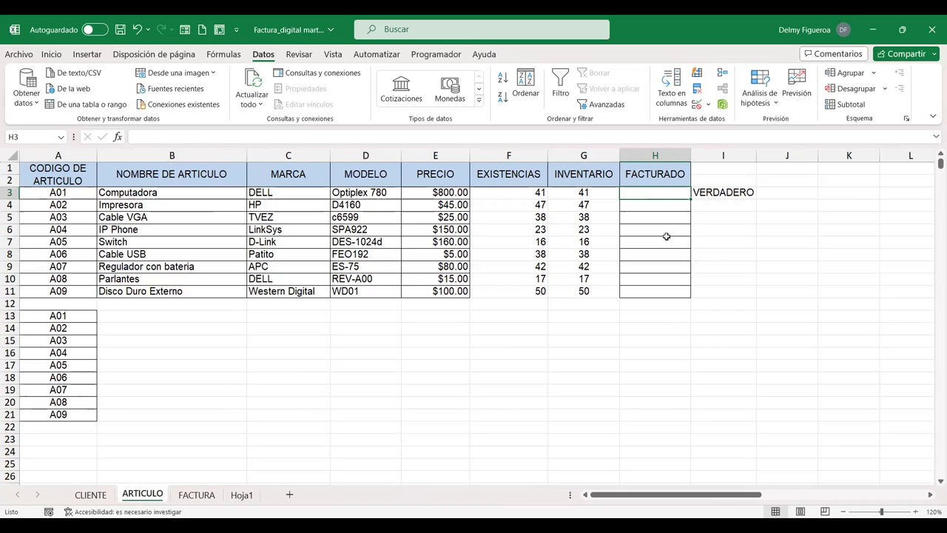
left_click(194, 496)
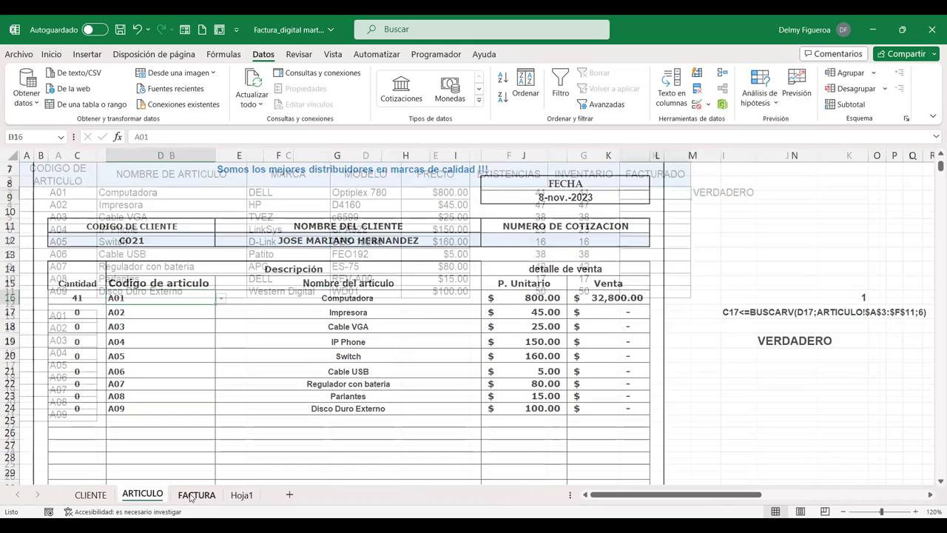
Step: Try 42 in C16 and cancel the stock validation rejection
left_click(83, 297)
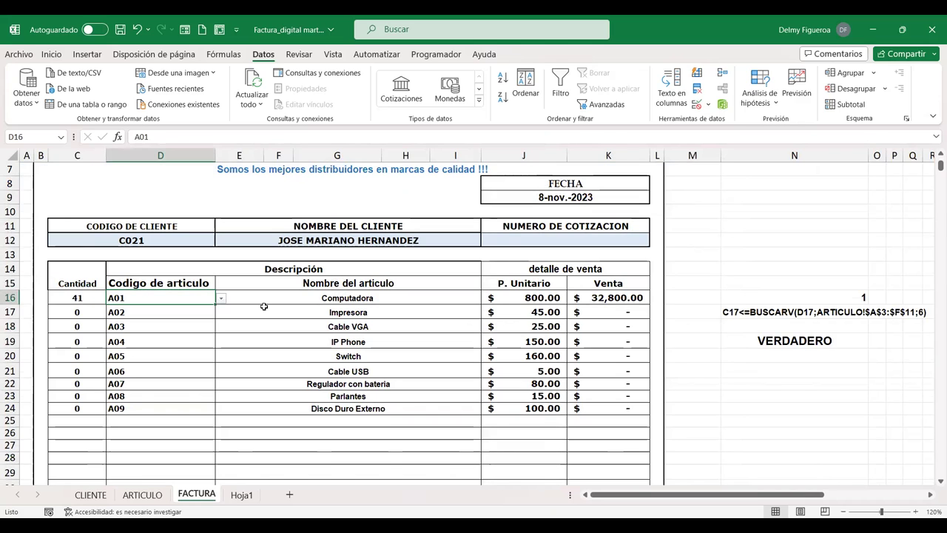
type("42")
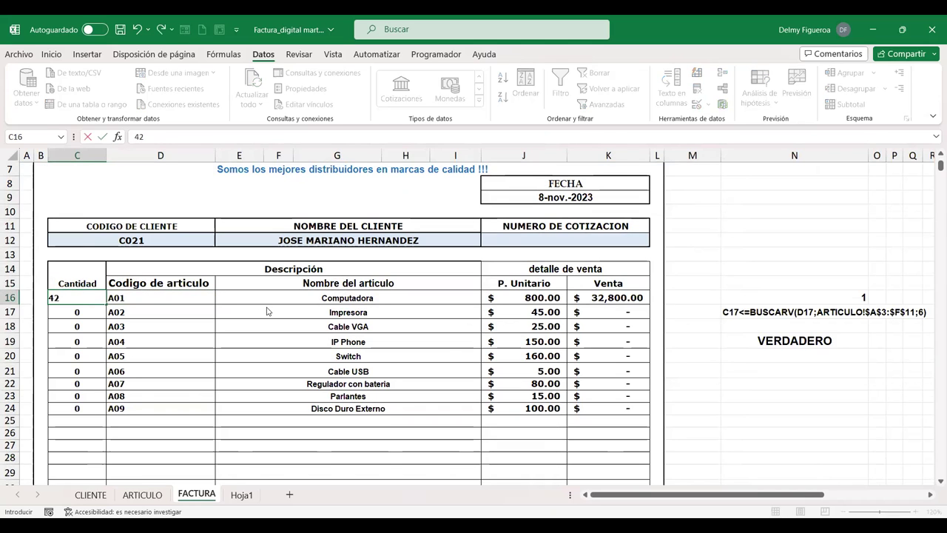
key("Return")
left_click(487, 312)
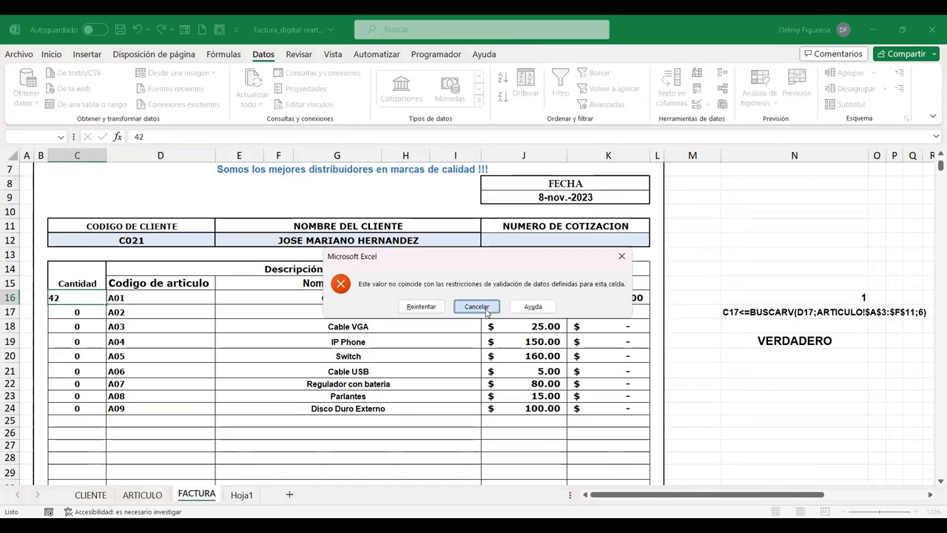
left_click(157, 297)
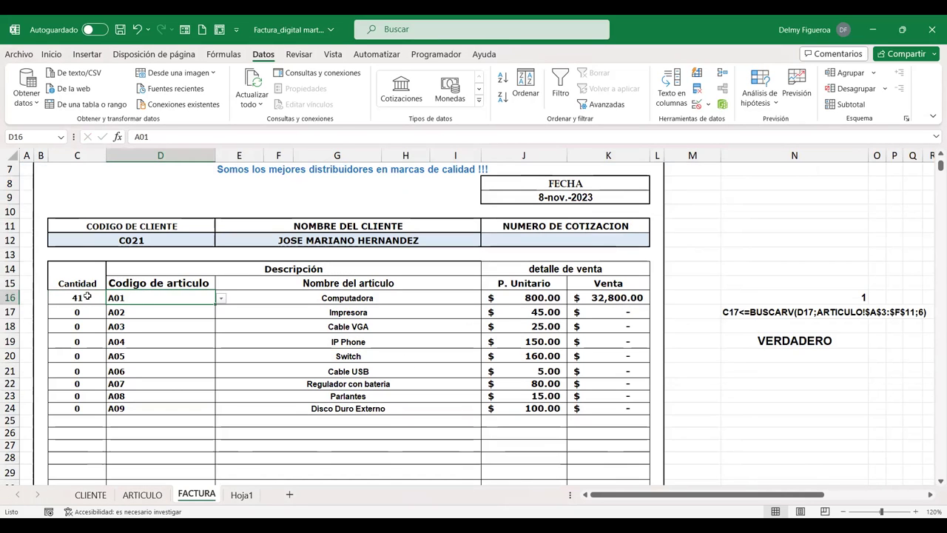
Step: Copy quantities C16:C24 and Paste Special with Sumar into ARTICULO H3, then return to FACTURA
left_click_drag(83, 298, 79, 420)
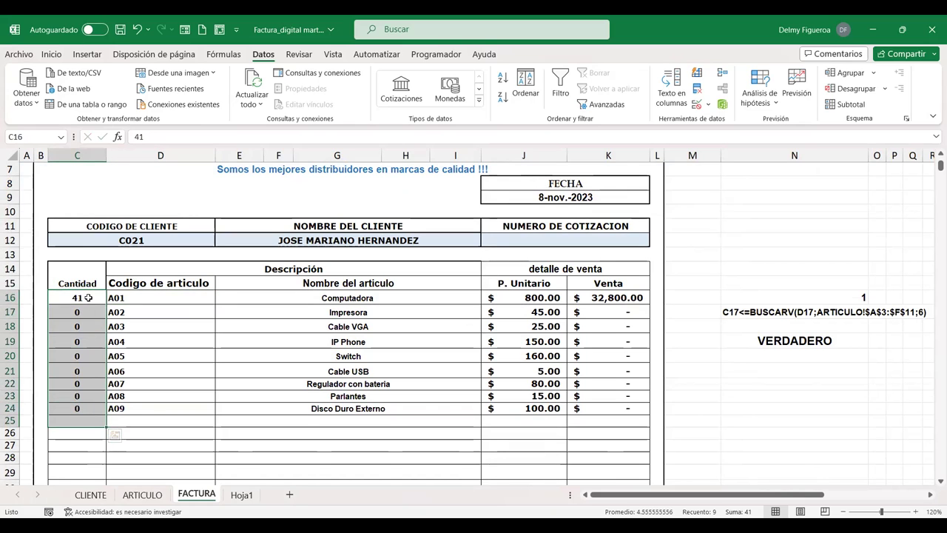
left_click_drag(88, 297, 102, 408)
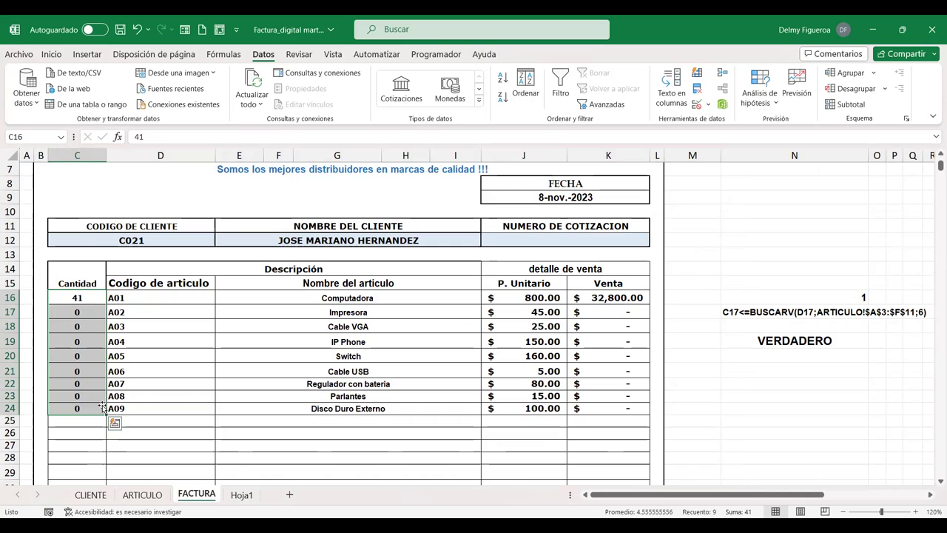
key("ctrl+c")
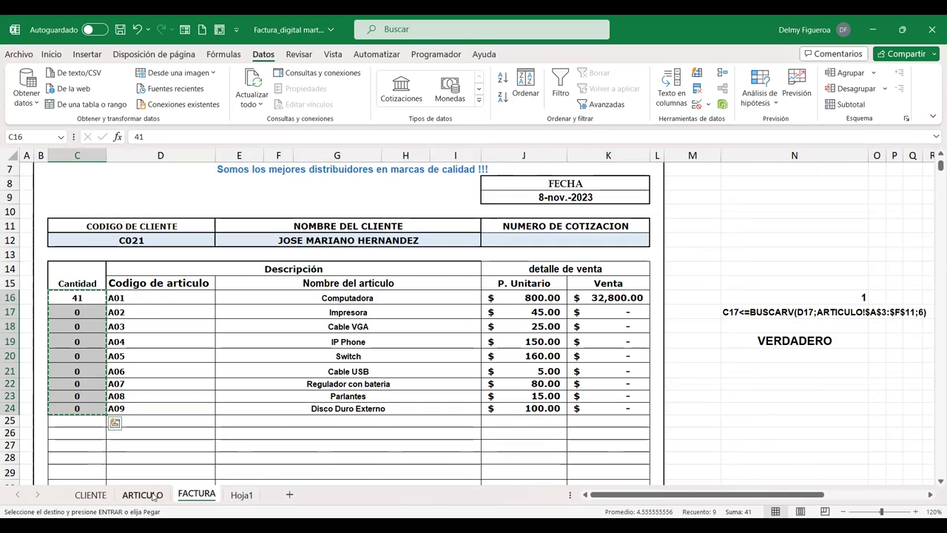
left_click(143, 494)
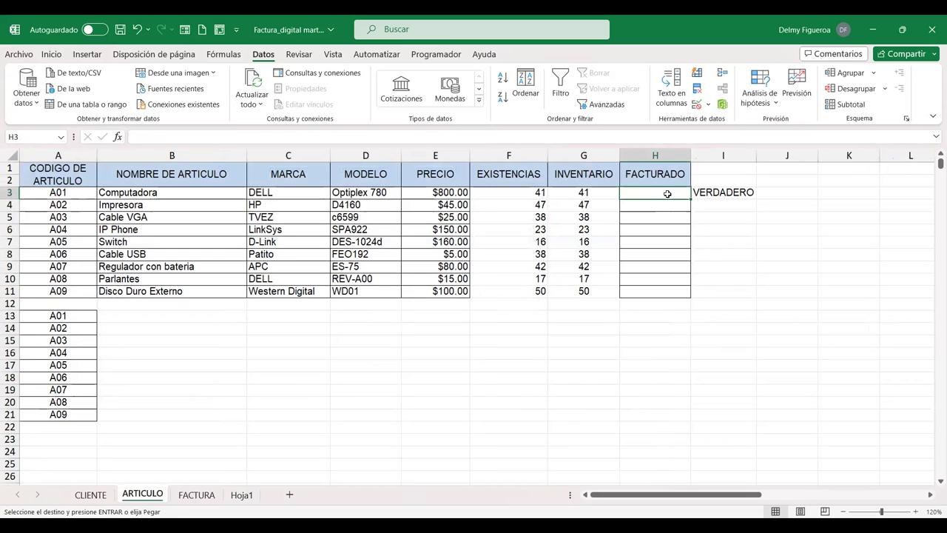
key("ctrl+alt+v")
left_click(351, 283)
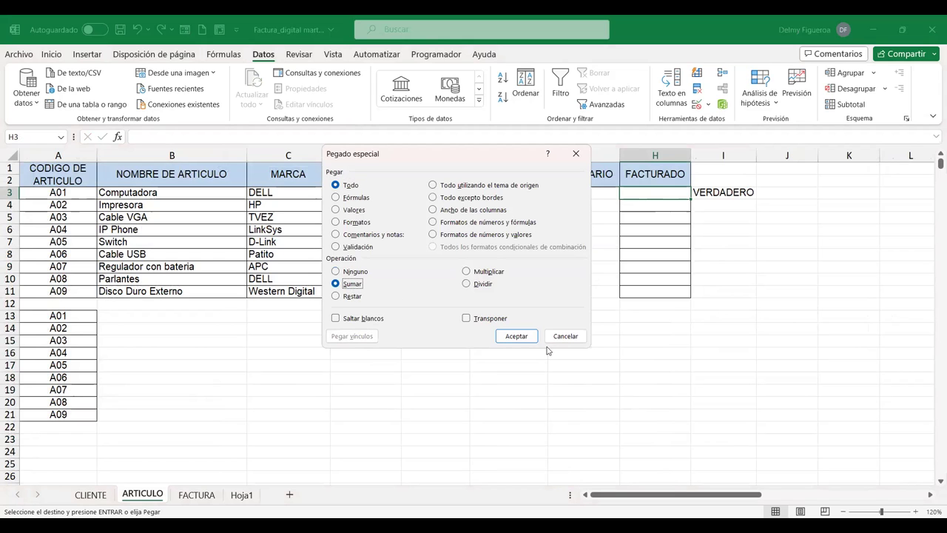
left_click(516, 336)
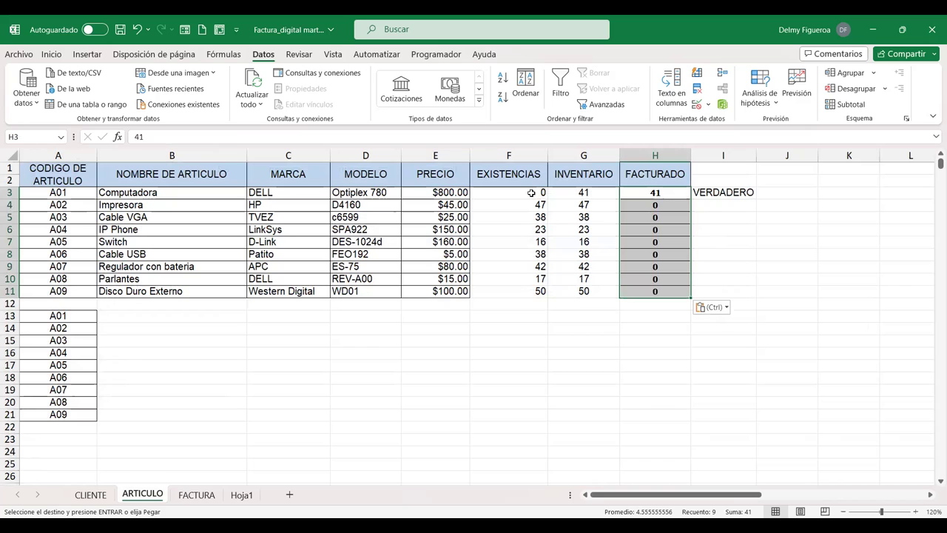
left_click(196, 494)
left_click(86, 315)
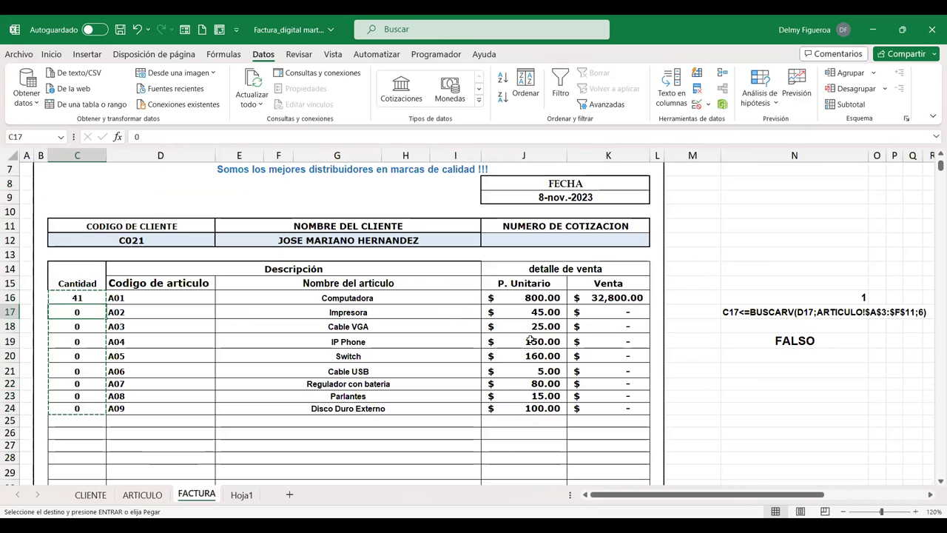
Step: Set the Impresora quantity in C17 to 2
type("2")
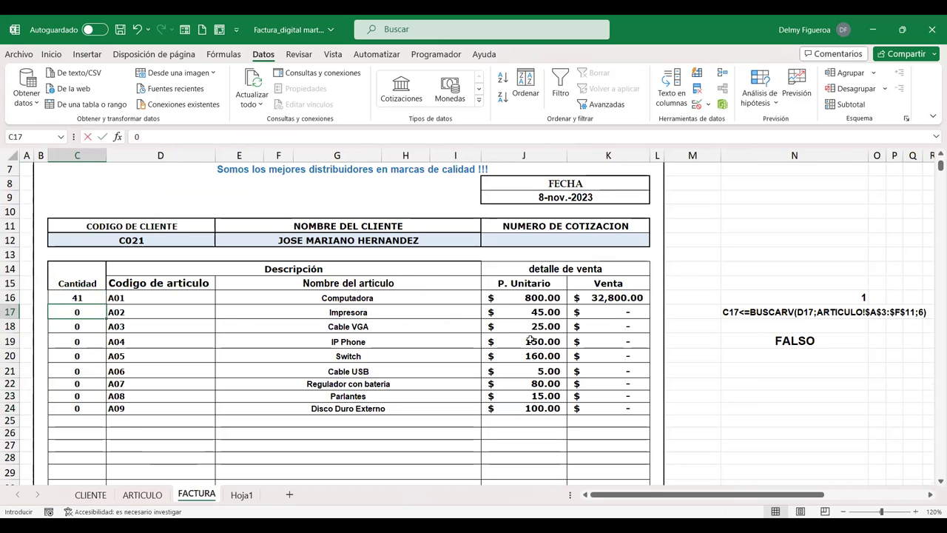
key("Tab")
left_click(137, 495)
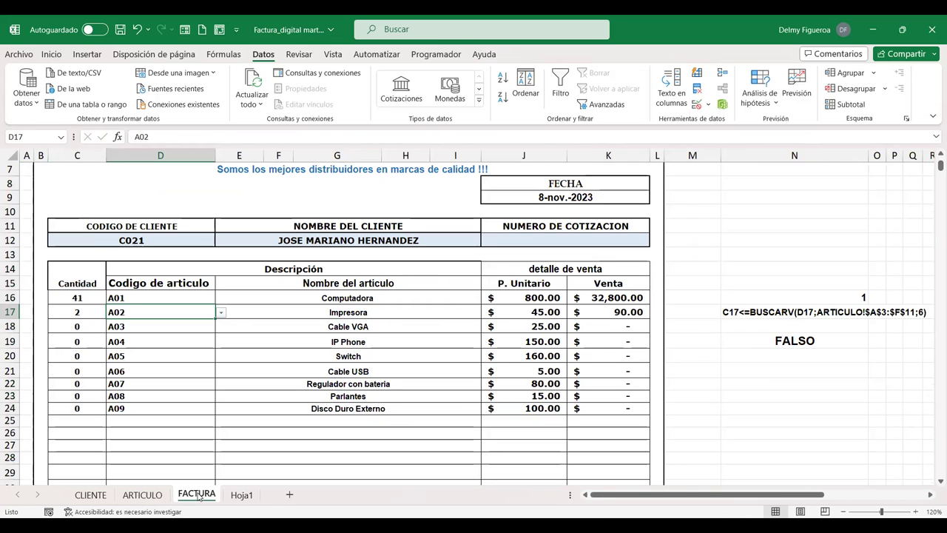
Step: Copy C16:C24 again and paste-add with Sumar into ARTICULO H3, giving 82 and 2
left_click_drag(86, 298, 86, 408)
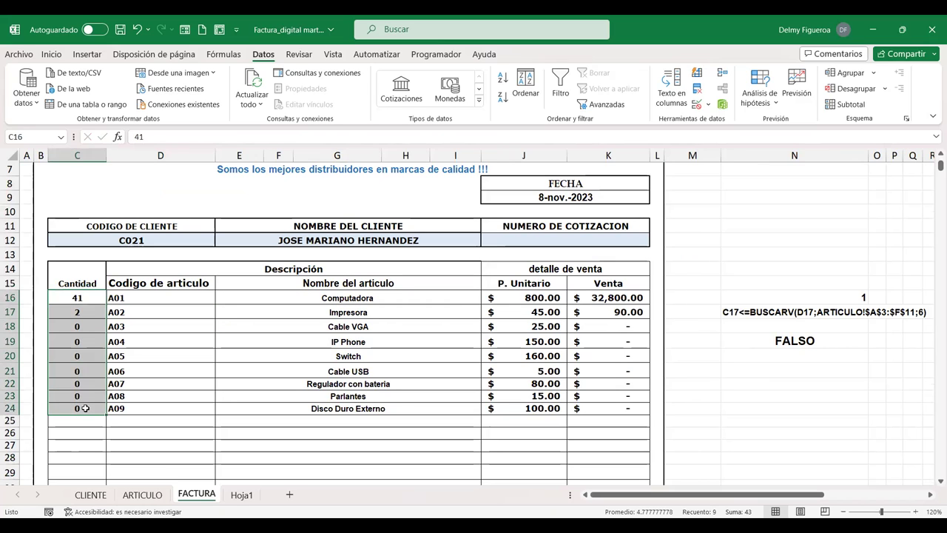
key("ctrl+c")
left_click(142, 494)
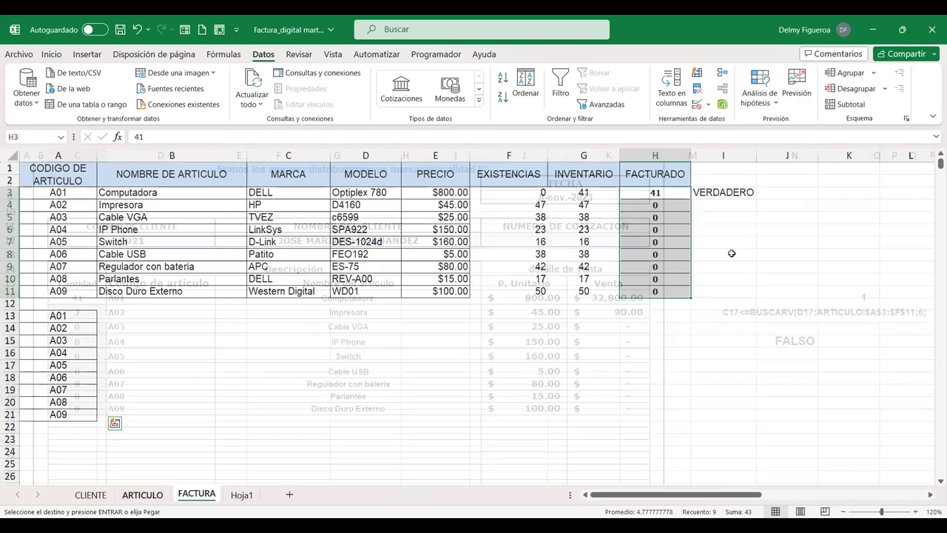
left_click(655, 192)
key("ctrl+v")
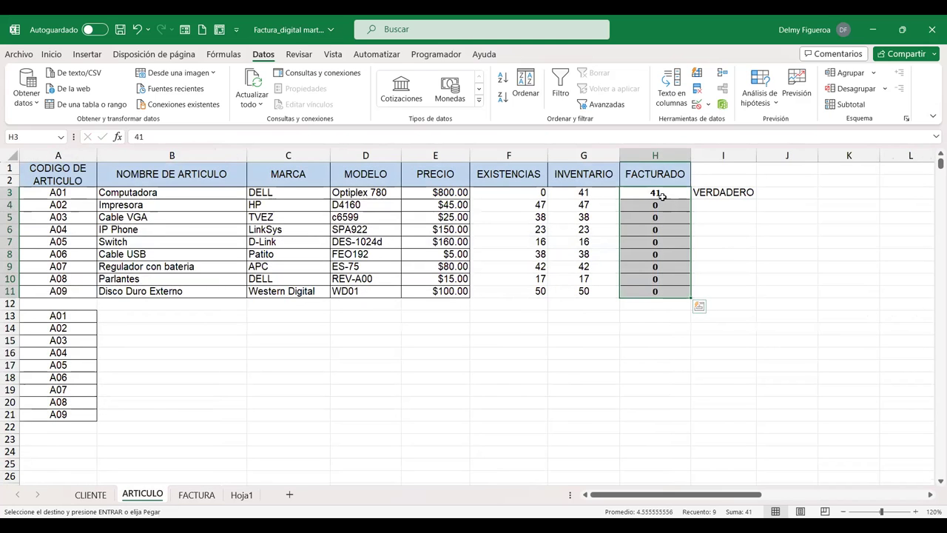
key("ctrl+alt+v")
left_click(353, 284)
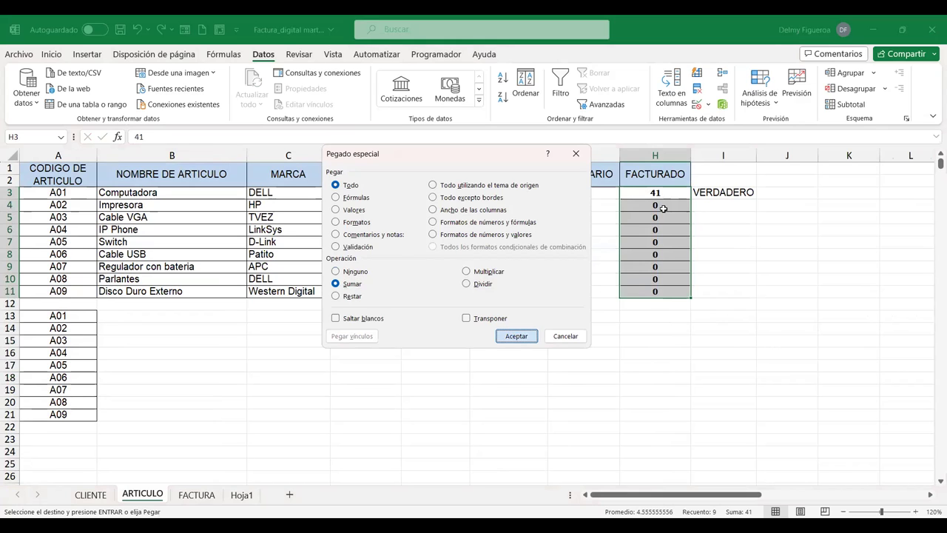
key("Return")
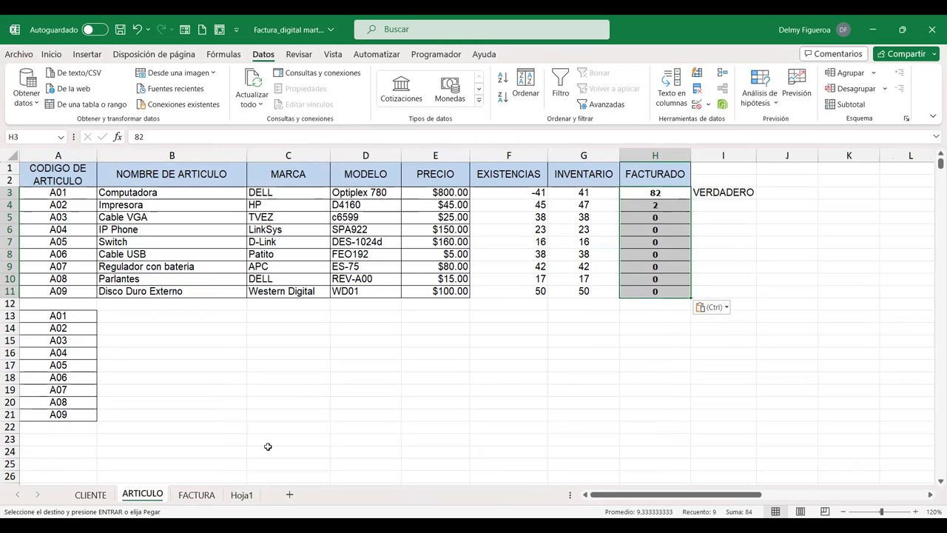
Step: Try -1 as the Computadora quantity on FACTURA and cancel the rejection
left_click(196, 497)
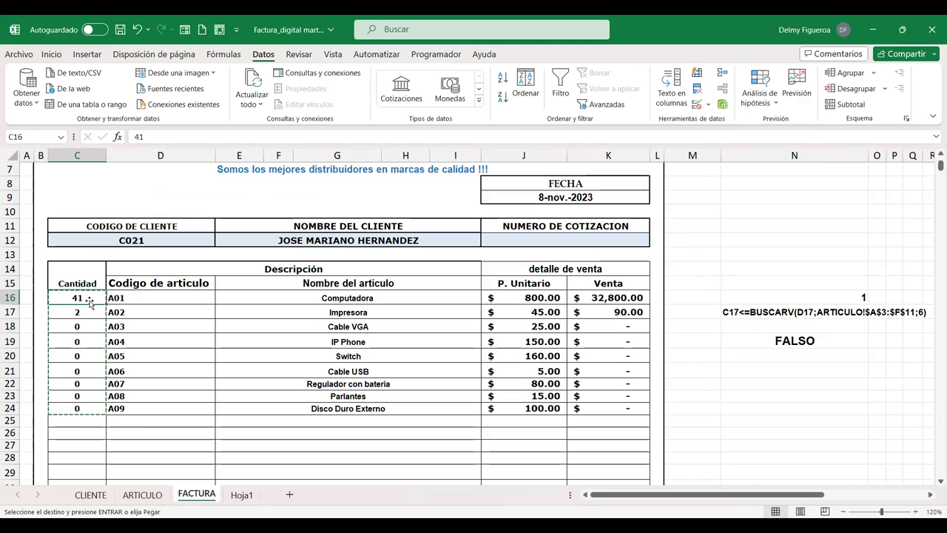
type("-1")
key("Return")
left_click(478, 307)
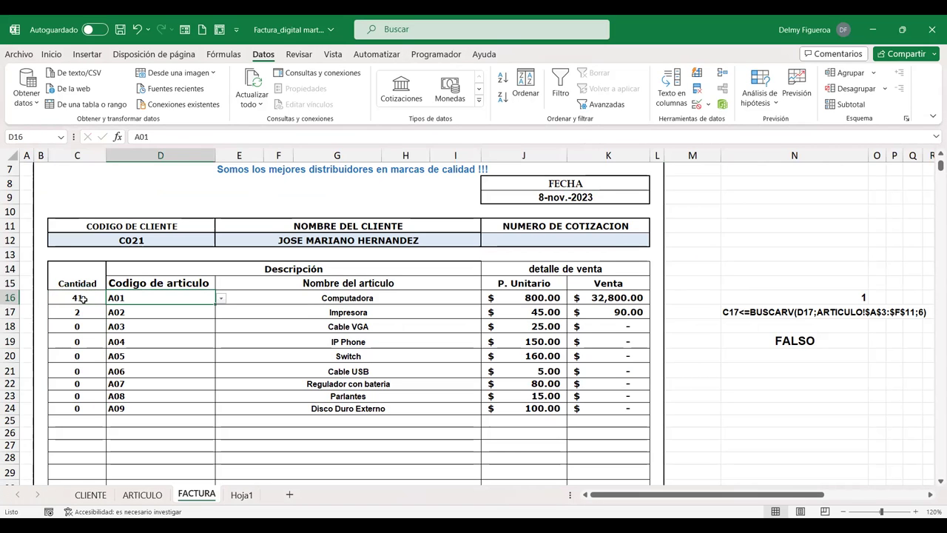
Step: Enter -1 for Cable USB in C21, giving -$5.00, and select C16:C25
left_click(83, 373)
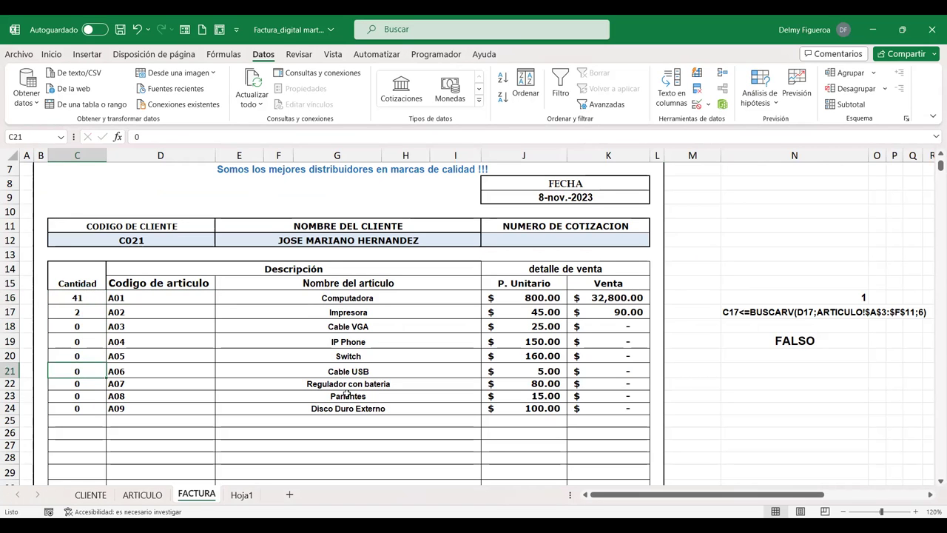
type("-1")
key("Tab")
left_click_drag(77, 298, 73, 407)
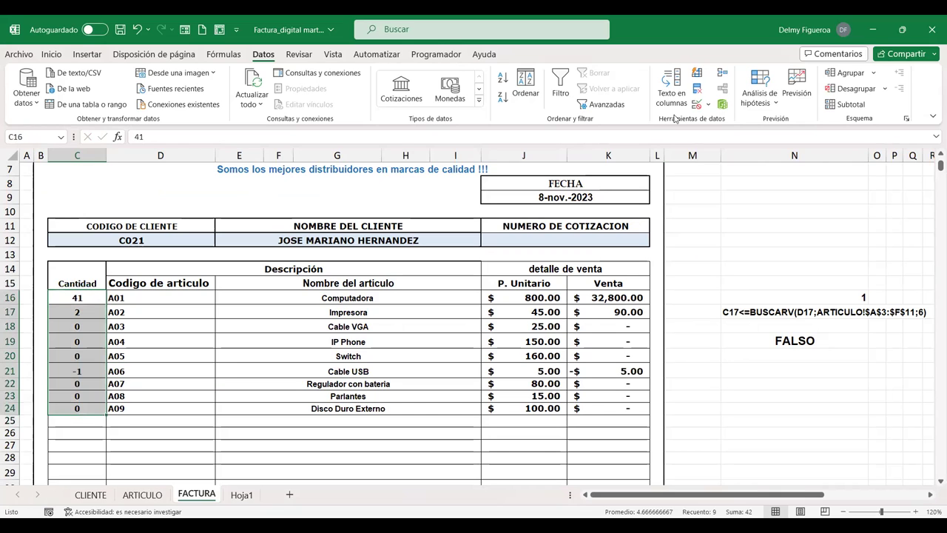
Step: Start wrapping the quantity validation formula in Y() with a $C16>=0 condition
left_click(697, 107)
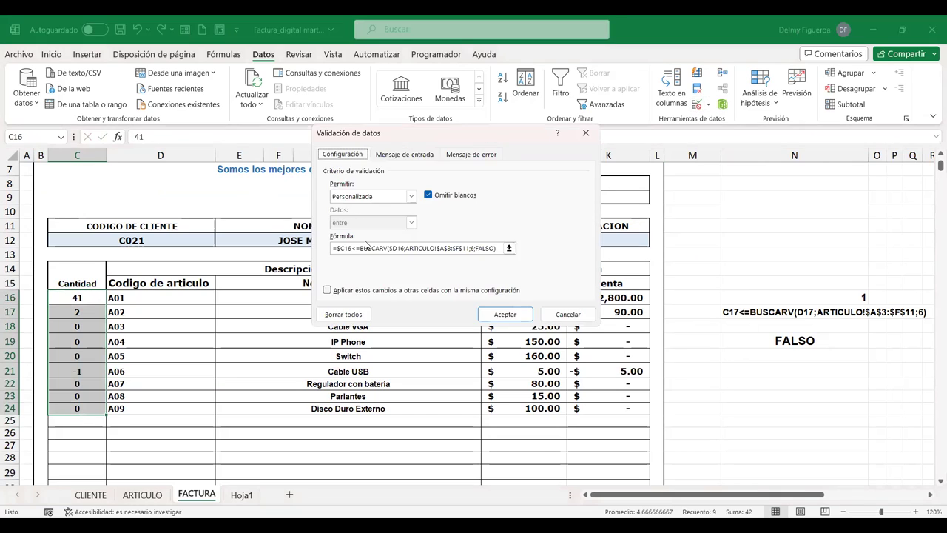
left_click(343, 248)
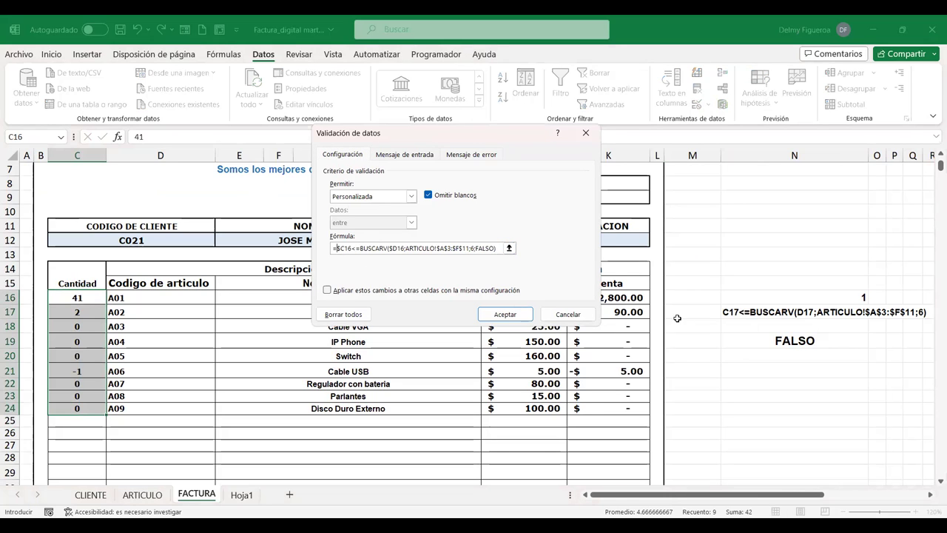
type("y(")
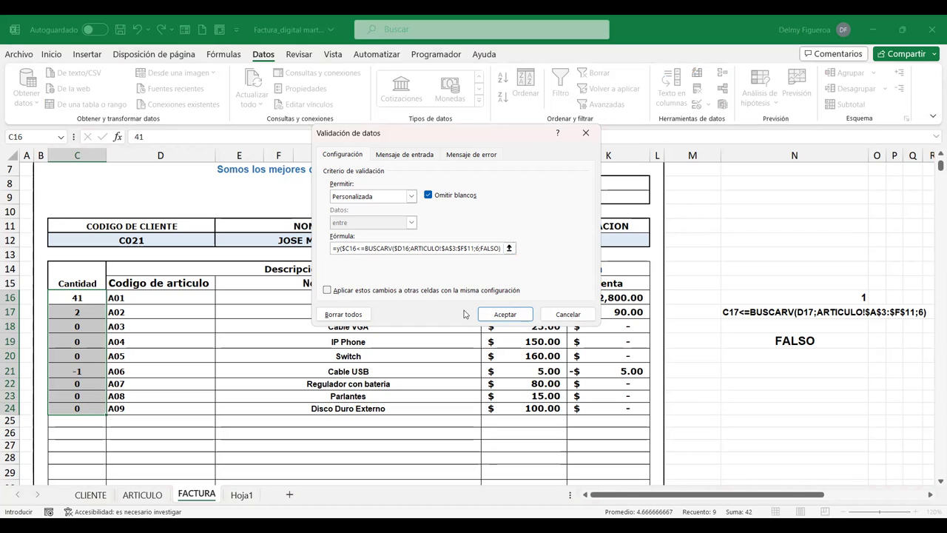
left_click(77, 296)
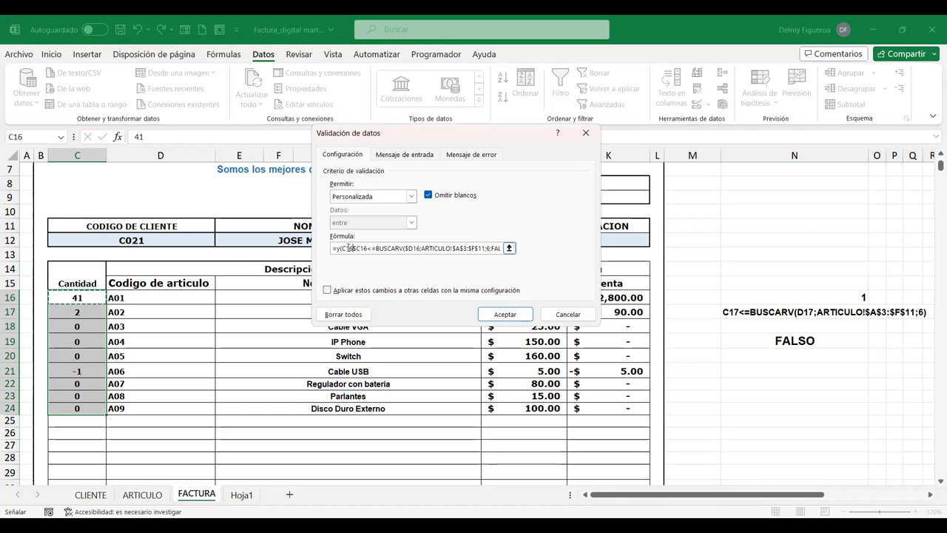
left_click(342, 248)
type("(")
type("$")
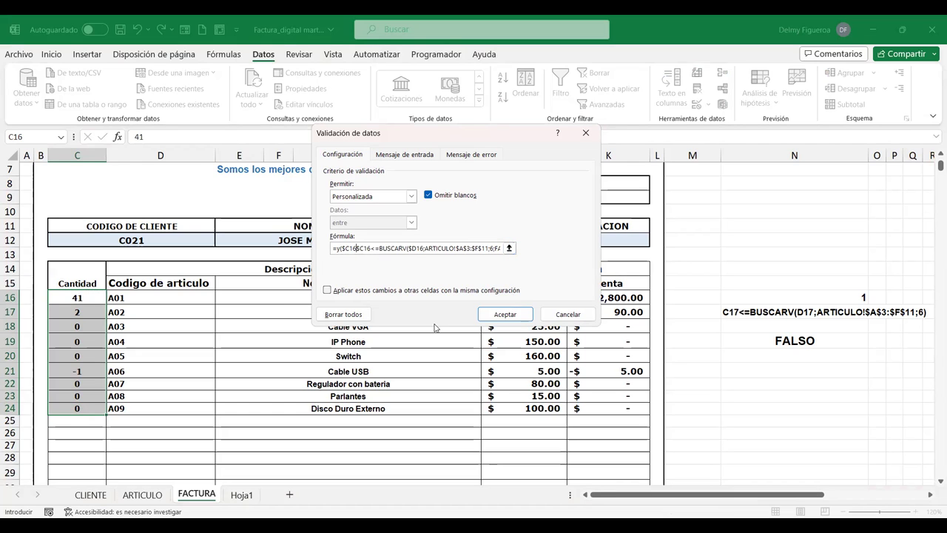
type(">")
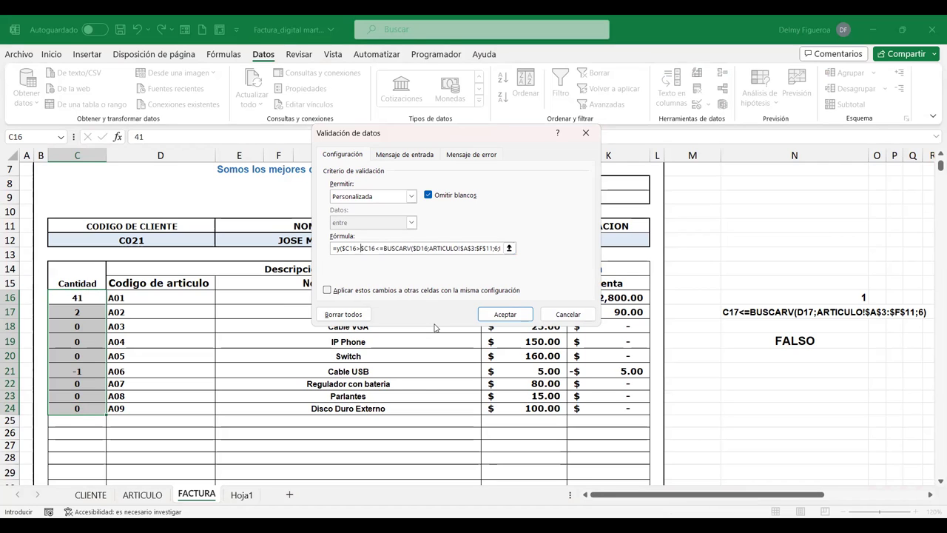
type("=0")
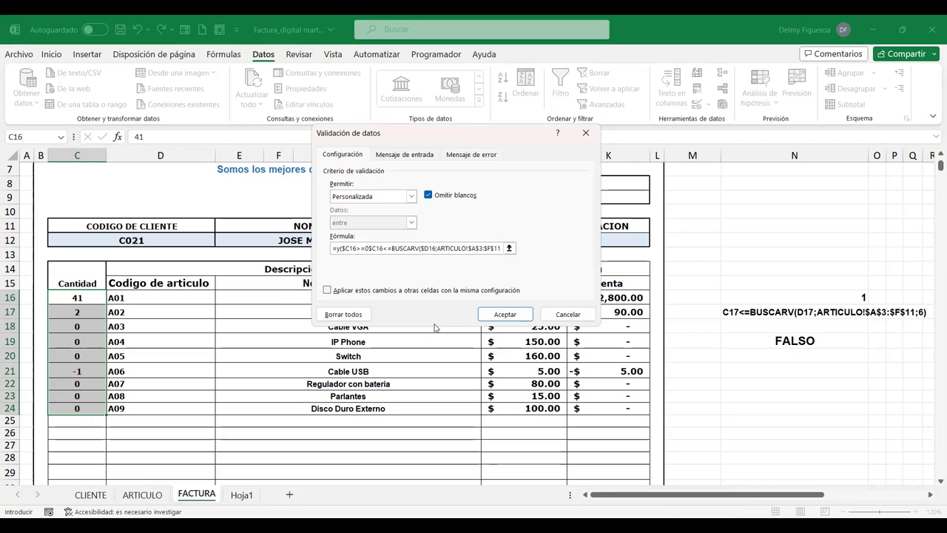
type(";")
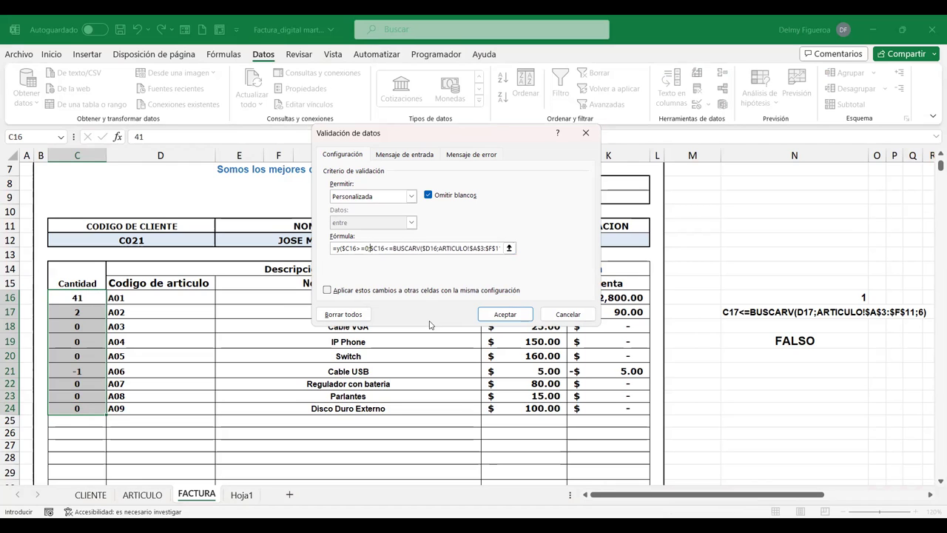
left_click(516, 315)
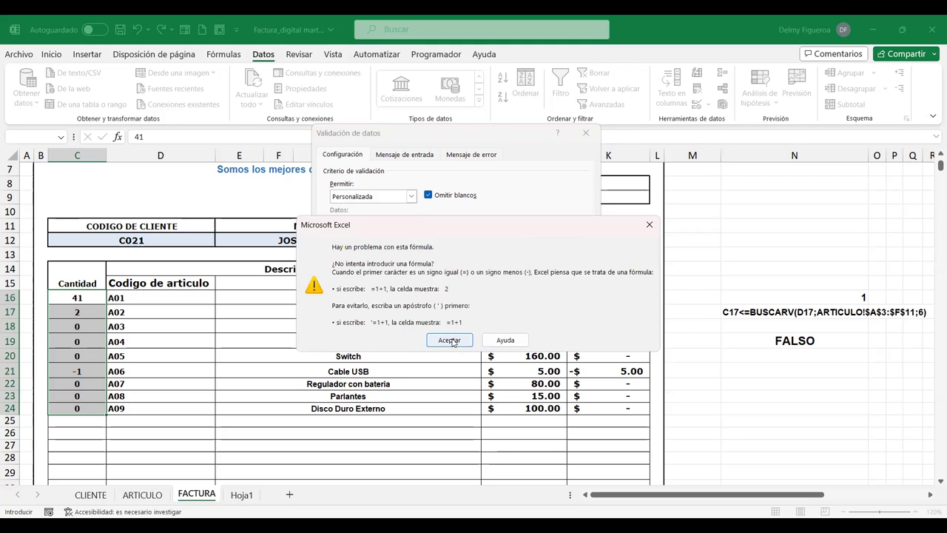
key("Return")
left_click(476, 248)
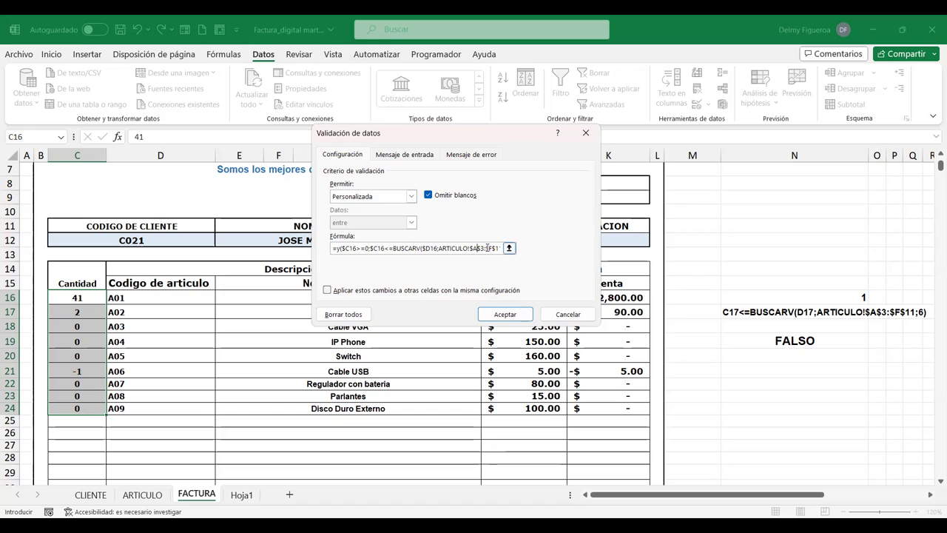
Step: Select and copy the whole validation formula, then close the dialog without changes
double_click(476, 248)
key("Right")
key("ctrl+a")
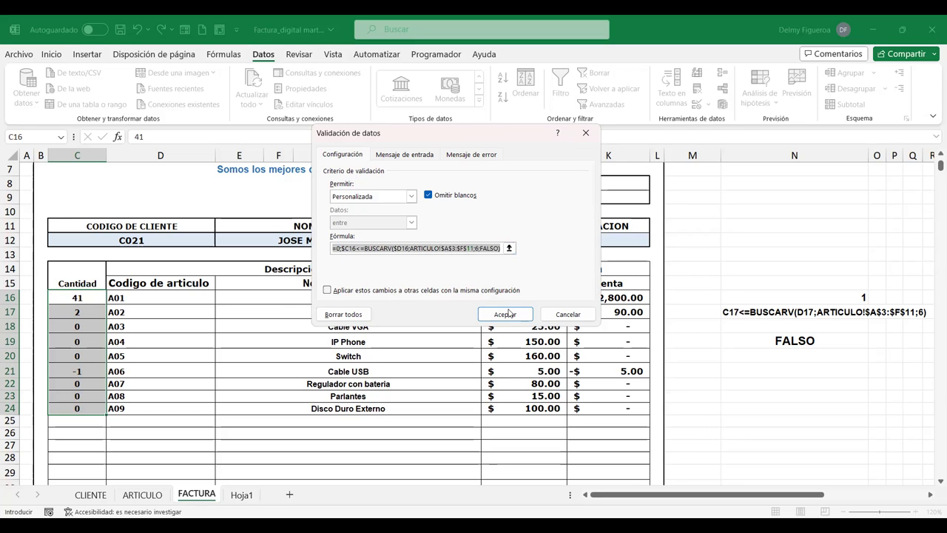
key("Escape")
left_click(745, 383)
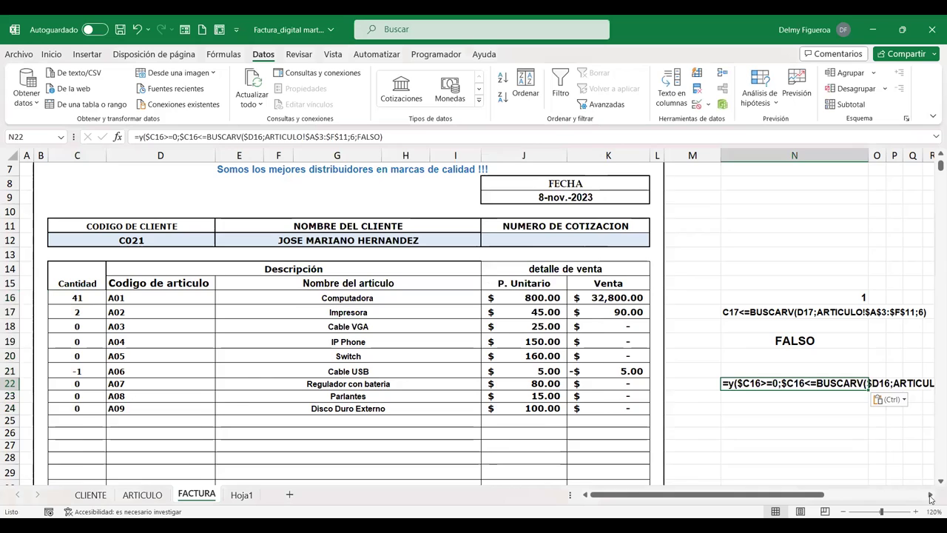
Step: Finish the test Y() formula in N22 so it evaluates to FALSO
left_click(930, 499)
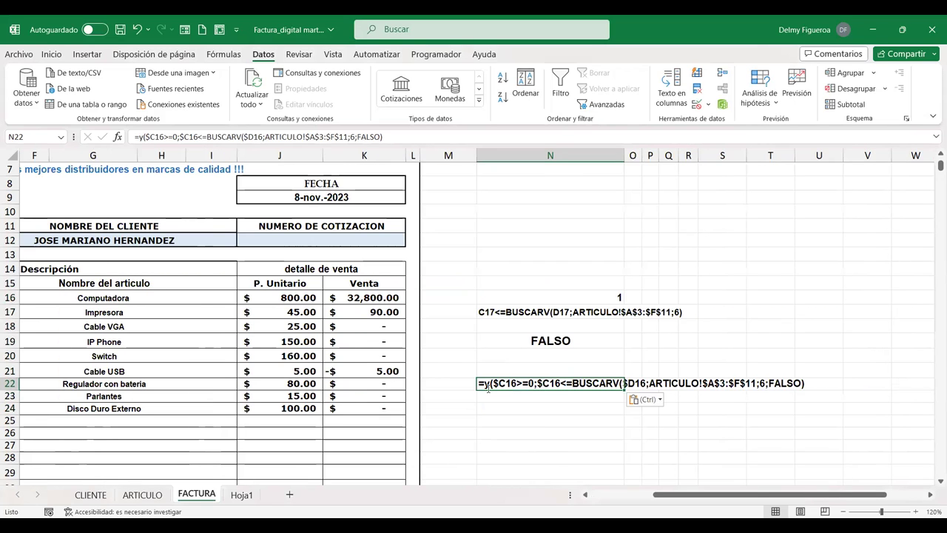
double_click(549, 383)
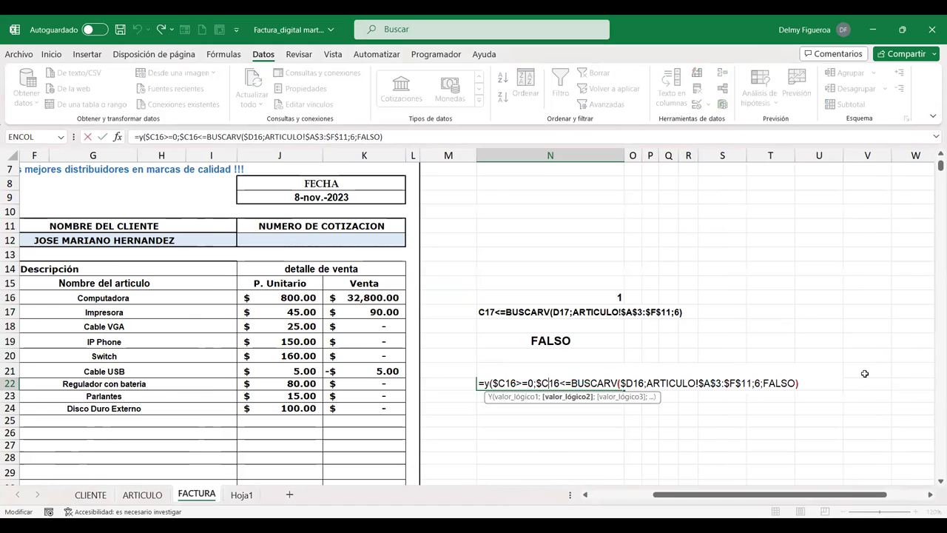
left_click(481, 383)
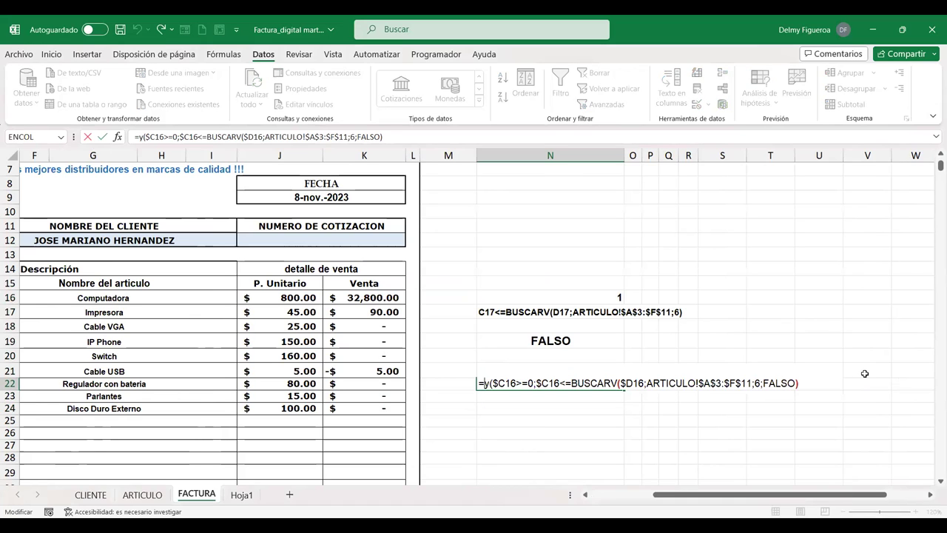
left_click(533, 384)
key("Right")
key("Right")
key("Right")
key("Right")
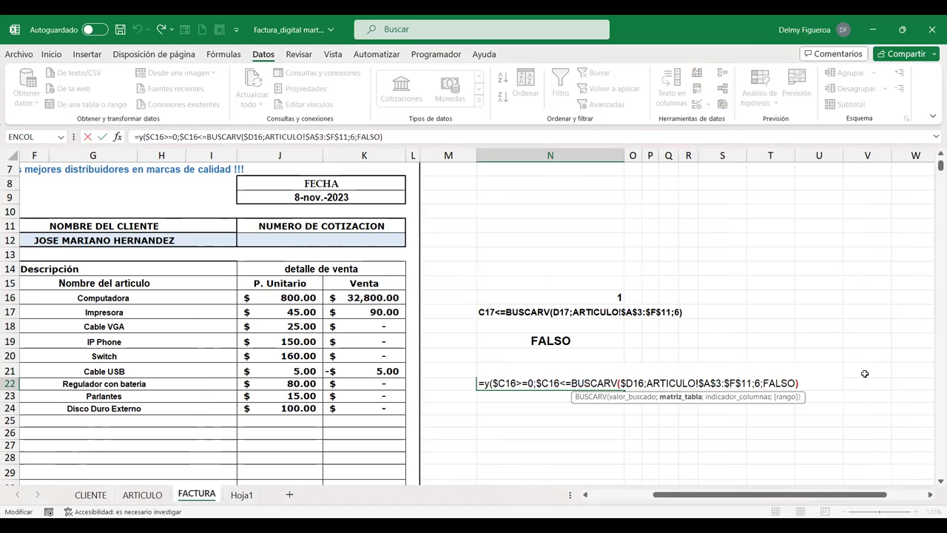
key("Right")
key("Right")
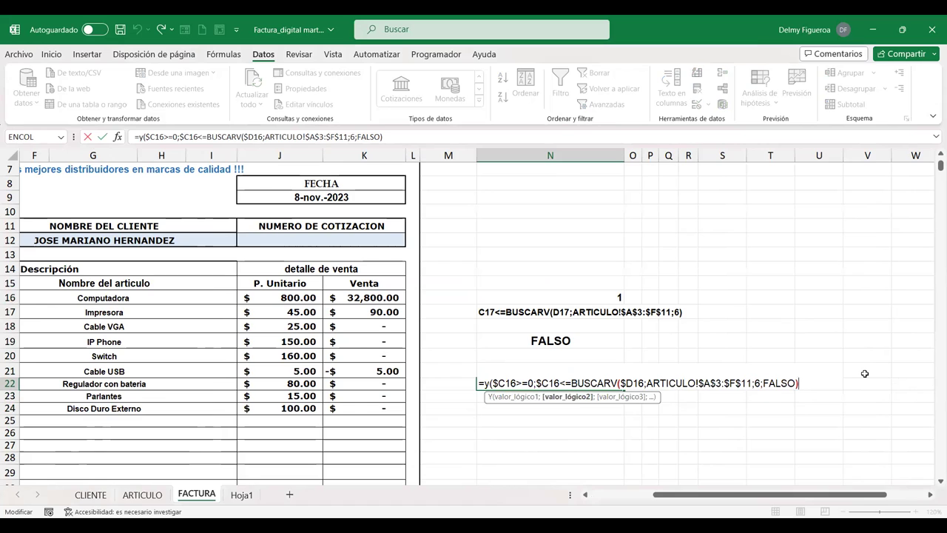
key("Return")
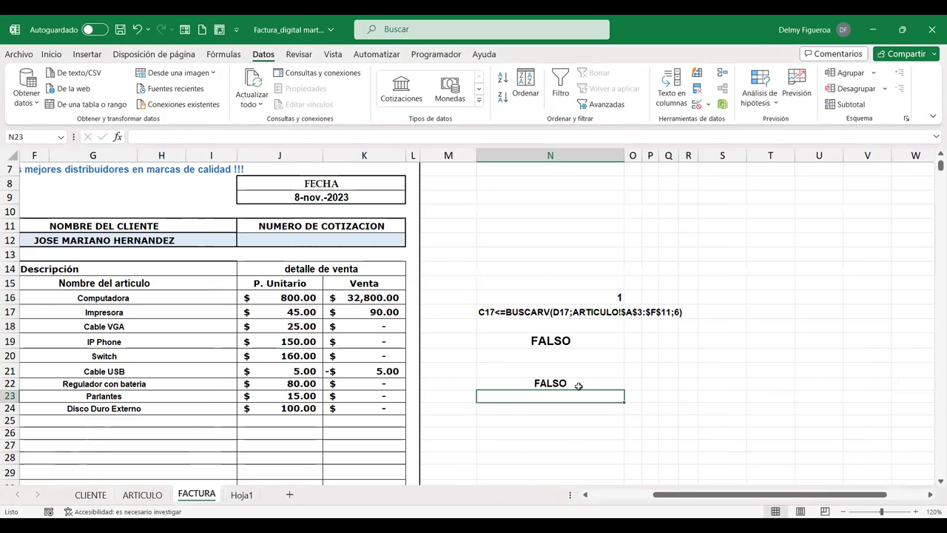
Step: Recheck N22, copy its complete formula text, and select C16:C24
left_click(578, 386)
double_click(491, 386)
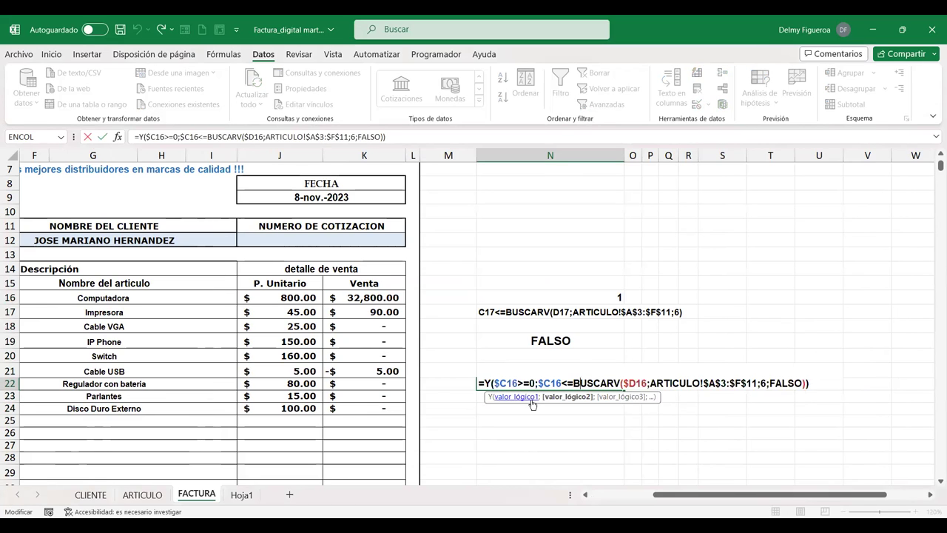
key("Return")
left_click(620, 499)
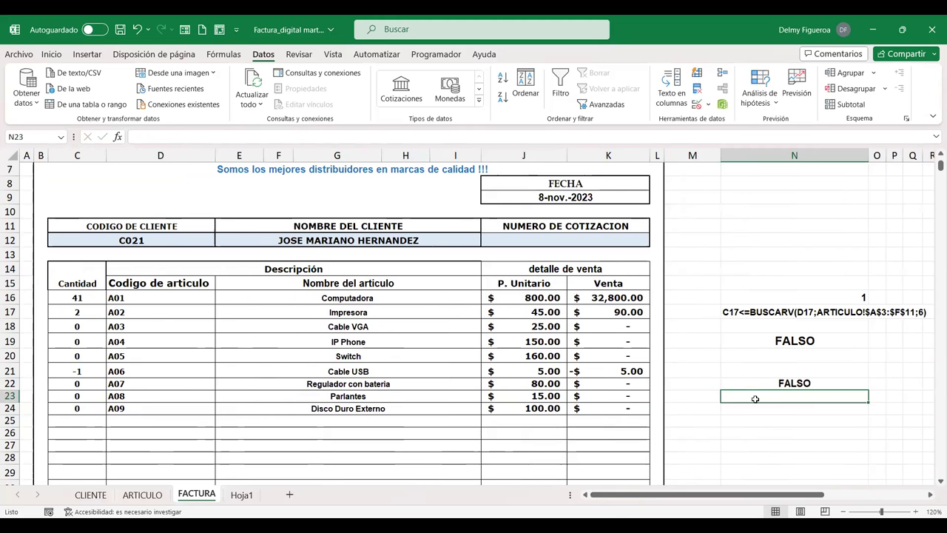
left_click(774, 384)
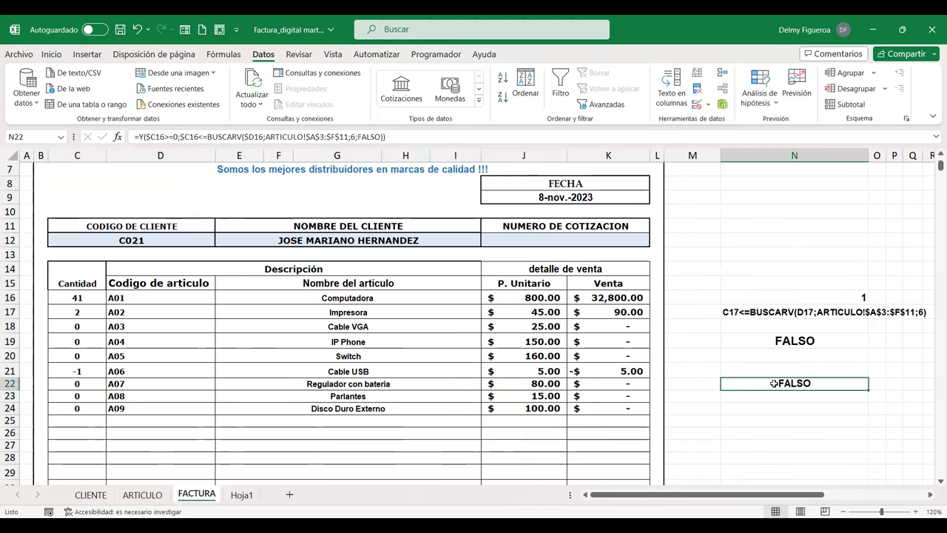
double_click(774, 384)
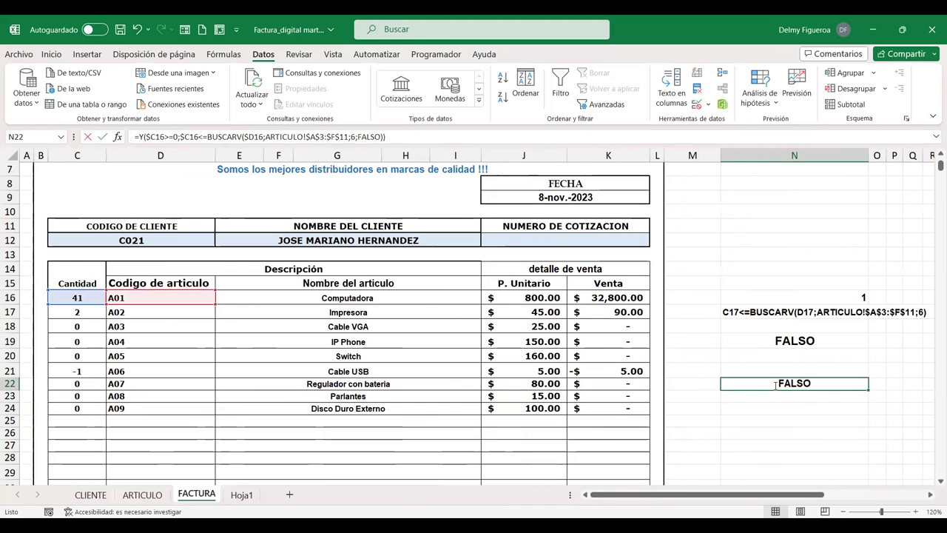
left_click_drag(839, 386, 888, 403)
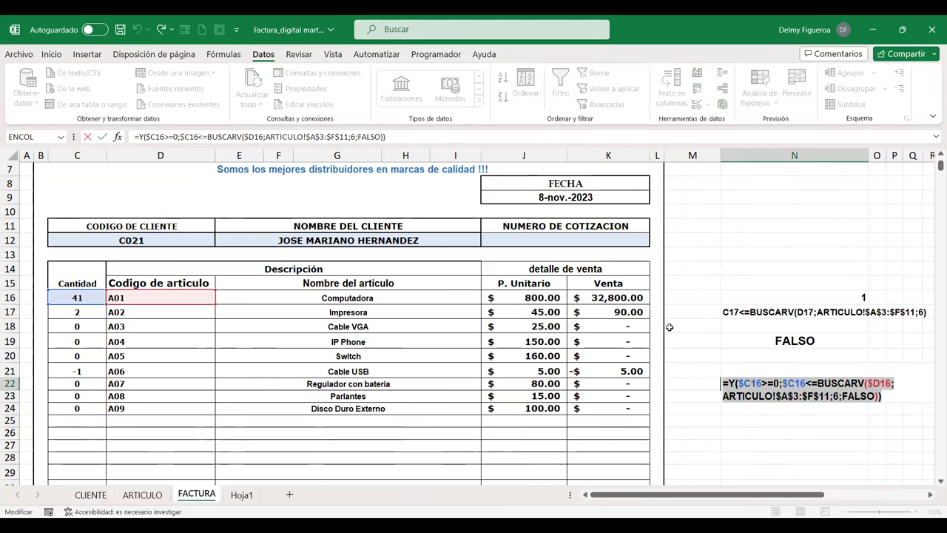
key("Return")
left_click_drag(77, 298, 77, 409)
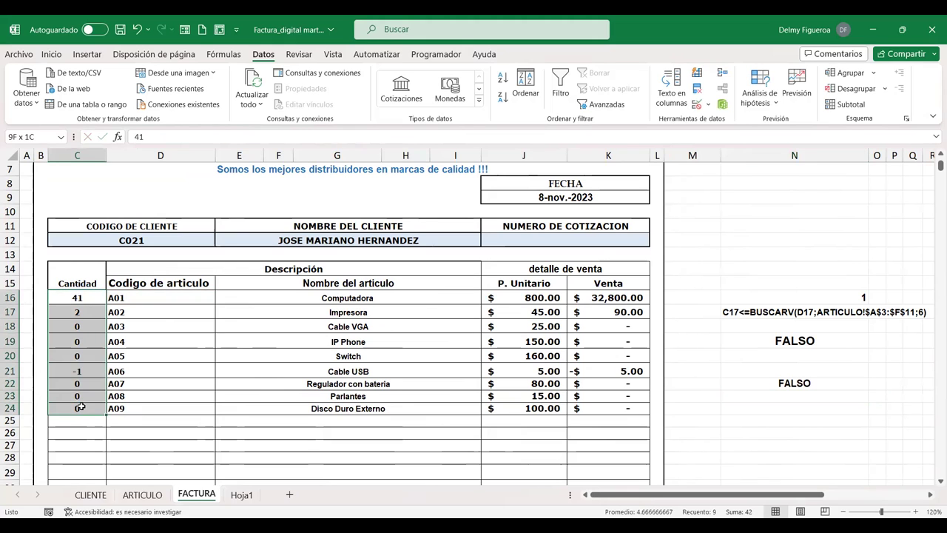
Step: Replace the C16:C24 validation formula with the pasted Y() formula
left_click(696, 105)
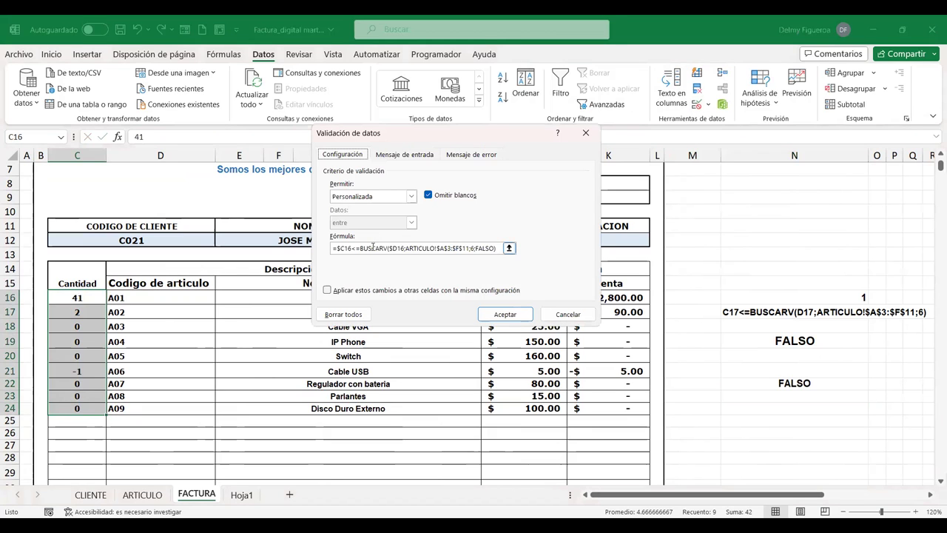
left_click_drag(360, 247, 511, 248)
key("Delete")
key("BackSpace")
key("BackSpace")
key("BackSpace")
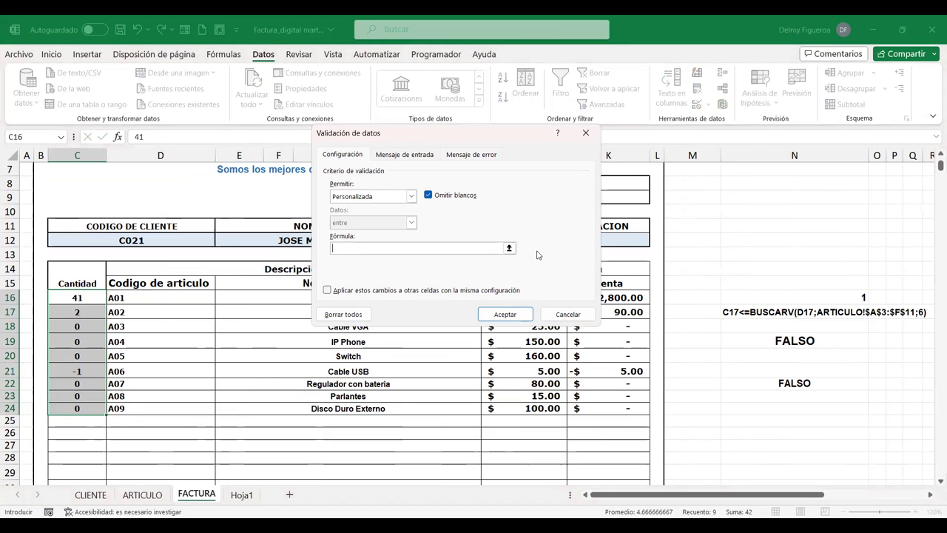
key("ctrl+v")
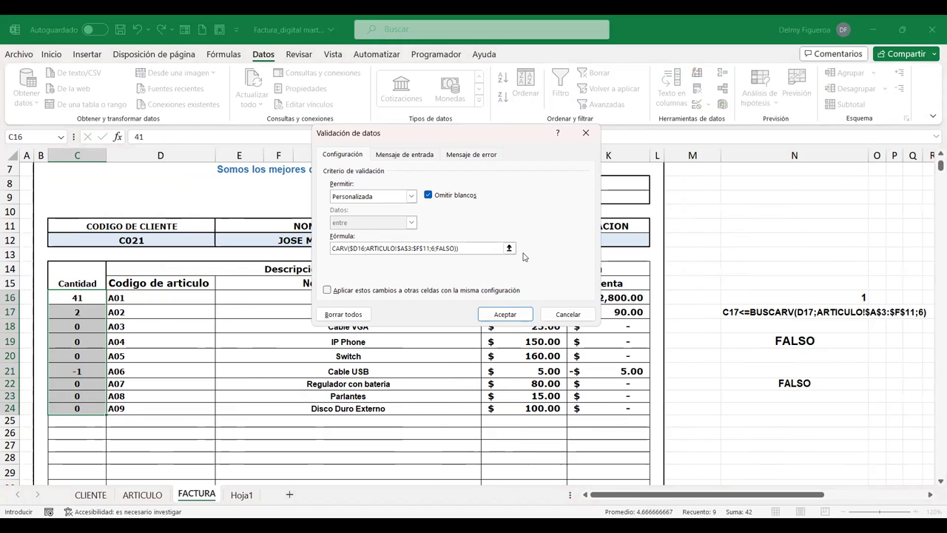
left_click(499, 317)
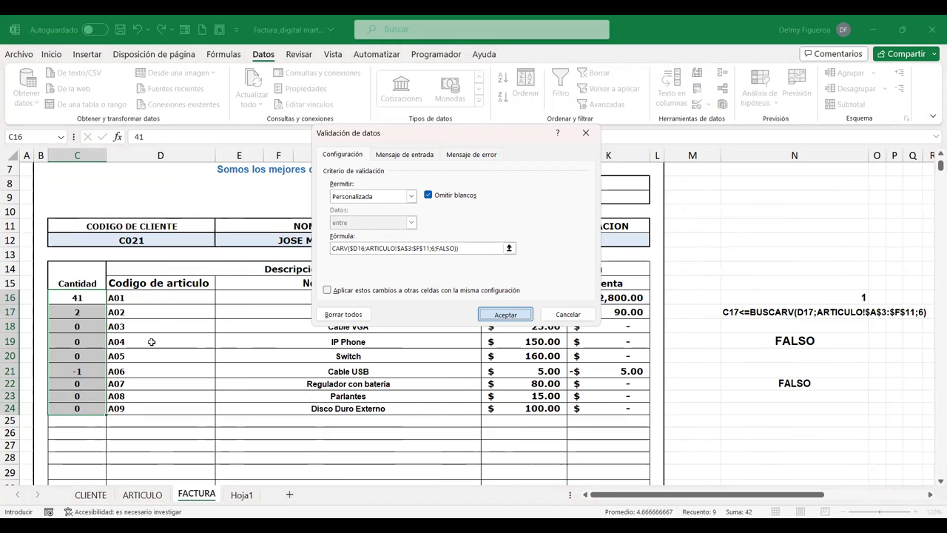
Step: Test -1 in C22, cancel the rejection, and set C21 to 0
left_click(78, 383)
type("-1")
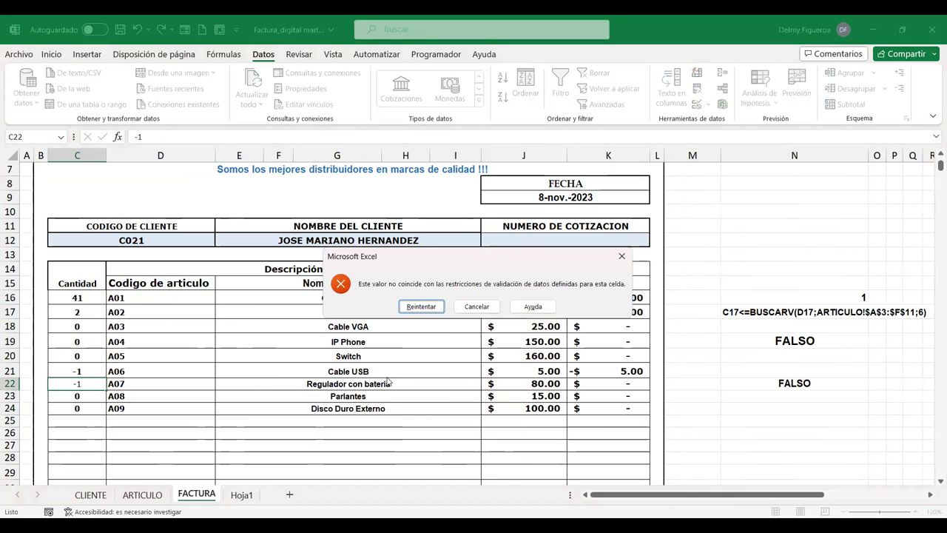
key("Escape")
left_click(86, 373)
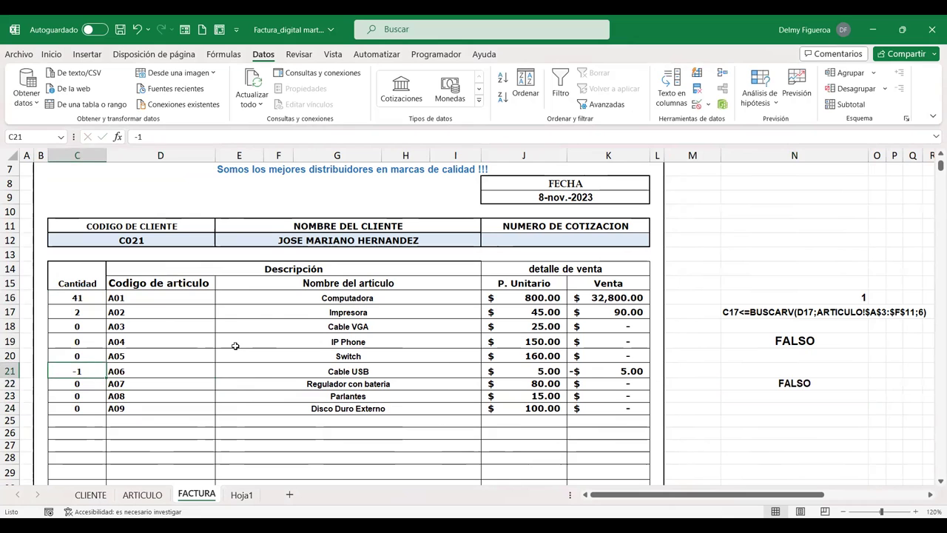
type("0")
key("Tab")
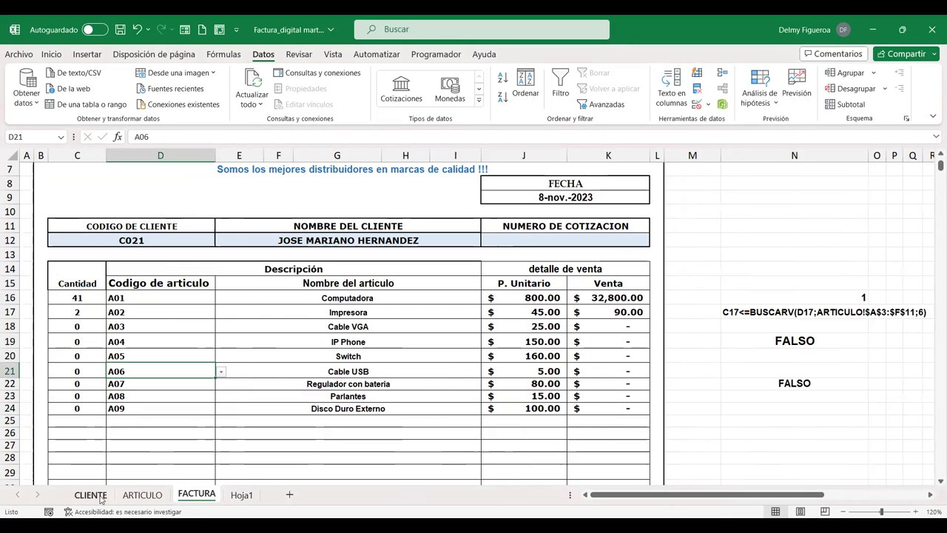
Step: Compare FACTURA and ARTICULO, ending on ARTICULO where FACTURADO shows Computadora 82, Impresora 2
left_click(90, 494)
left_click(154, 495)
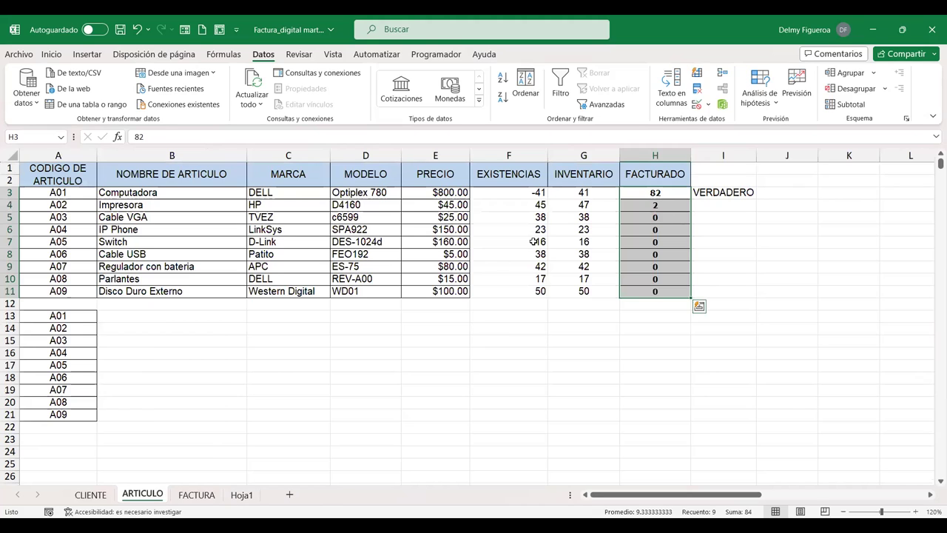
left_click(198, 496)
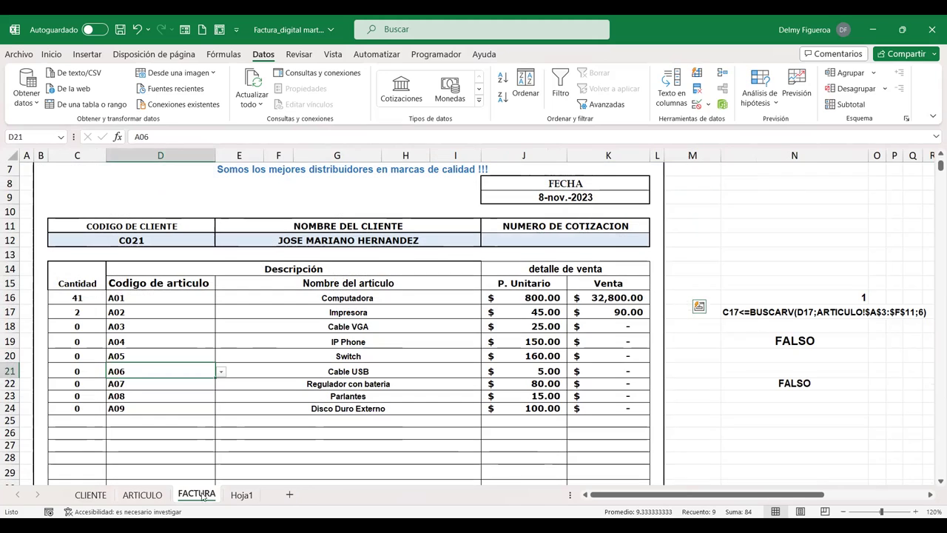
left_click(143, 495)
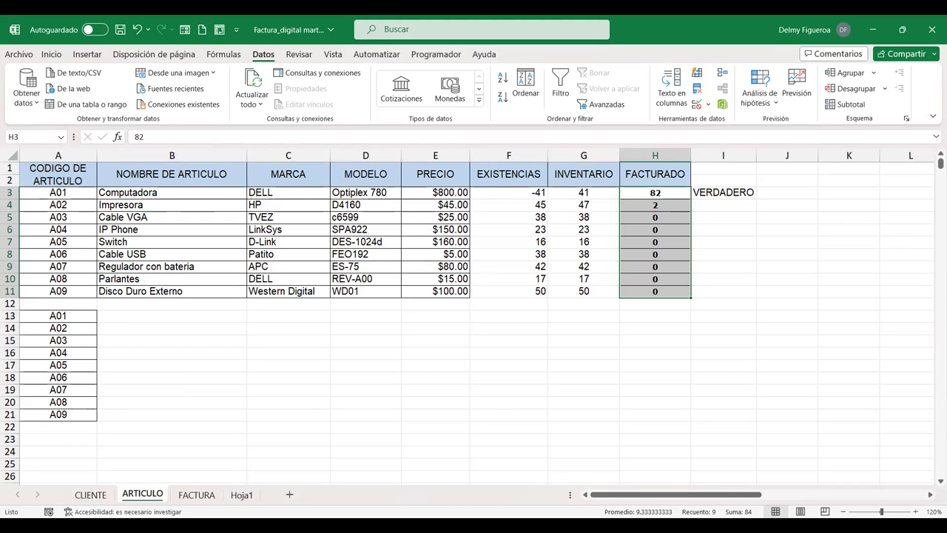
left_click(207, 495)
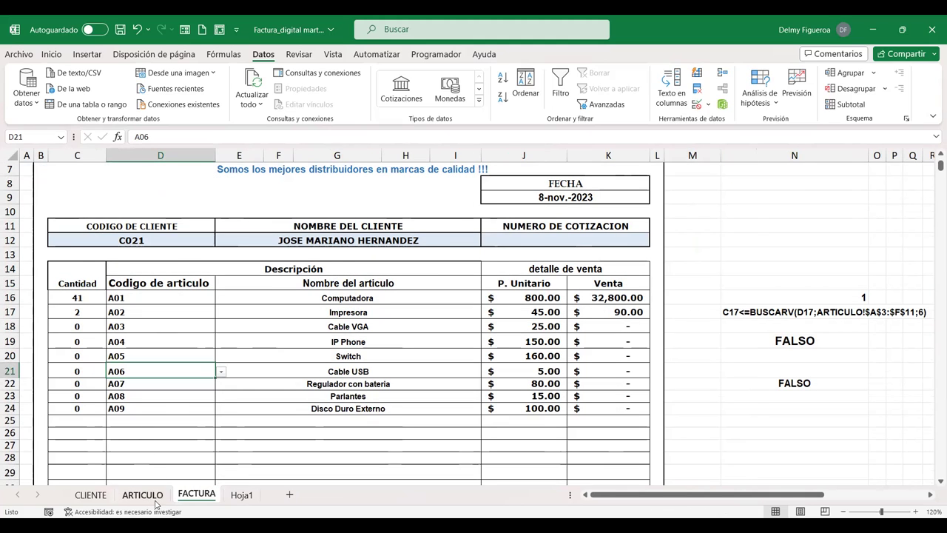
left_click(144, 494)
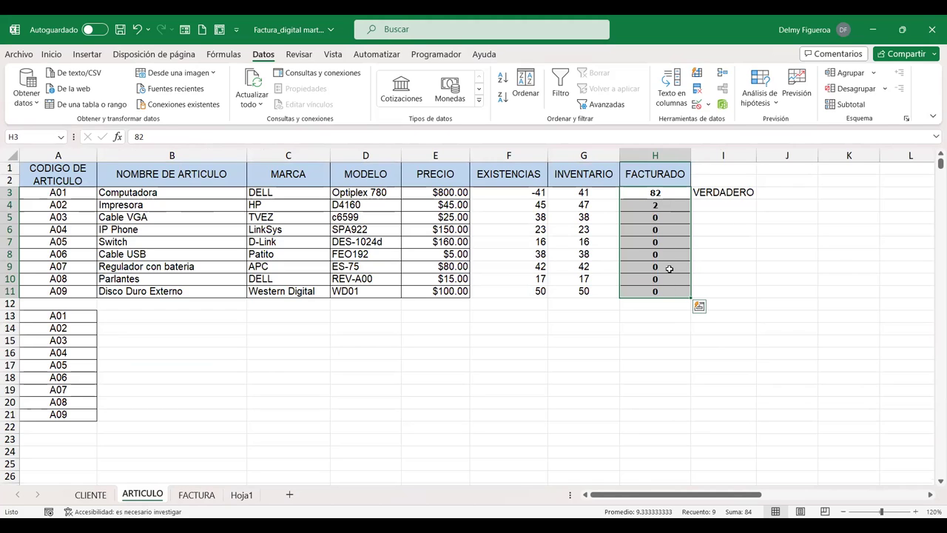
left_click(198, 495)
left_click(167, 327)
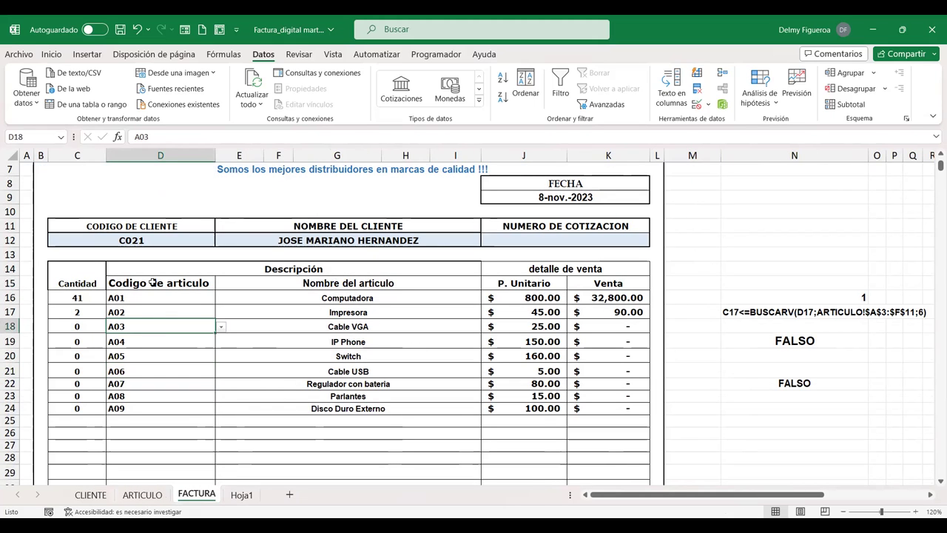
left_click(70, 326)
left_click(158, 495)
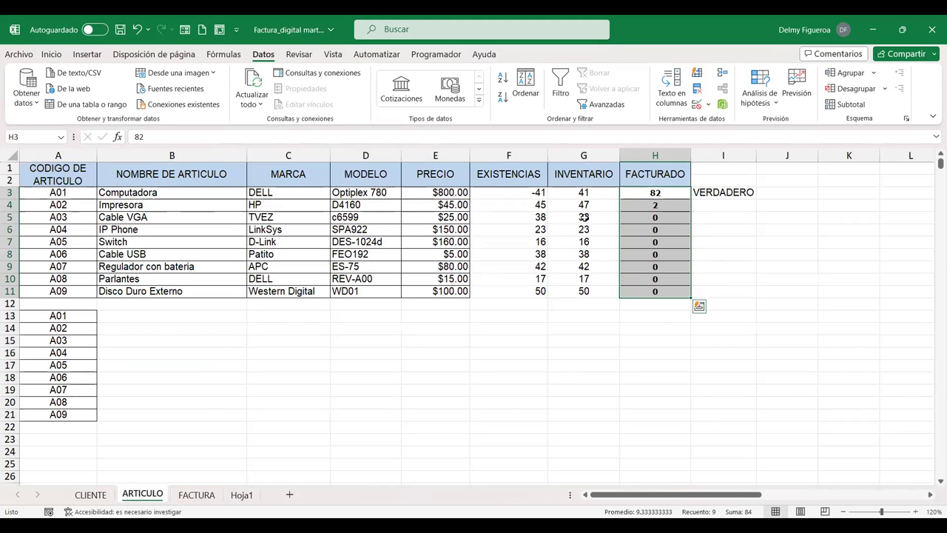
Step: On FACTURA, enter 38 as the Cable VGA quantity in C18 and confirm validation rejects 39
left_click(196, 495)
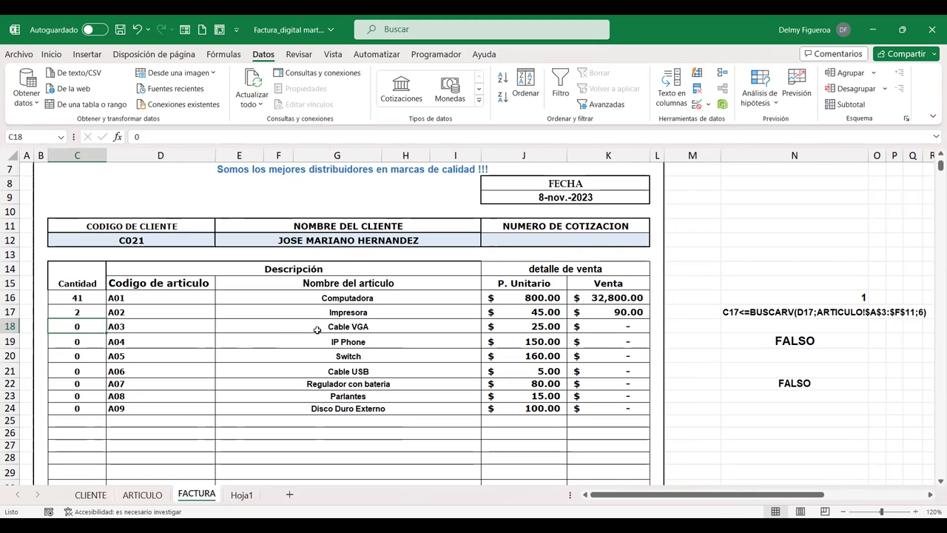
type("38")
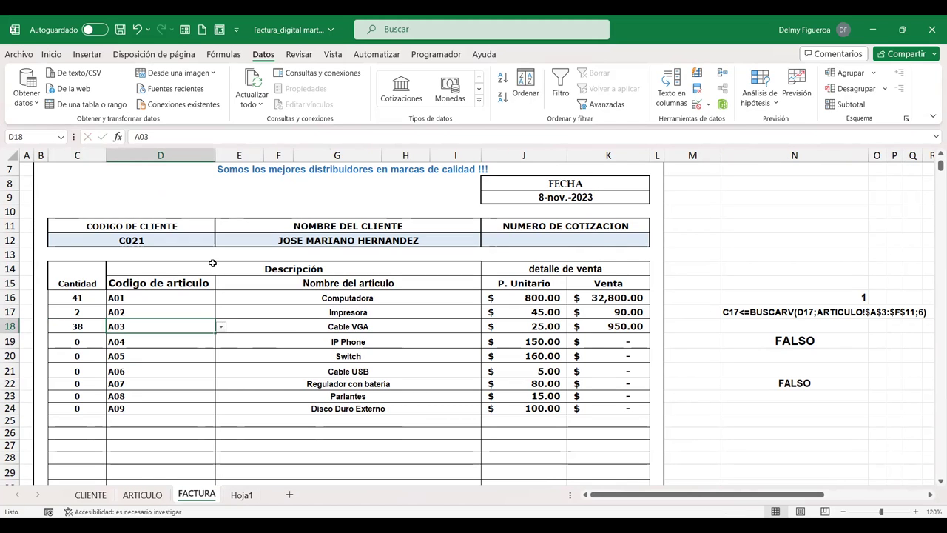
left_click(72, 326)
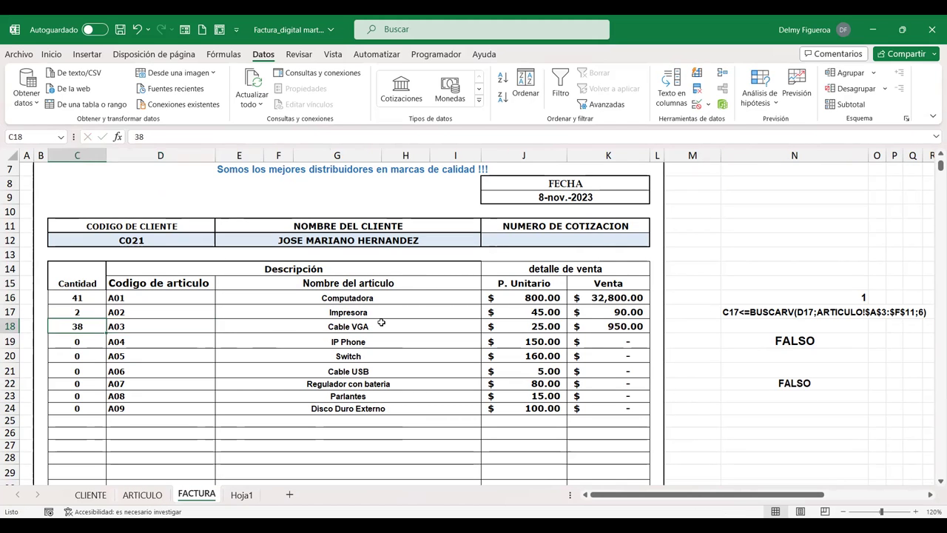
type("39")
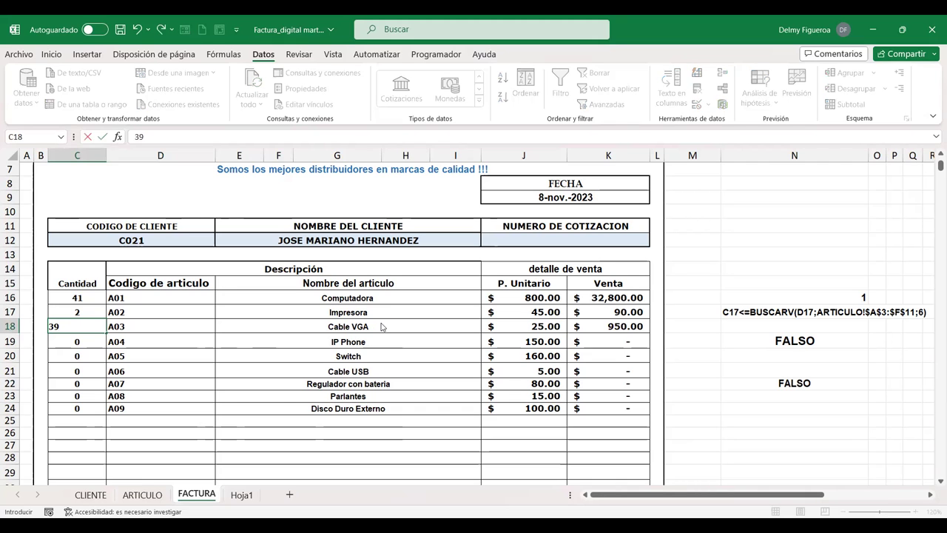
key("Return")
key("Escape")
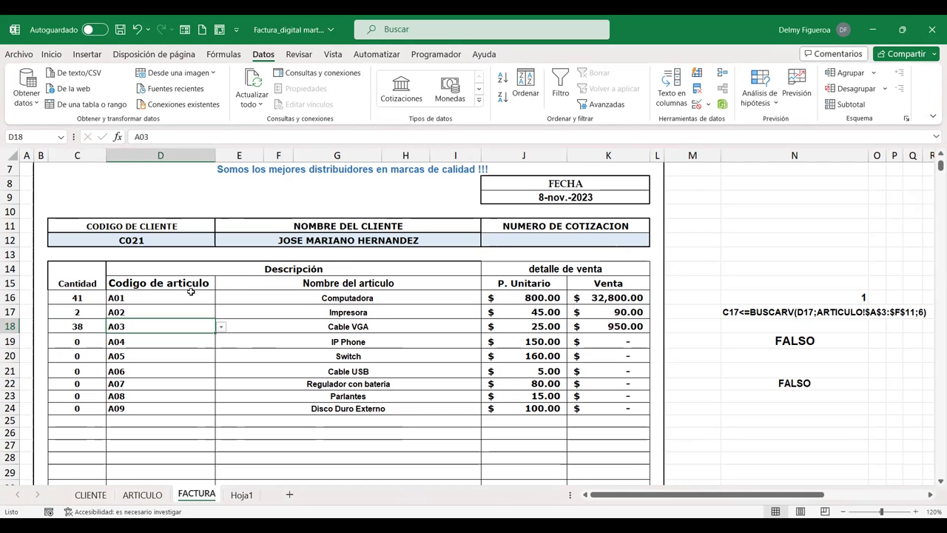
left_click(88, 312)
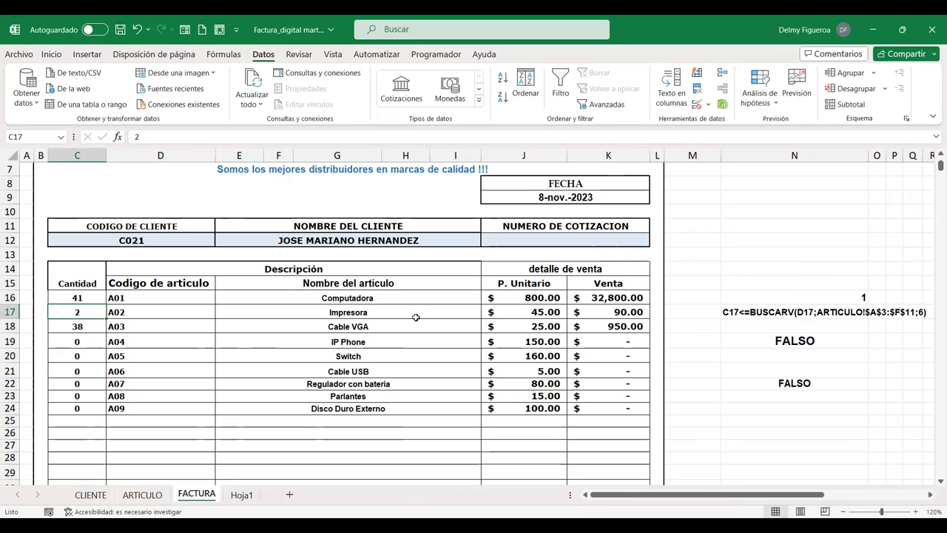
left_click_drag(87, 297, 86, 410)
key("ctrl+c")
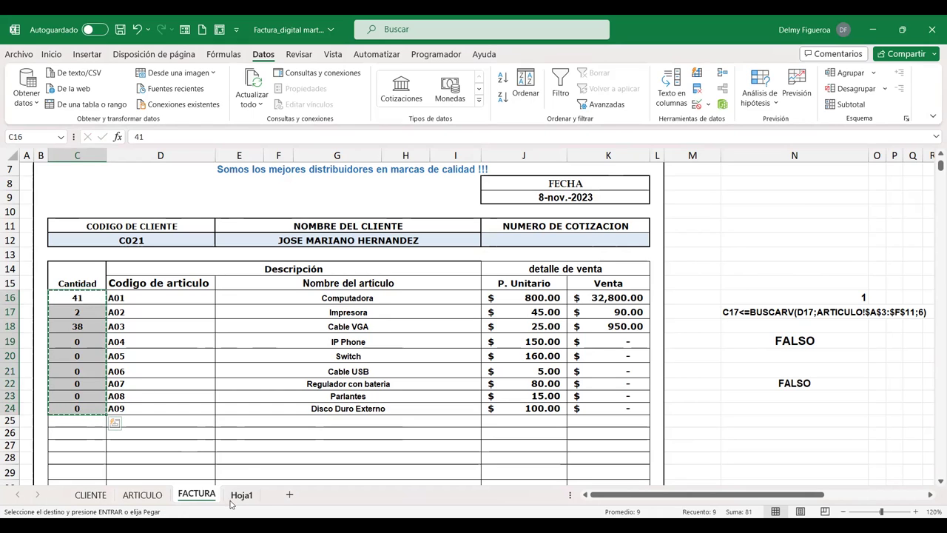
left_click(154, 496)
key("ctrl+v")
left_click(186, 496)
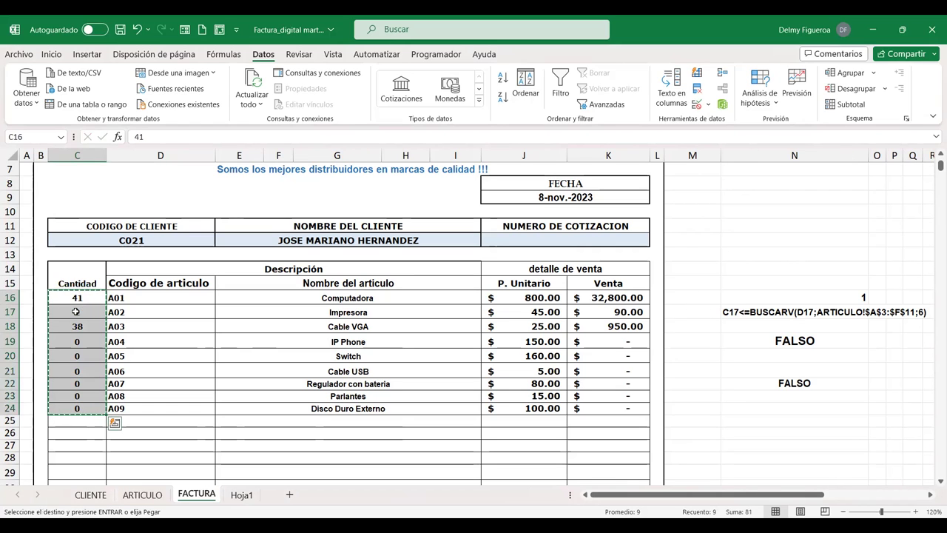
left_click(75, 312)
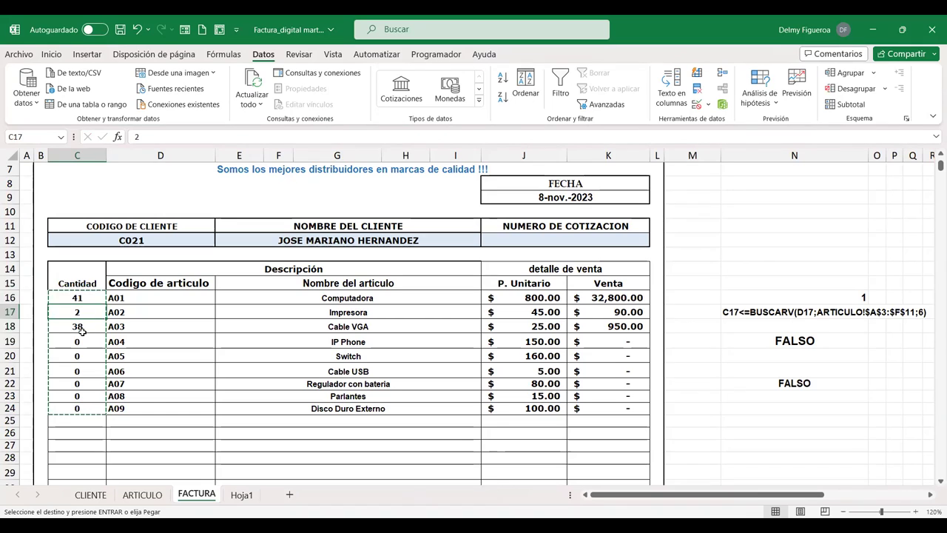
left_click_drag(82, 326, 80, 341)
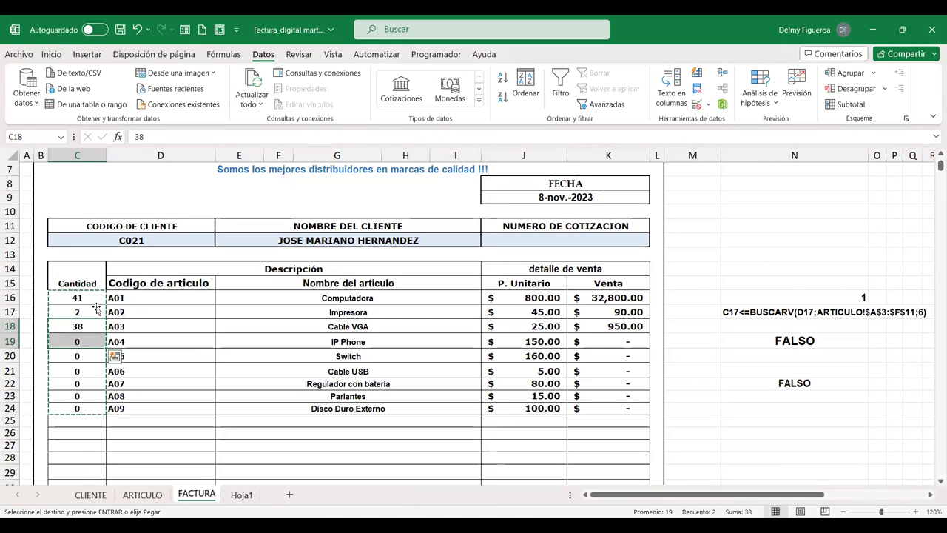
key("Escape")
key("Up")
key("Up")
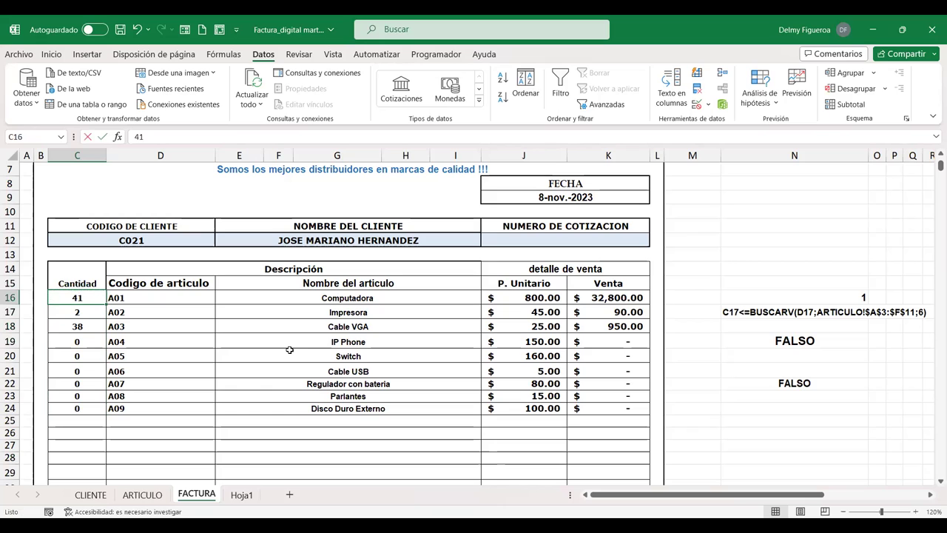
type("0")
key("Return")
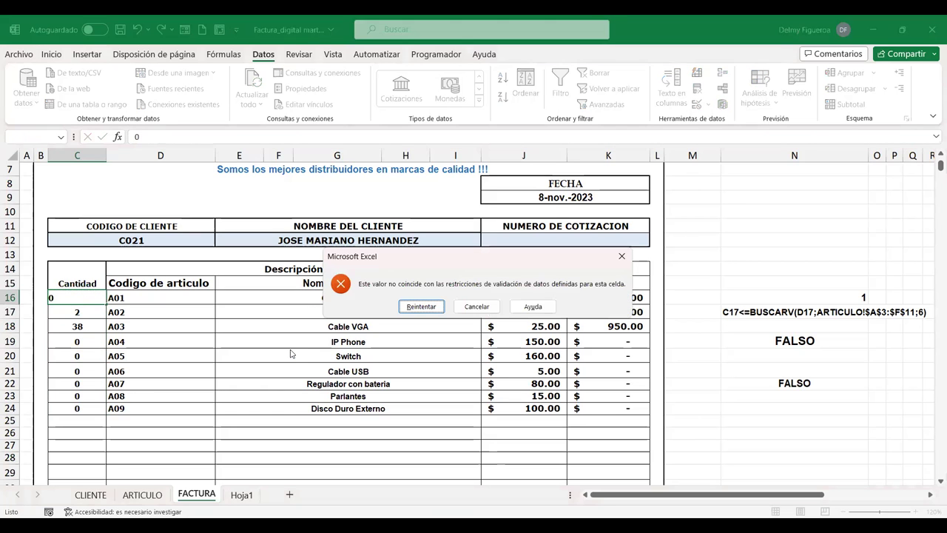
key("Return")
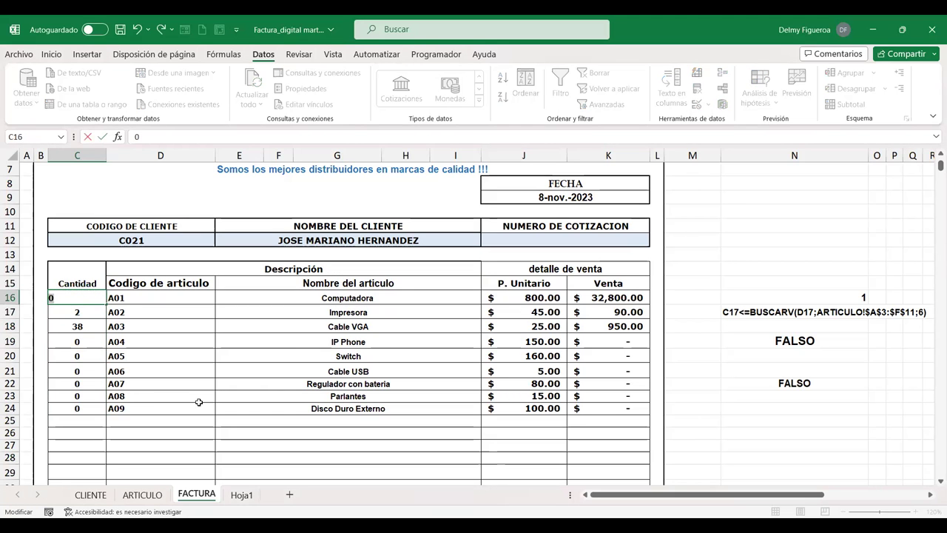
key("Escape")
left_click(143, 495)
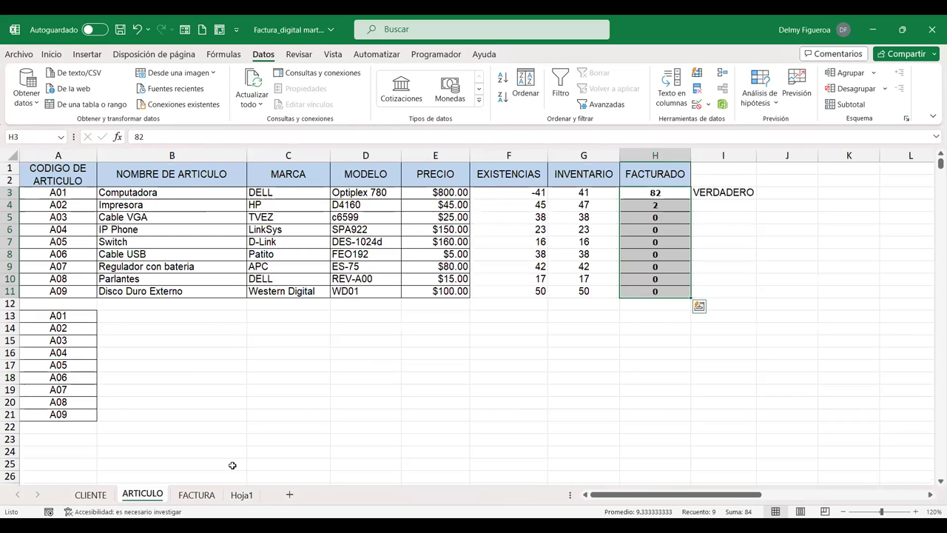
left_click(196, 494)
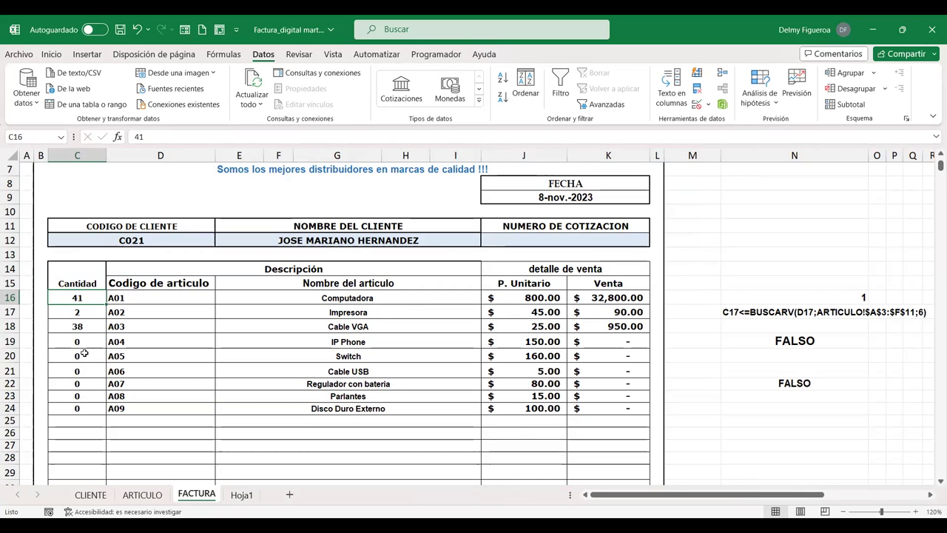
Step: Copy the invoice quantities in C18:C24, Cable VGA through Disco Duro Externo
left_click_drag(81, 326, 91, 406)
key("ctrl+c")
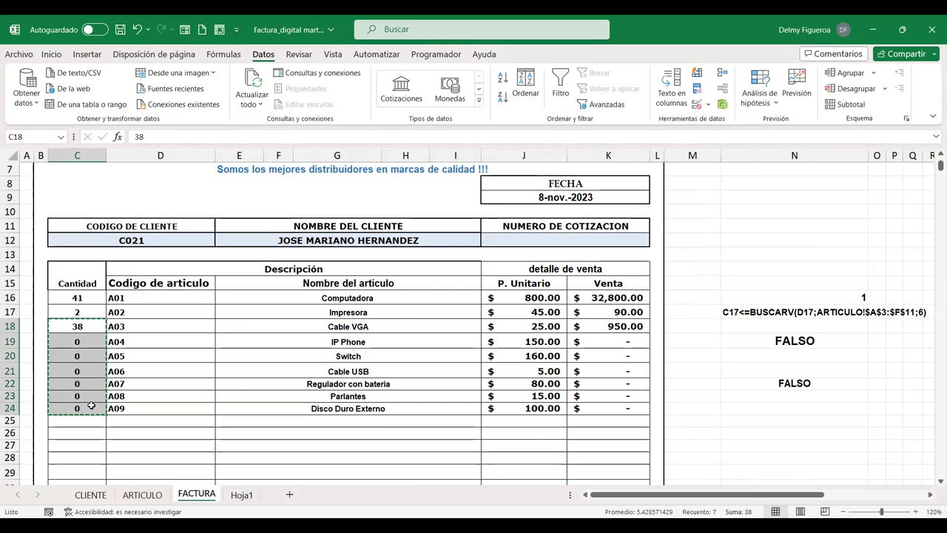
left_click(142, 495)
Step: Paste Special with Sumar onto ARTICULO's FACTURADO cells H5:H11, then go back to FACTURA
key("ctrl+v")
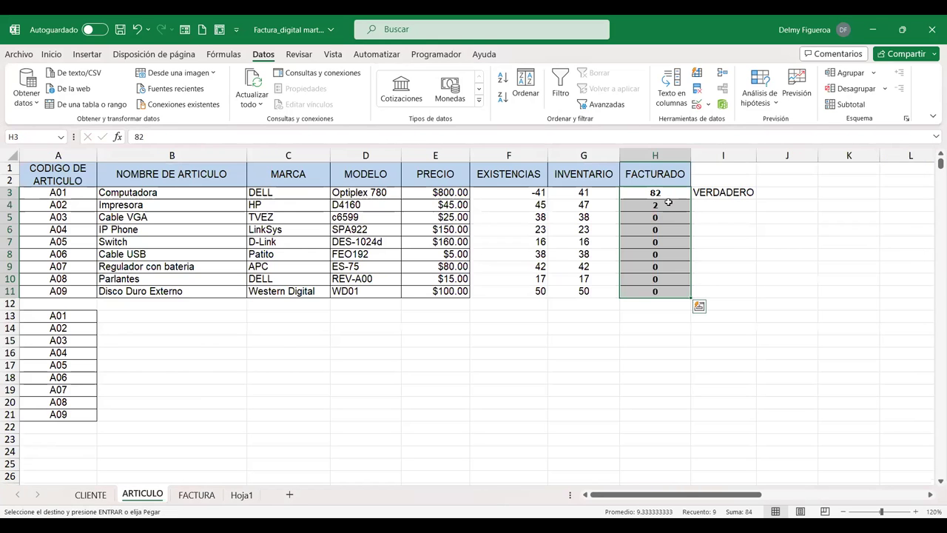
left_click_drag(662, 217, 665, 291)
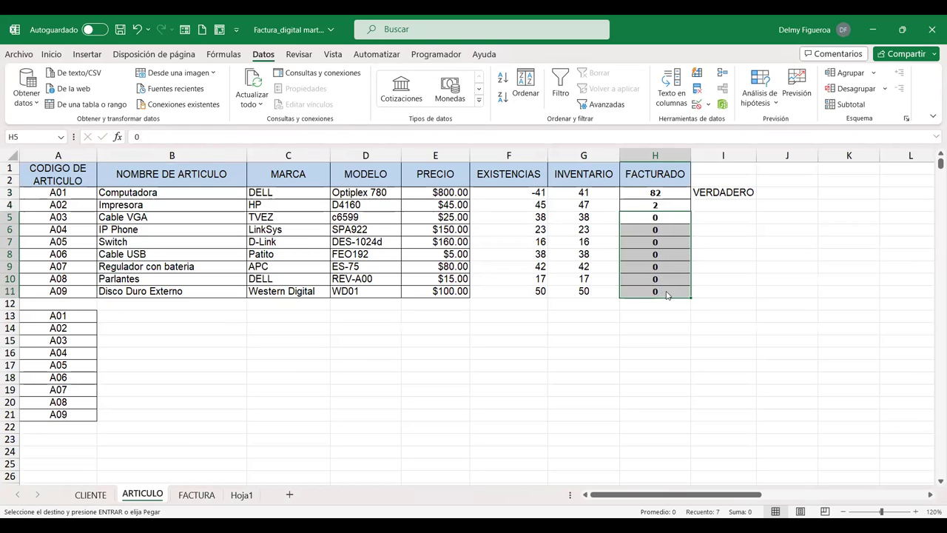
key("ctrl+alt+v")
left_click(337, 283)
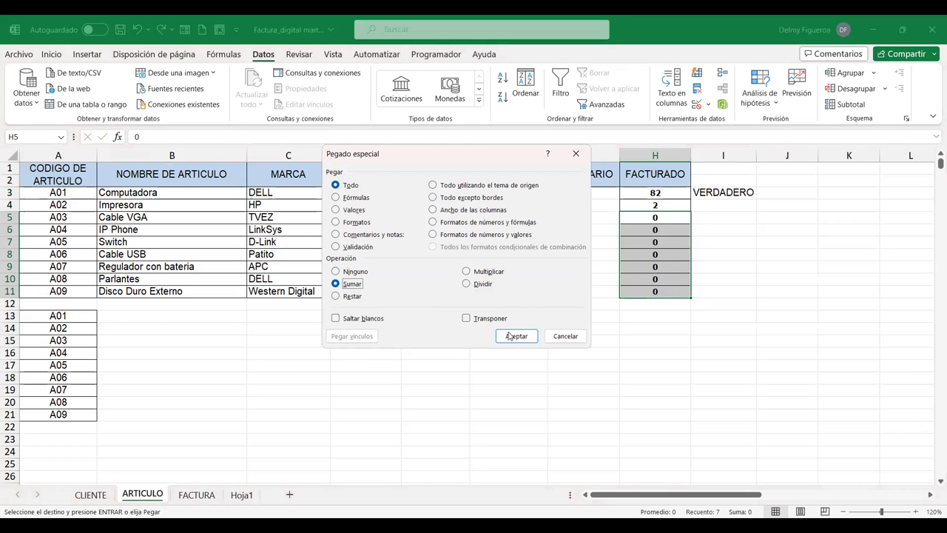
key("Return")
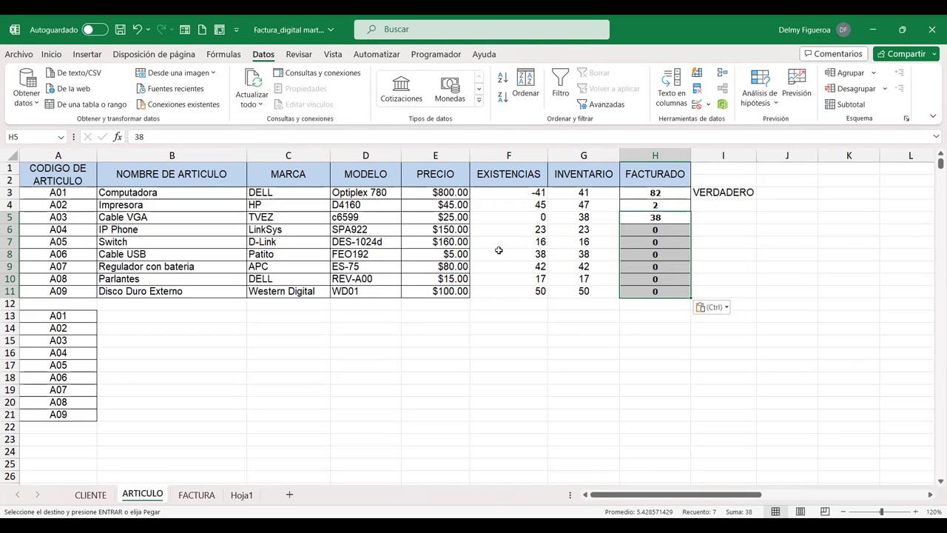
left_click(197, 494)
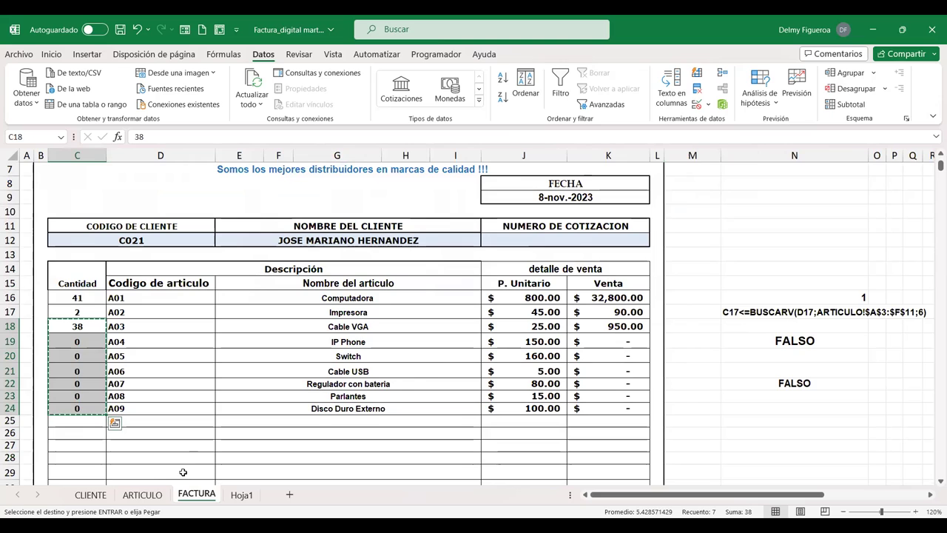
left_click(774, 410)
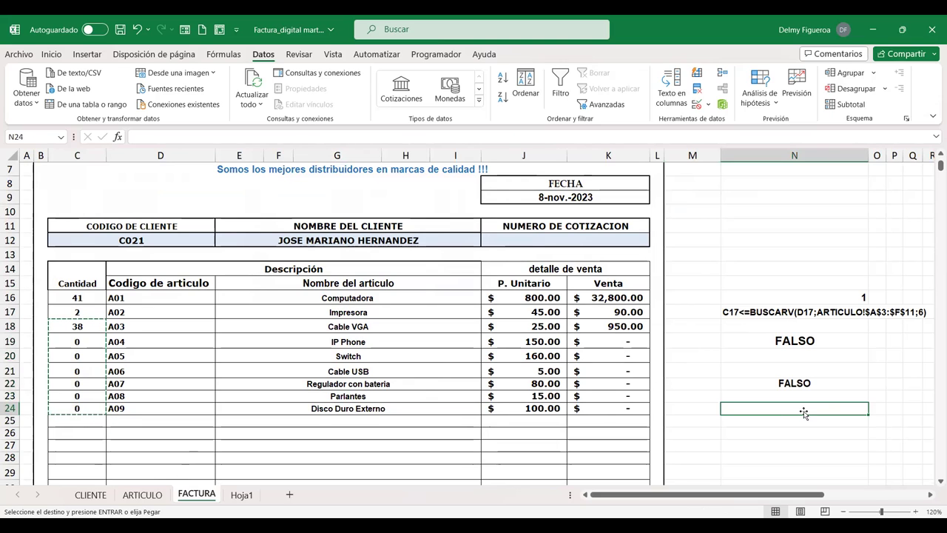
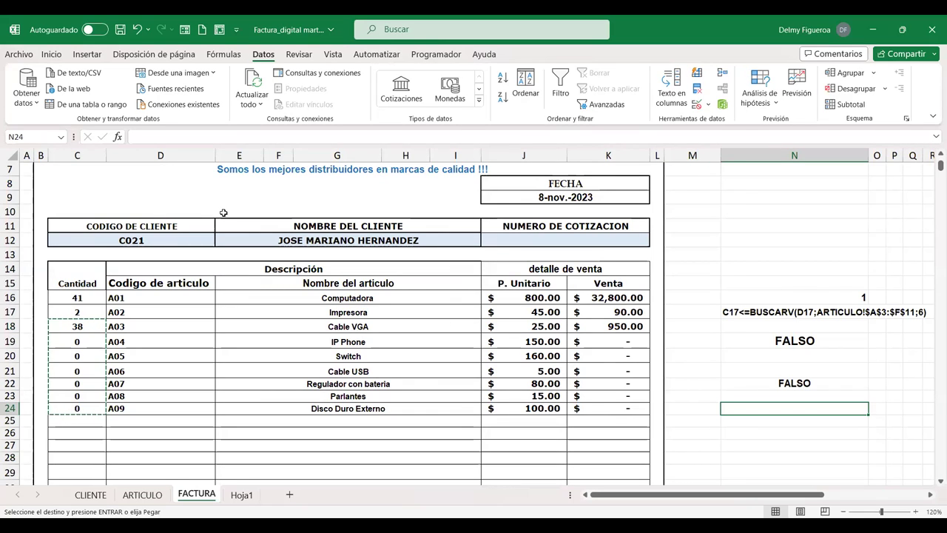
Step: Clear the copy marquee and inspect the row 26 and IP Phone product-name lookups
left_click(737, 249)
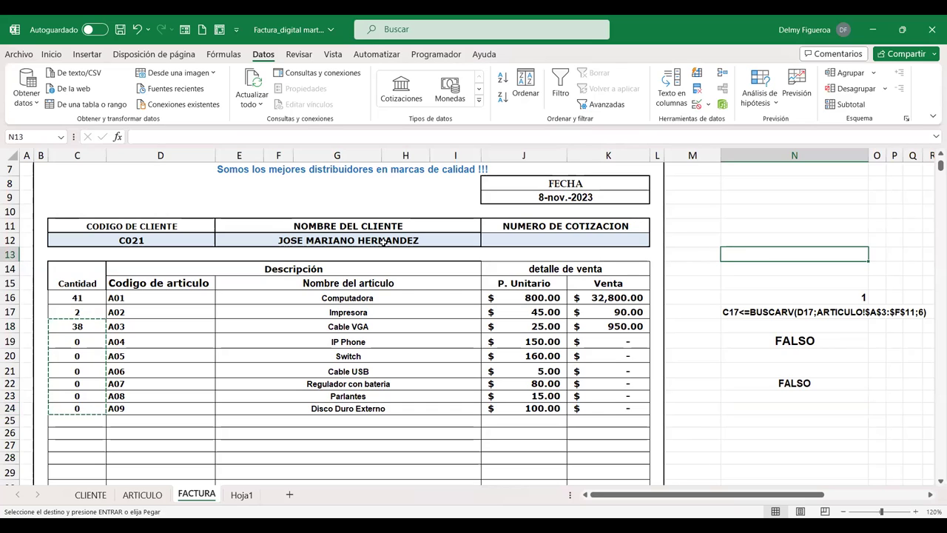
key("Escape")
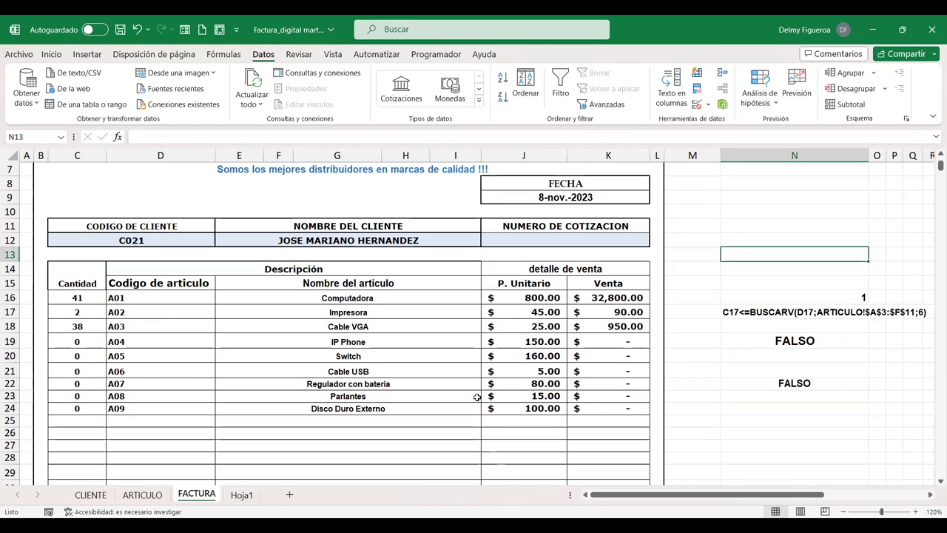
left_click(455, 434)
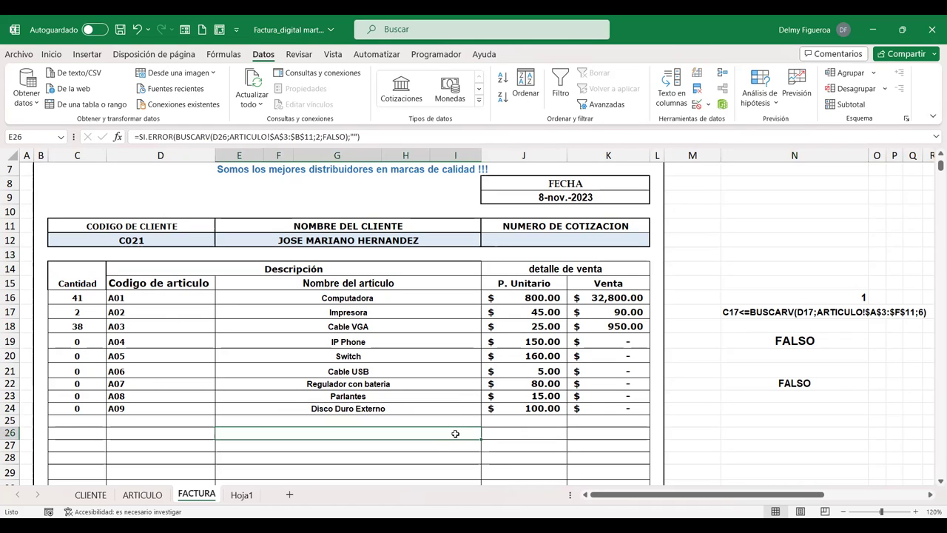
left_click(184, 323)
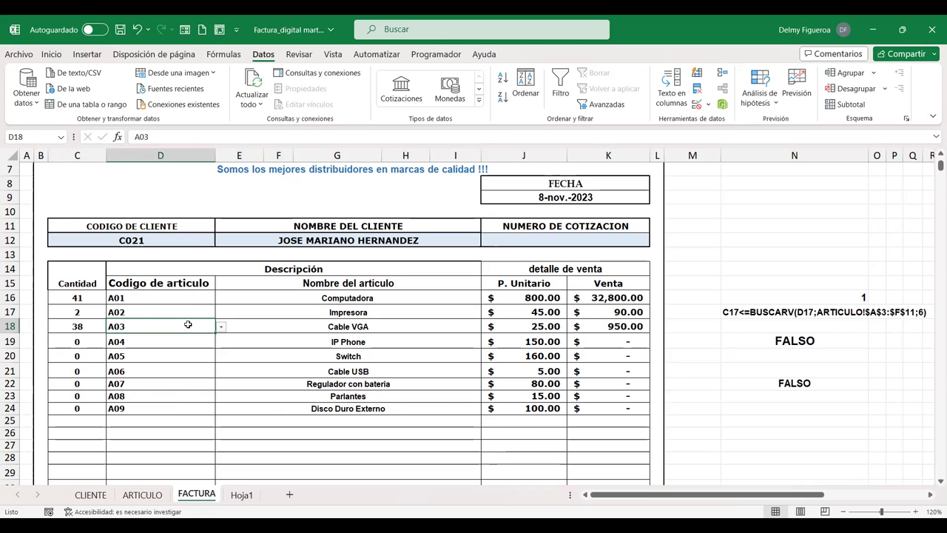
left_click(252, 340)
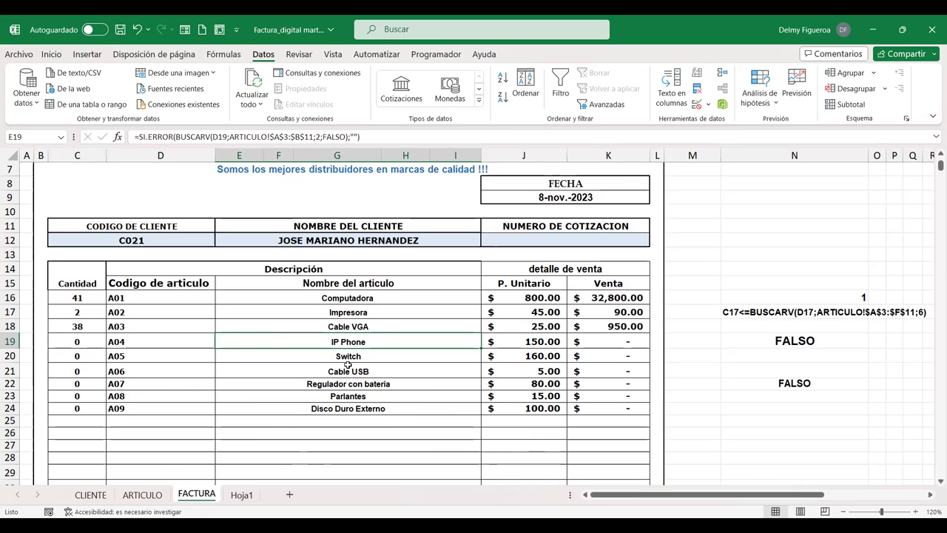
Step: Review the Cable VGA, Computadora and Cable USB lookups, then bring up Hoja1
key("Up")
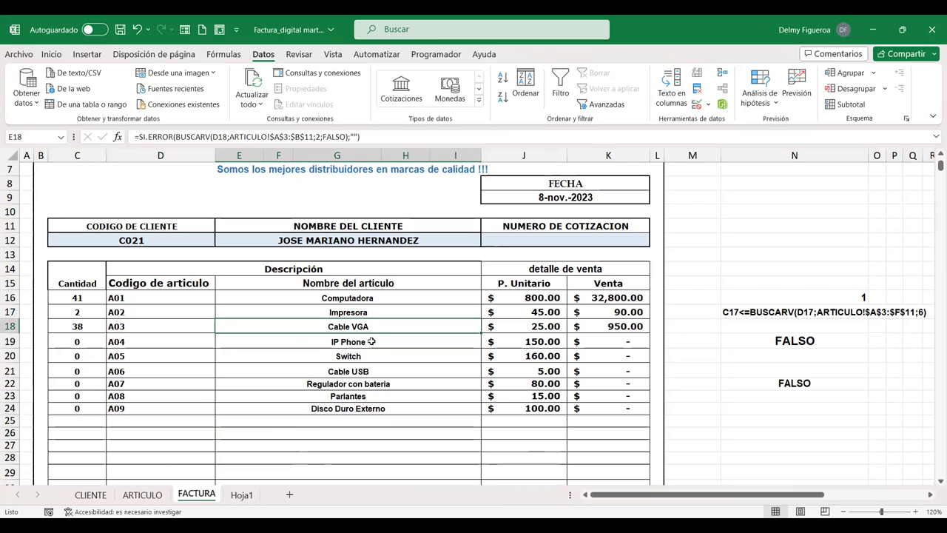
left_click(202, 301)
left_click(395, 297)
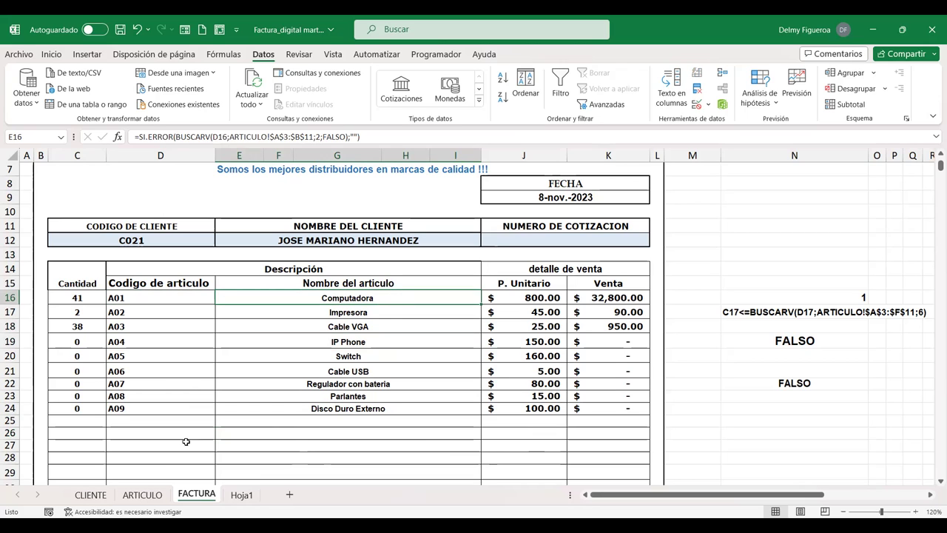
left_click(363, 373)
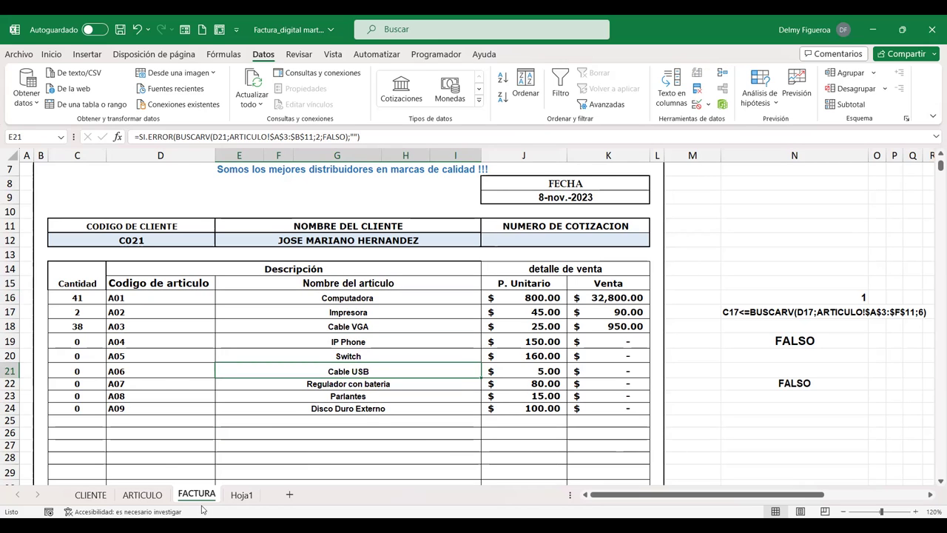
left_click(244, 496)
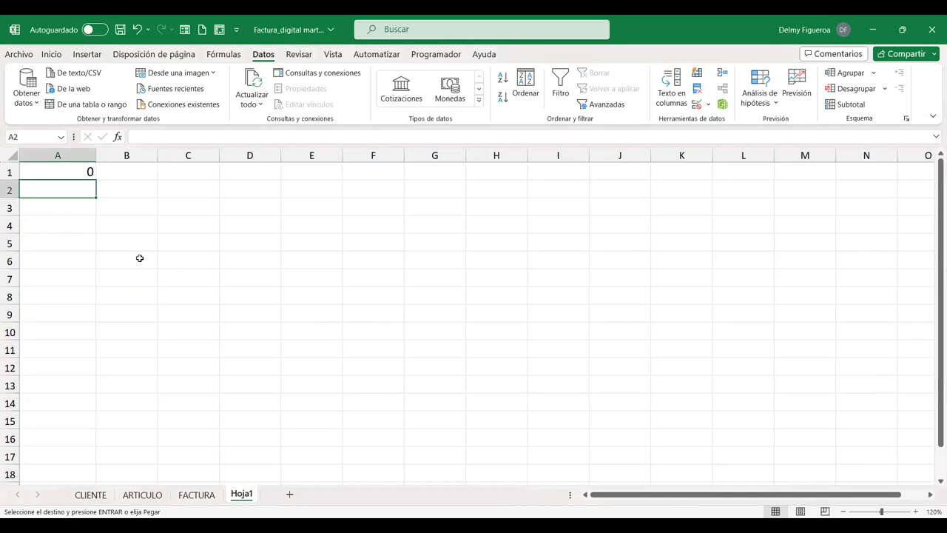
Step: Empty Hoja1 and paste in the copied sales table of six sellers with Enero–Abril amounts
left_click(12, 155)
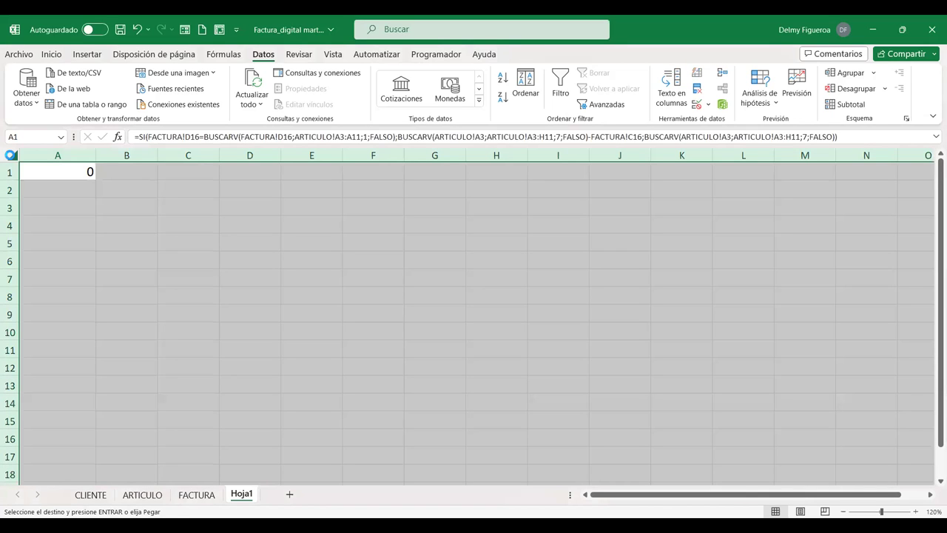
key("Delete")
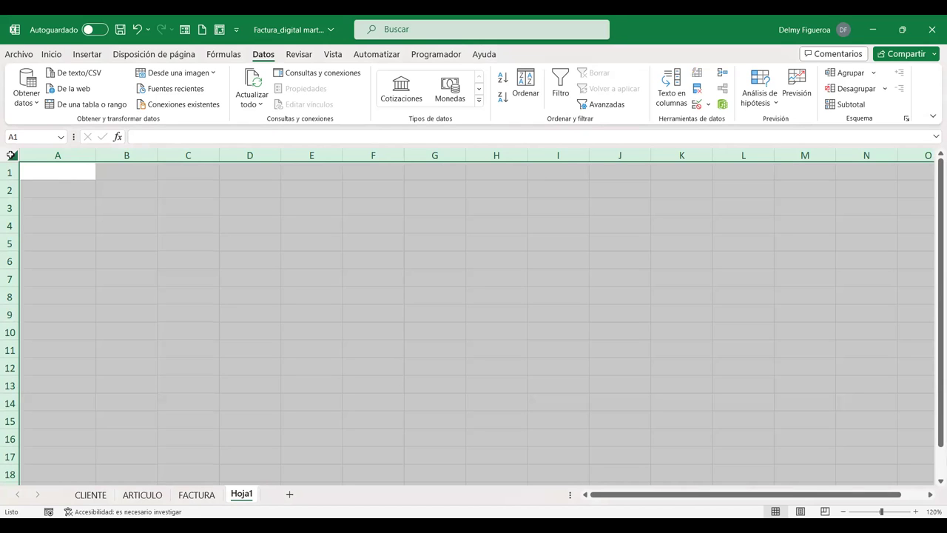
key("ctrl+c")
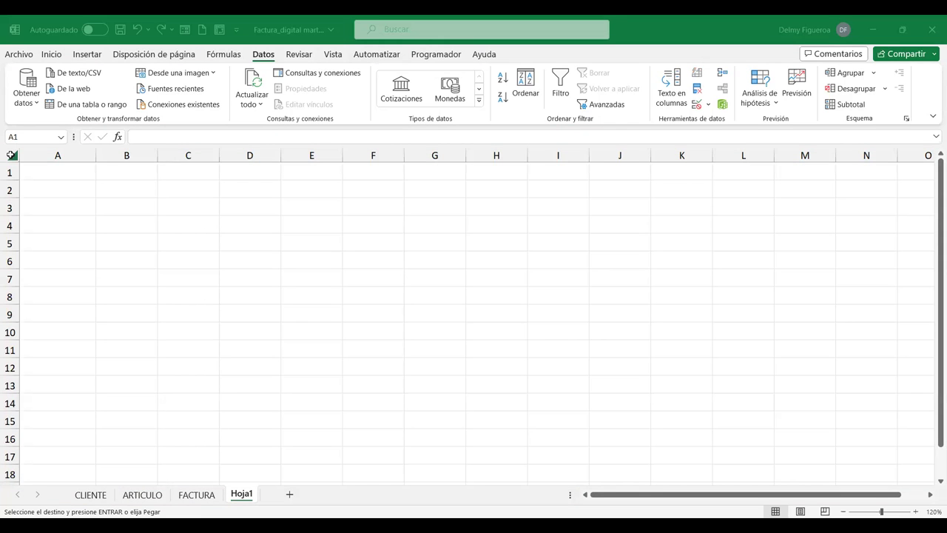
left_click(11, 155)
key("ctrl+v")
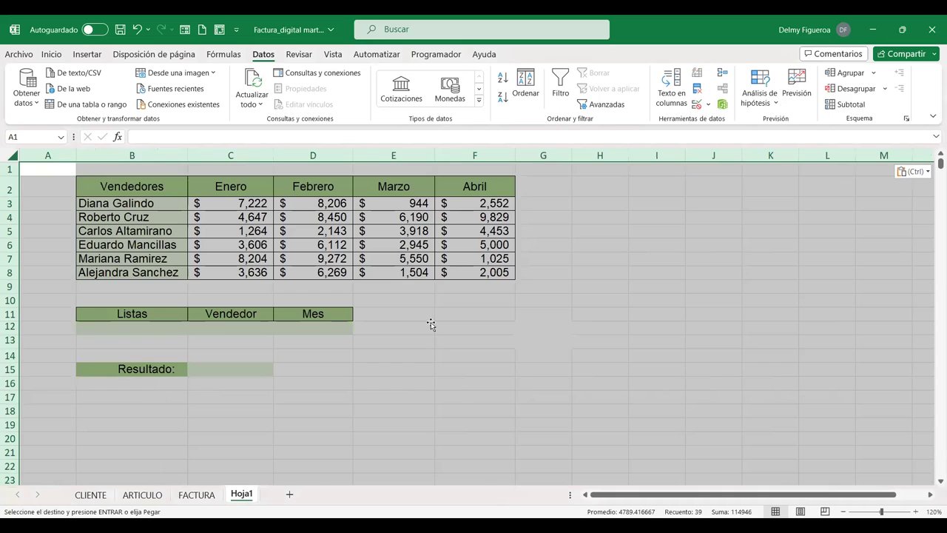
left_click(430, 325)
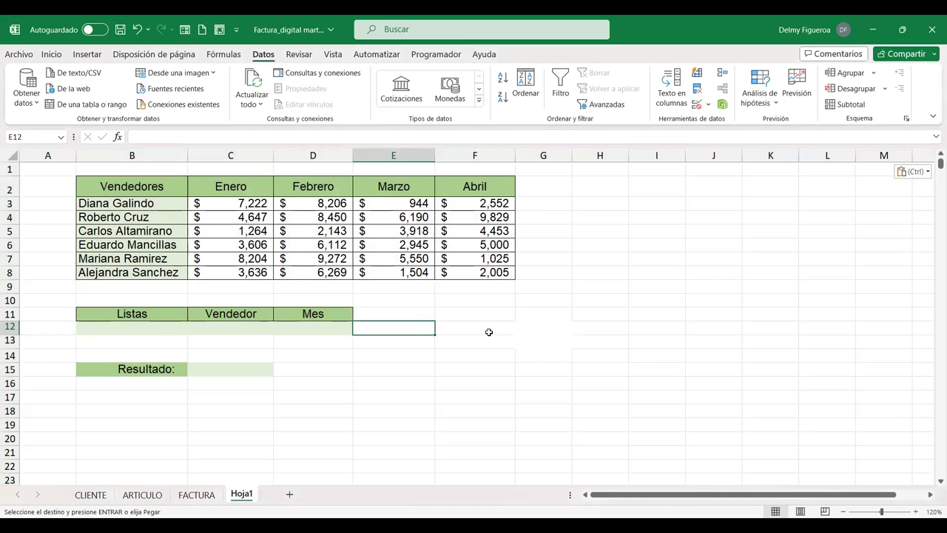
Step: Select the Vendedor input cell C12 below the pasted table
left_click(242, 330)
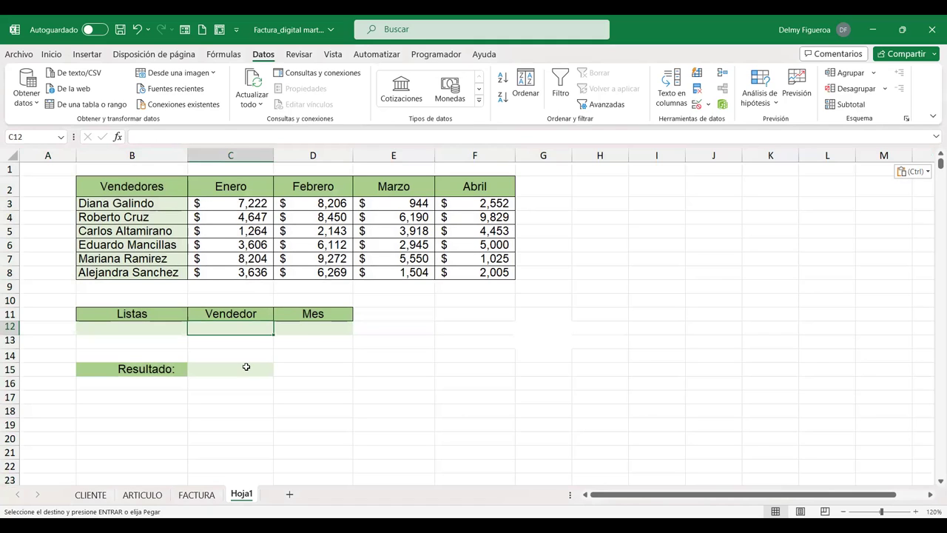
left_click(246, 367)
left_click(249, 328)
left_click(262, 397)
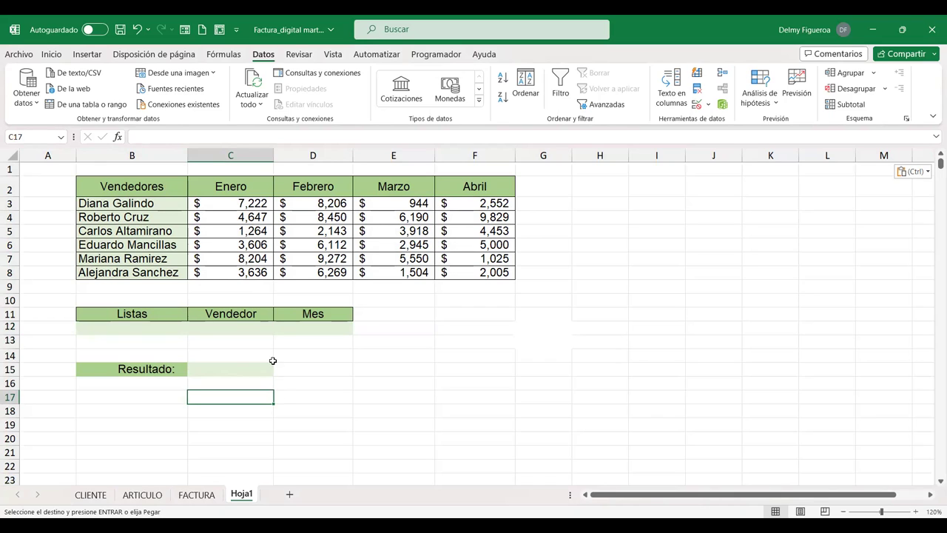
left_click(245, 331)
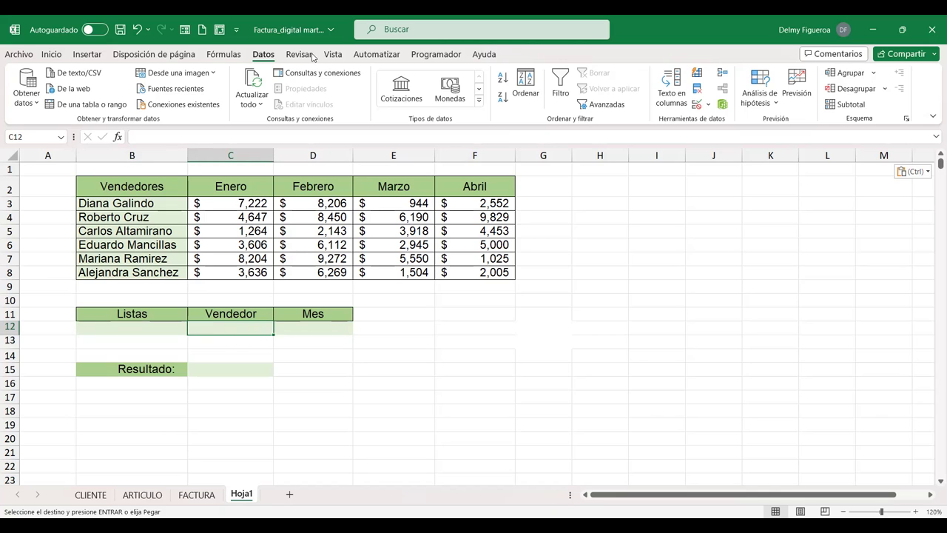
left_click(697, 108)
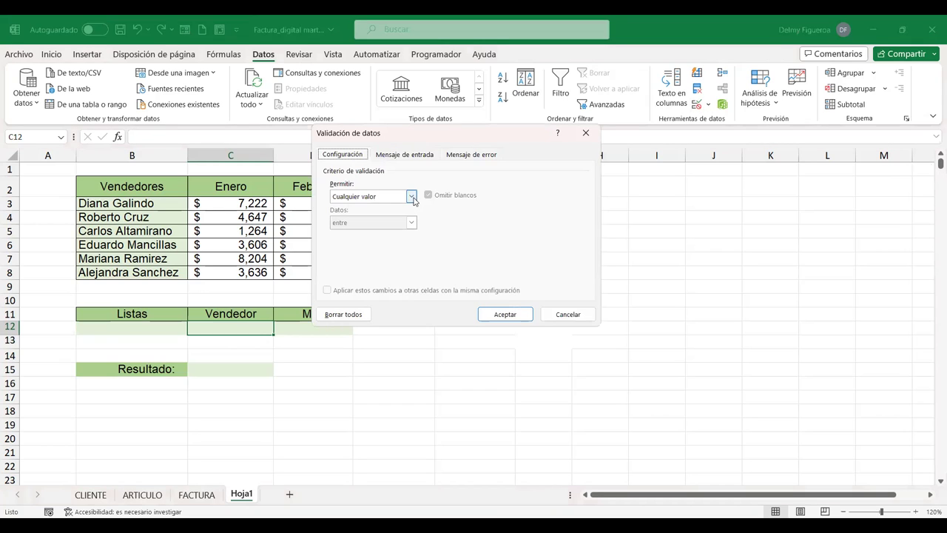
key("alt+Down")
left_click(370, 234)
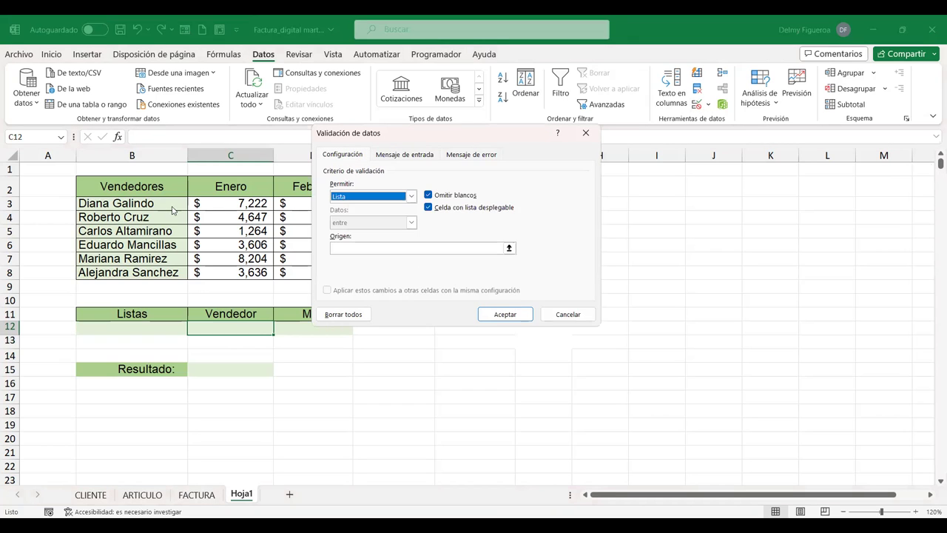
key("alt+o")
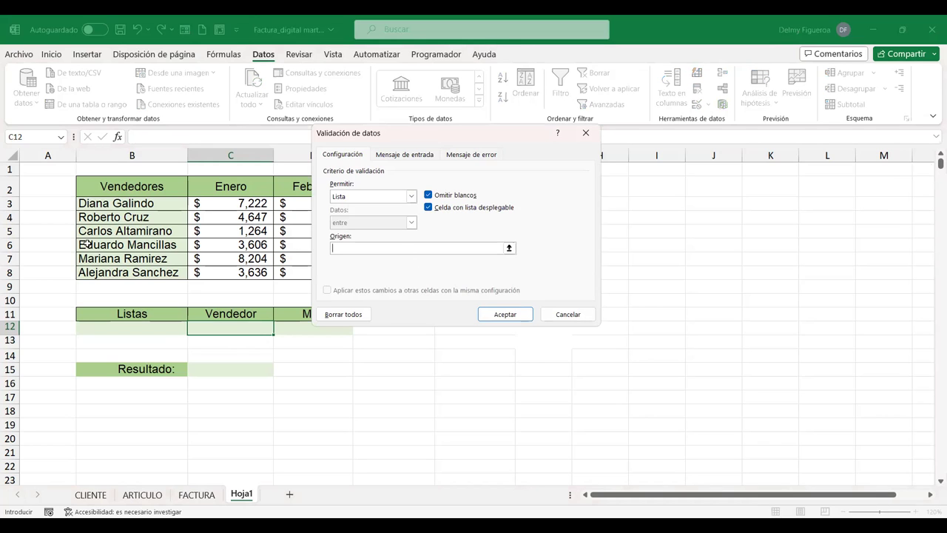
left_click_drag(111, 202, 111, 272)
left_click(506, 316)
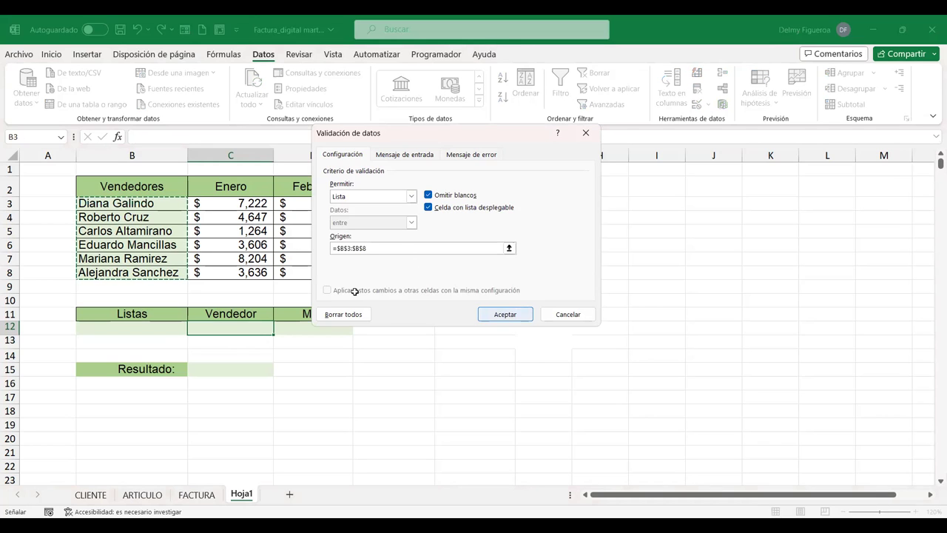
left_click(281, 334)
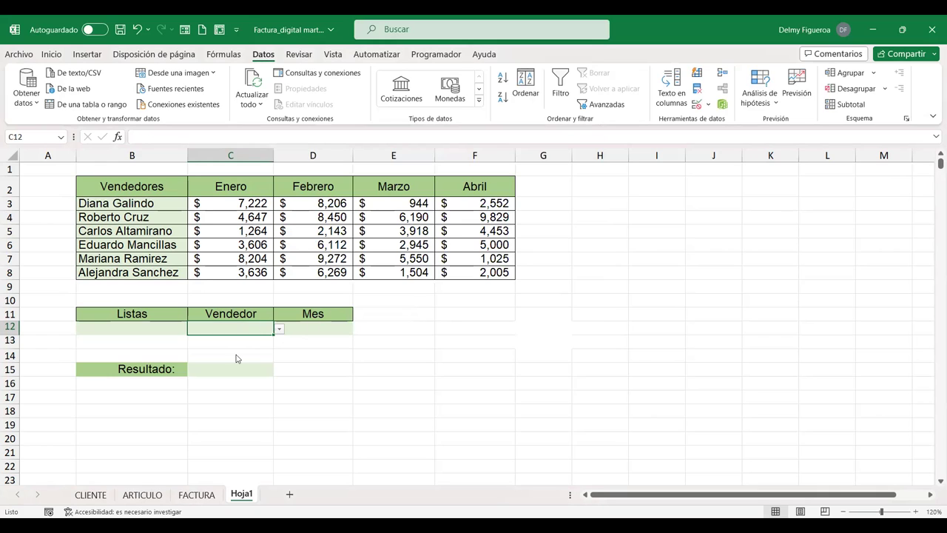
left_click(236, 351)
left_click(323, 325)
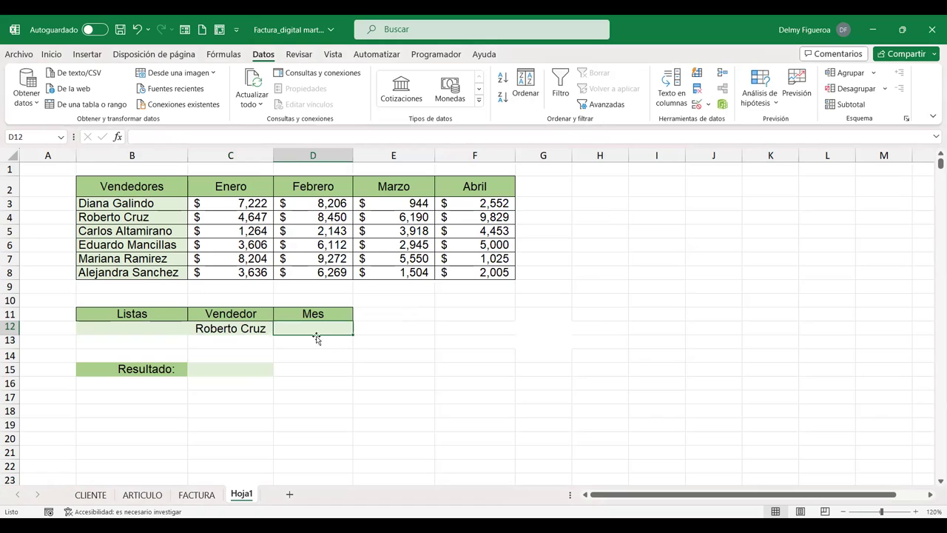
left_click(697, 107)
left_click(411, 196)
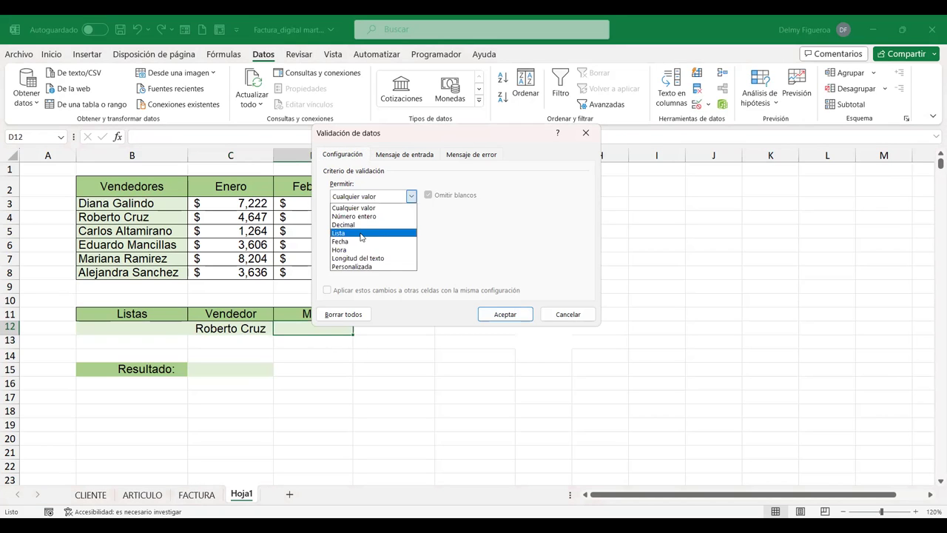
left_click(362, 229)
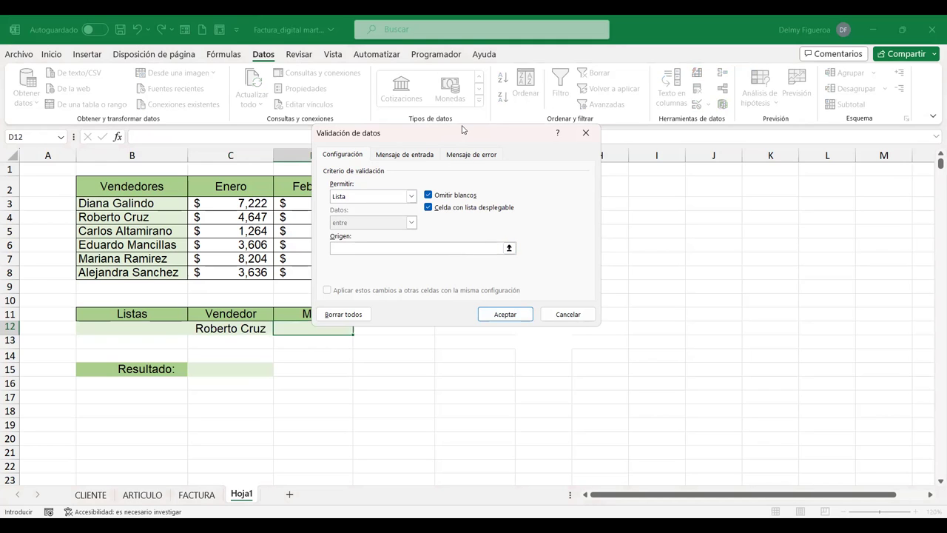
left_click_drag(241, 187, 460, 186)
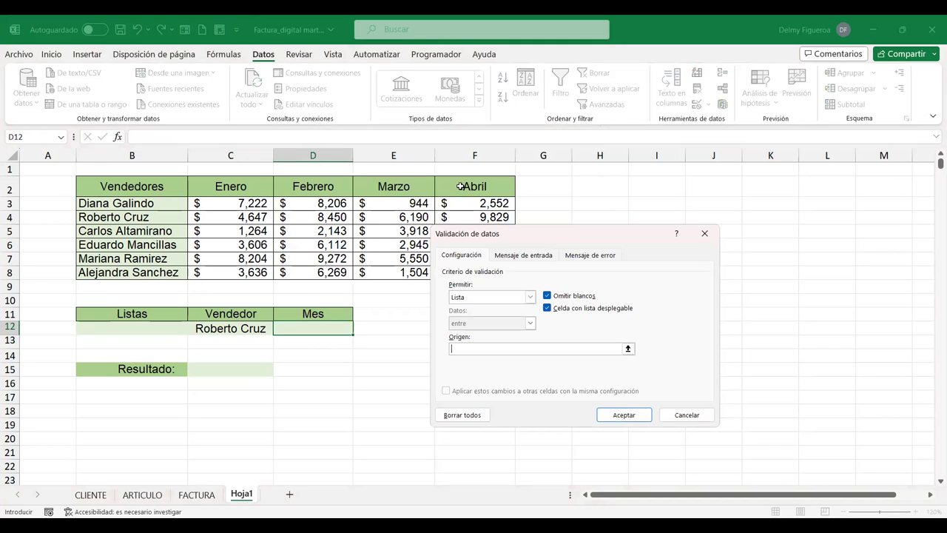
left_click(633, 416)
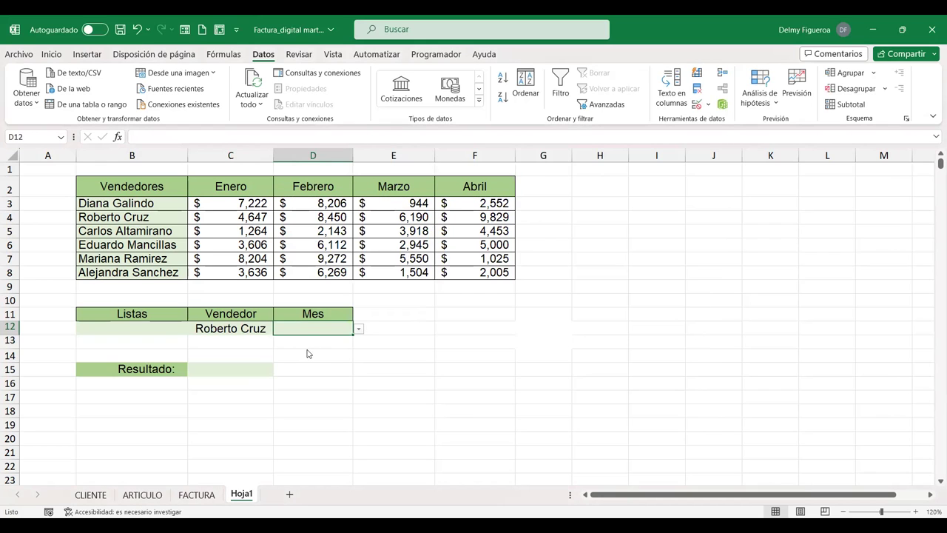
key("alt+Down")
left_click(308, 352)
left_click(248, 340)
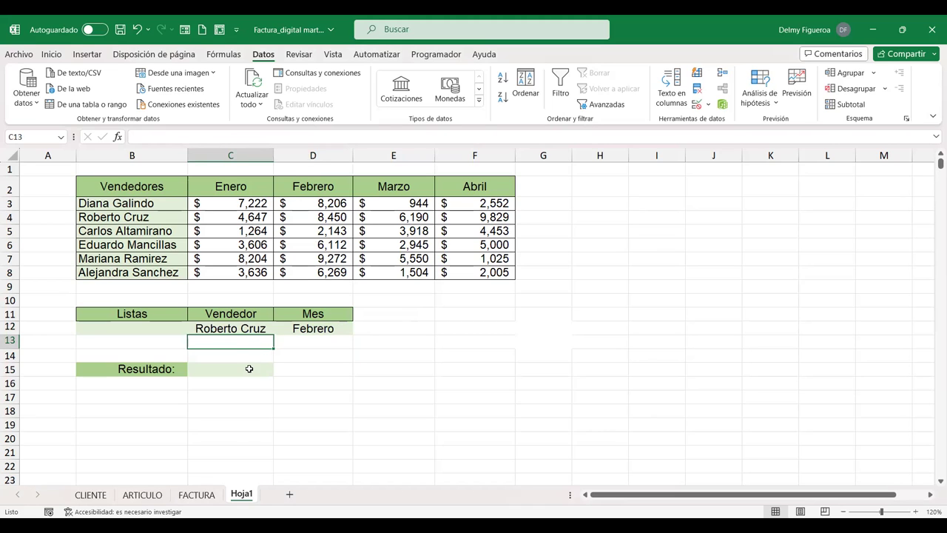
left_click(9, 217)
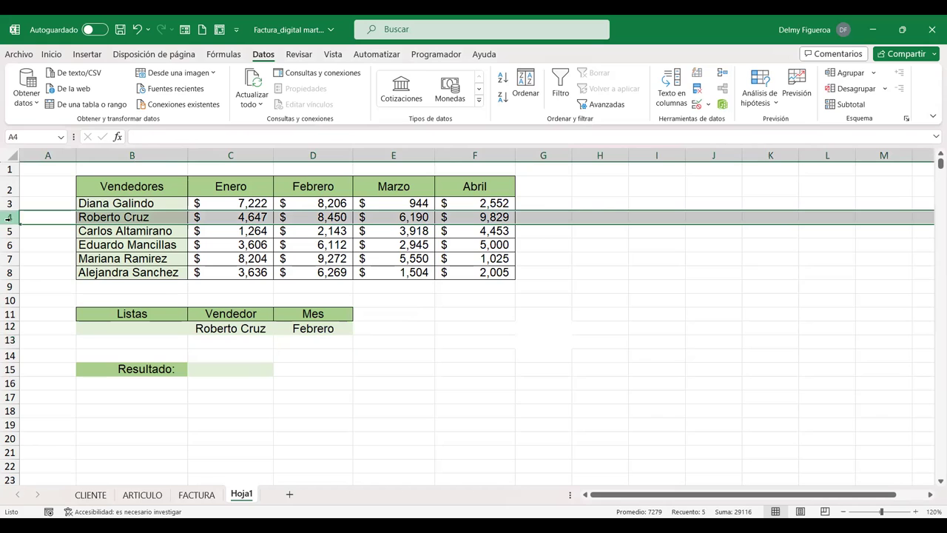
left_click(314, 155, "ctrl")
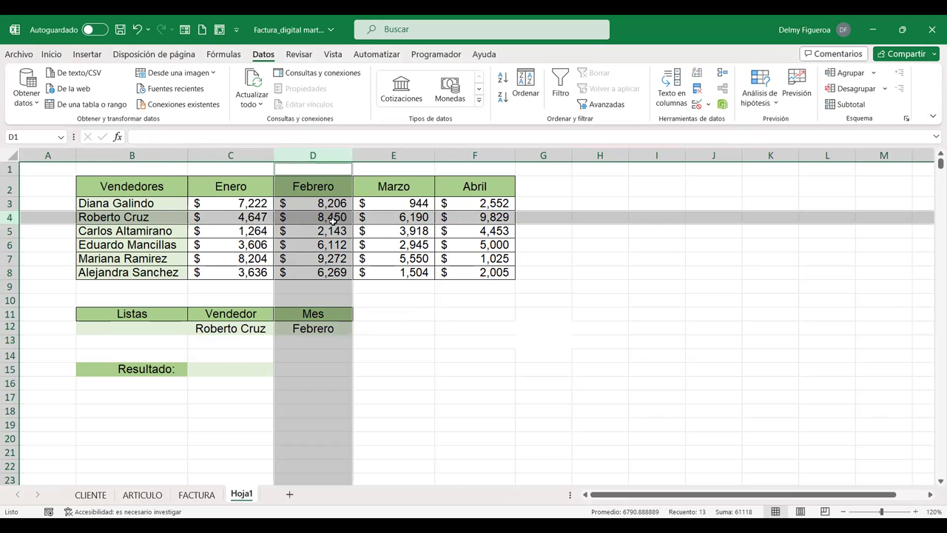
left_click(241, 341)
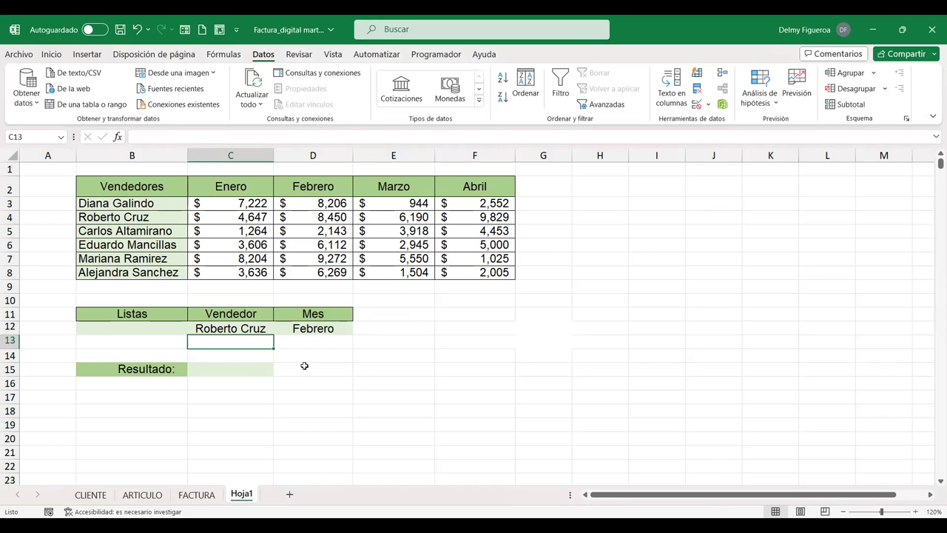
Step: Enter =+COINCIDIR(C12;B3:B8;0) in C13 so it returns the seller's position, 2
type("+c")
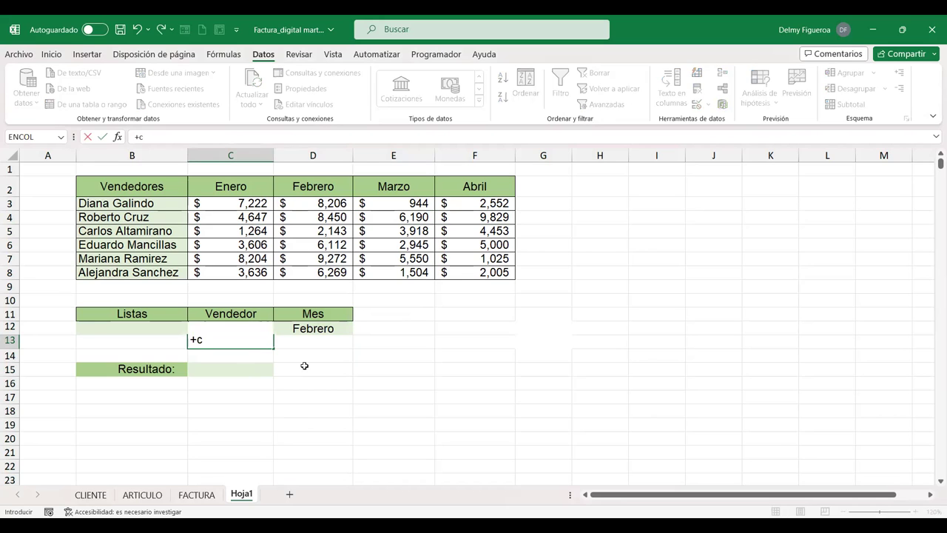
type("oi")
double_click(224, 356)
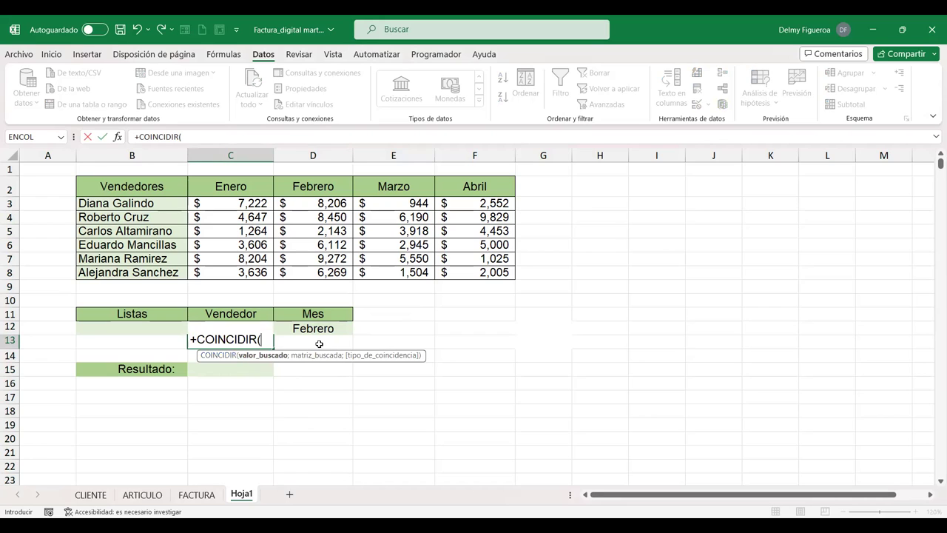
left_click(161, 343)
key("Up")
key("Right")
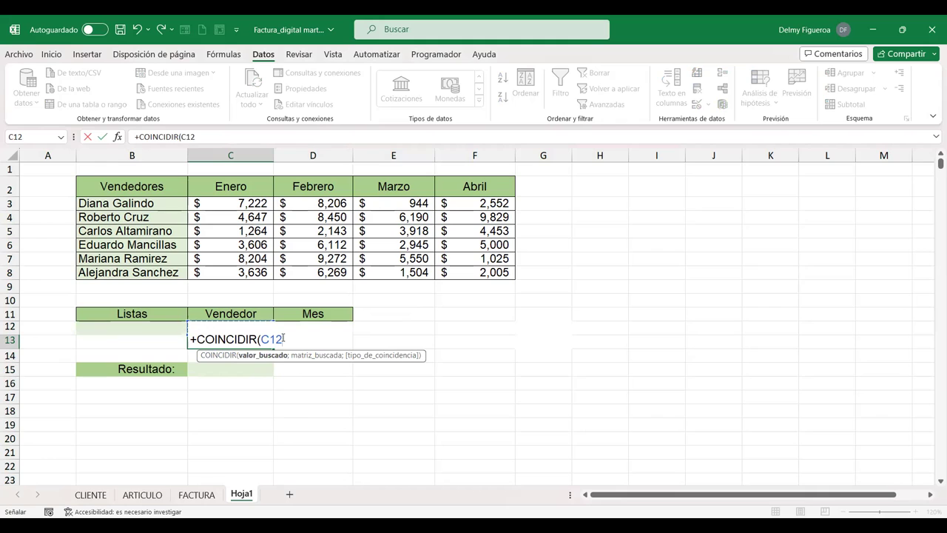
type(";")
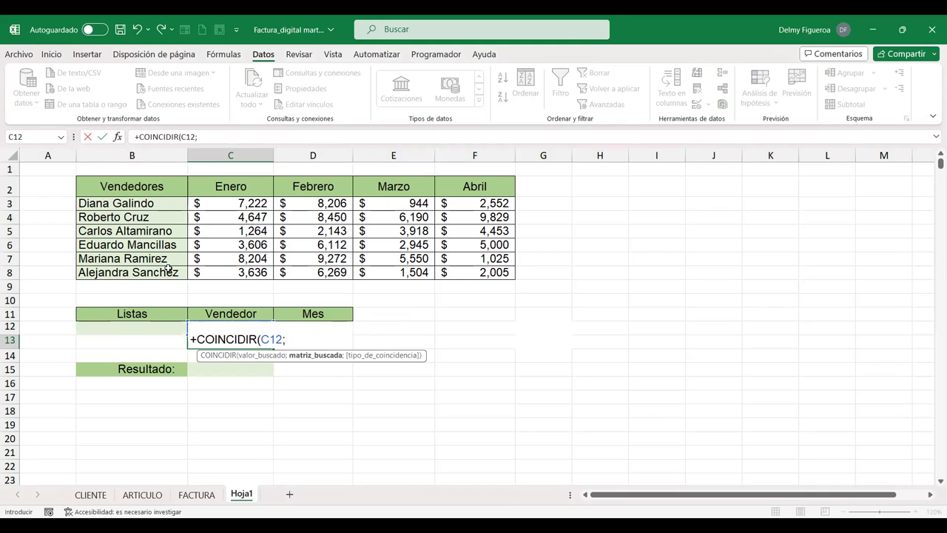
left_click(161, 203)
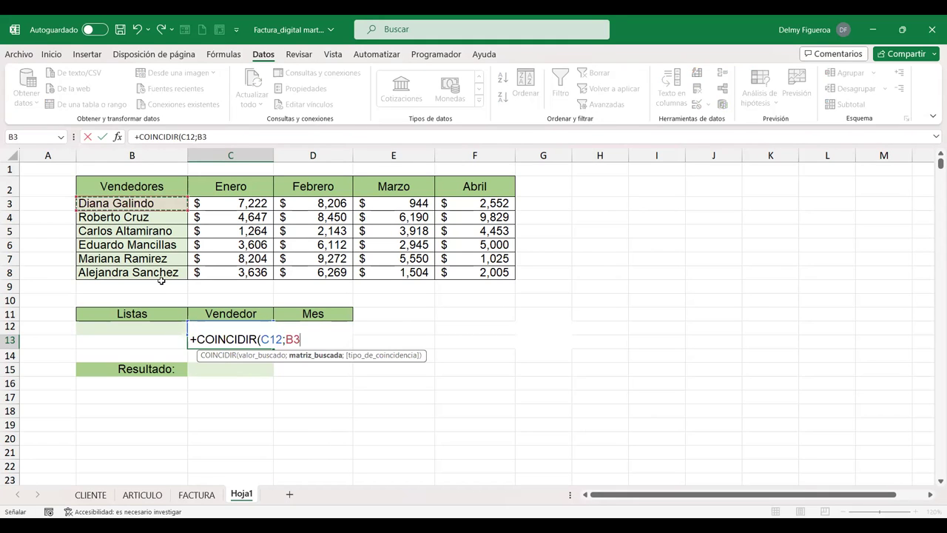
left_click_drag(161, 203, 164, 271)
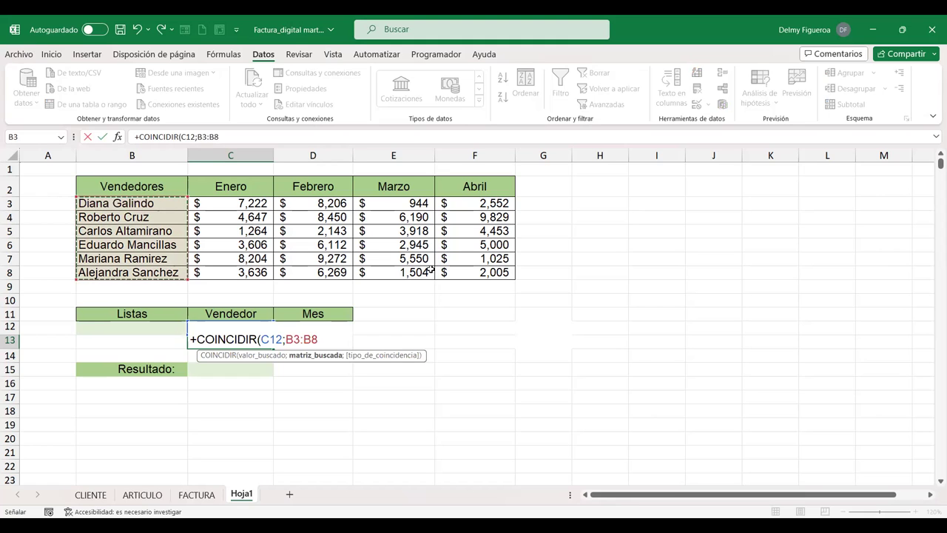
type(";")
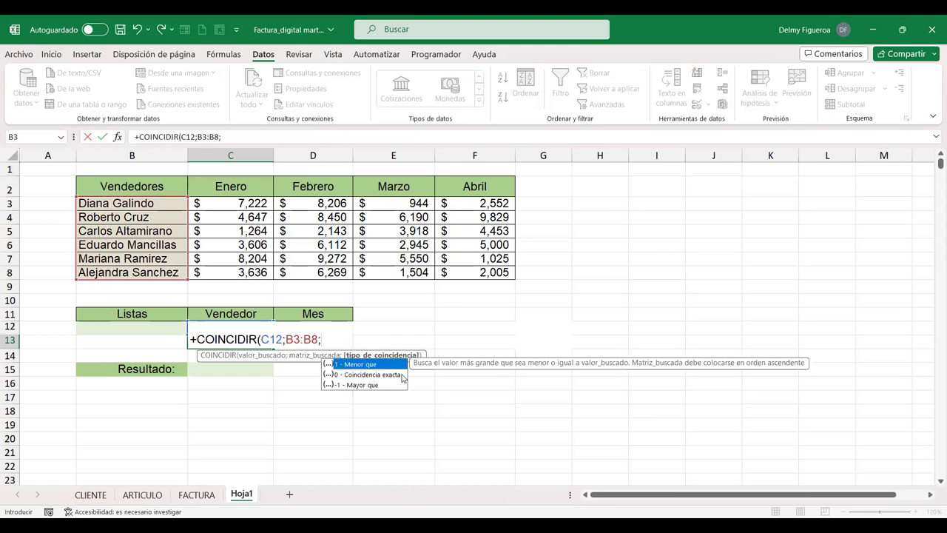
type("0")
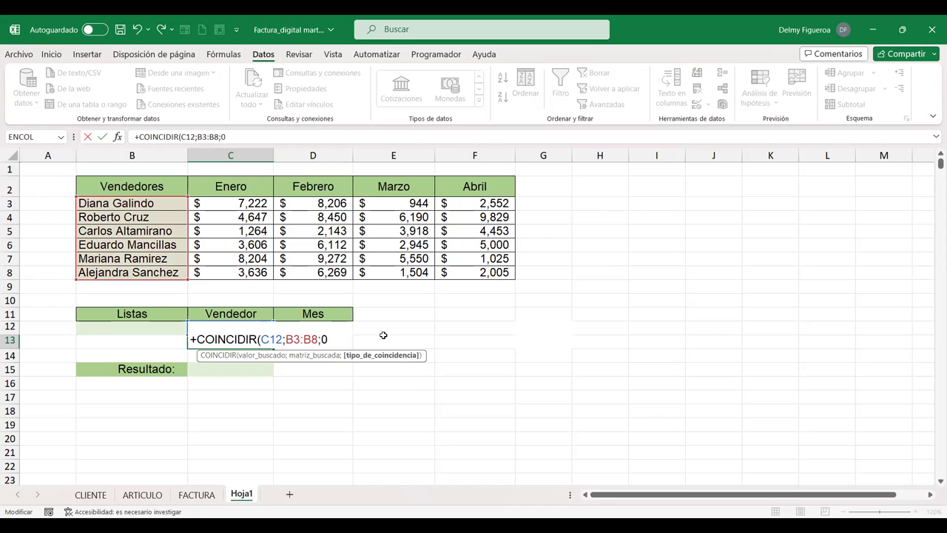
type(")")
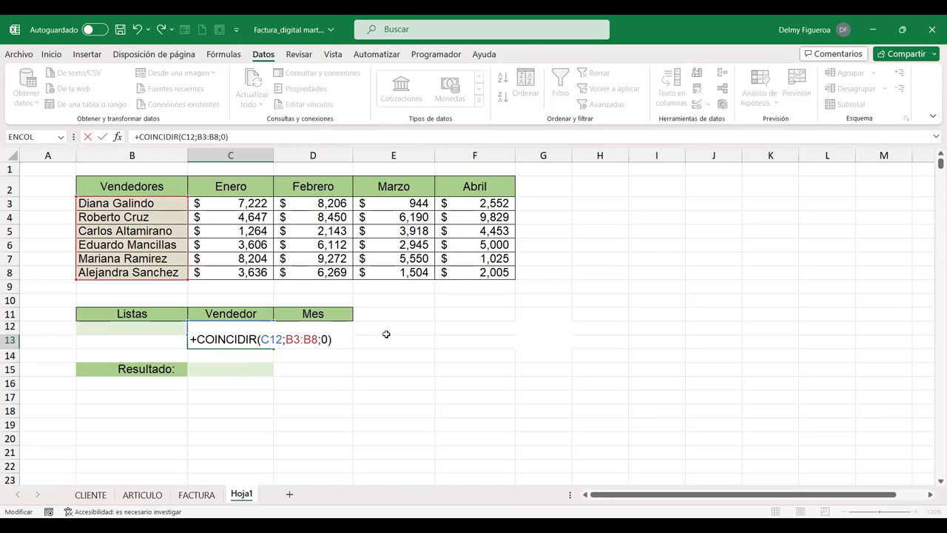
key("Return")
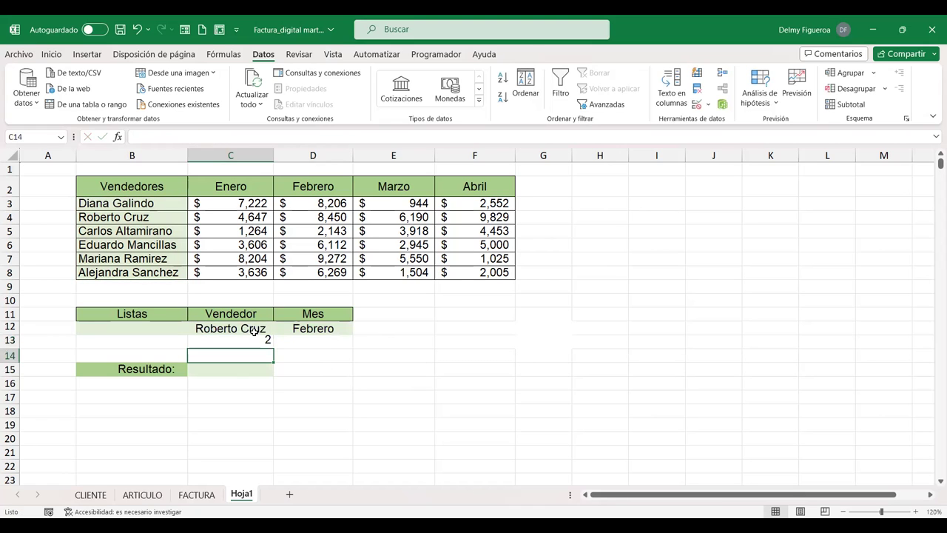
left_click(256, 339)
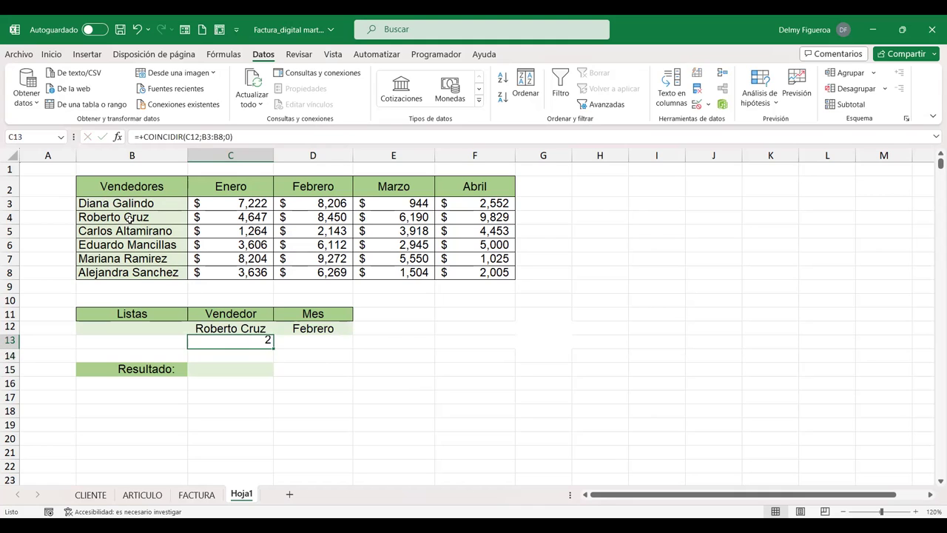
left_click(328, 343)
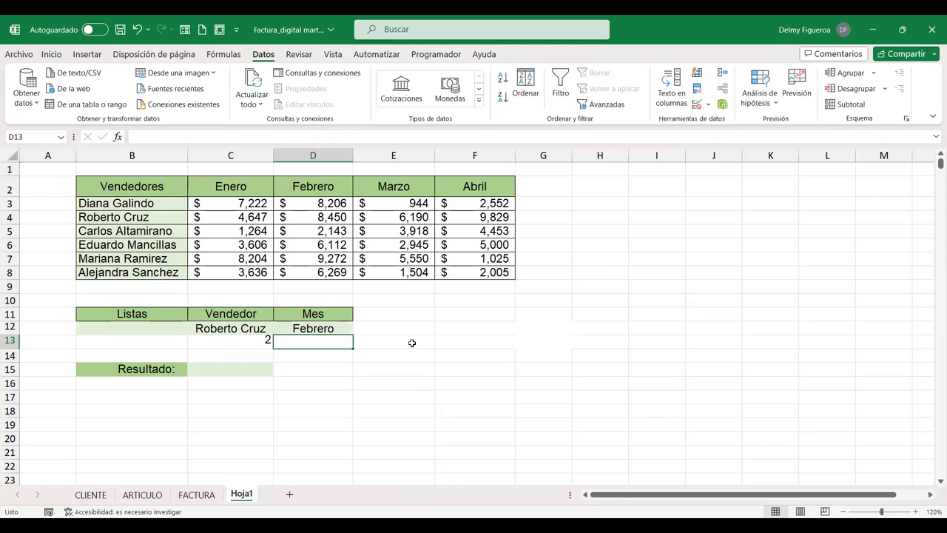
Step: Enter =COINCIDIR(D12;C2:F2;0) in D13 for the month's position among the headers
type("=")
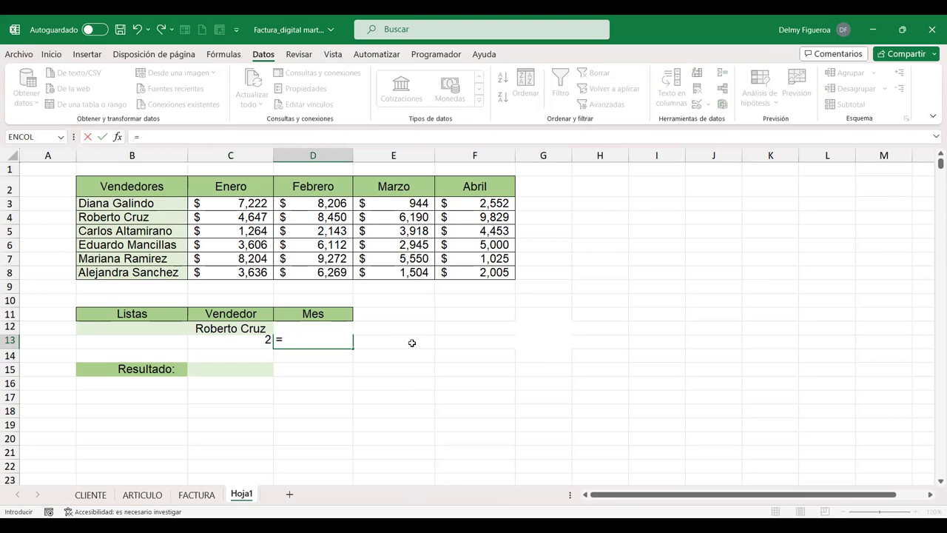
type("coin")
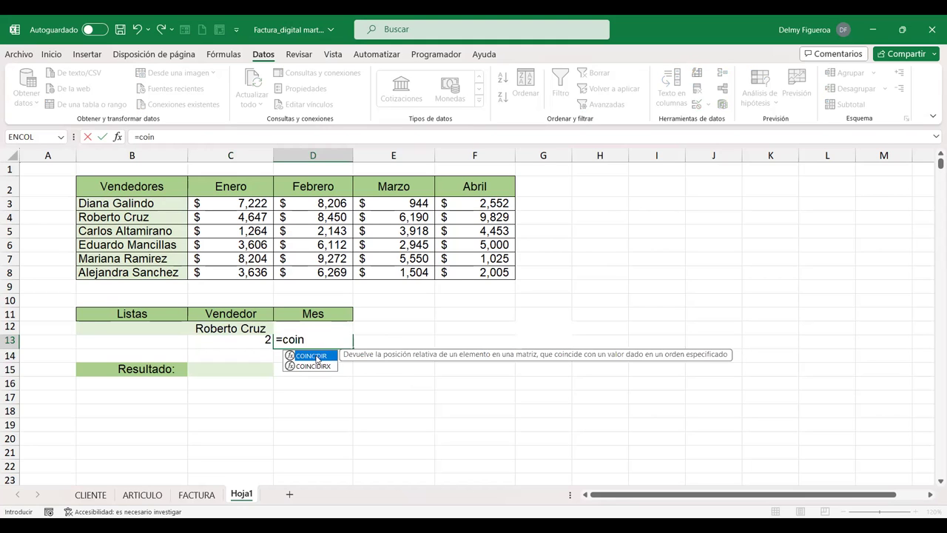
double_click(316, 358)
left_click(376, 326)
key("Left")
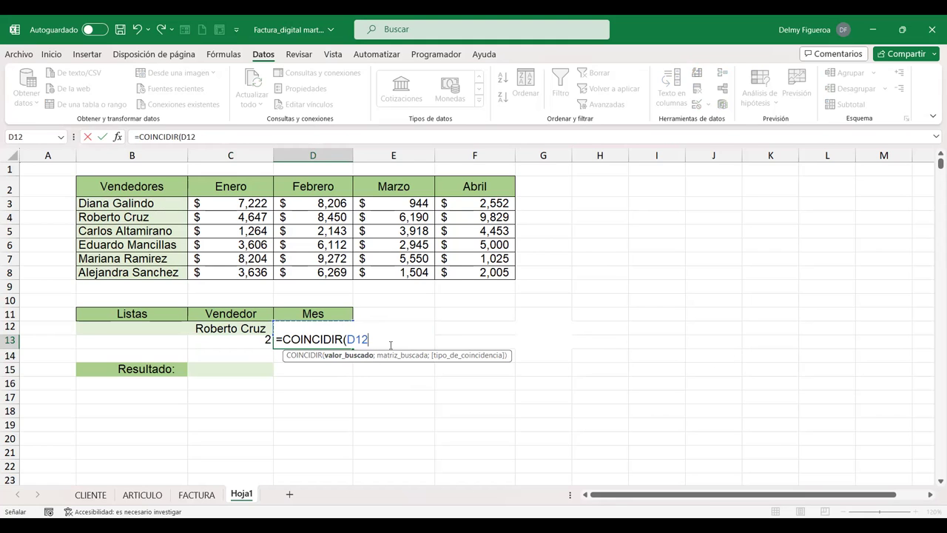
type(";")
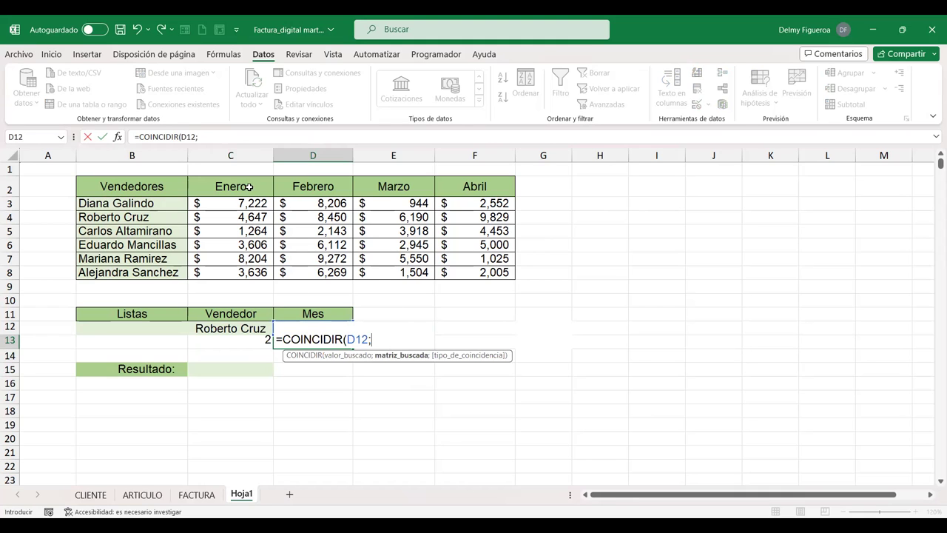
left_click_drag(249, 186, 341, 190)
left_click_drag(482, 192, 511, 194)
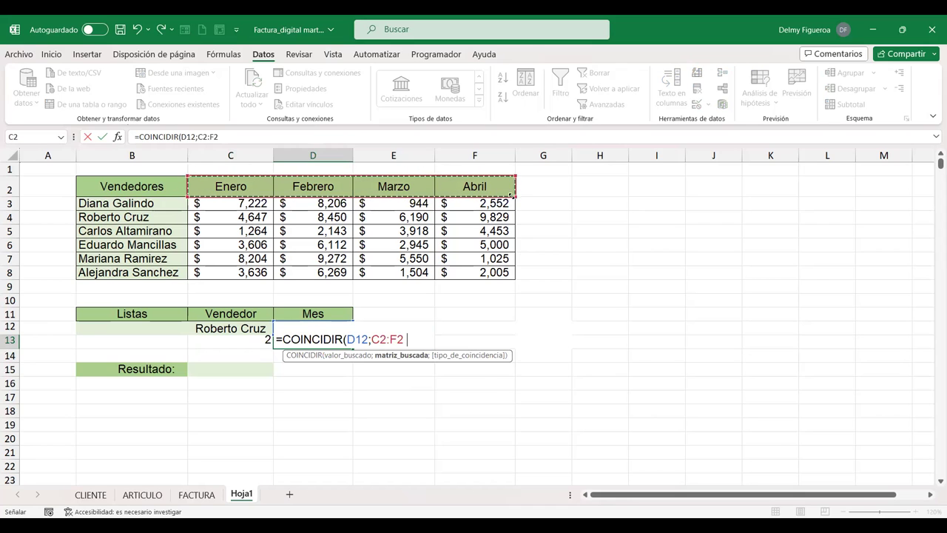
type(";0)")
key("Return")
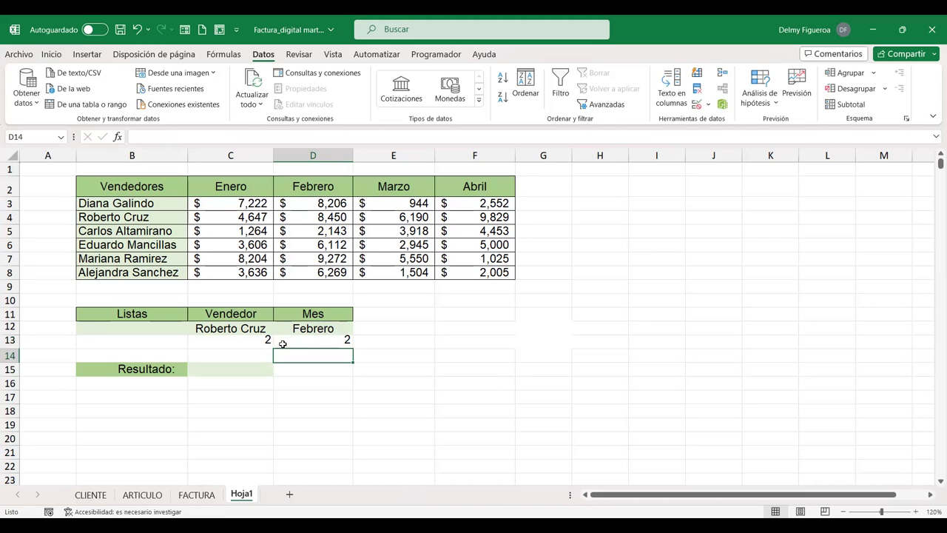
Step: Pick a different seller in C12 and Abril in D12, giving positions 5 and 4
left_click(264, 329)
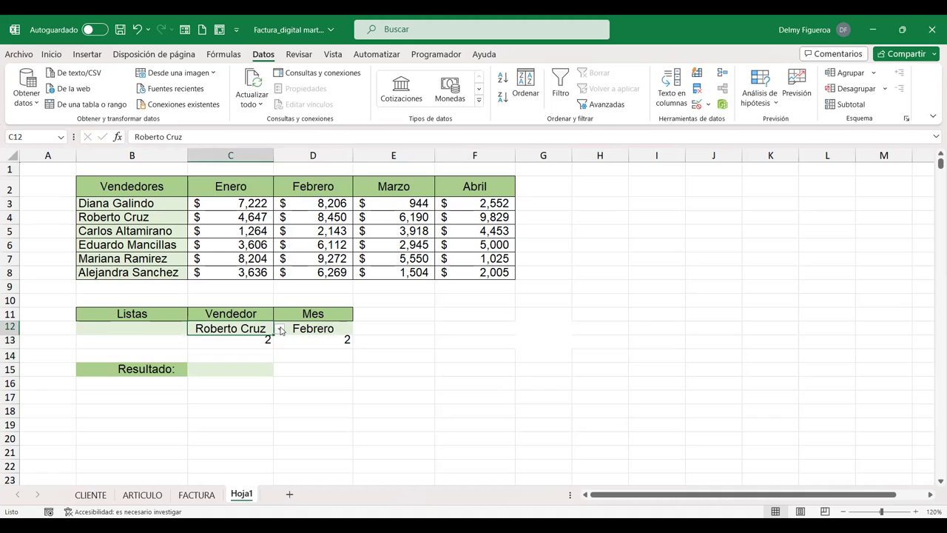
left_click(280, 328)
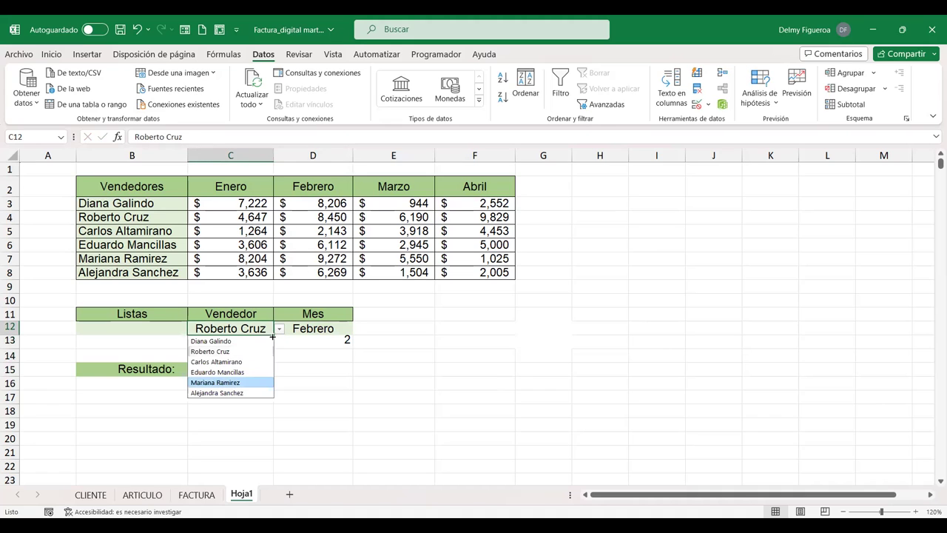
key("Return")
left_click(337, 330)
left_click(359, 330)
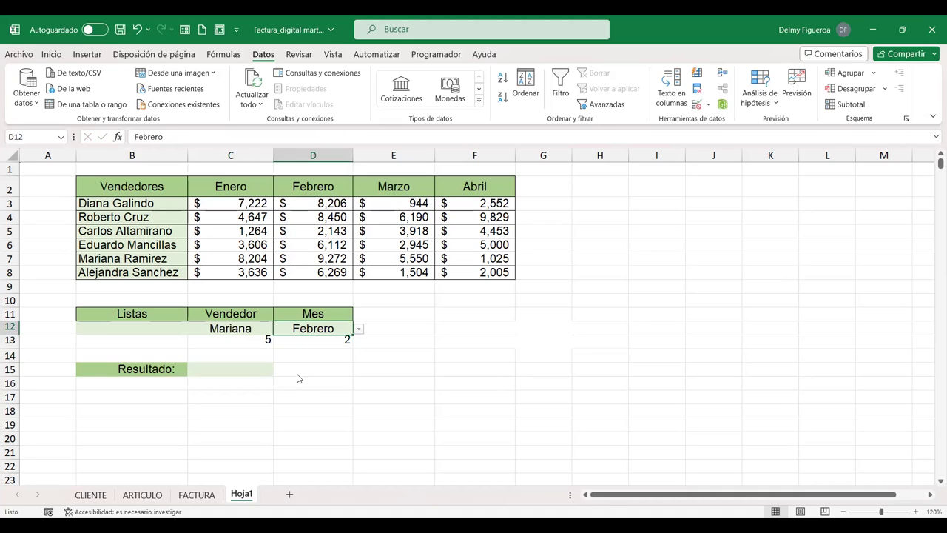
left_click(297, 372)
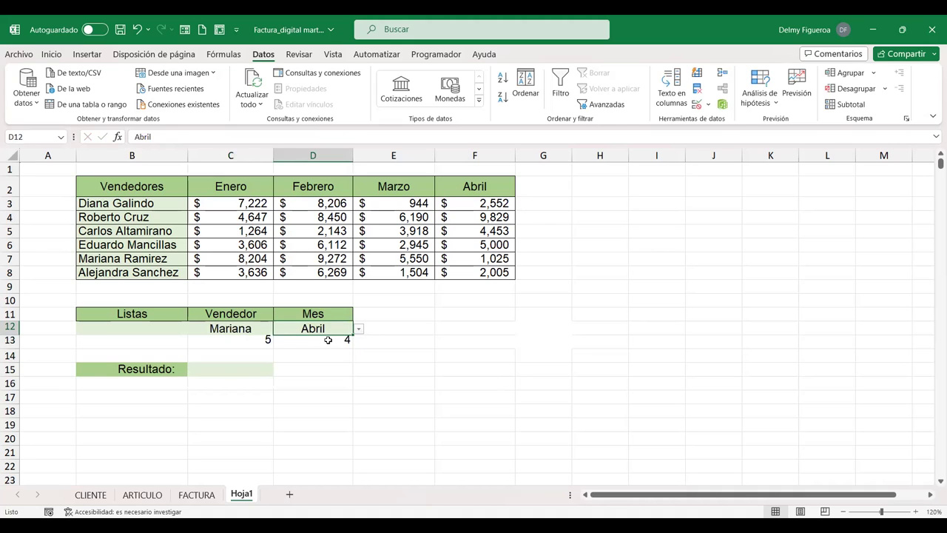
left_click(226, 370)
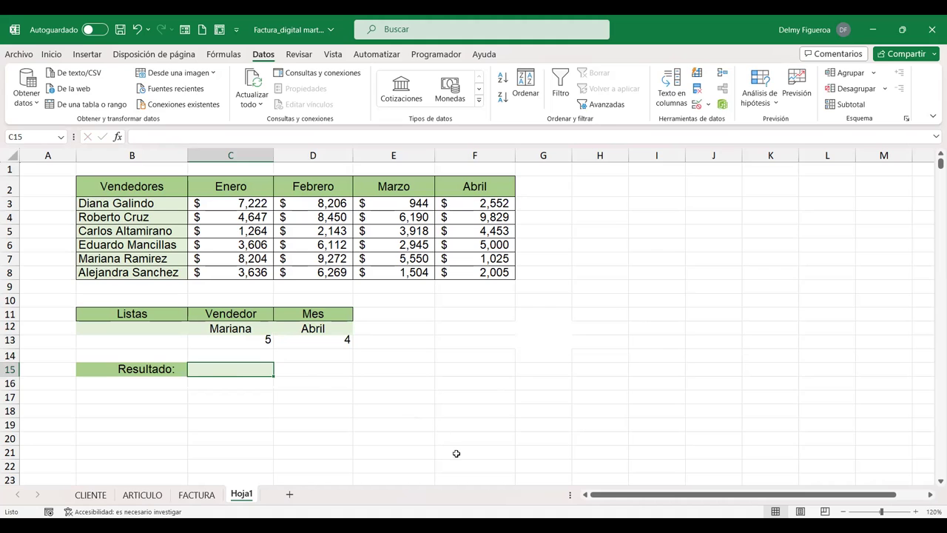
Step: Enter =INDICE(C3:F8;C13;D13) in C15 so Resultado shows $1,025
type("=i")
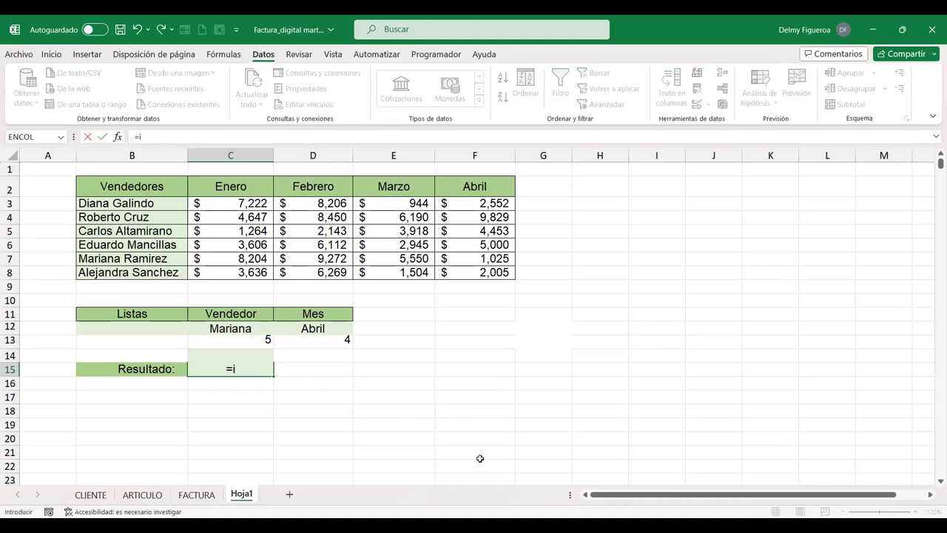
type("ndi")
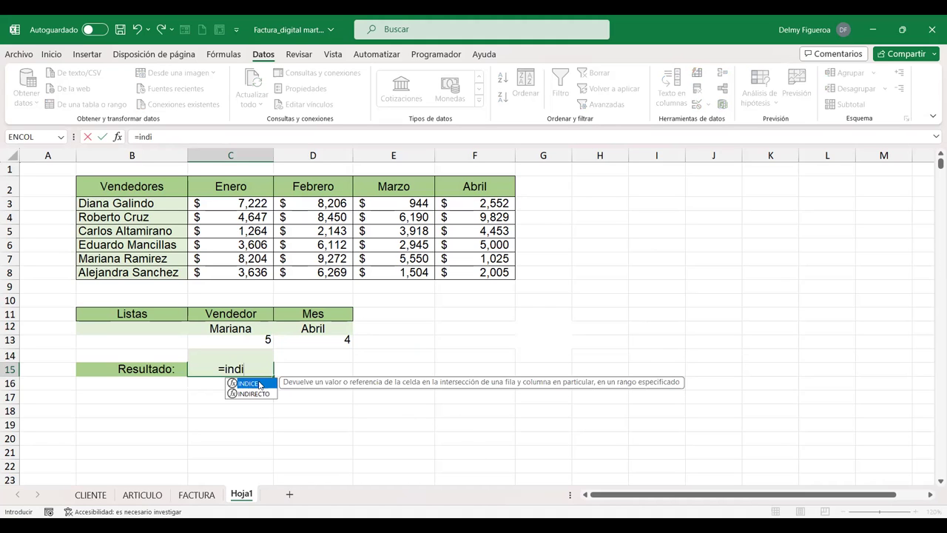
double_click(249, 383)
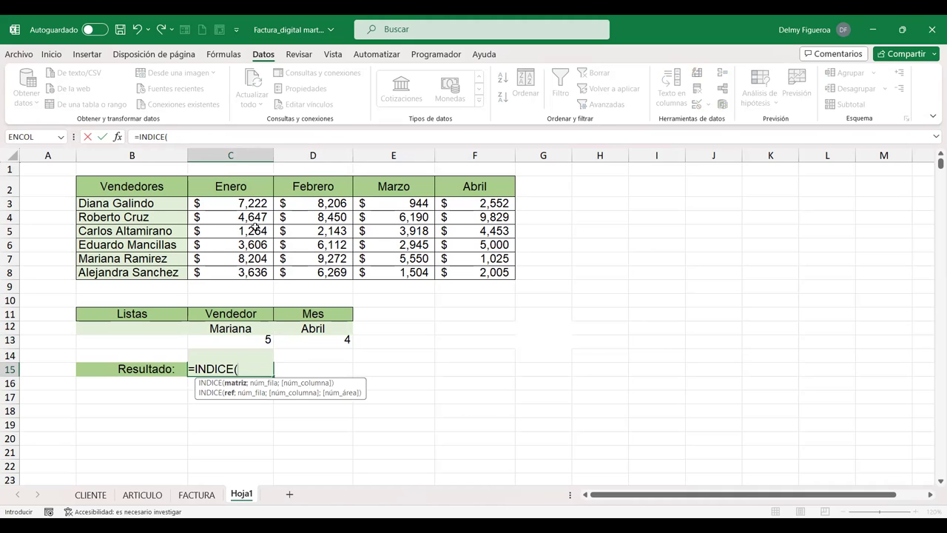
left_click_drag(264, 205, 496, 270)
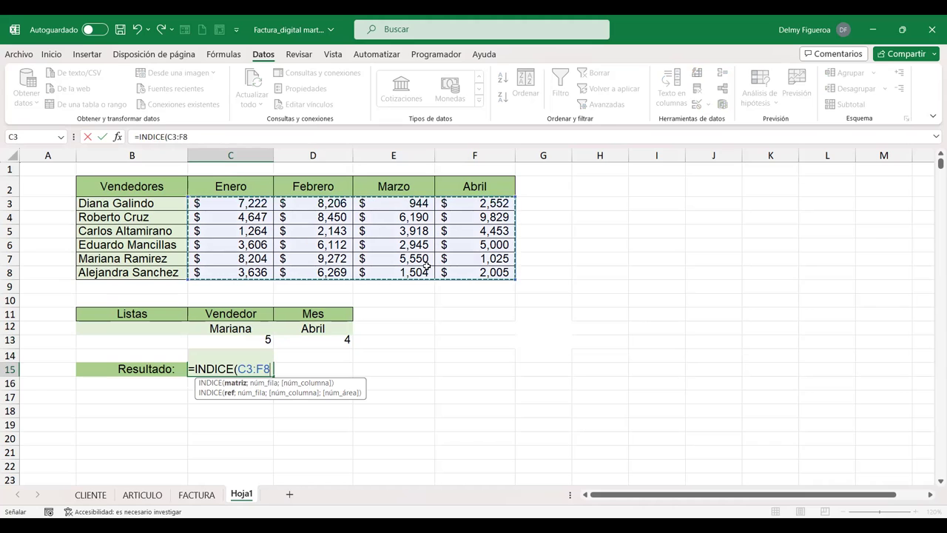
type(";")
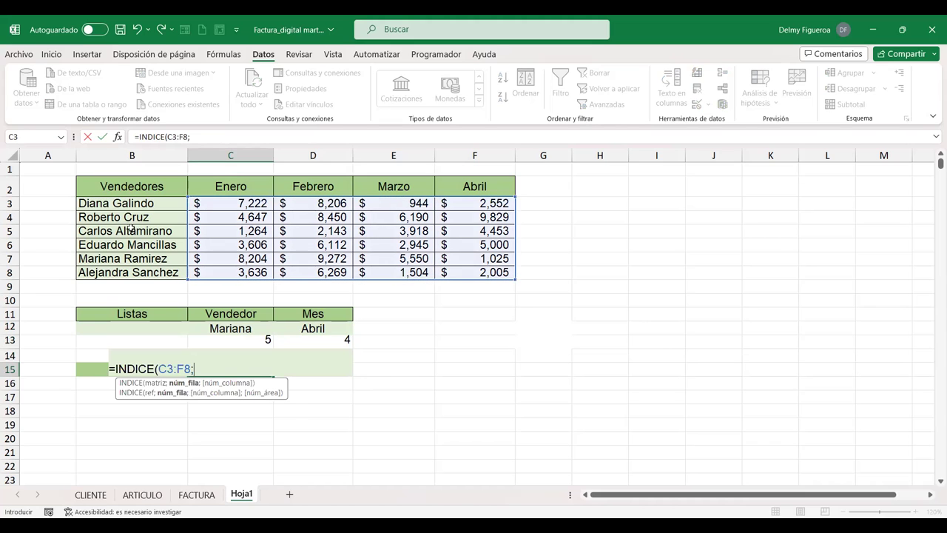
left_click(251, 340)
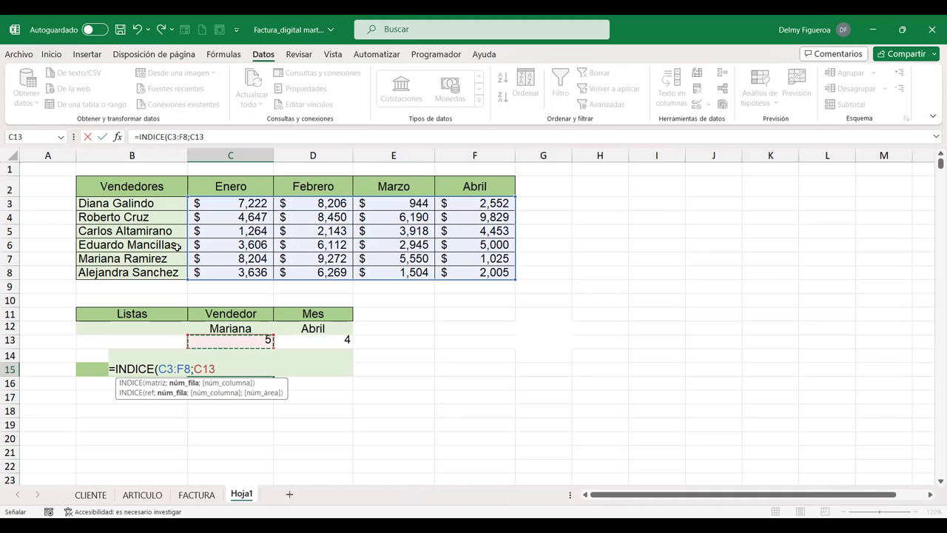
type(";")
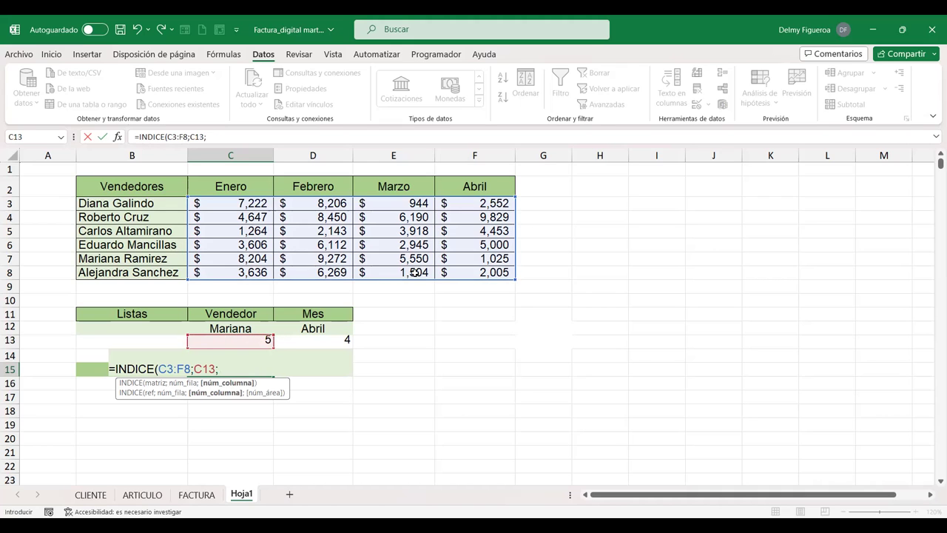
left_click(345, 339)
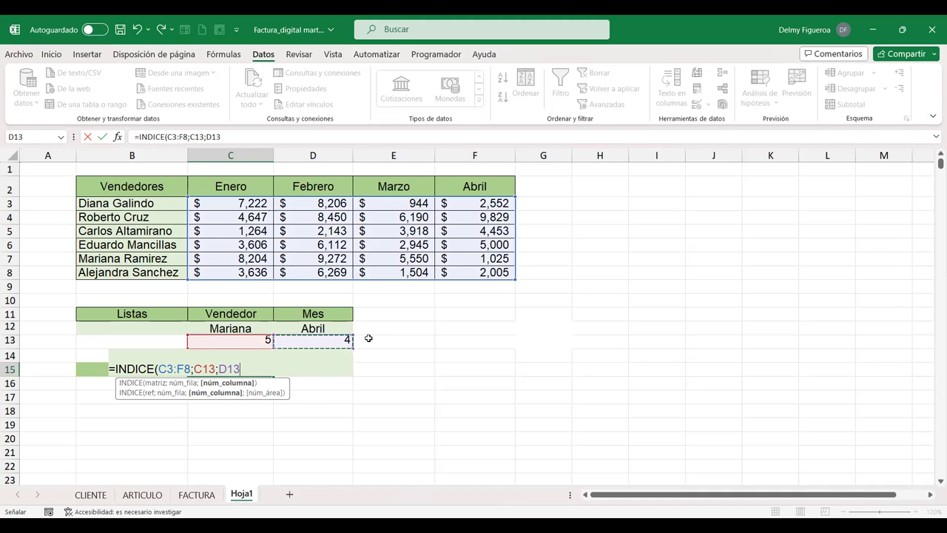
type(")")
key("Return")
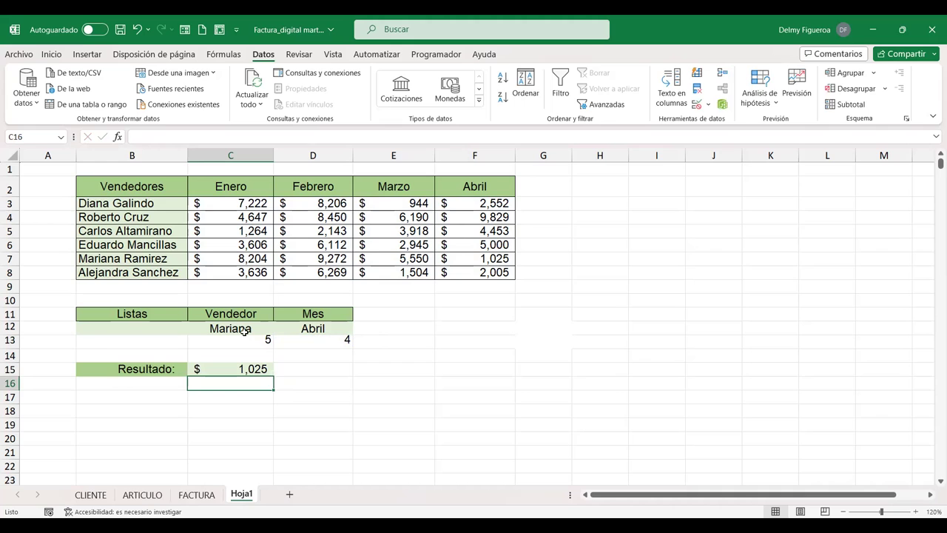
left_click(248, 330)
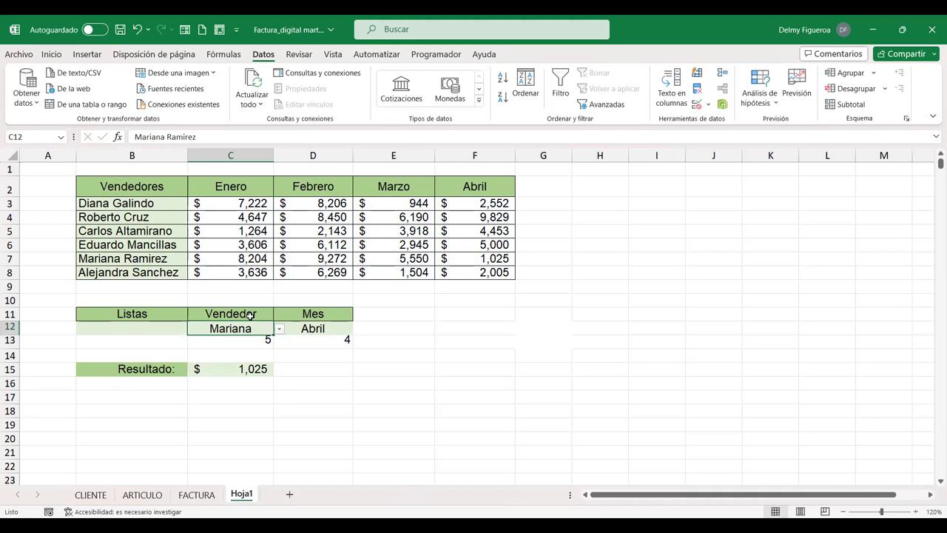
left_click(9, 258)
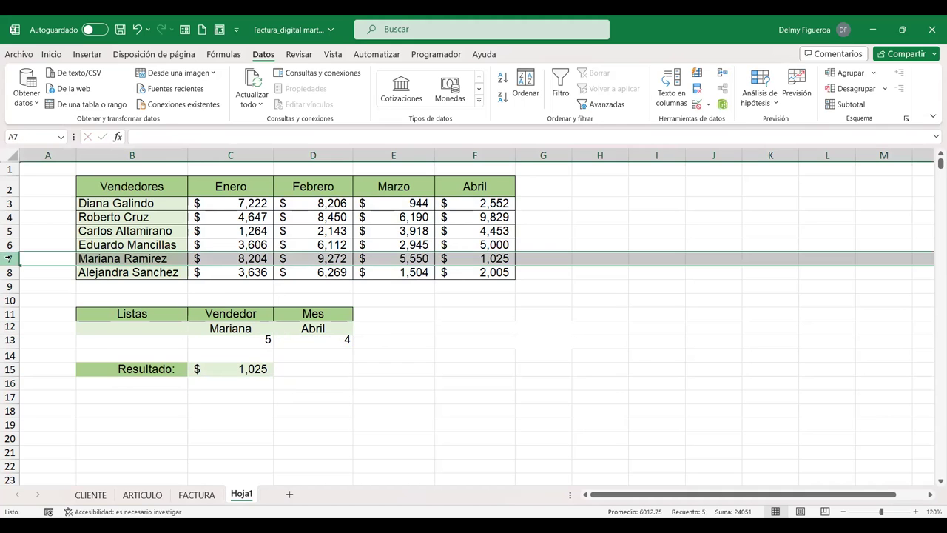
left_click(497, 151, "ctrl")
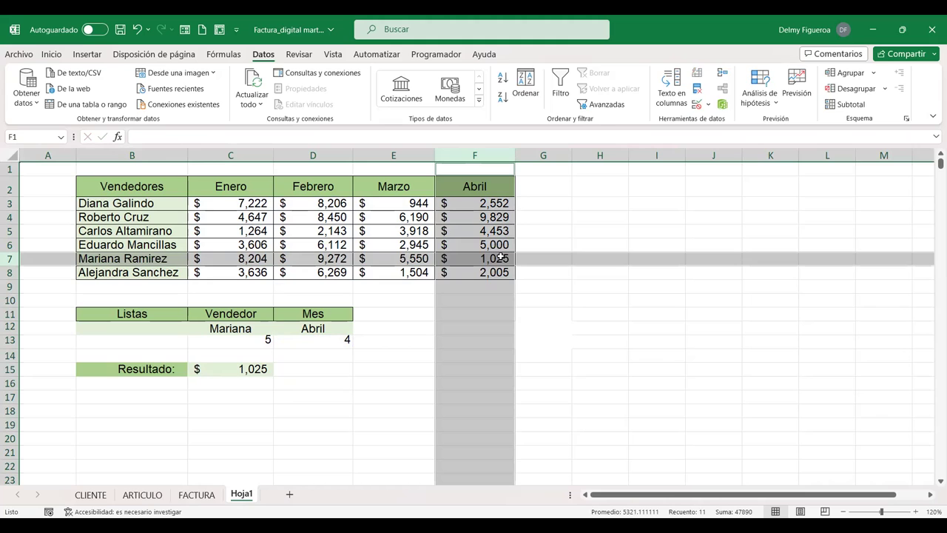
left_click(257, 339)
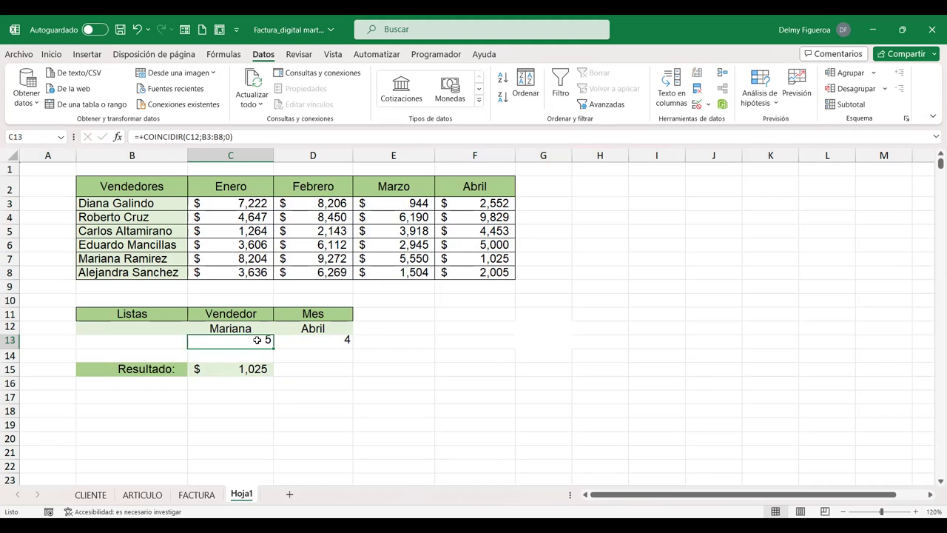
Step: Replace the C13 reference in C15's INDICE with the COINCIDIR(C12;B3:B8;0) expression
double_click(257, 339)
left_click_drag(203, 339, 342, 339)
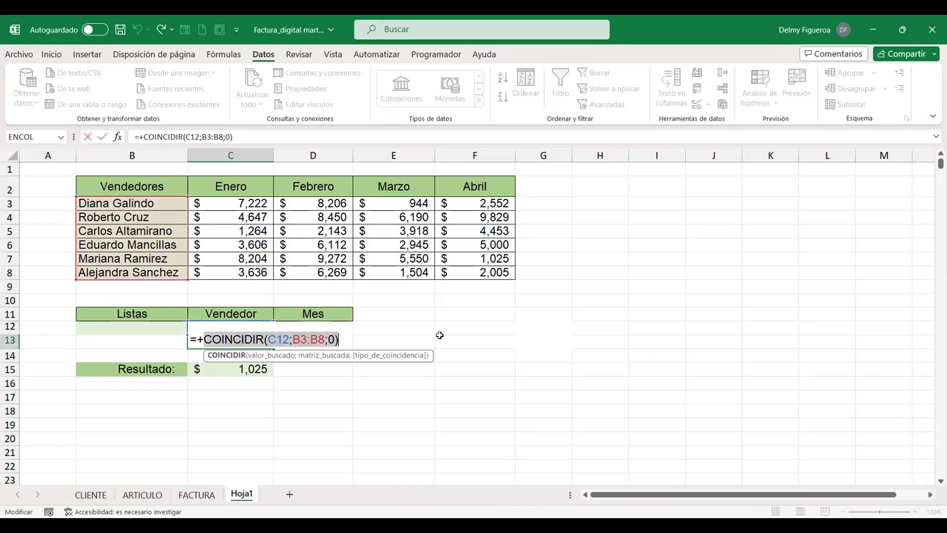
key("Return")
double_click(259, 370)
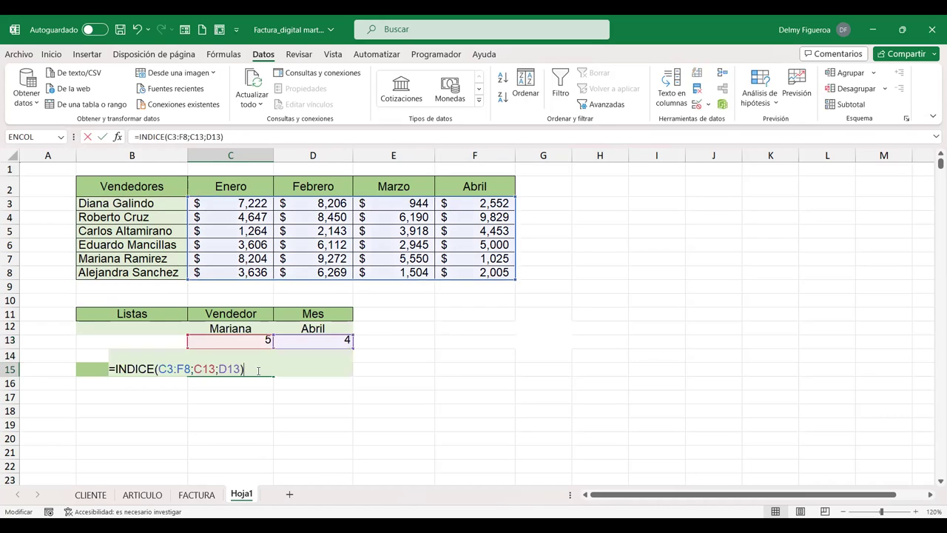
left_click(193, 367)
key("shift+Right")
key("shift+Right")
key("shift+Right")
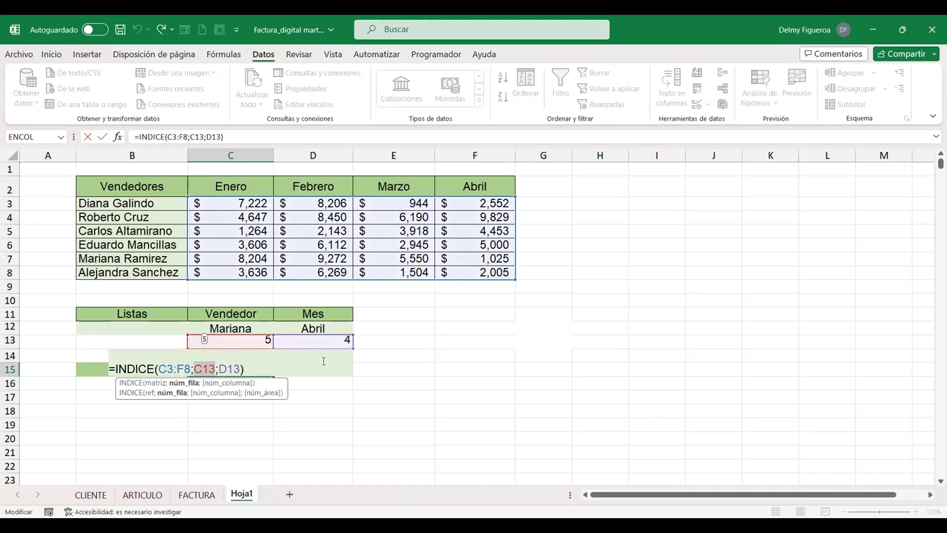
key("ctrl+v")
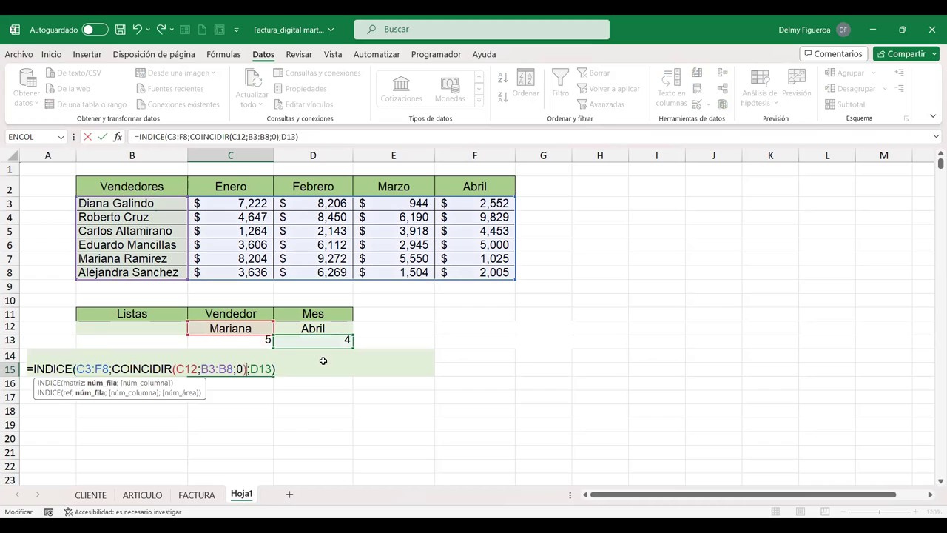
key("Return")
Step: Empty the C13 helper cell and bring D13's month COINCIDIR expression into the C15 formula
left_click(245, 340)
key("Delete")
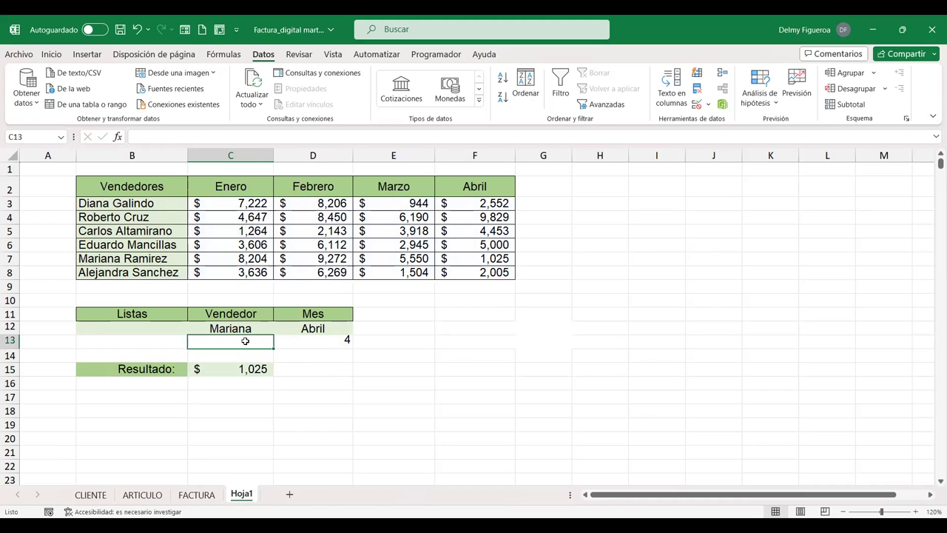
key("Right")
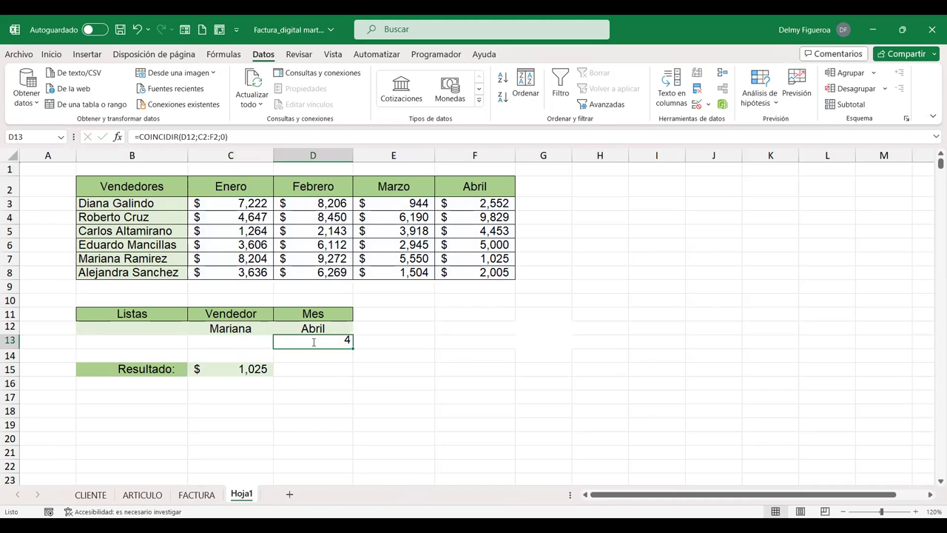
double_click(314, 342)
left_click_drag(282, 339, 422, 339)
key("ctrl+c")
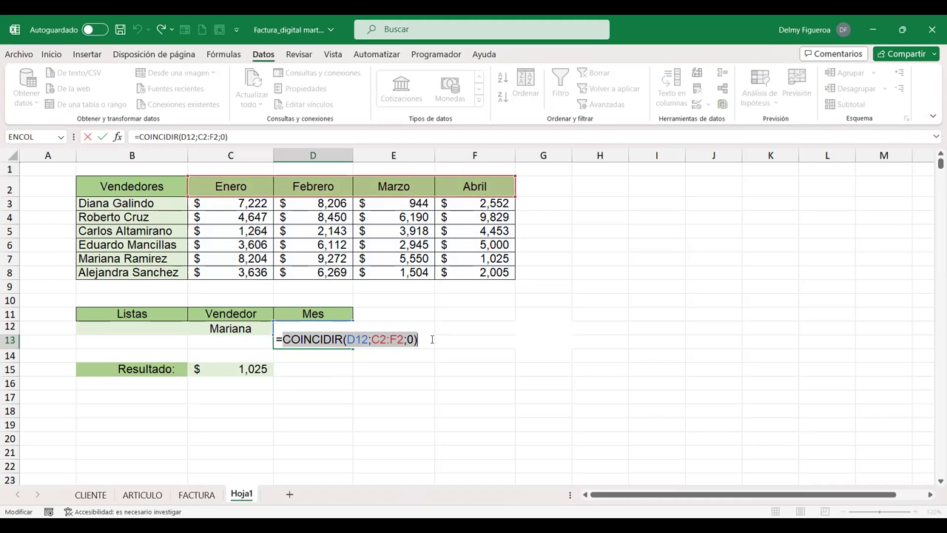
key("Return")
left_click(243, 368)
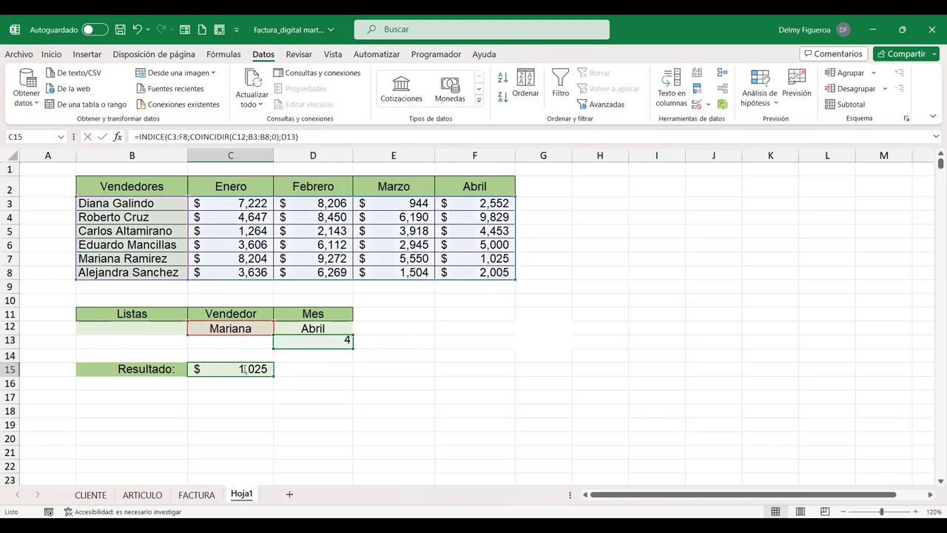
double_click(240, 368)
double_click(323, 368)
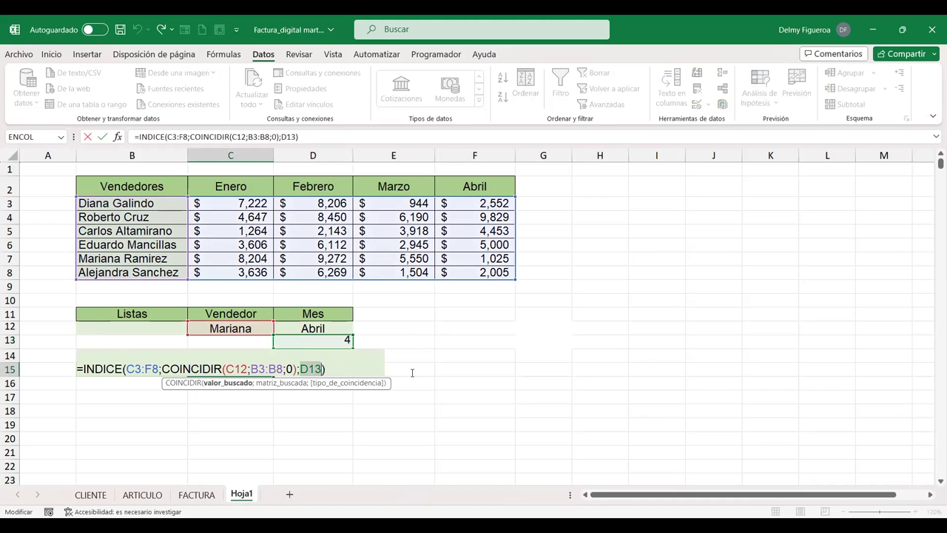
key("Return")
Step: Choose the fourth seller and Marzo so Resultado shows $2,945
left_click(255, 330)
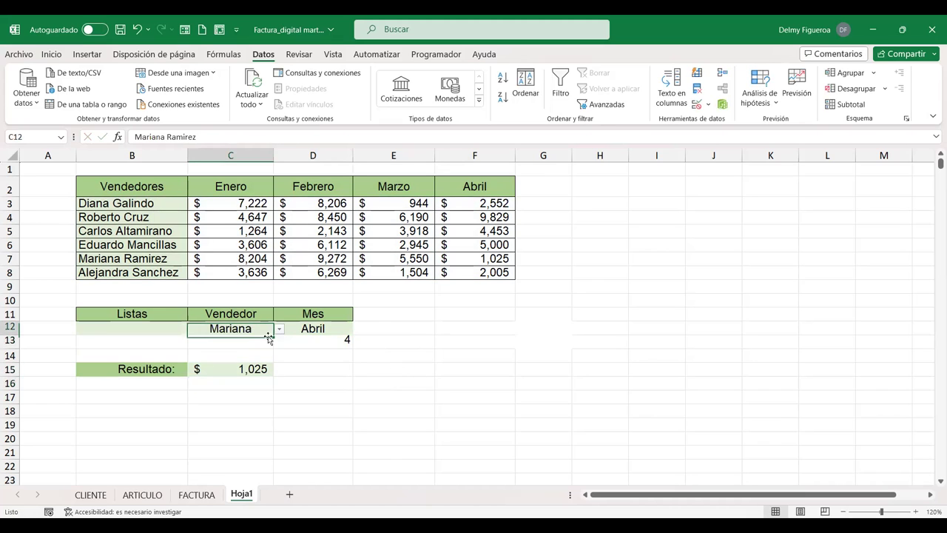
key("alt+Down")
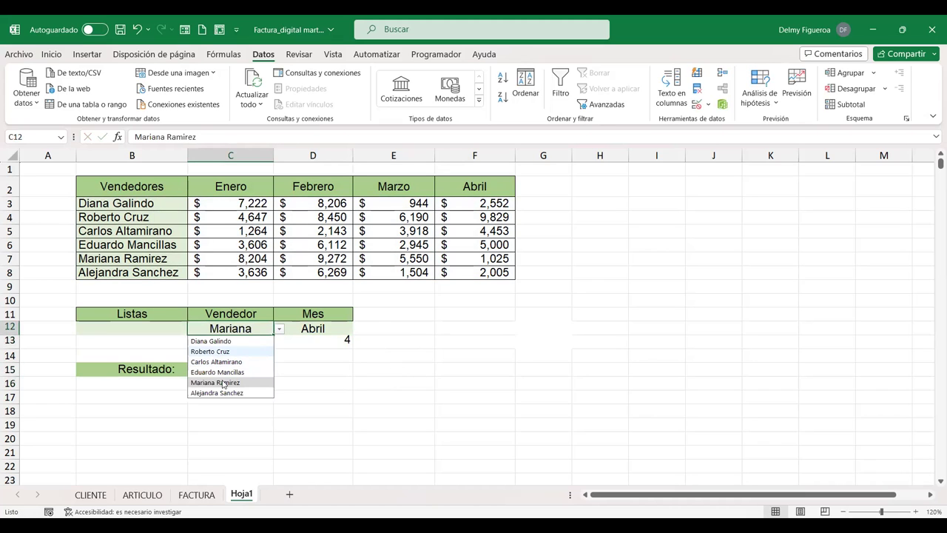
left_click(240, 374)
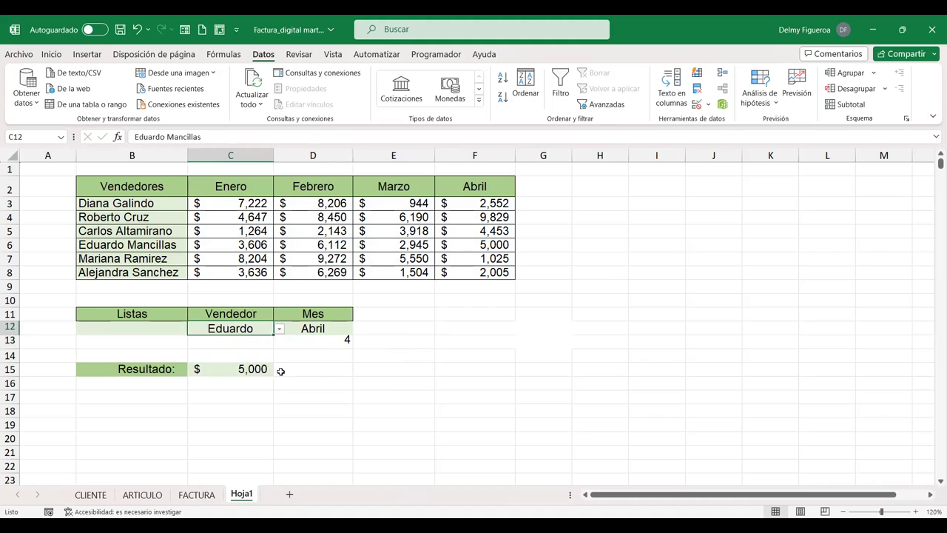
left_click(9, 244)
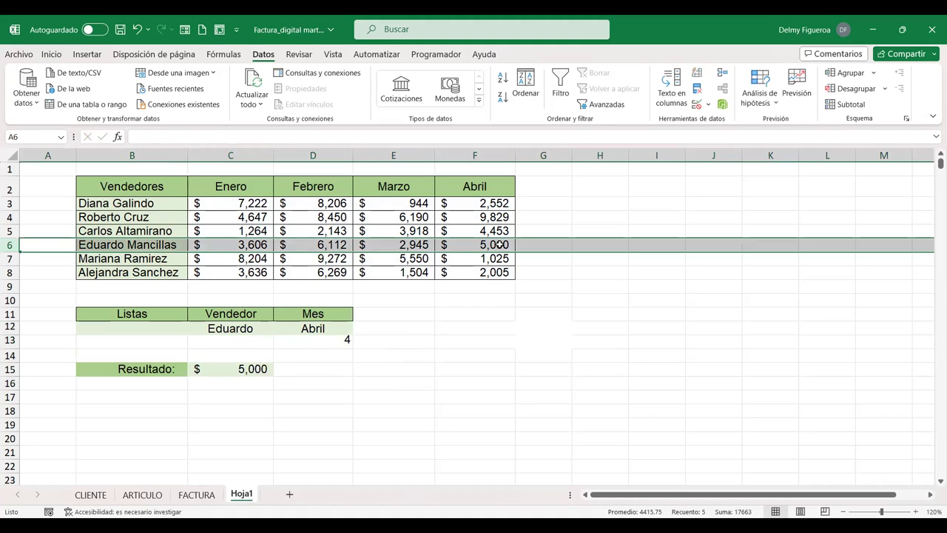
left_click(311, 328)
left_click(359, 329)
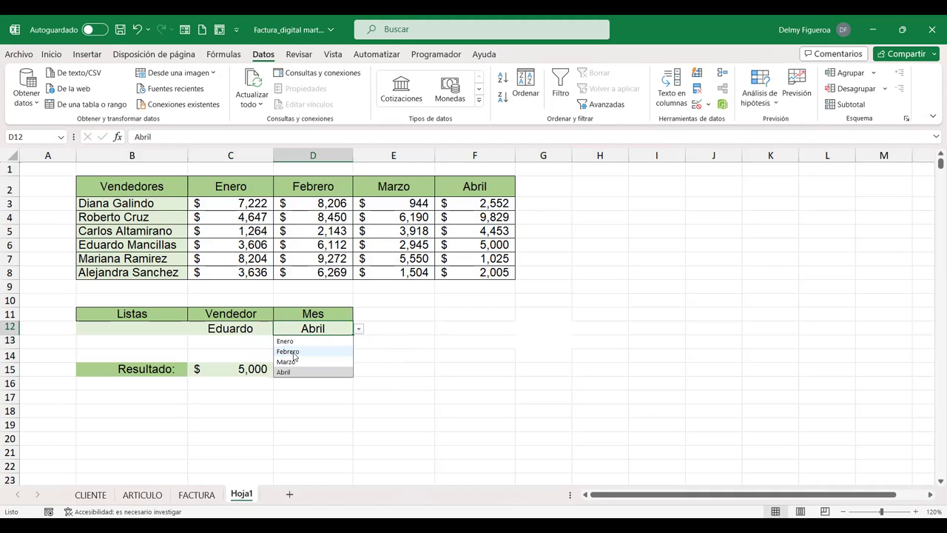
left_click(293, 361)
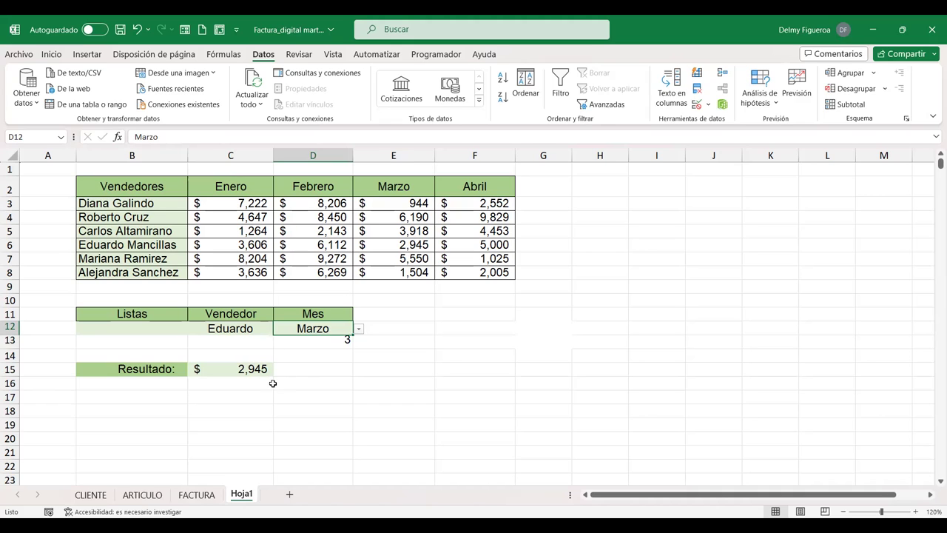
left_click(413, 373)
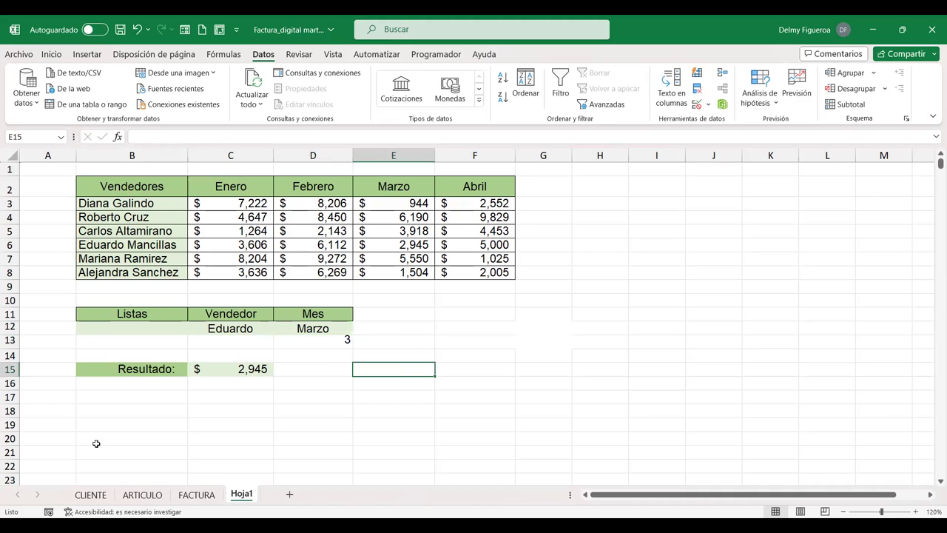
left_click(240, 405)
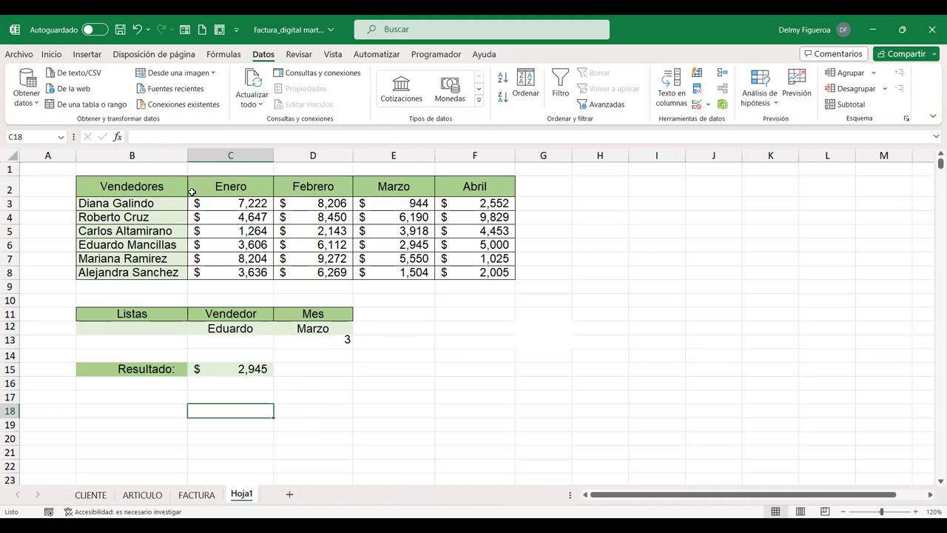
Step: Insert three blank rows above the sales table and title it TIENDA 1 in B4
left_click(10, 189)
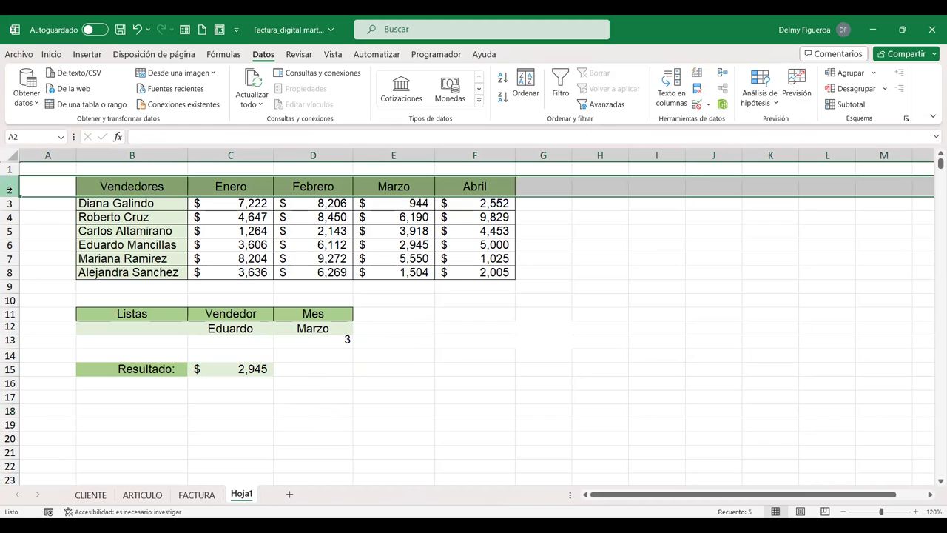
right_click(9, 189)
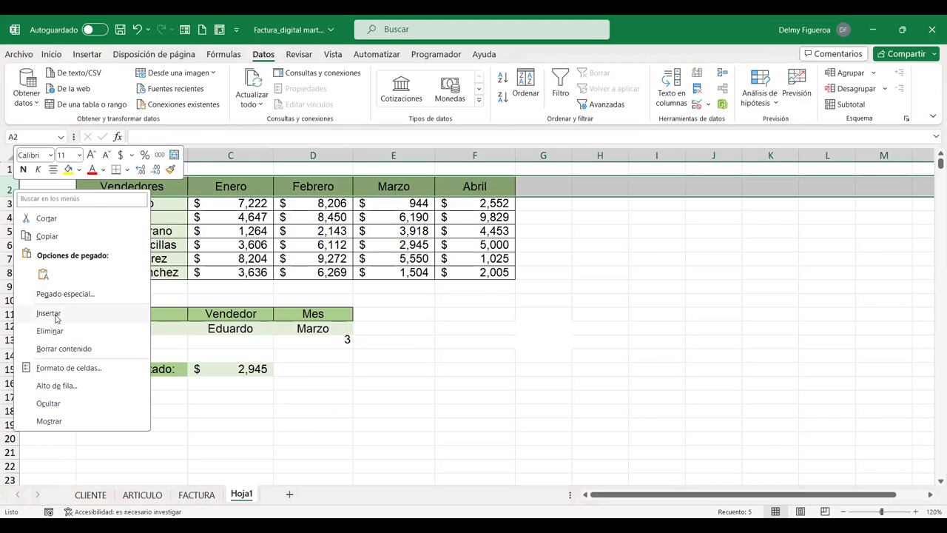
left_click(56, 315)
key("ctrl+plus")
key("ctrl+plus")
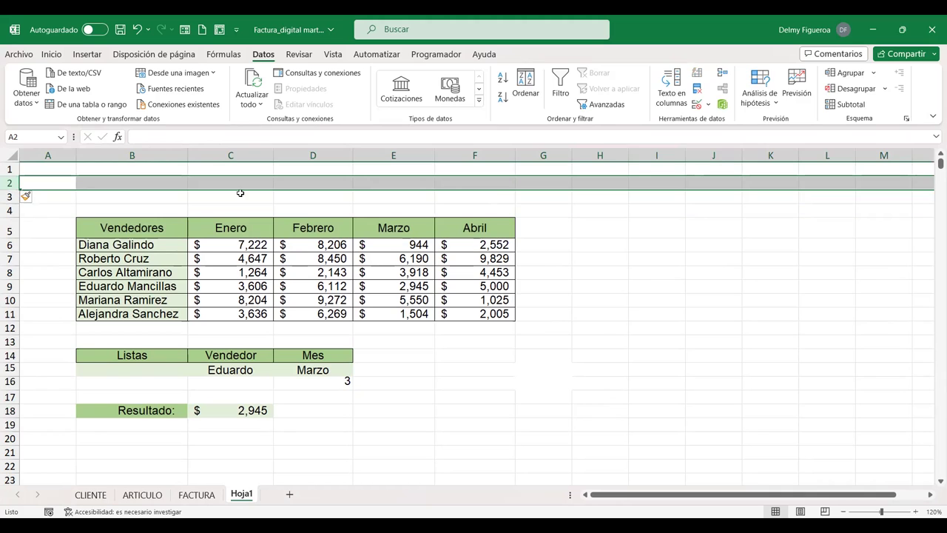
left_click(156, 208)
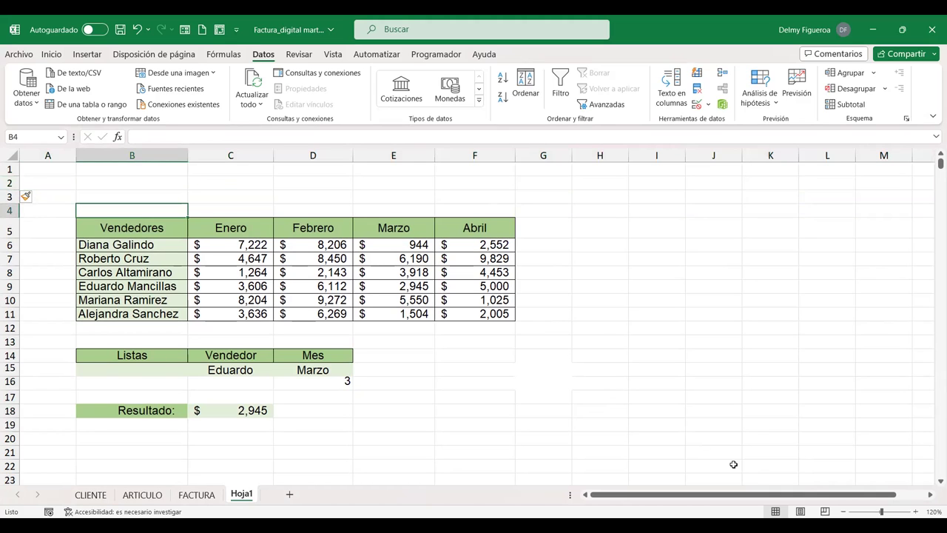
type("TIENDA 1")
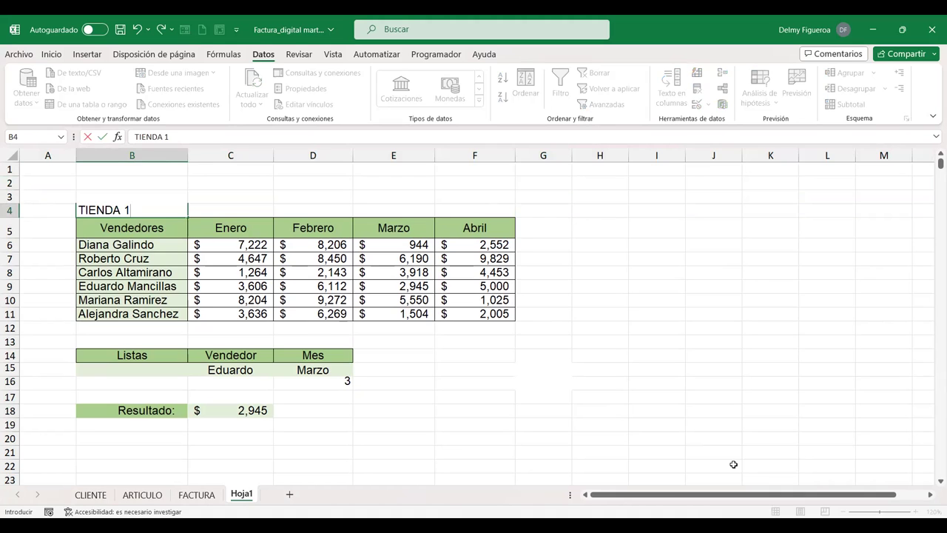
left_click(747, 355)
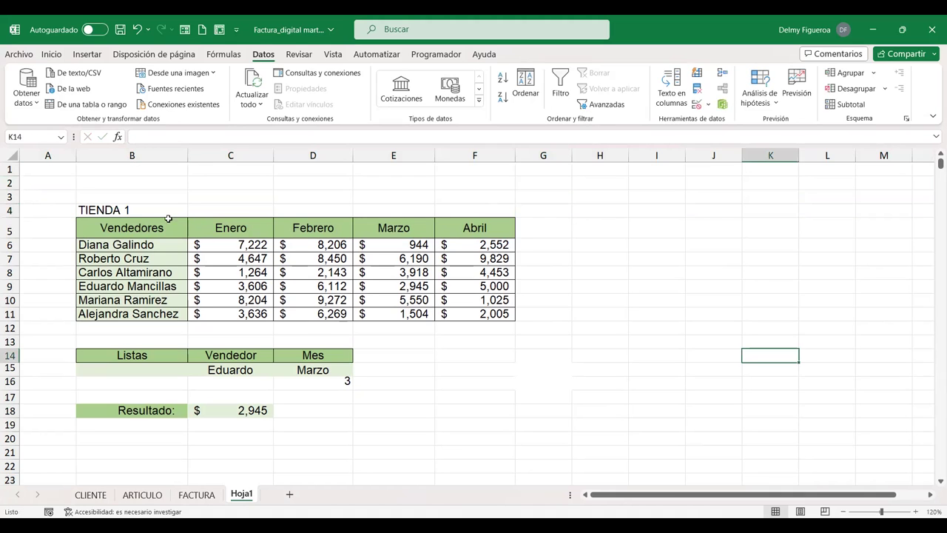
Step: Copy the TIENDA 1 table B4:F11 to H4
left_click_drag(135, 222, 370, 229)
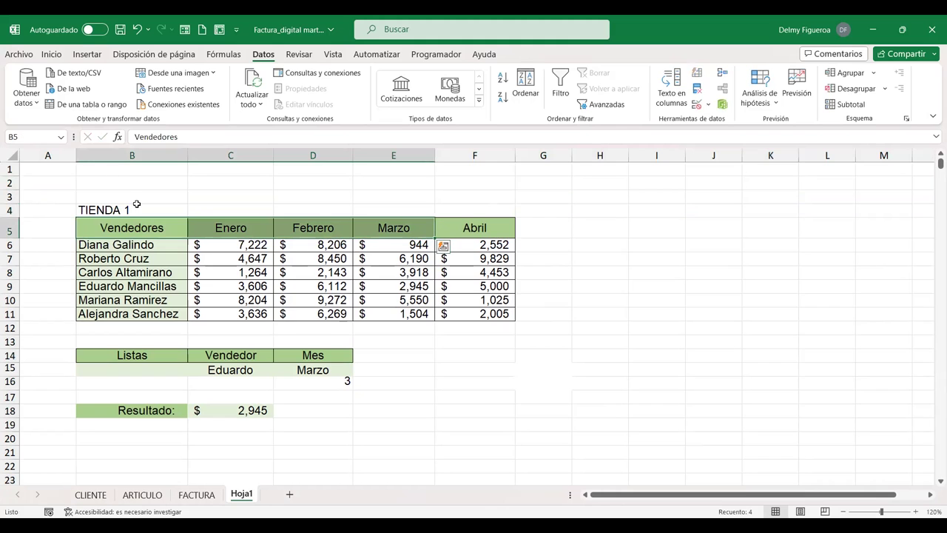
left_click_drag(147, 209, 496, 313)
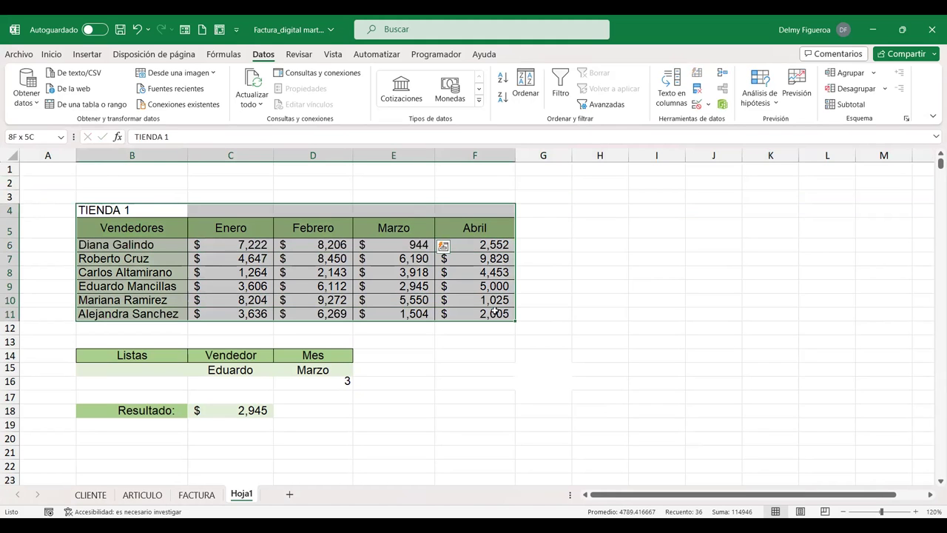
key("ctrl+c")
left_click(603, 209)
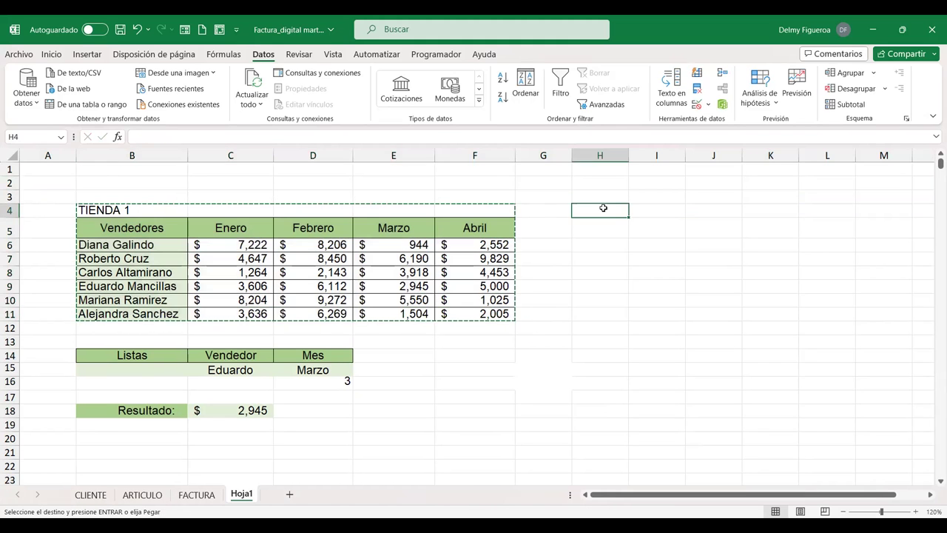
key("ctrl+v")
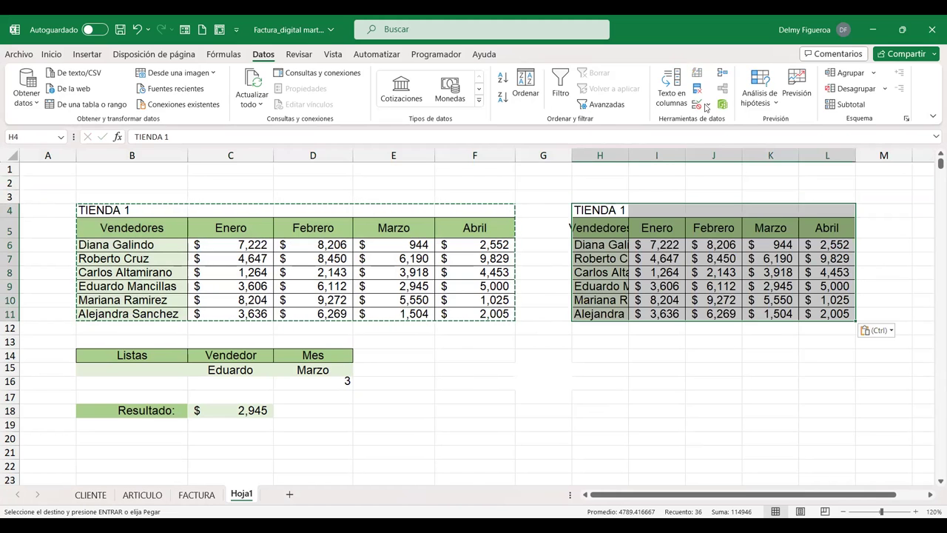
Step: Auto-fit the copy's column widths and clear its monthly sales figures I6:L11
left_click(51, 54)
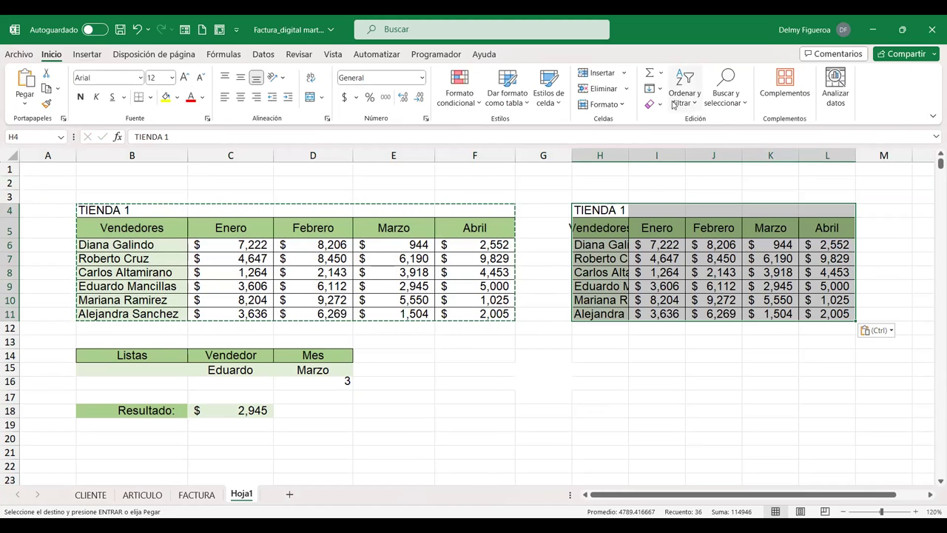
left_click(625, 108)
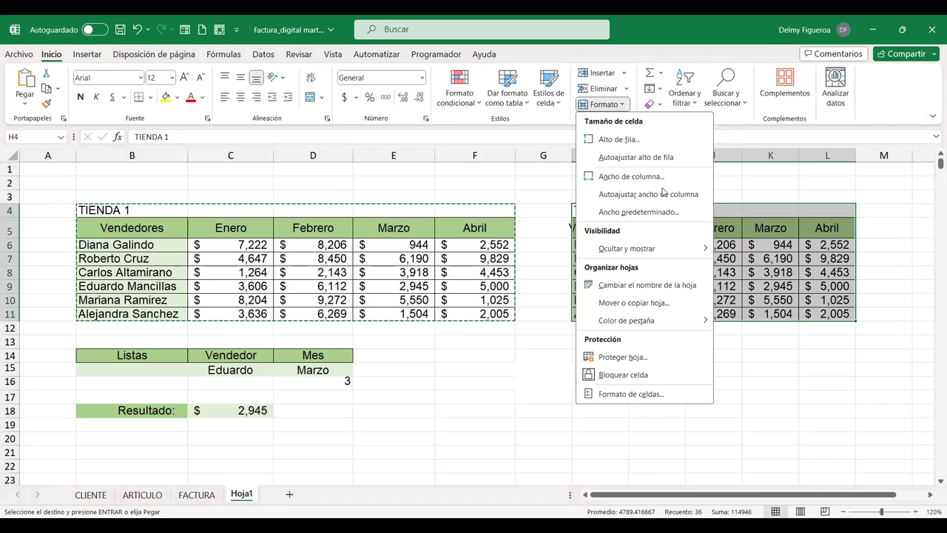
left_click(675, 194)
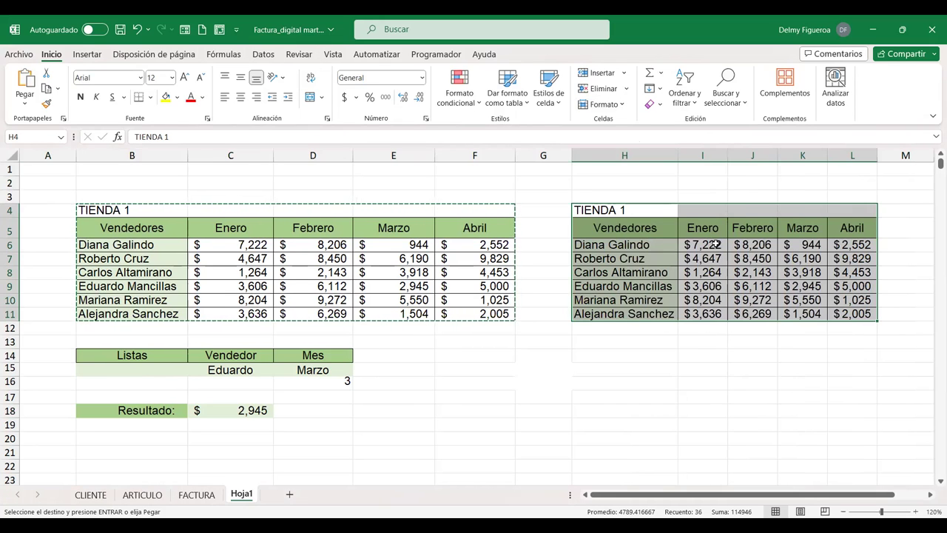
left_click_drag(699, 245, 856, 313)
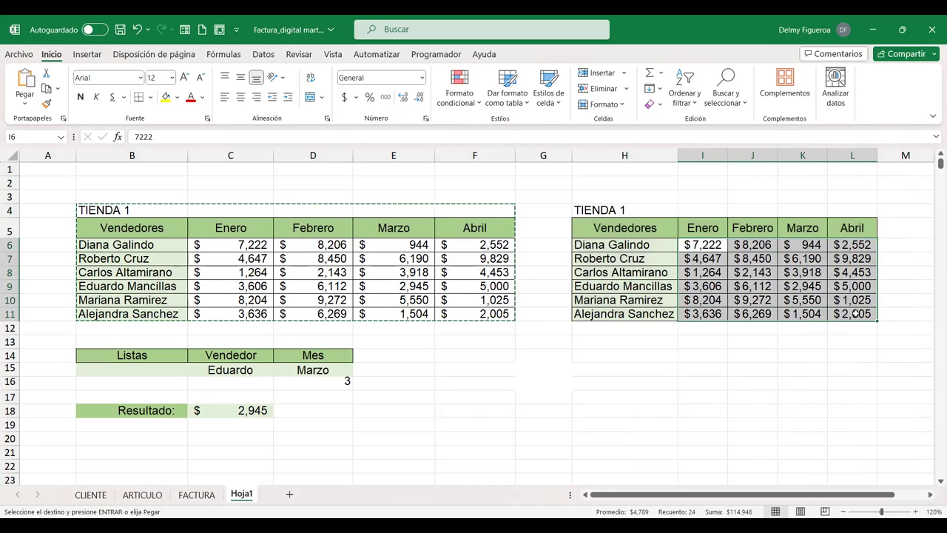
key("Delete")
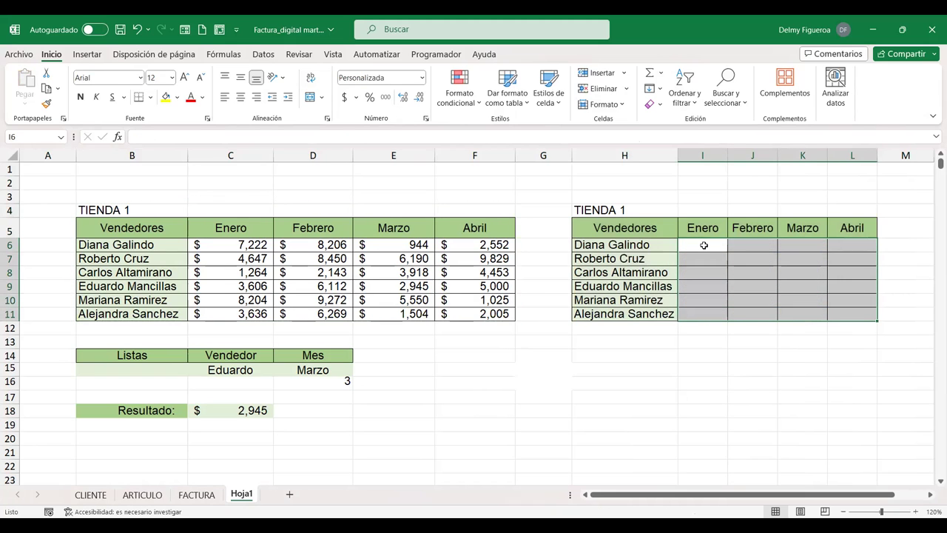
Step: Fill I6:L11 with =ALEATORIO.ENTRE(1000;10000) and paste the results back as fixed values
type("=")
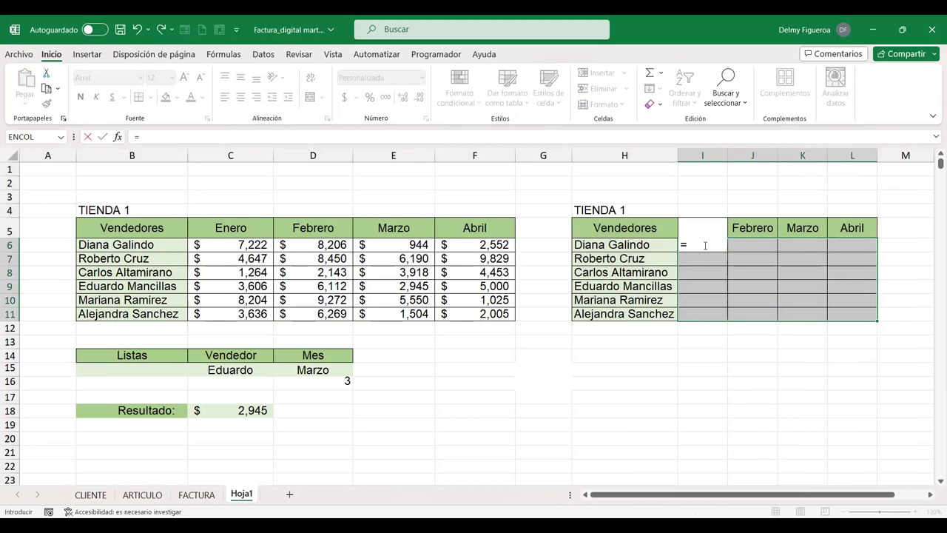
type("ALE")
double_click(729, 269)
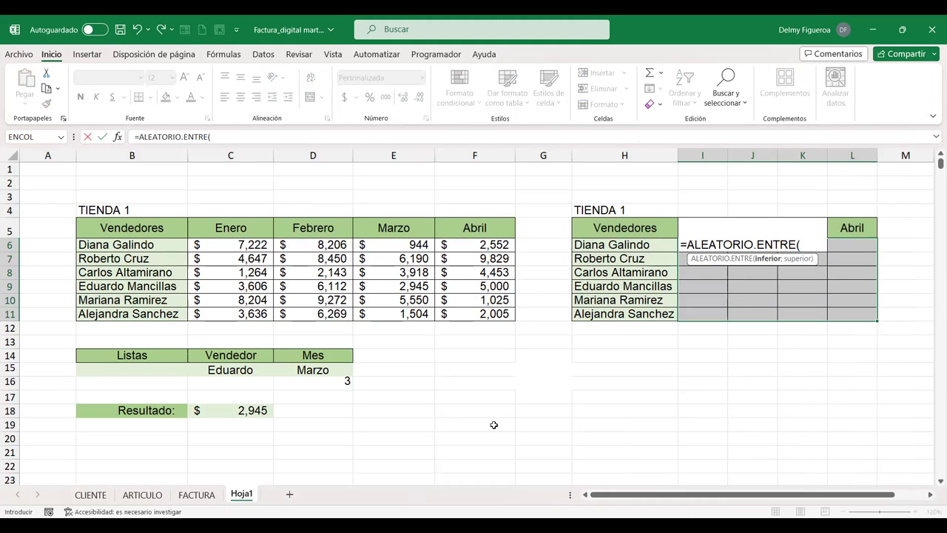
type("1000")
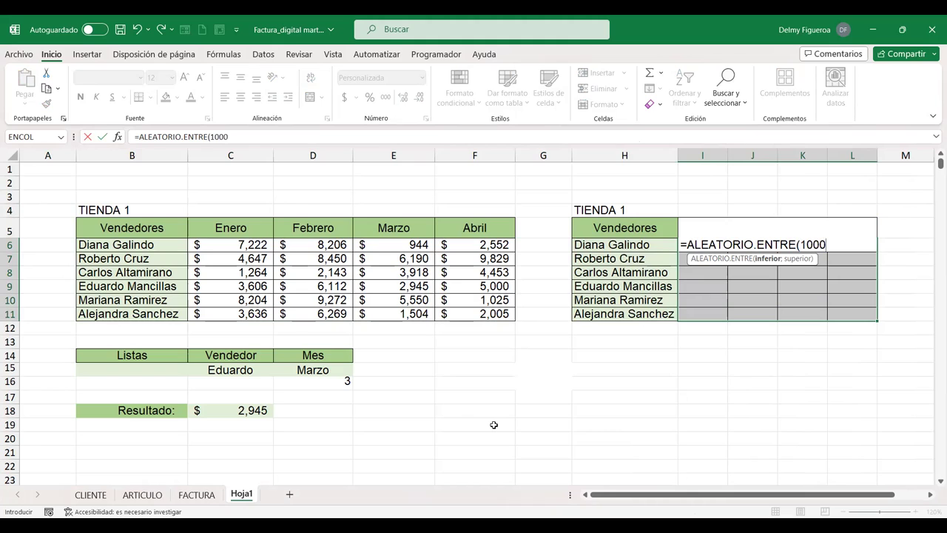
type(";1")
type("0000")
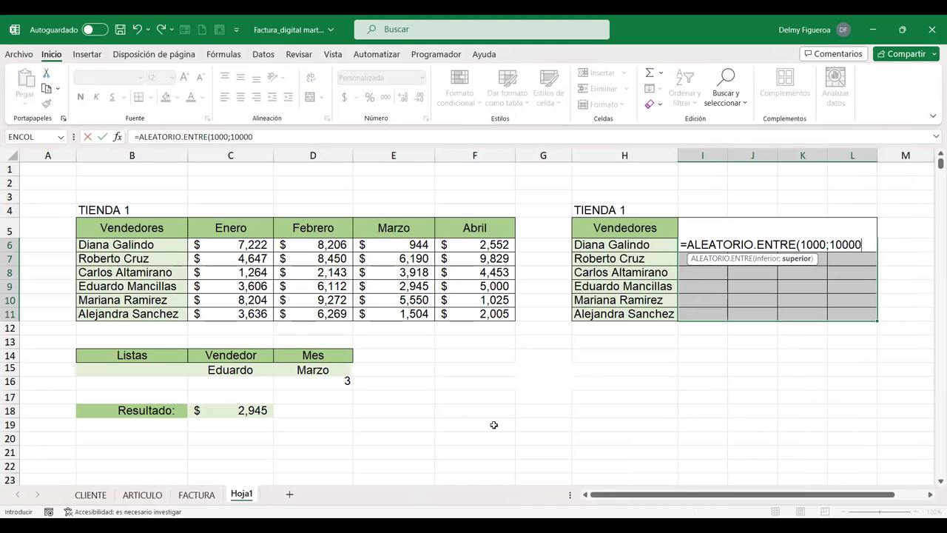
key("ctrl+Return")
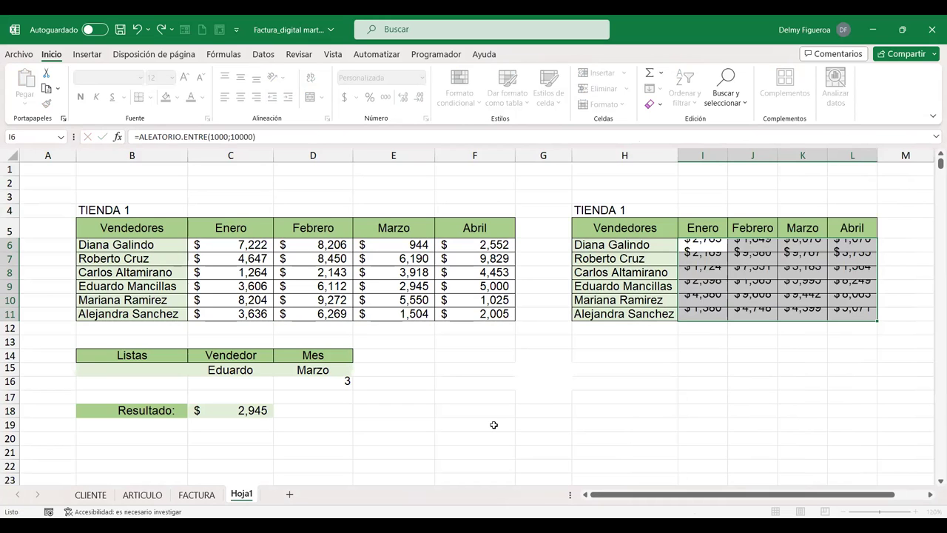
key("ctrl+c")
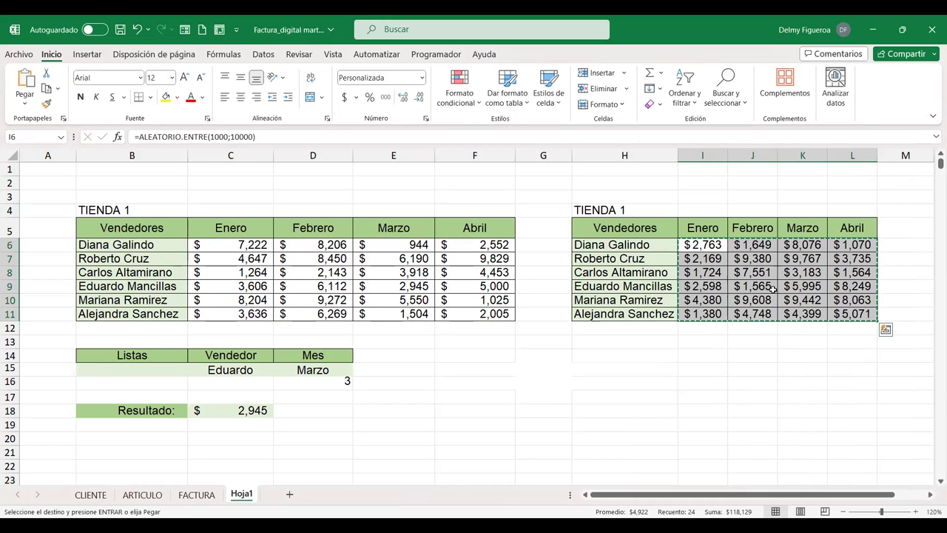
right_click(811, 243)
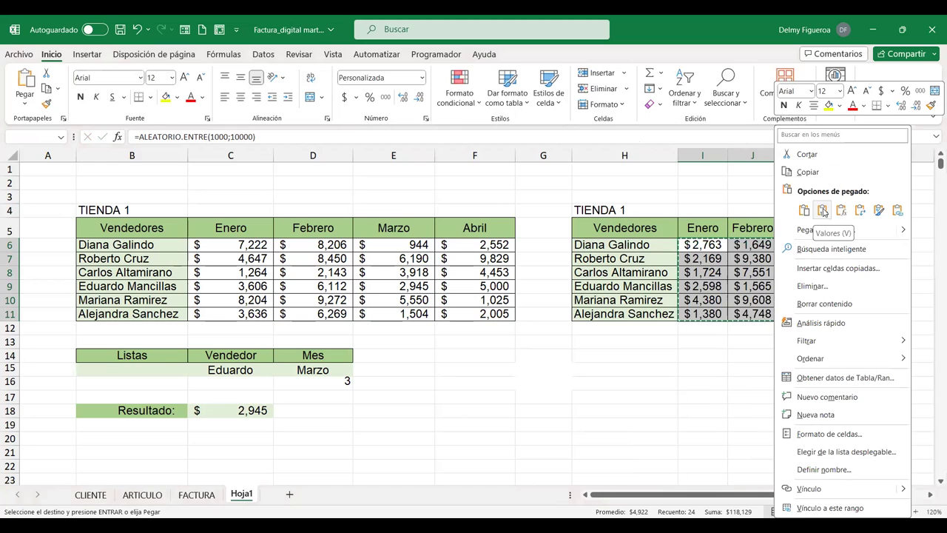
key("v")
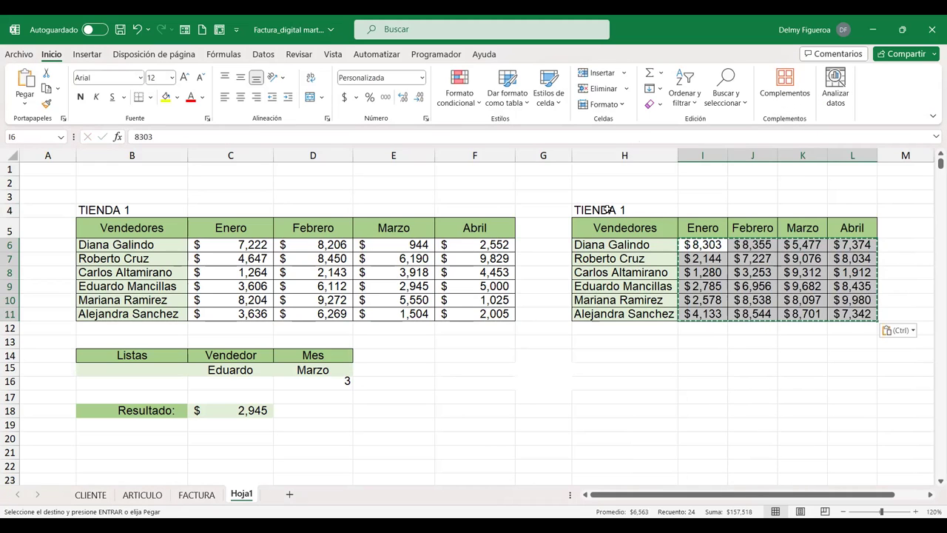
Step: Retitle the copied table's heading in H4 to TIENDA 2
left_click(628, 210)
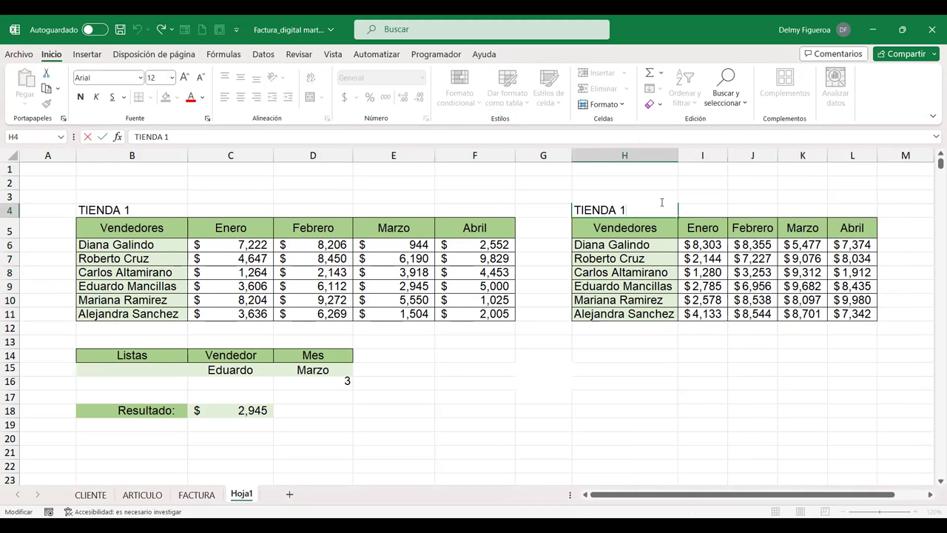
type("2")
key("Return")
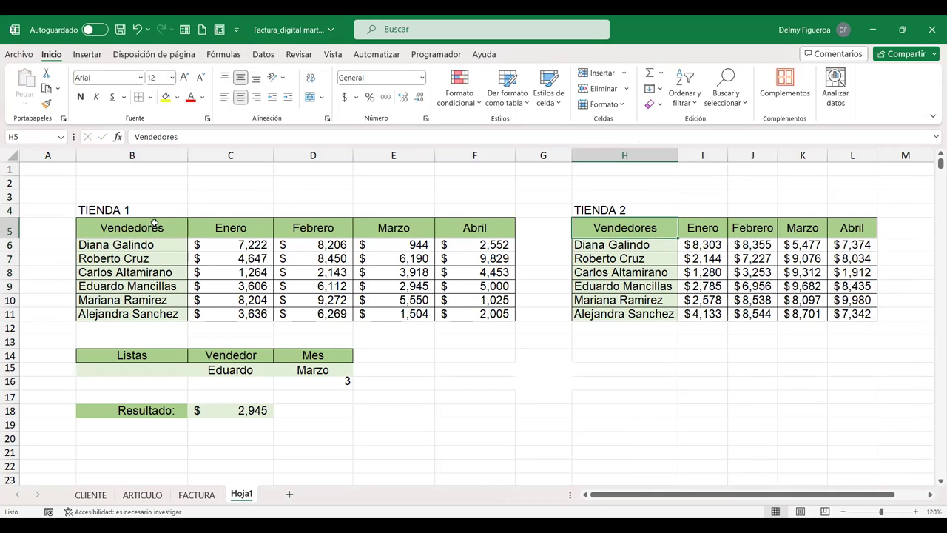
Step: Copy both store tables B4:L11 to B21
mouse_move(140, 210)
left_mouse_down()
mouse_move(803, 263)
mouse_move(845, 313)
left_mouse_up()
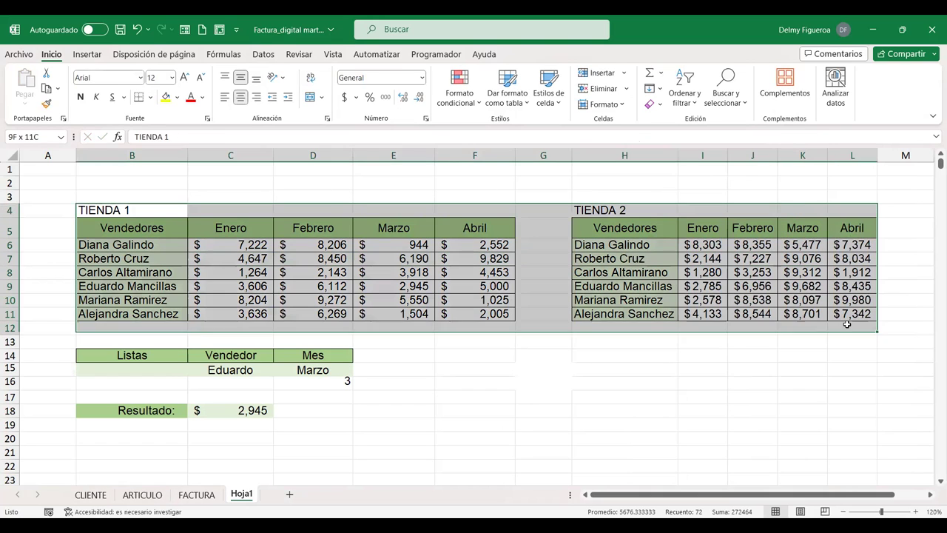
key("ctrl+c")
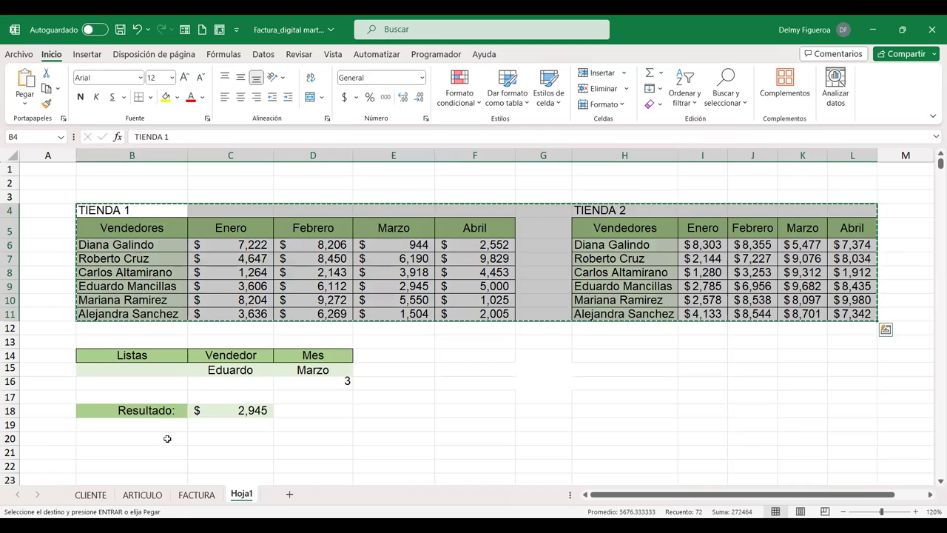
left_click(150, 450)
key("ctrl+v")
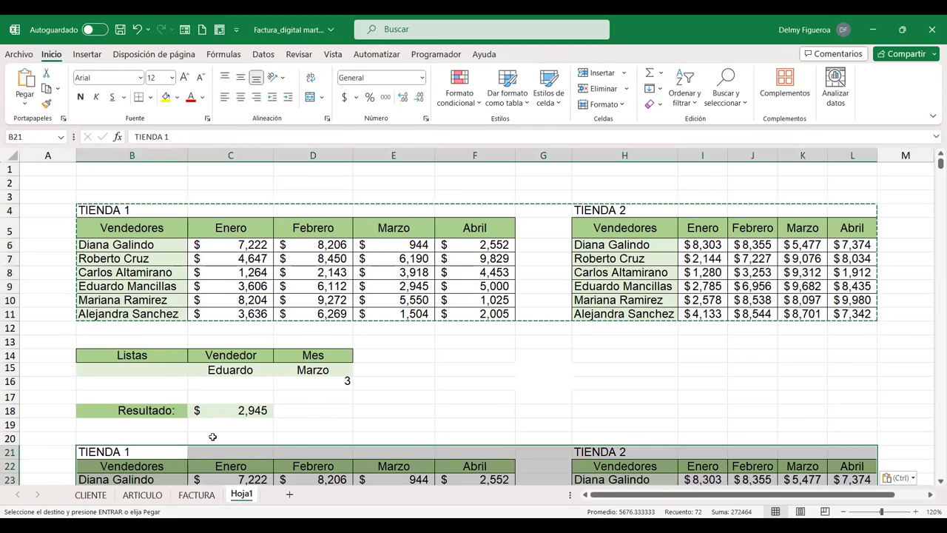
scroll(151, 437, "down", 1)
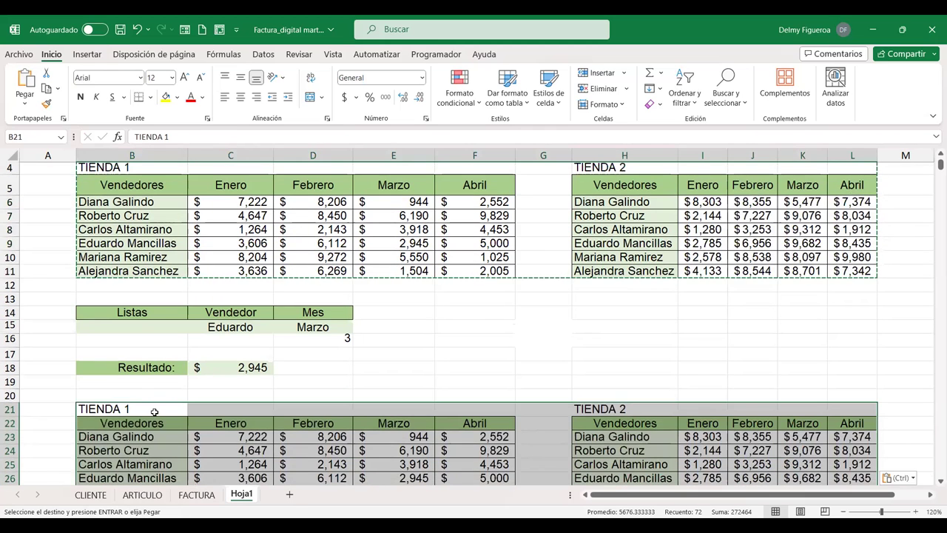
Step: Retitle the copied tables TIENDA 3 and TIENDA 4
double_click(155, 411)
key("BackSpace")
type("3")
key("Return")
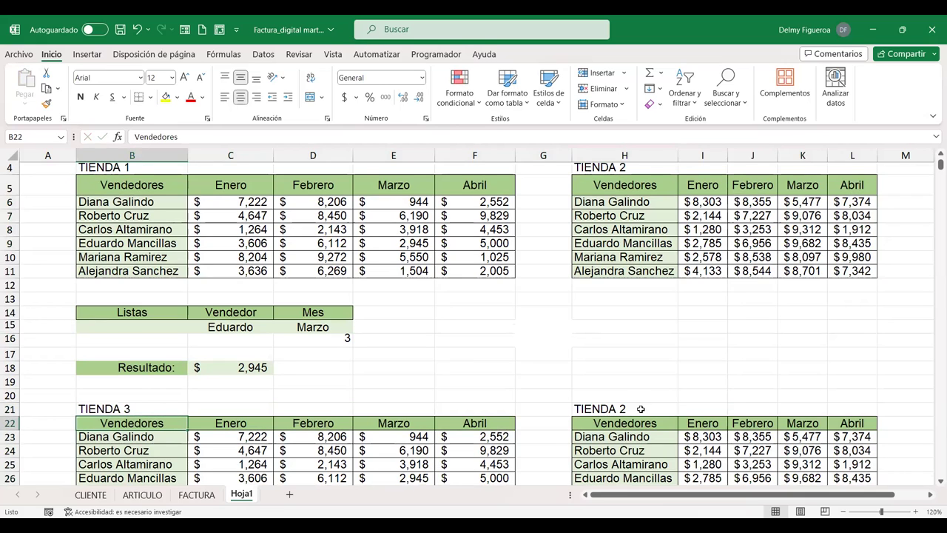
double_click(641, 408)
key("BackSpace")
type("4")
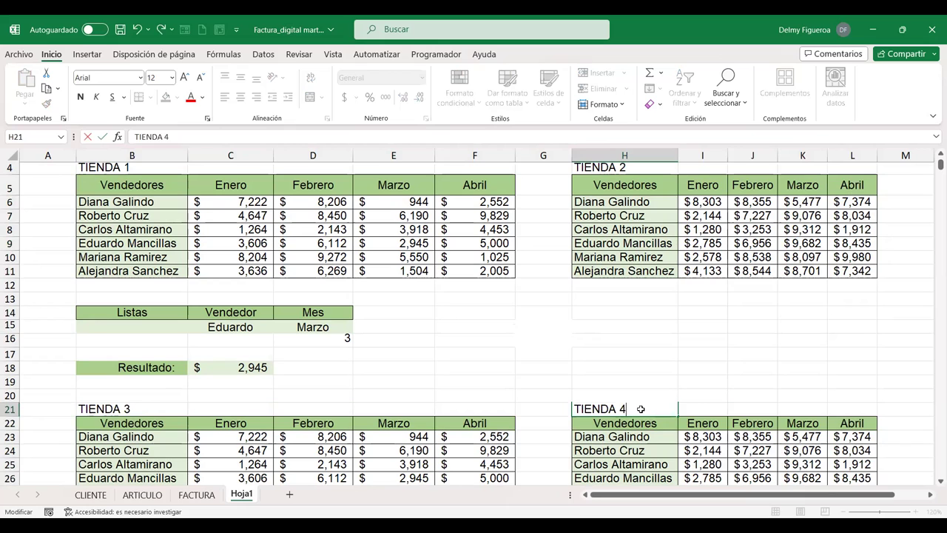
key("Return")
Step: Check the Resultado lookup formula in C18 and select the Listas cell B15
scroll(640, 409, "down", 1)
scroll(641, 408, "down", 1)
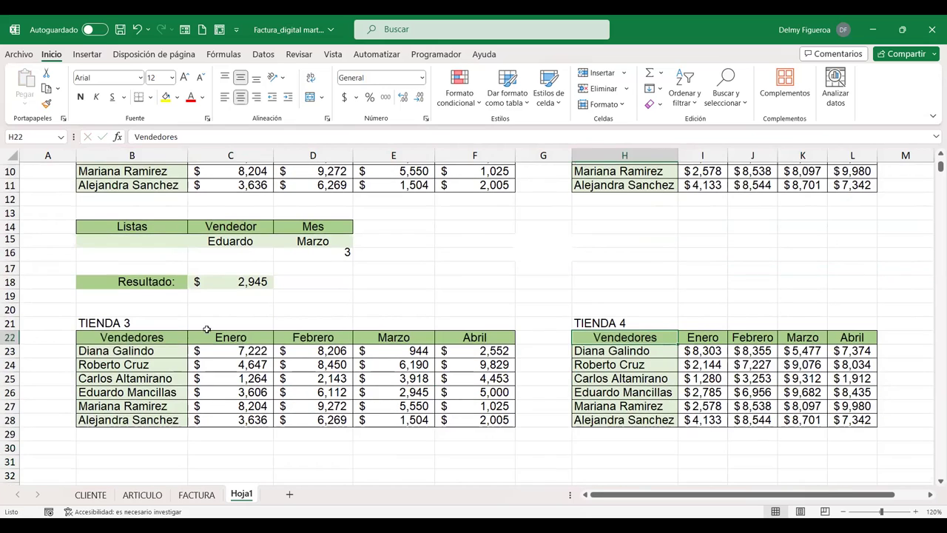
left_click(154, 238)
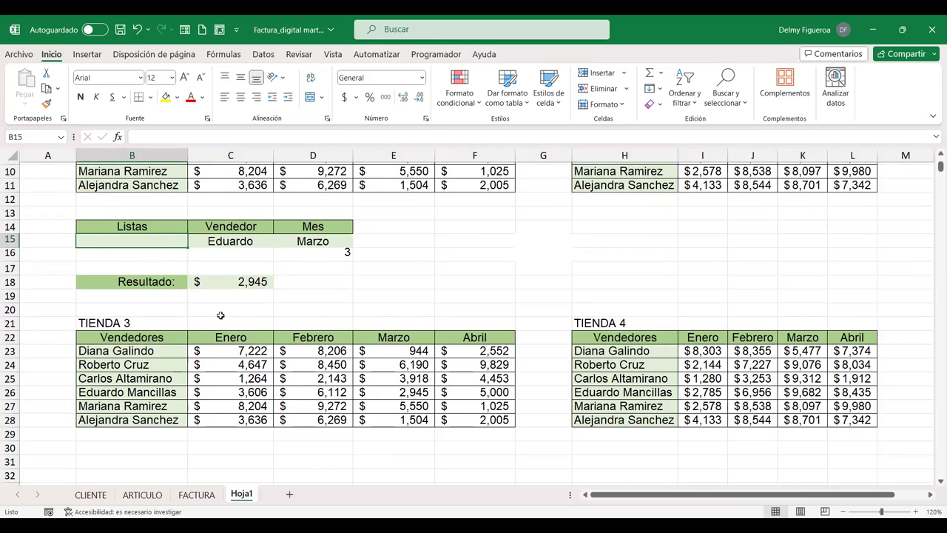
scroll(284, 329, "up", 2)
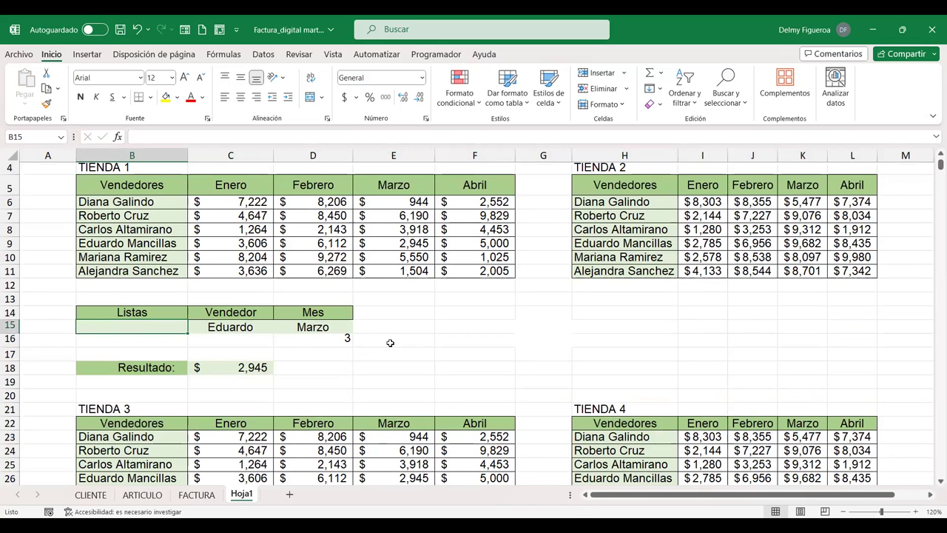
left_click(219, 368)
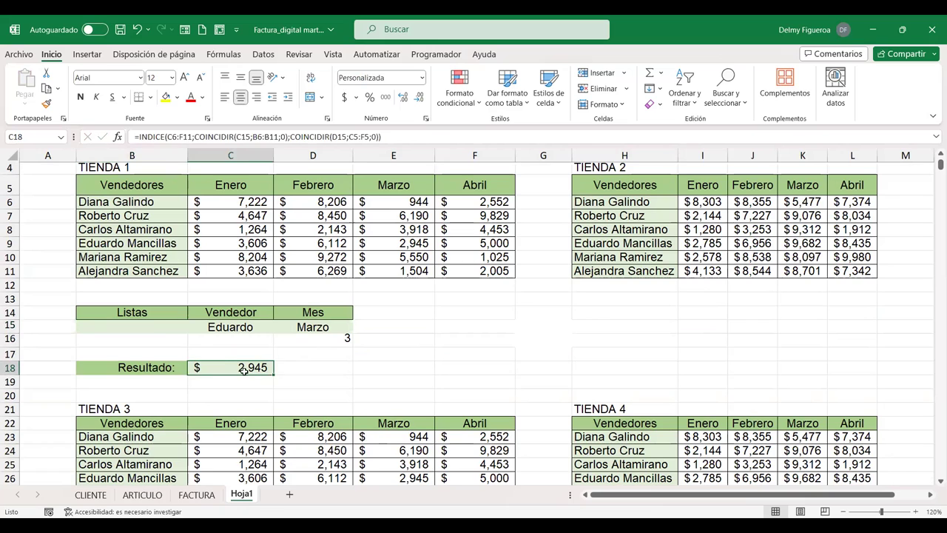
left_click(150, 328)
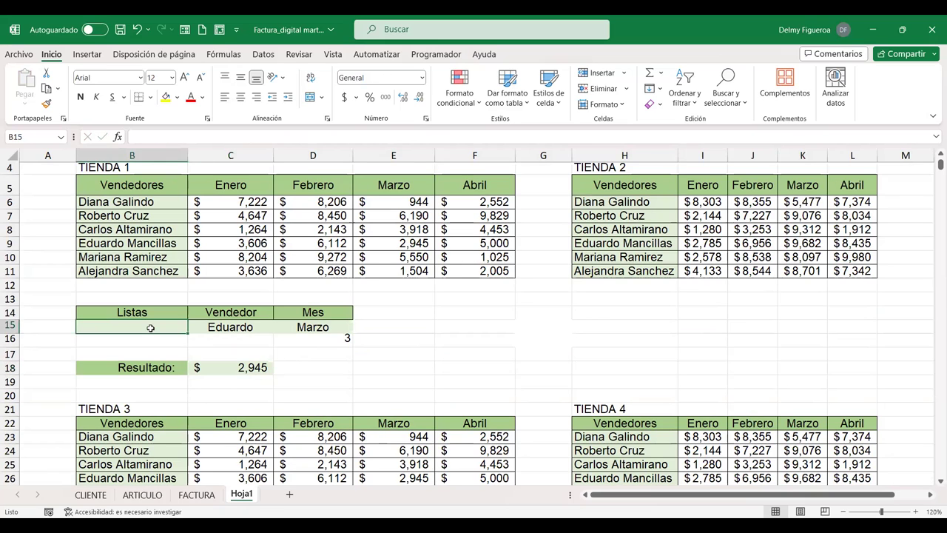
Step: Rename the Listas header in B14 to Tienda
left_click(252, 328)
scroll(251, 328, "up", 1)
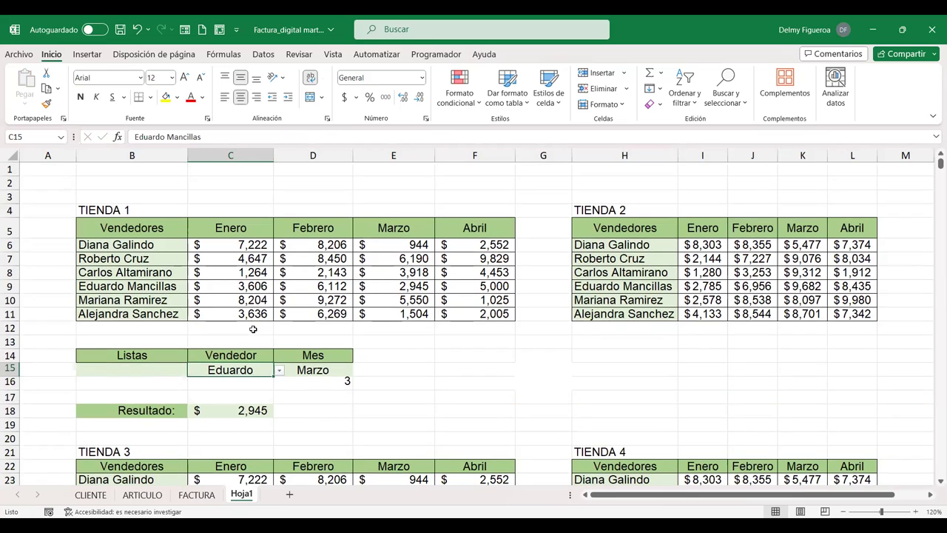
left_click(147, 370)
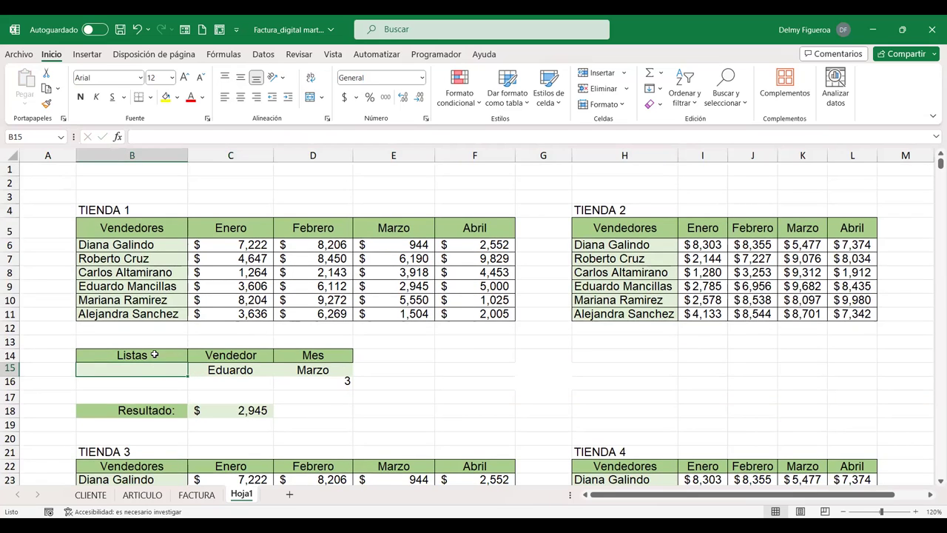
left_click(154, 354)
type("T")
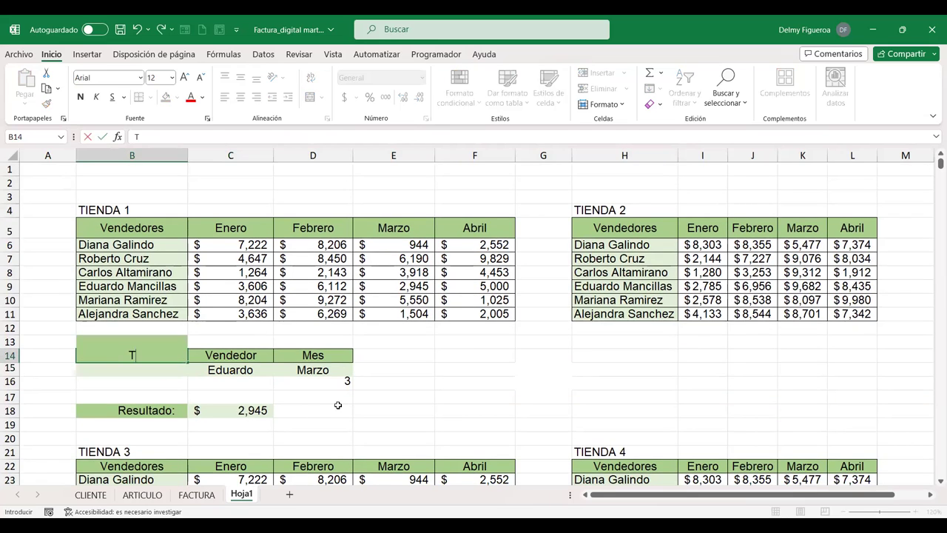
type("ienda")
key("Return")
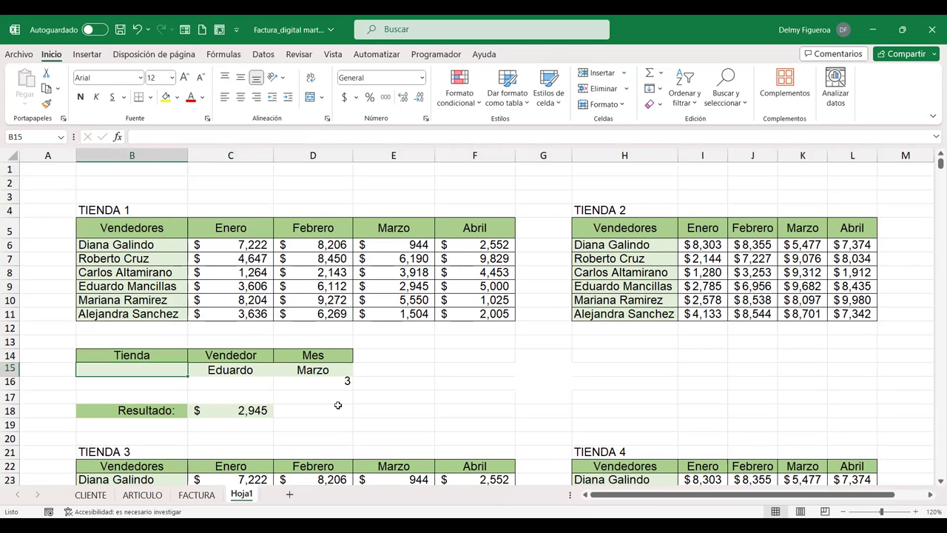
Step: Enter Tienda 1 in A31 and fill down to A34 to create Tienda 2 through Tienda 4
scroll(100, 338, "down", 1)
scroll(85, 337, "down", 4)
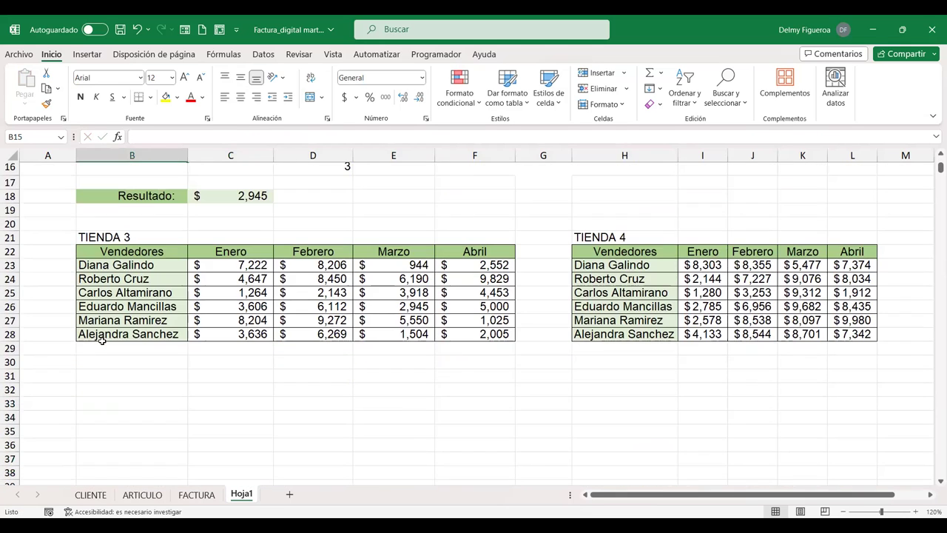
left_click(57, 374)
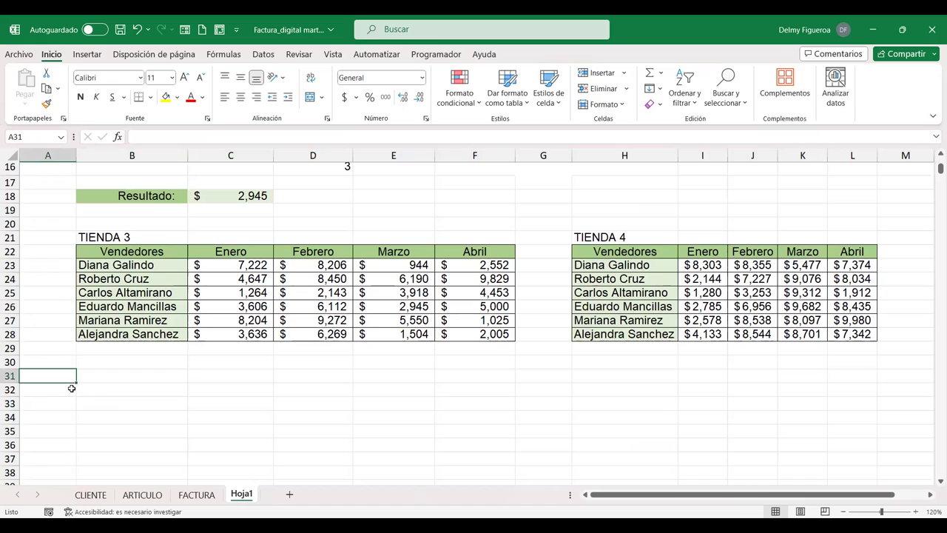
type("Tienda 1")
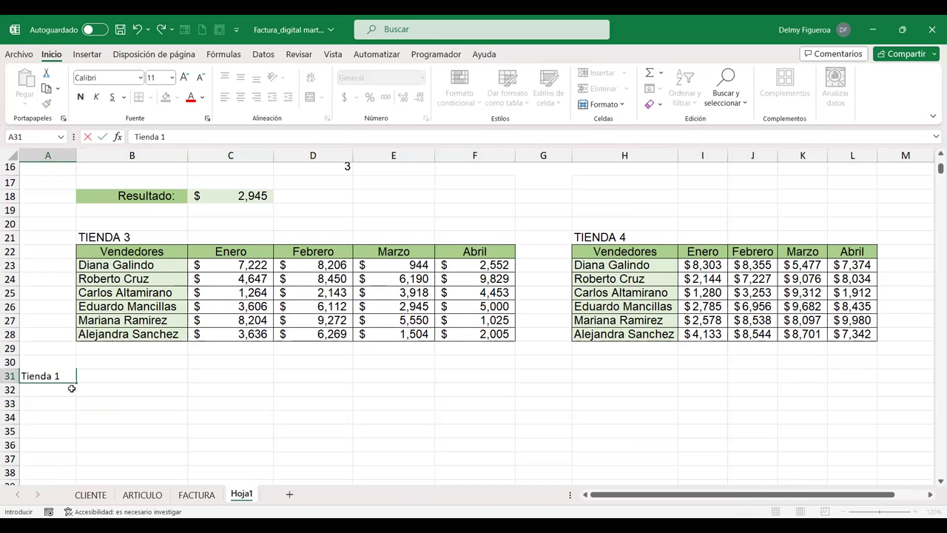
key("Return")
left_click(68, 378)
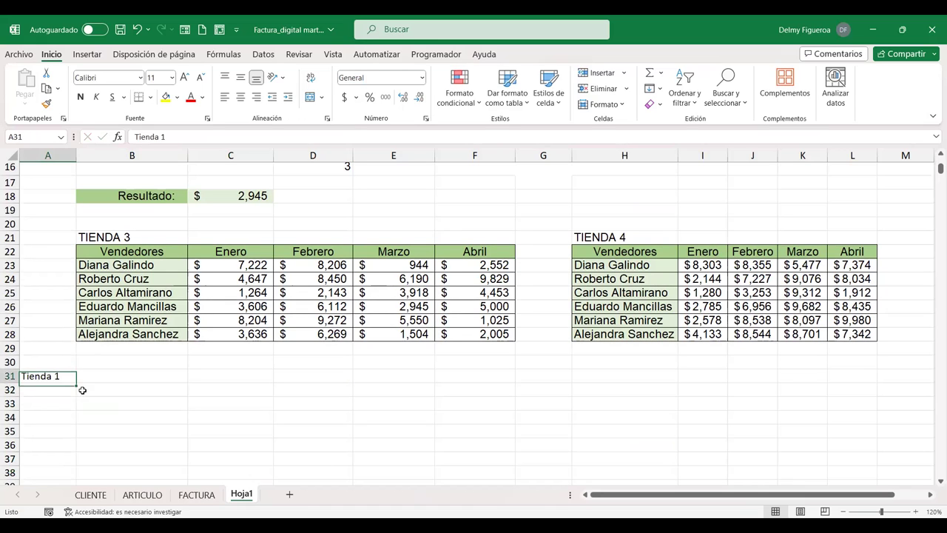
left_click_drag(75, 383, 76, 419)
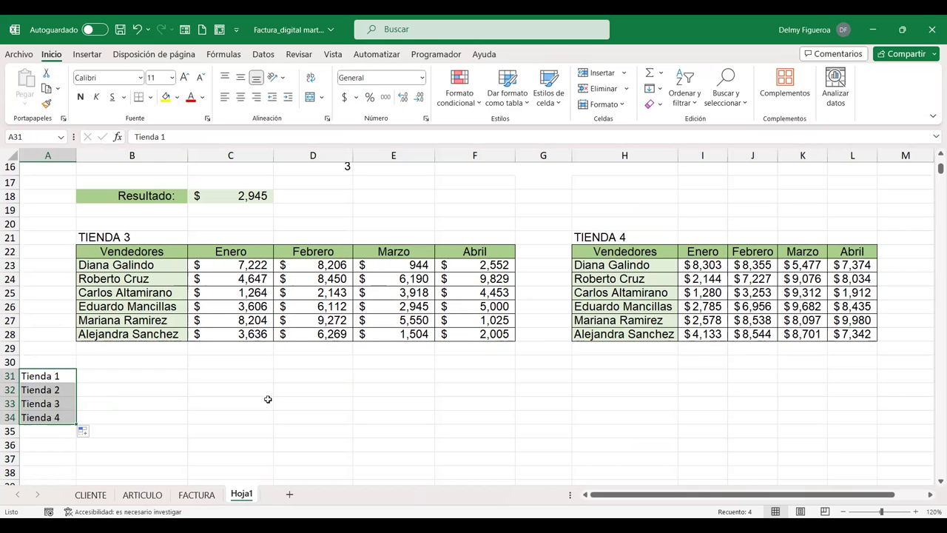
scroll(222, 355, "up", 1)
scroll(162, 318, "up", 1)
scroll(142, 303, "up", 1)
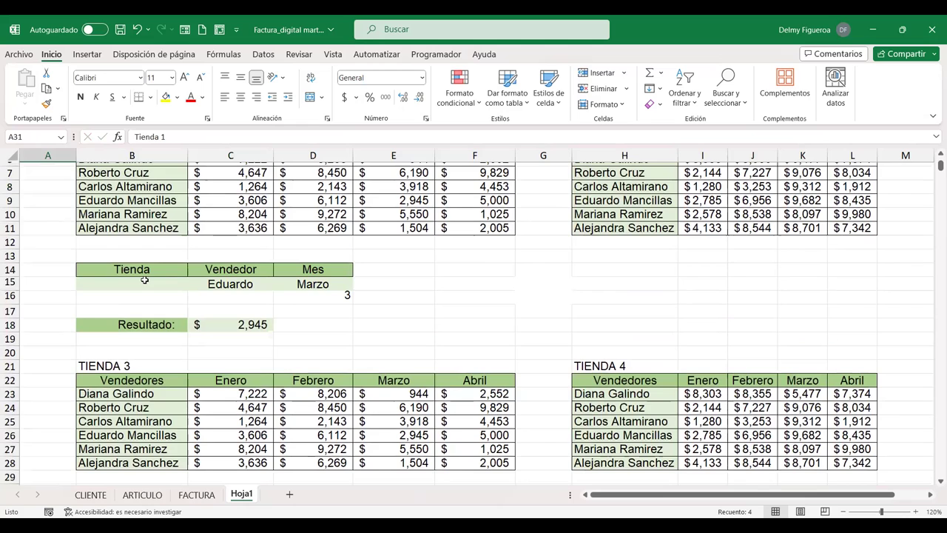
left_click(145, 280)
scroll(170, 298, "up", 1)
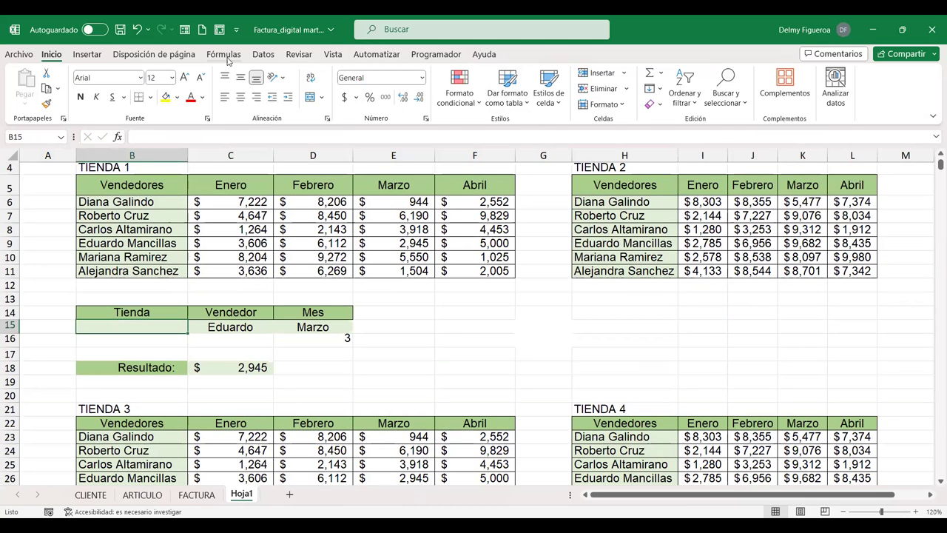
Step: Add a Lista data validation to B15 with source A31:A34
left_click(263, 55)
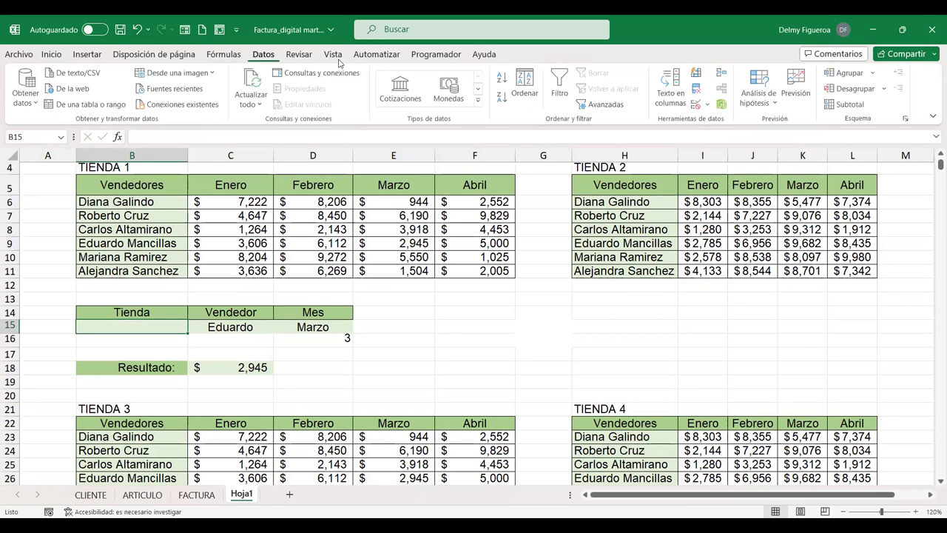
left_click(695, 107)
left_click(530, 298)
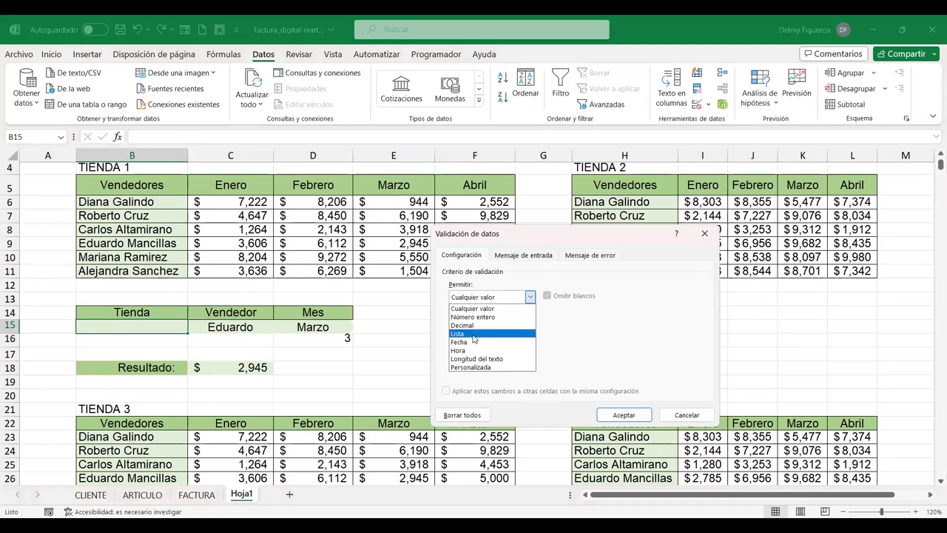
left_click(474, 339)
scroll(171, 439, "down", 3)
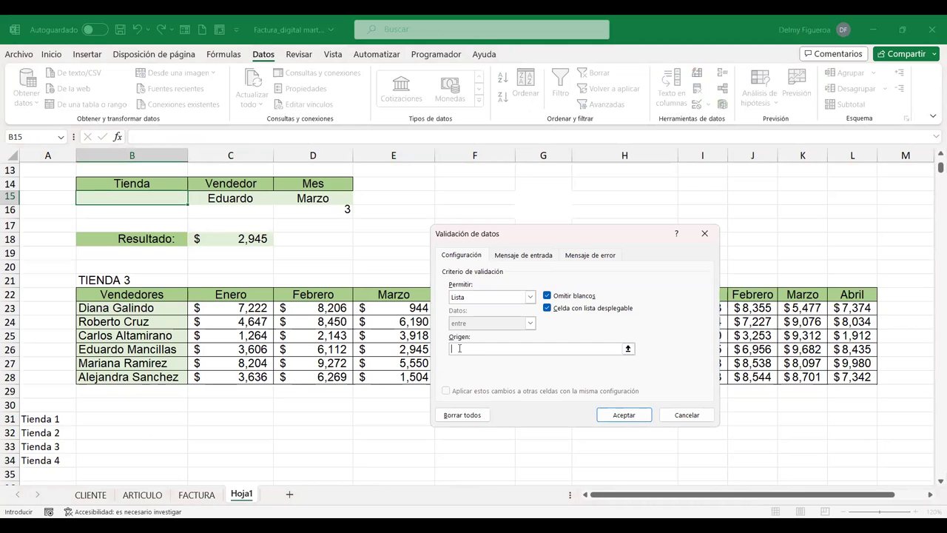
left_click(635, 421)
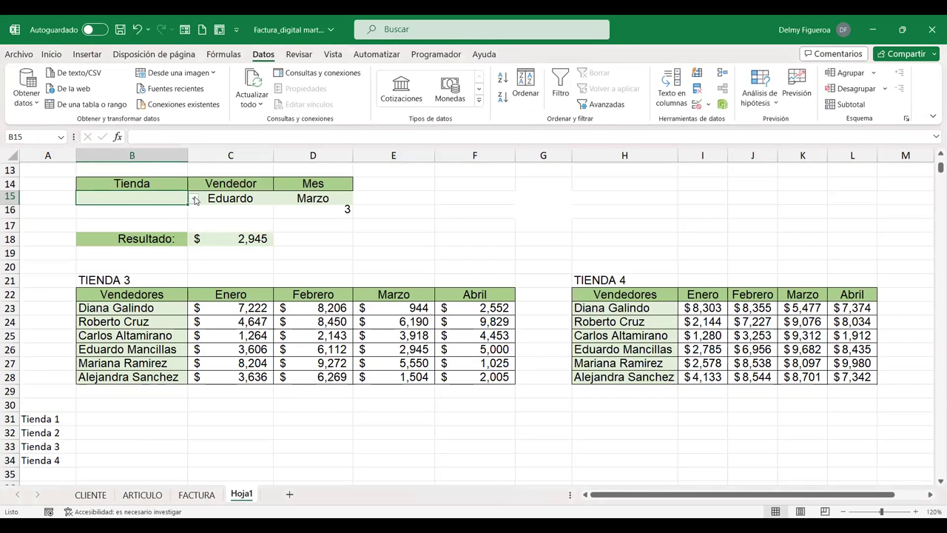
Step: Choose Tienda 2 from the new B15 dropdown
left_click(195, 199)
left_click(124, 222)
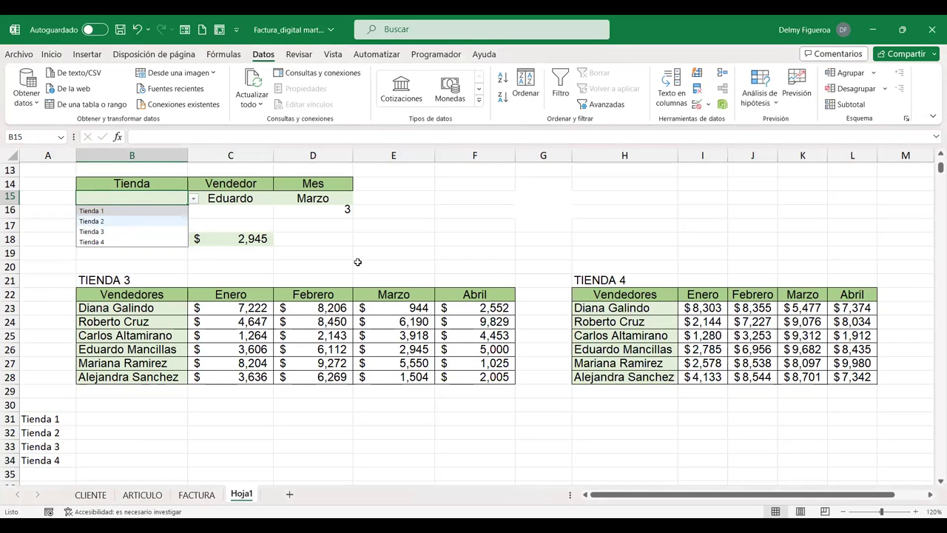
scroll(358, 261, "up", 1)
scroll(358, 261, "up", 1)
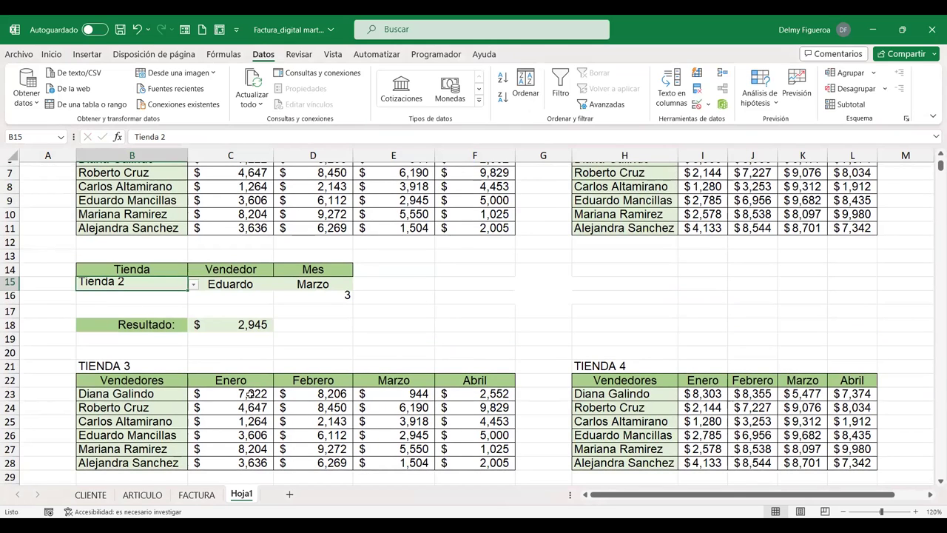
Step: Replace the TIENDA 3 sales in C23:F28 with =ALEATORIO.ENTRE(1000;10000)
scroll(250, 393, "down", 1)
mouse_move(246, 351)
left_mouse_down()
mouse_move(460, 356)
mouse_move(480, 420)
left_mouse_up()
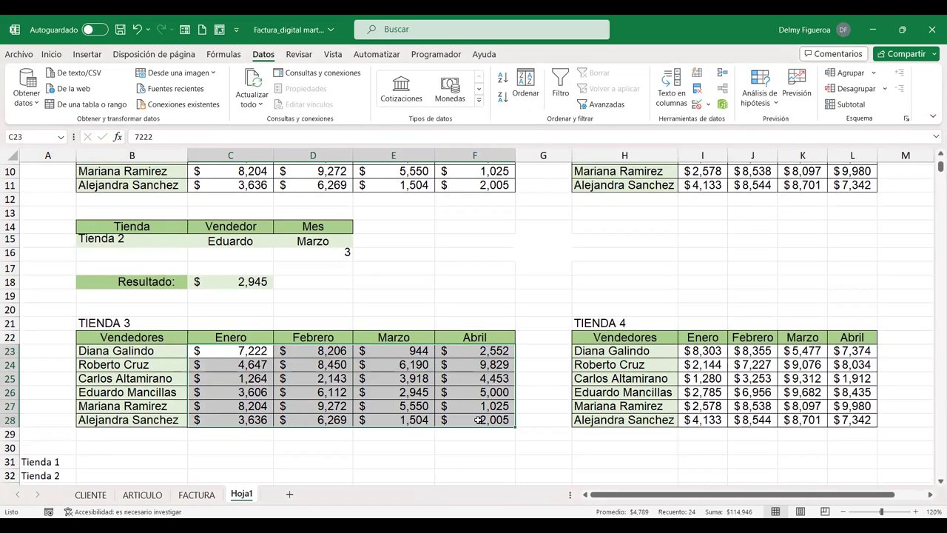
key("Delete")
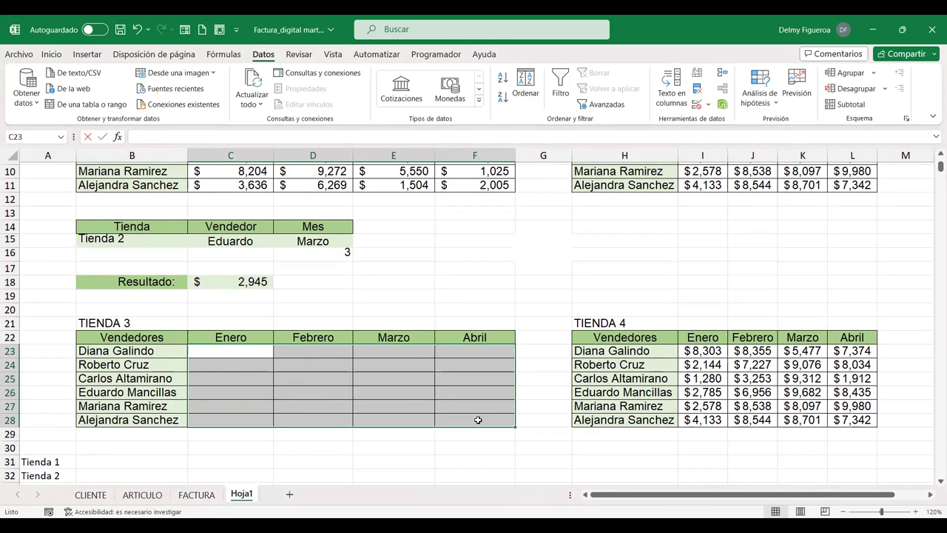
type("=ale")
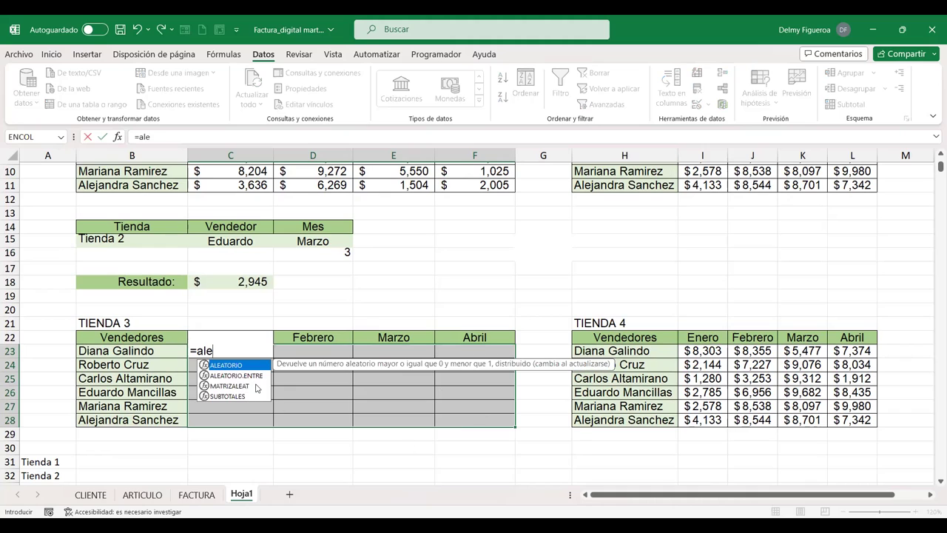
double_click(258, 375)
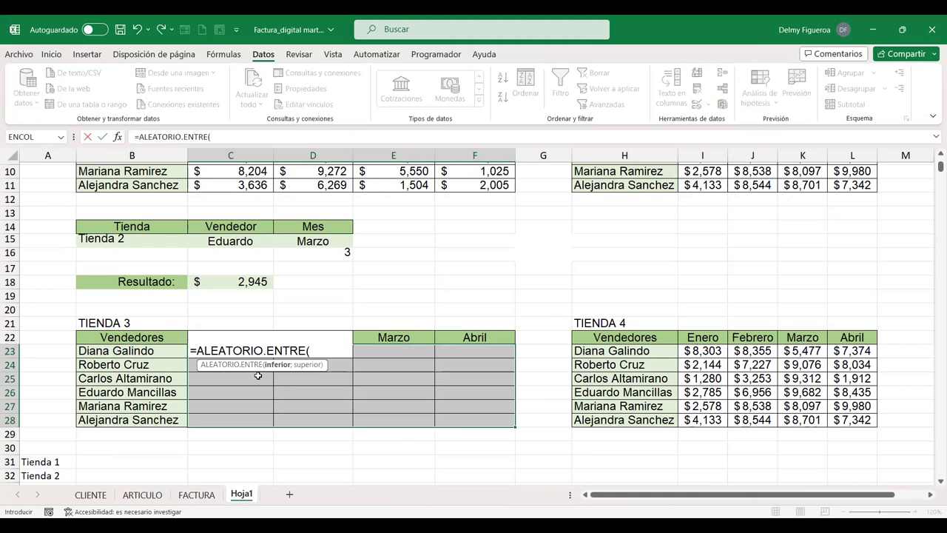
type("0000")
key("BackSpace")
type(";")
type("10000")
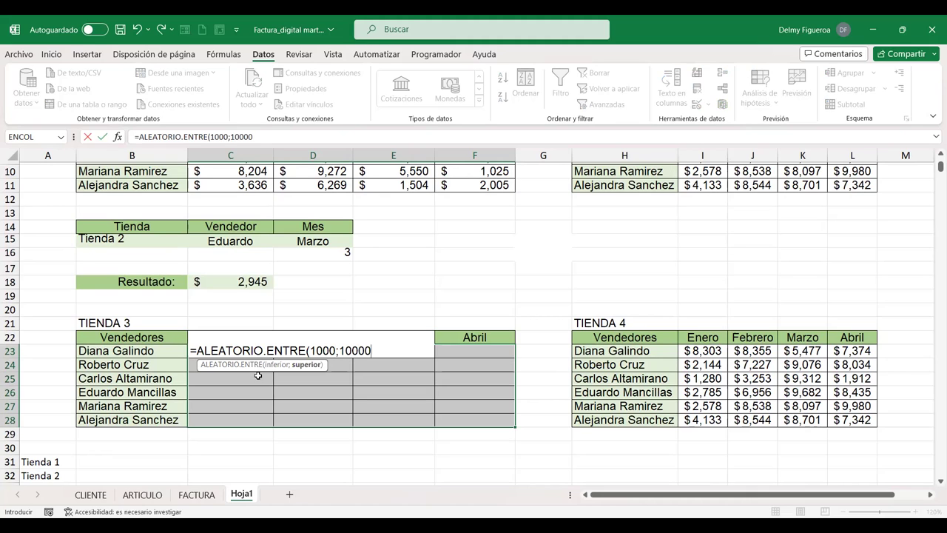
type(")")
key("ctrl+Return")
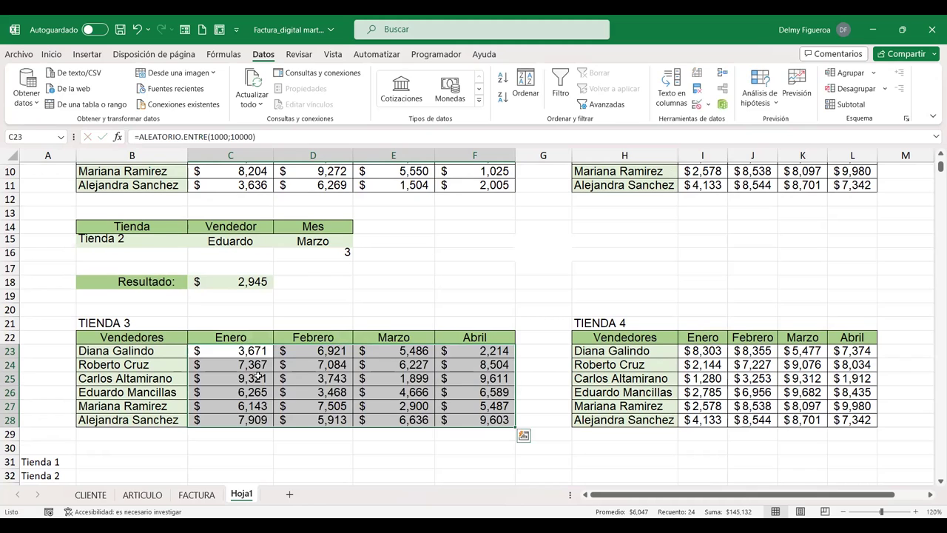
Step: Paste the TIENDA 3 random figures back as fixed values
key("ctrl+c")
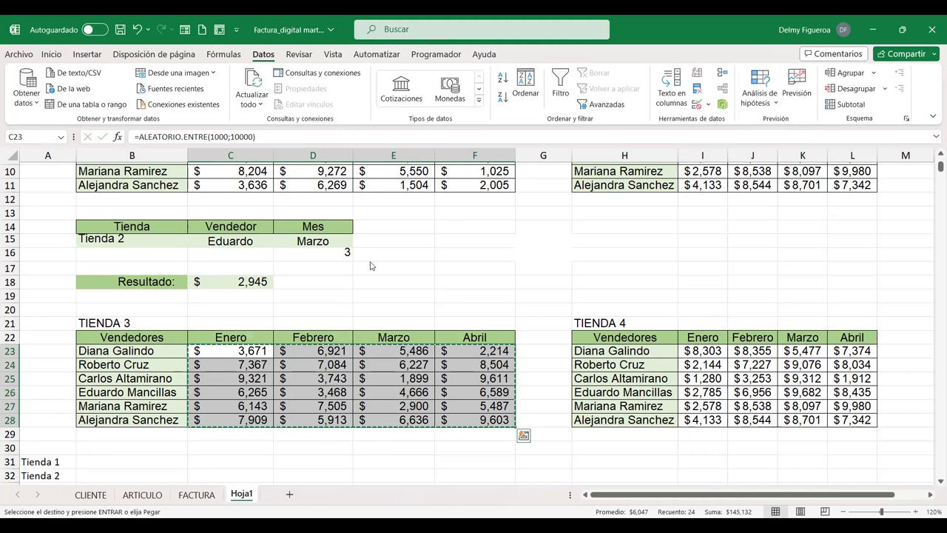
right_click(312, 385)
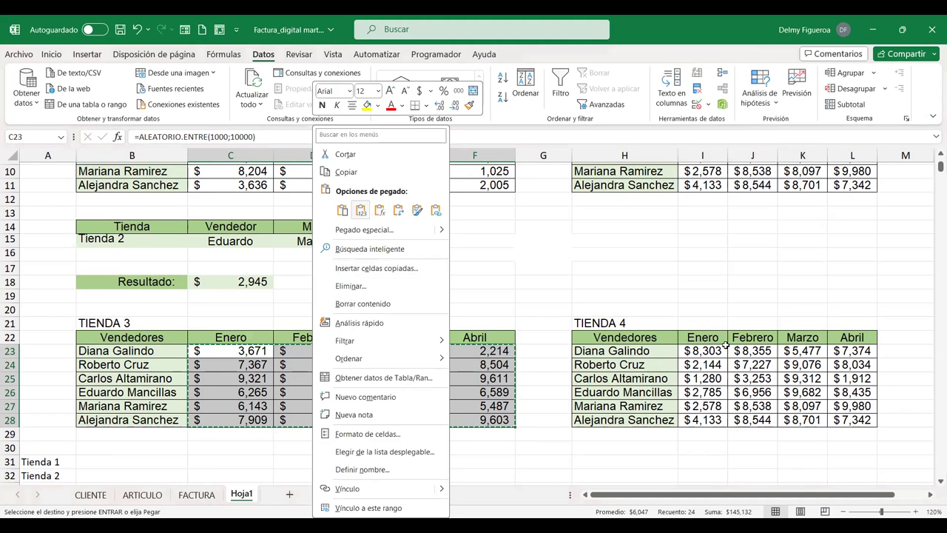
left_click(361, 212)
left_click_drag(712, 351, 856, 417)
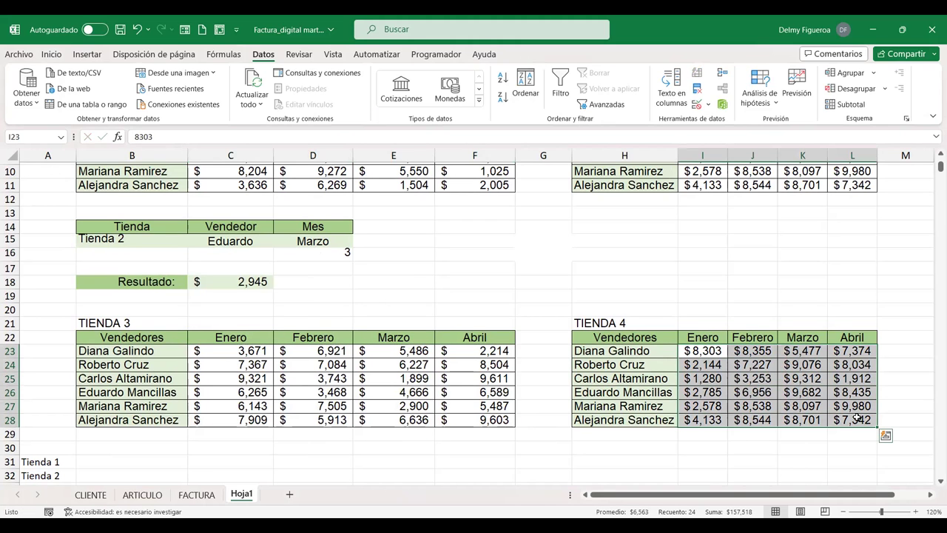
Step: Fill the TIENDA 4 sales range I23:L28 with =ALEATORIO.ENTRE(1000;10000)
key("Delete")
type("=")
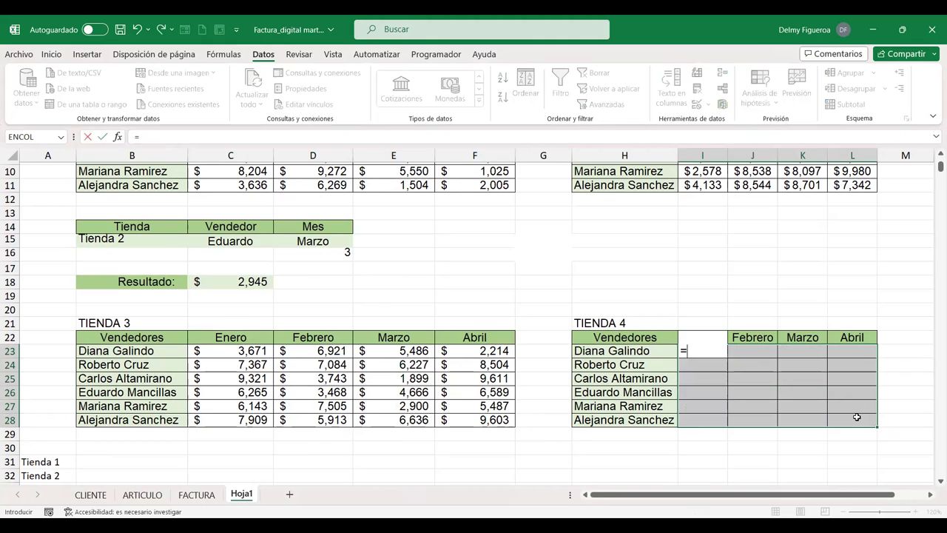
type("ale")
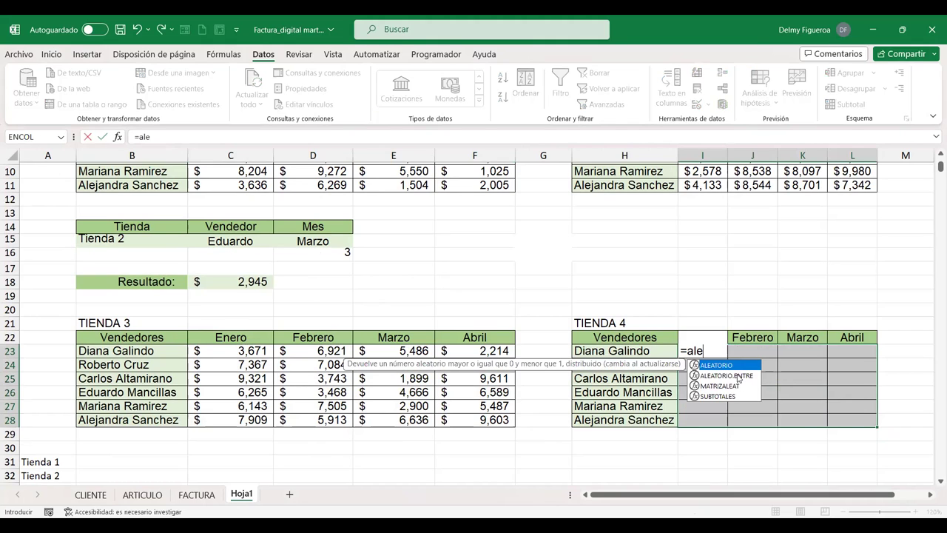
double_click(738, 378)
type("1000;10000)")
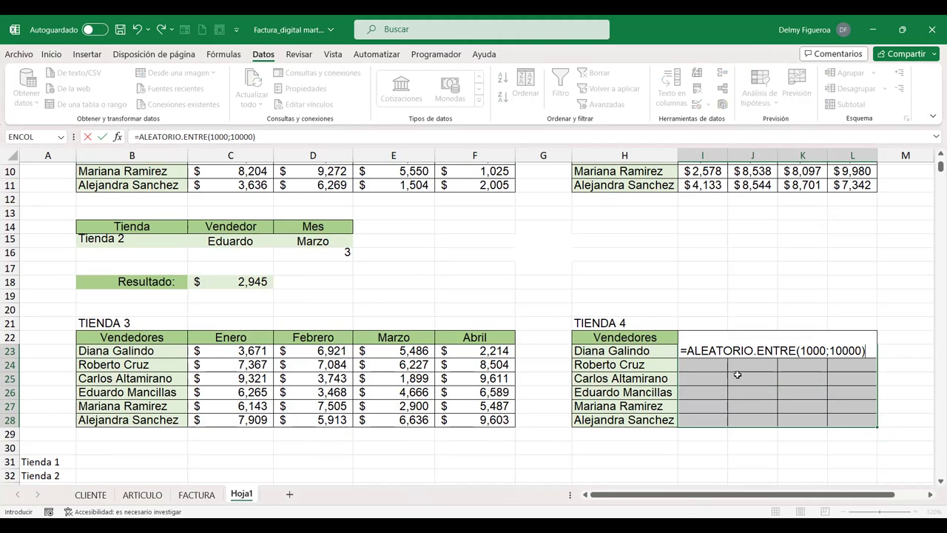
key("ctrl+Return")
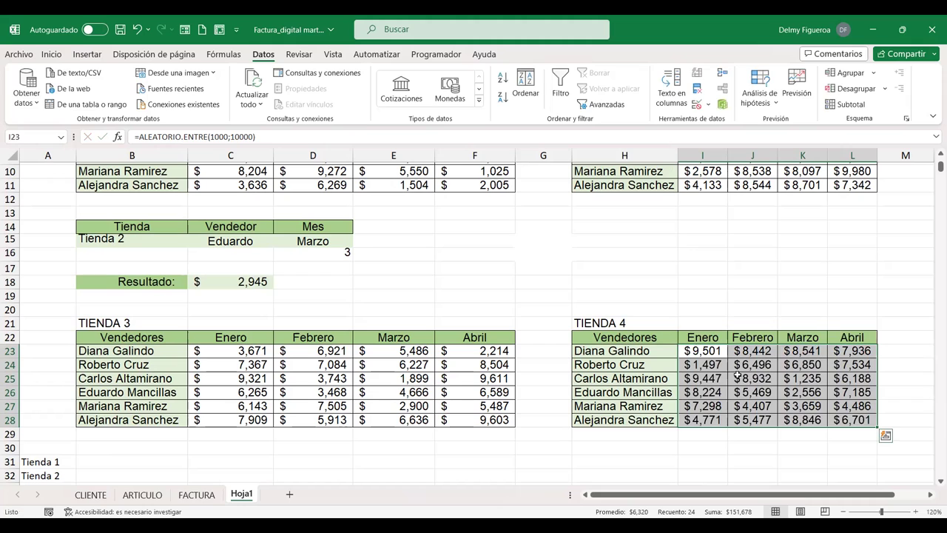
Step: Freeze the TIENDA 4 random amounts by pasting them back as values
key("ctrl+c")
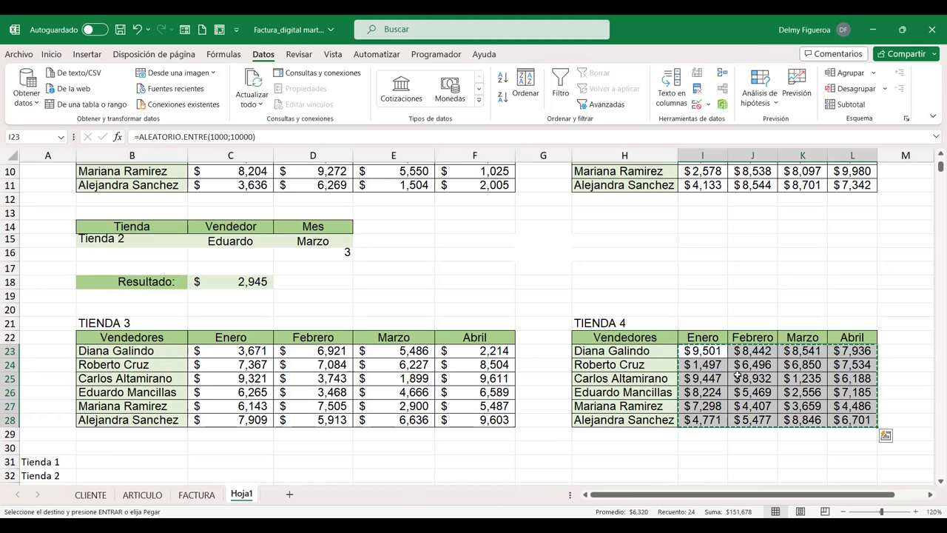
right_click(740, 307)
left_click(787, 212)
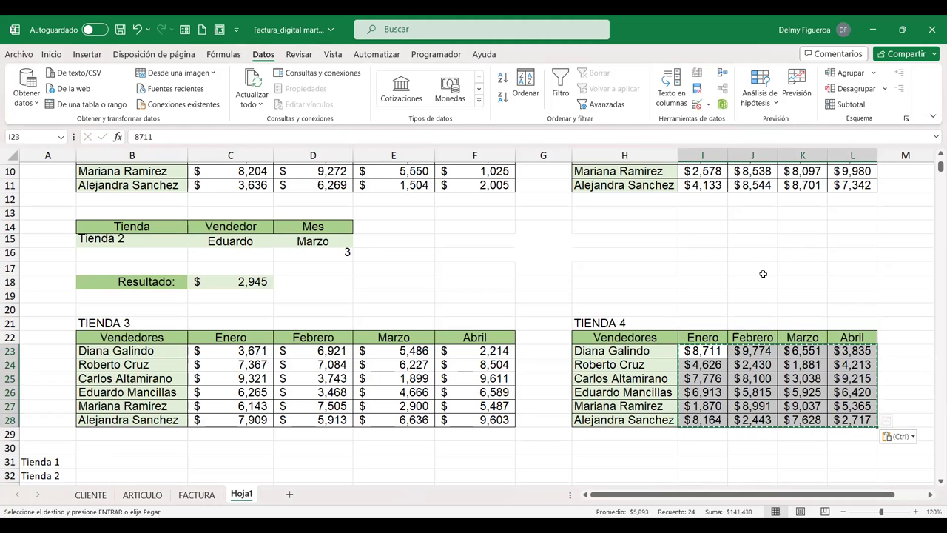
key("Escape")
scroll(739, 315, "up", 1)
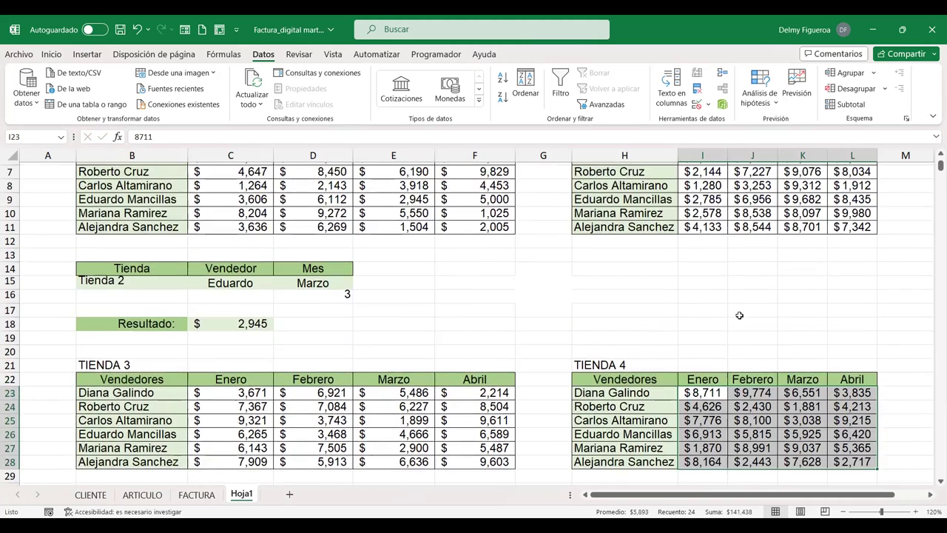
scroll(739, 315, "up", 2)
left_click(489, 186)
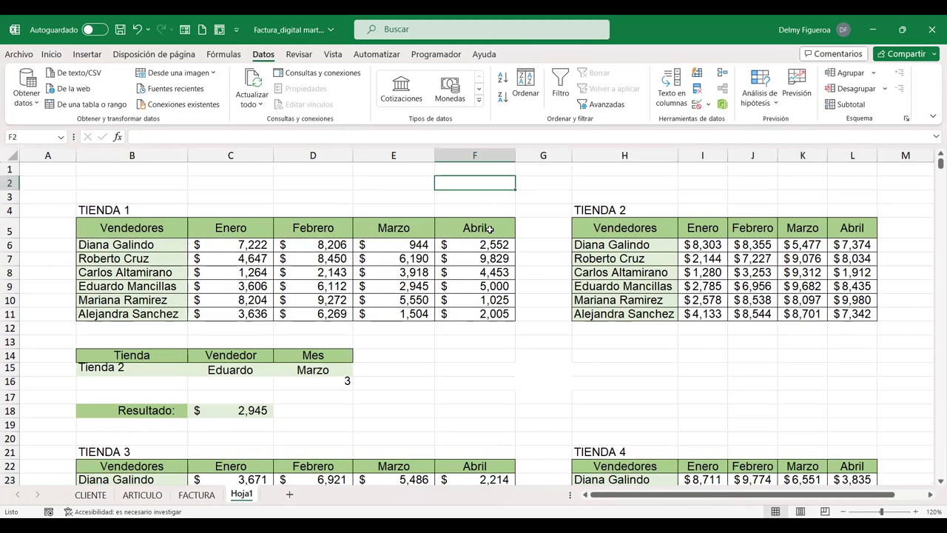
Step: Set the Vendedor in C15 to the first seller in the list, making Resultado show $944
left_click(247, 408)
left_click(148, 370)
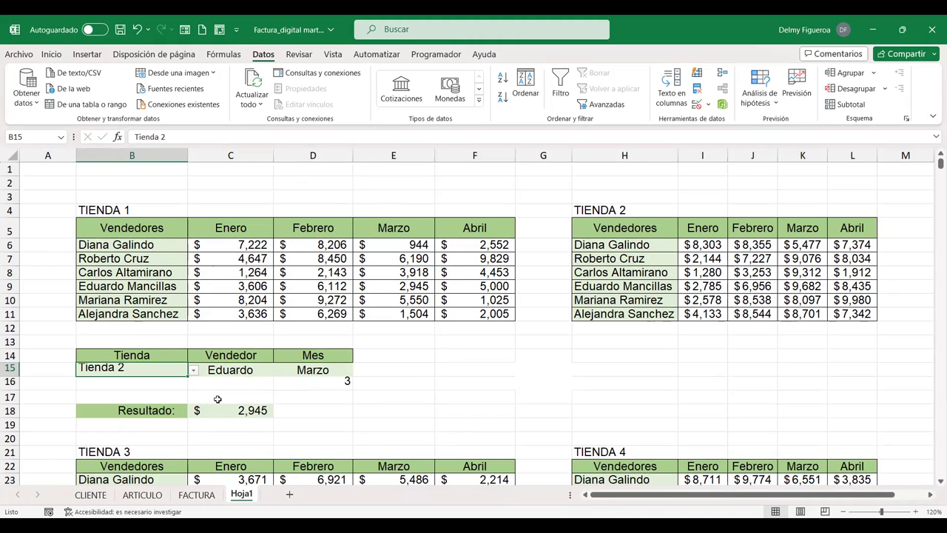
left_click(248, 415)
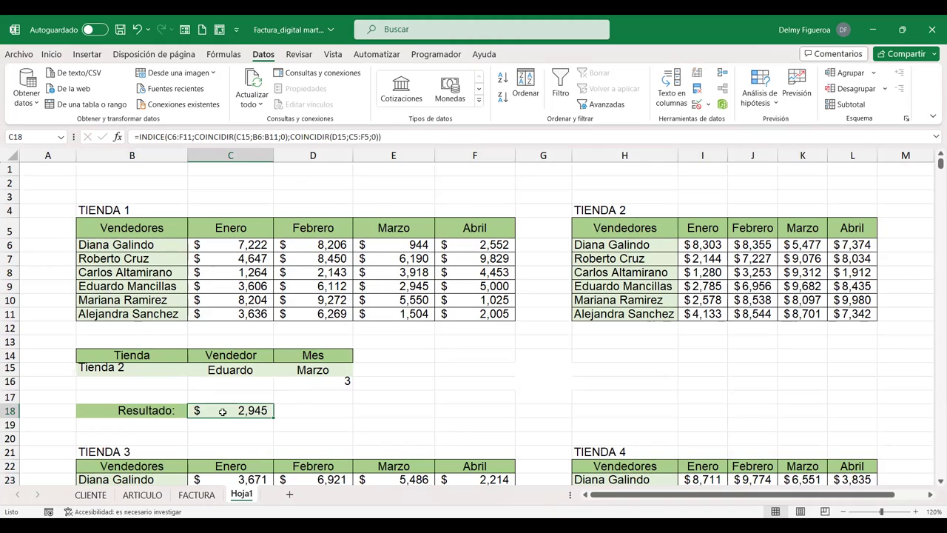
left_click(255, 373)
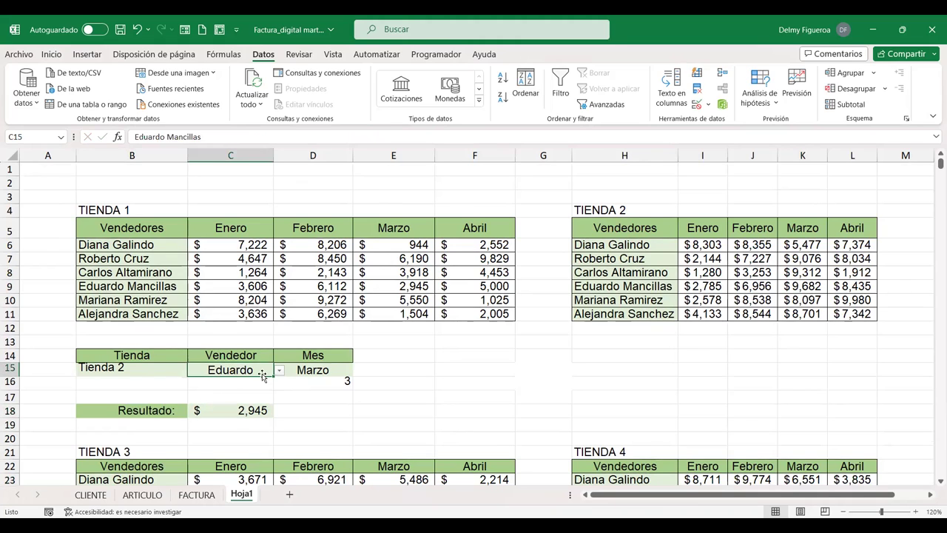
left_click(278, 371)
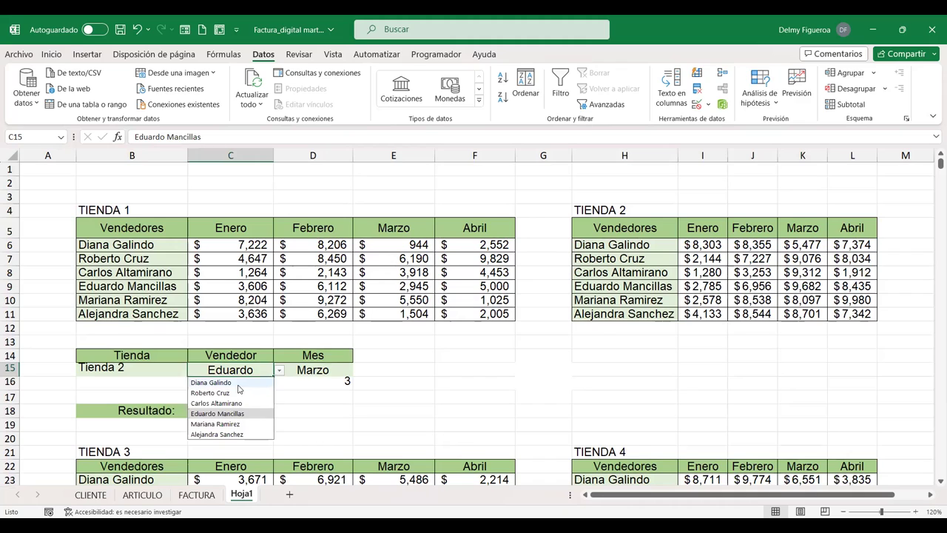
left_click(238, 384)
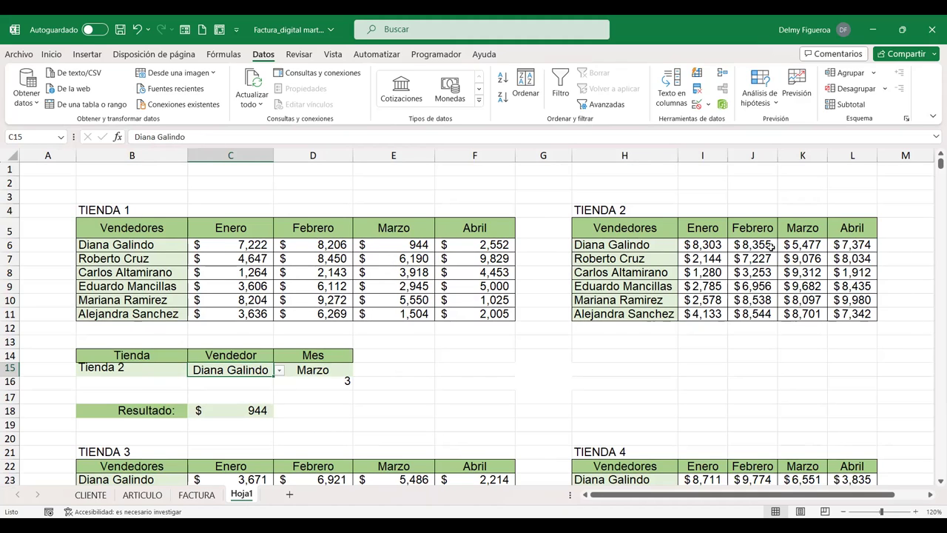
left_click(234, 408)
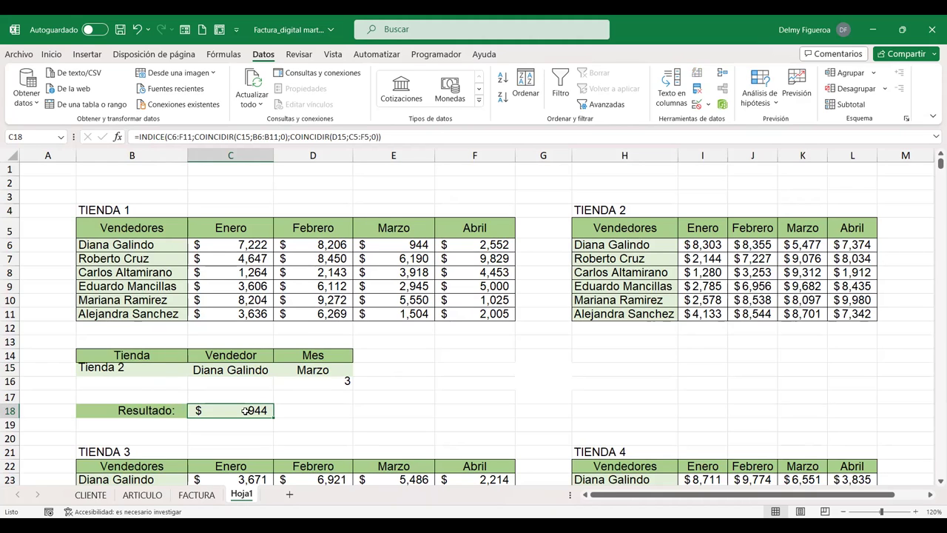
Step: Open the C18 INDICE/COINCIDIR formula to inspect its C6:F11 table reference
double_click(246, 410)
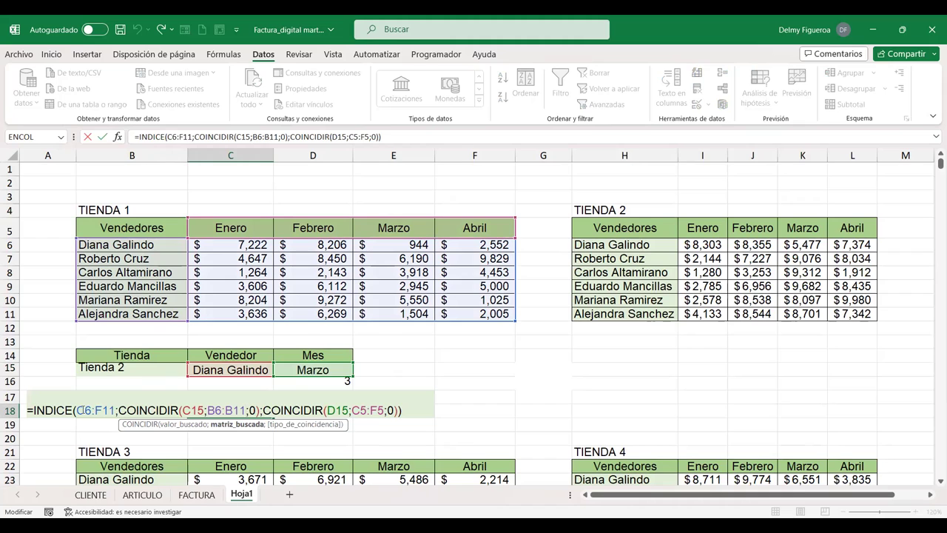
left_click(83, 410)
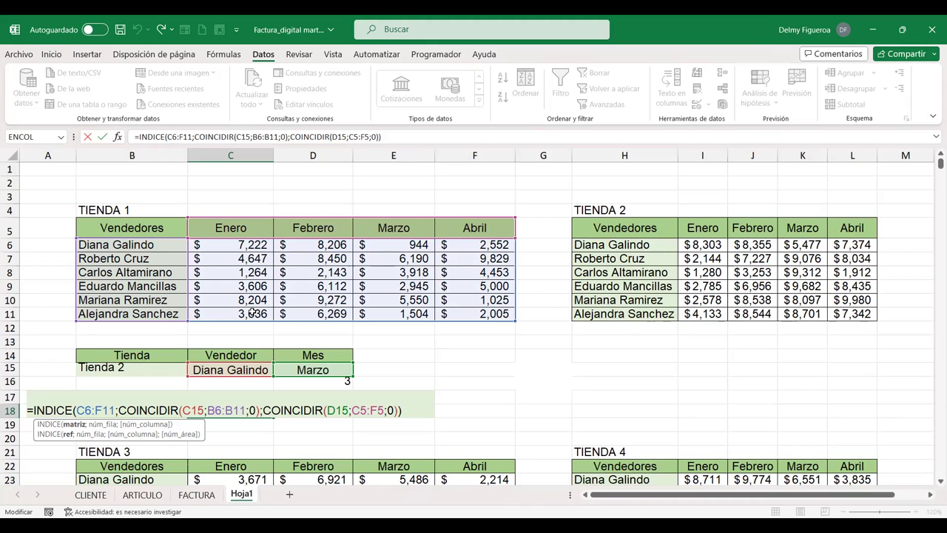
Step: Name the TIENDA 1 and TIENDA 2 sales ranges Tienda1 and Tienda2
key("Return")
mouse_move(252, 245)
left_mouse_down()
mouse_move(502, 296)
mouse_move(501, 310)
left_mouse_up()
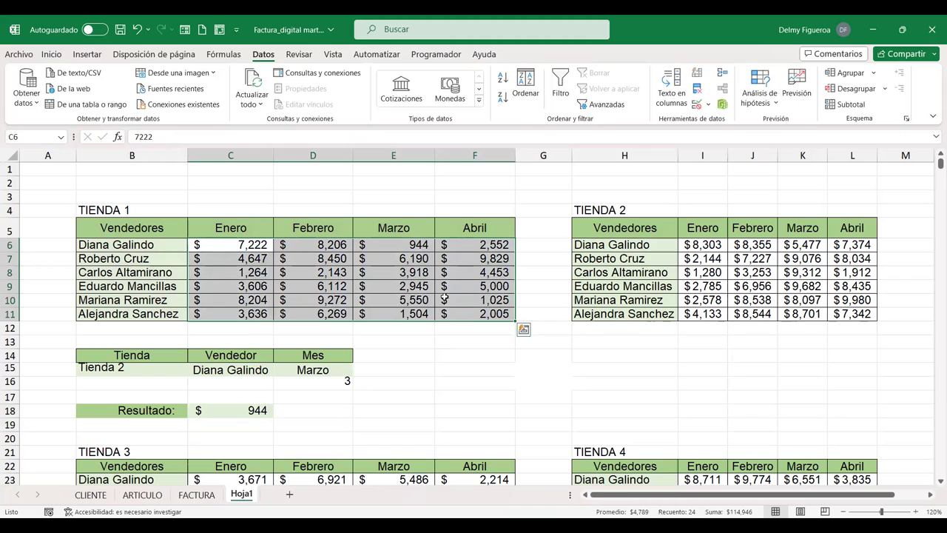
left_click(26, 137)
type("Teinda")
key("BackSpace")
key("BackSpace")
key("BackSpace")
type("enda1")
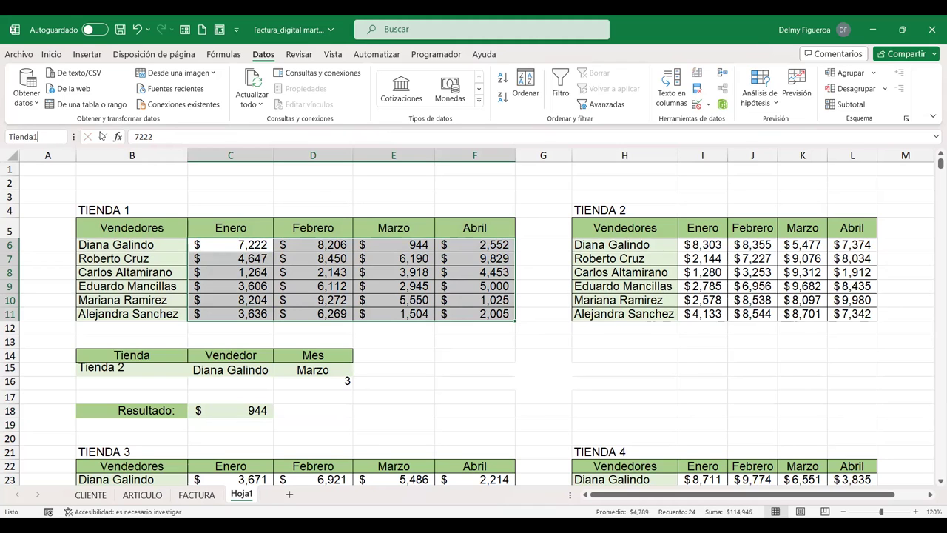
key("Return")
left_click_drag(709, 245, 854, 314)
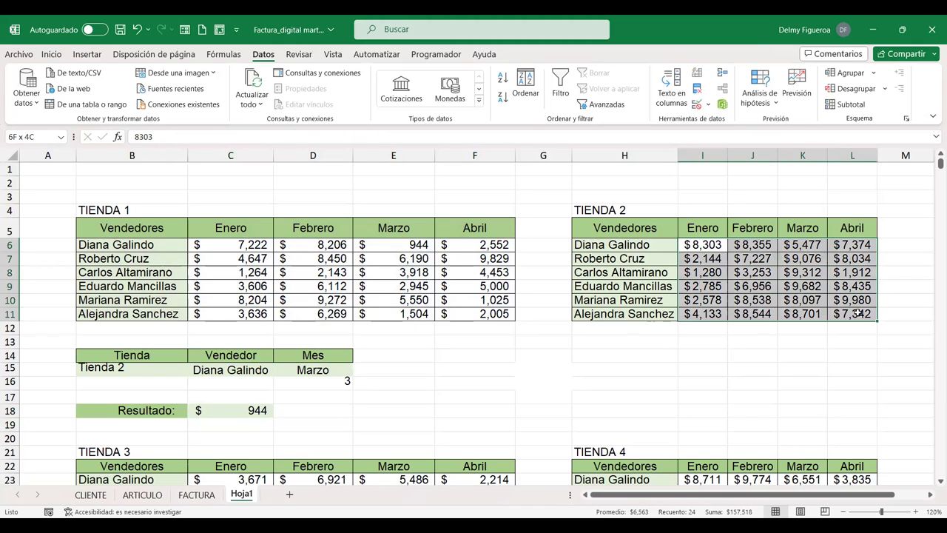
left_click(22, 137)
type("Tienda2")
key("Return")
Step: Name the TIENDA 3 and TIENDA 4 sales ranges Tienda3 and Tienda4
scroll(279, 407, "down", 1)
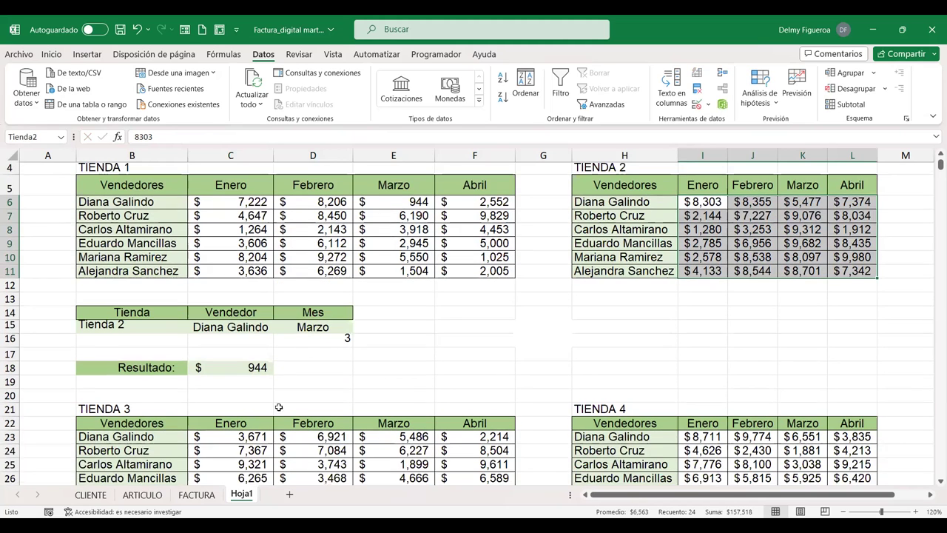
scroll(256, 429, "down", 1)
scroll(251, 353, "down", 1)
mouse_move(251, 345)
left_mouse_down()
mouse_move(477, 410)
mouse_move(477, 421)
left_mouse_up()
left_click(44, 137)
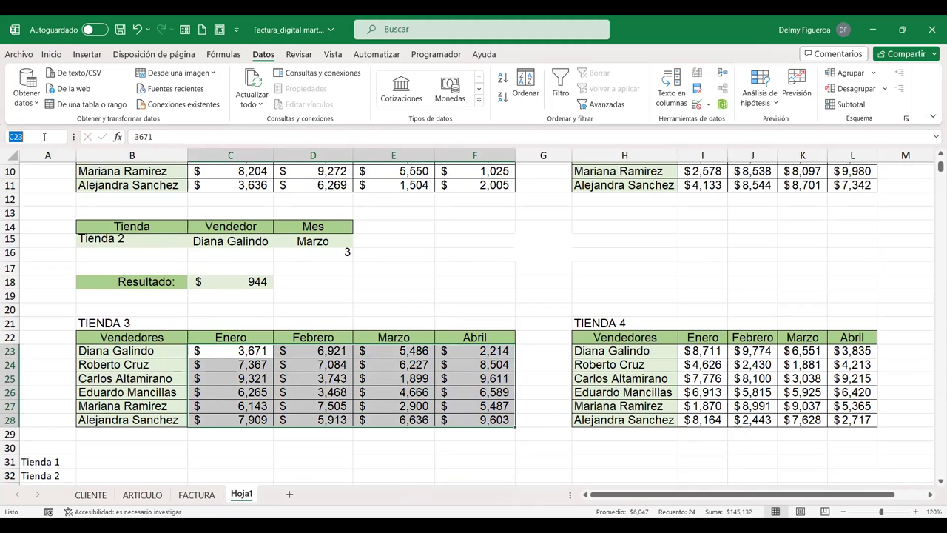
type("Tienda3")
key("Return")
left_click_drag(717, 351, 861, 421)
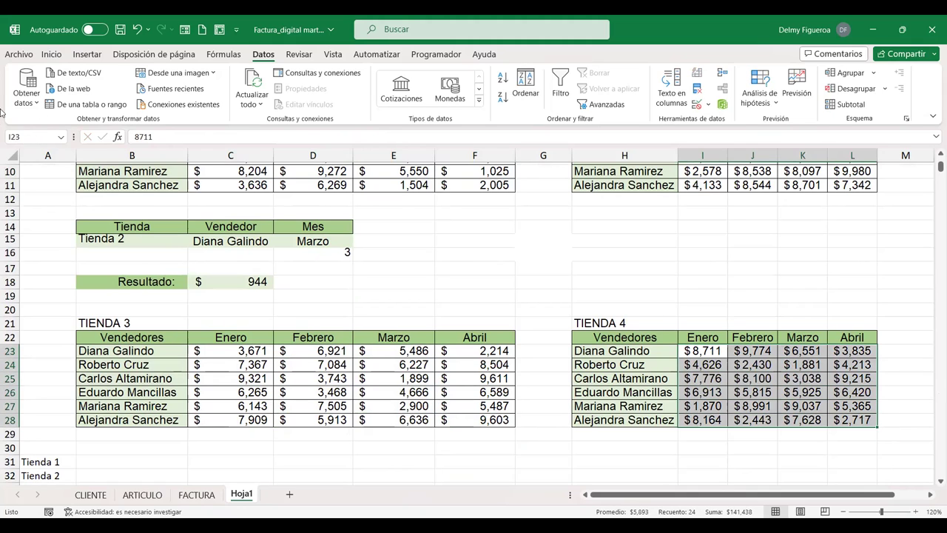
left_click(46, 136)
type("T")
type("ienda4")
Step: Check the store choices in the B15 dropdown, leaving it unchanged
left_click(136, 238)
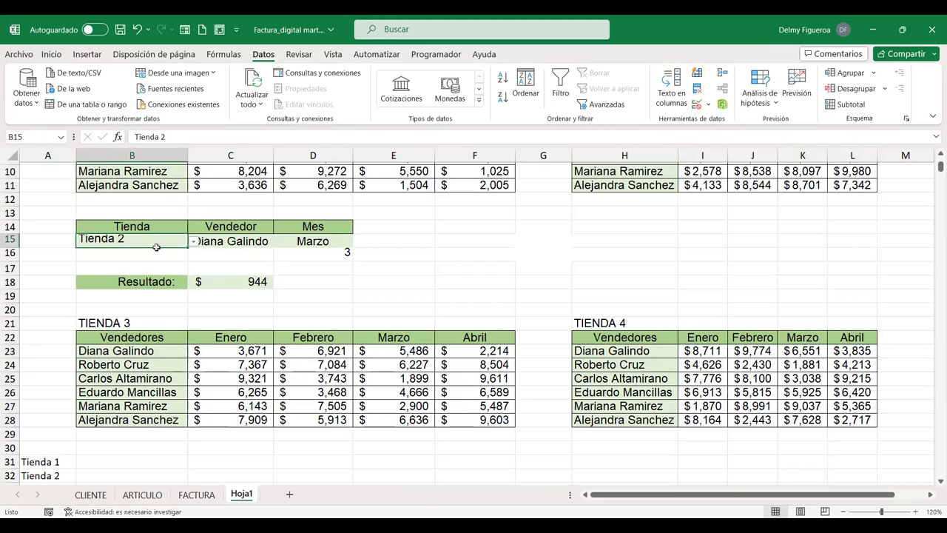
scroll(190, 237, "down", 1)
scroll(190, 237, "up", 1)
left_click(192, 242)
left_click(192, 244)
key("alt+Down")
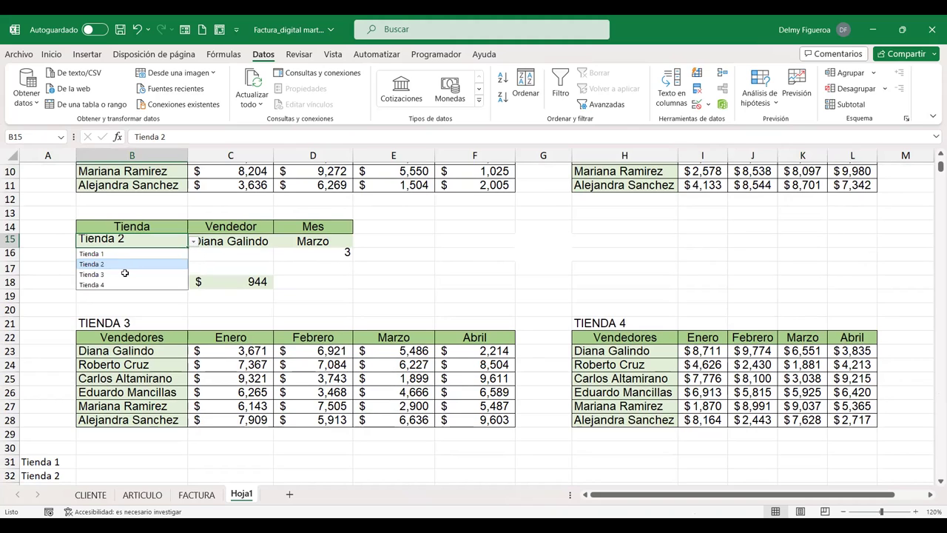
left_click(192, 243)
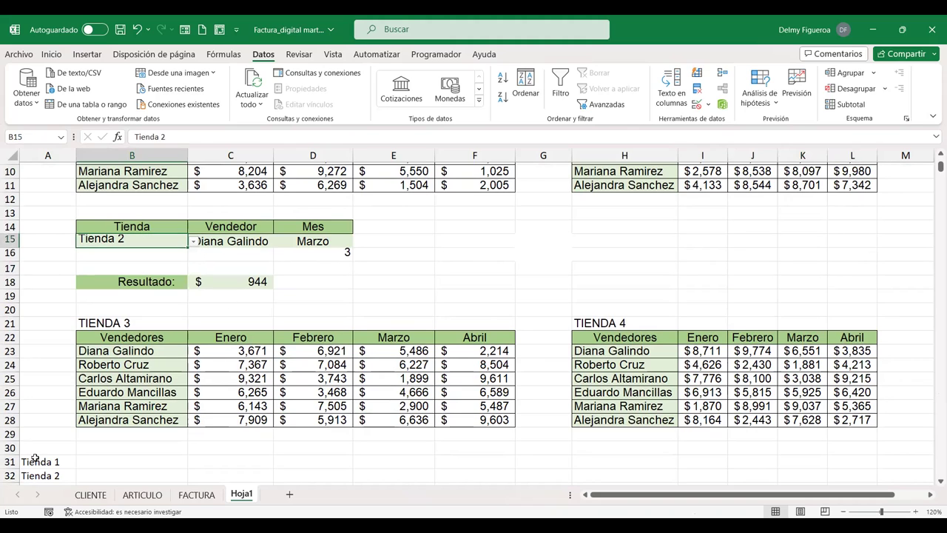
Step: Relabel A31 as Tienda1 and fill A31:A34 with Tienda1 through Tienda4
scroll(68, 455, "down", 1)
left_click(59, 419)
double_click(59, 418)
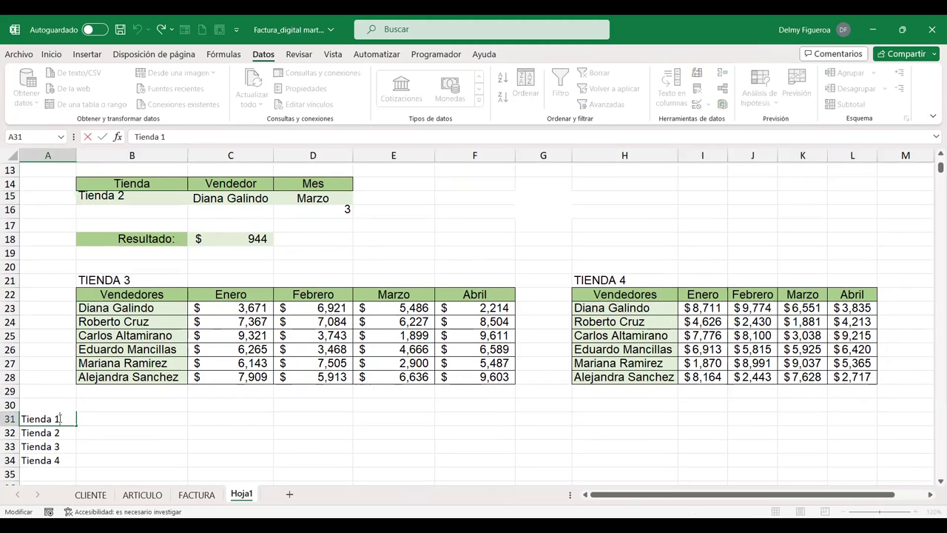
key("BackSpace")
key("Return")
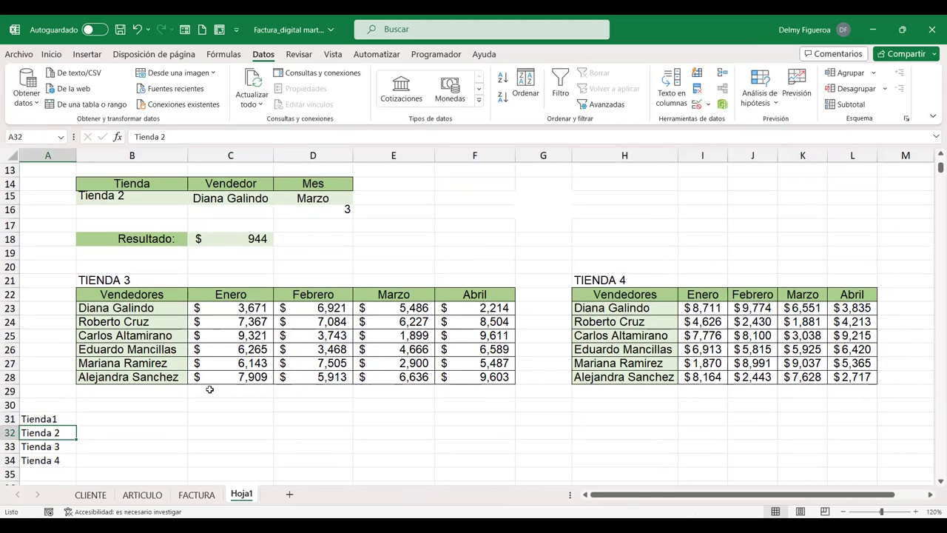
left_click(65, 421)
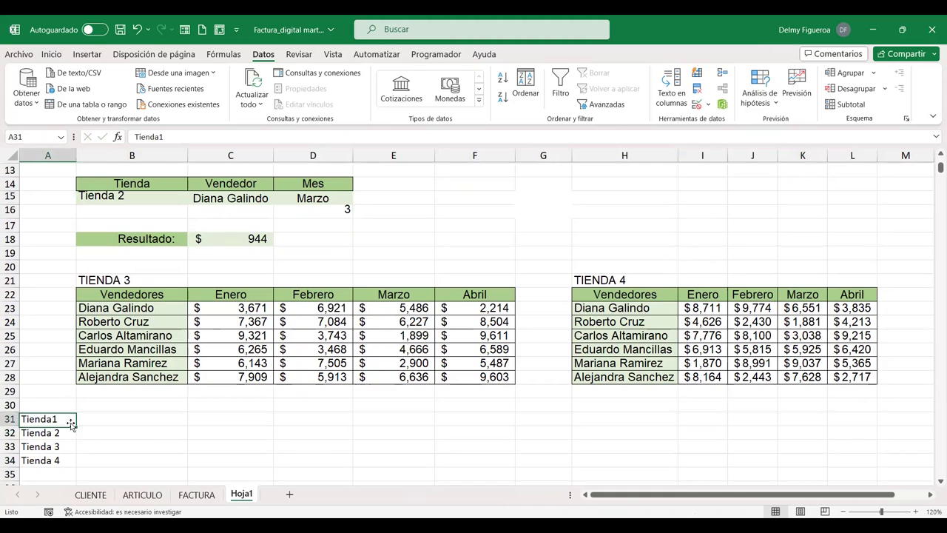
left_click_drag(77, 426, 77, 440)
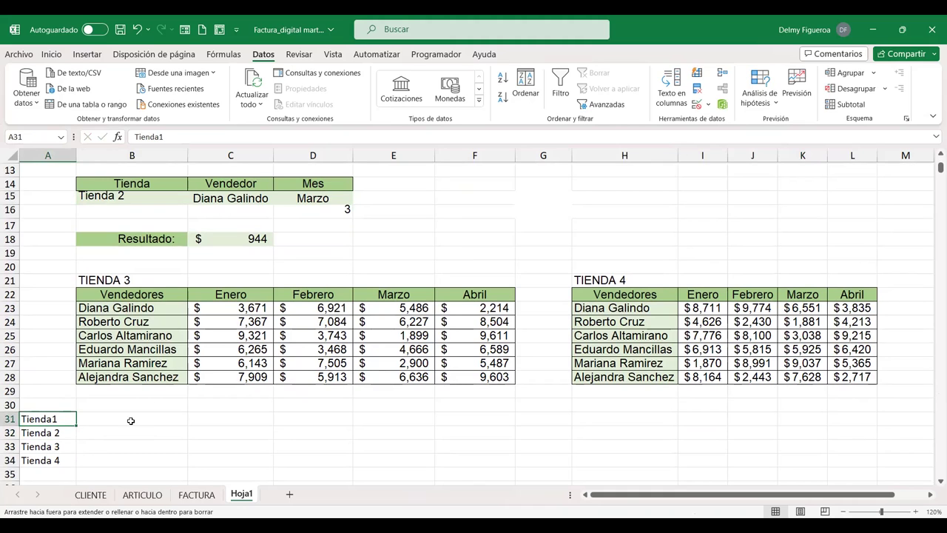
left_click_drag(130, 420, 77, 466)
Step: Choose Tienda3 as the store in B15
left_click(164, 195)
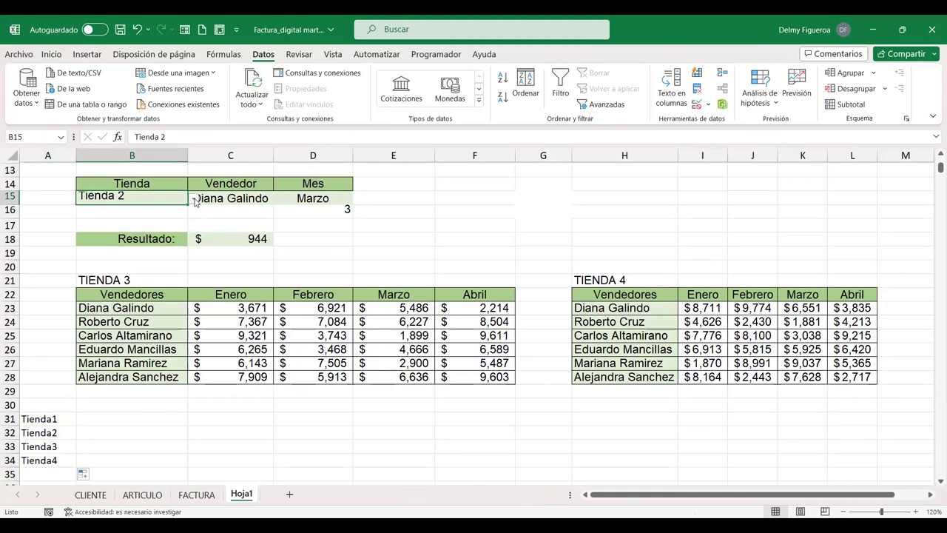
left_click(194, 201)
left_click(104, 231)
scroll(397, 297, "up", 1)
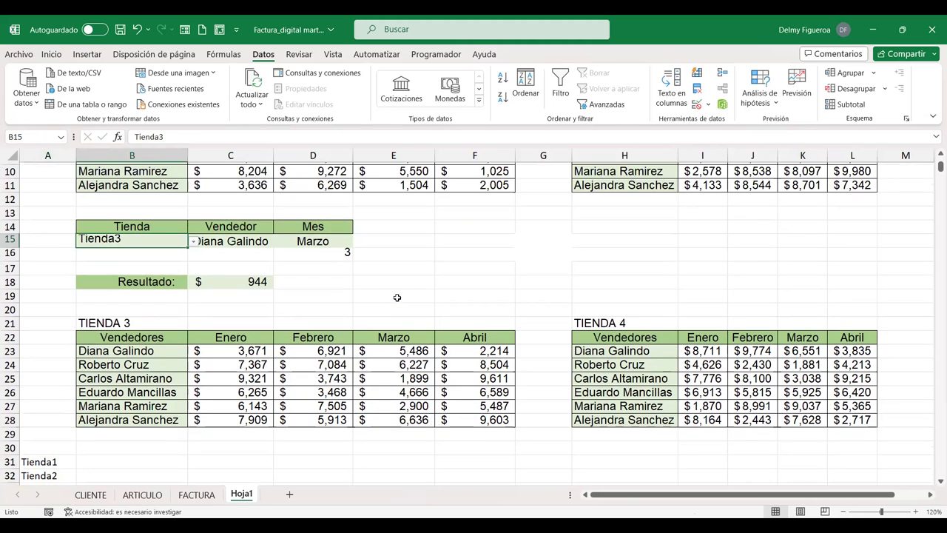
scroll(397, 298, "up", 1)
scroll(397, 298, "up", 1)
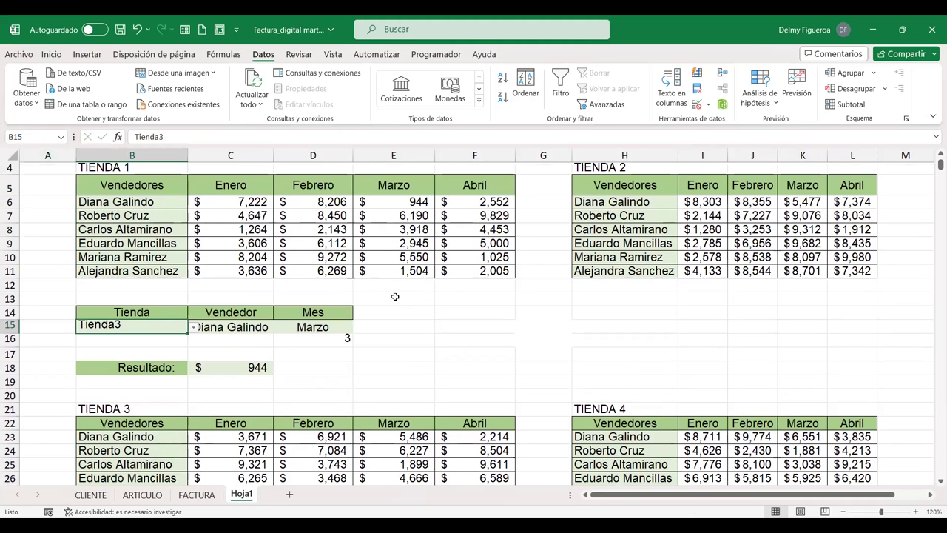
left_click(251, 367)
scroll(252, 368, "up", 1)
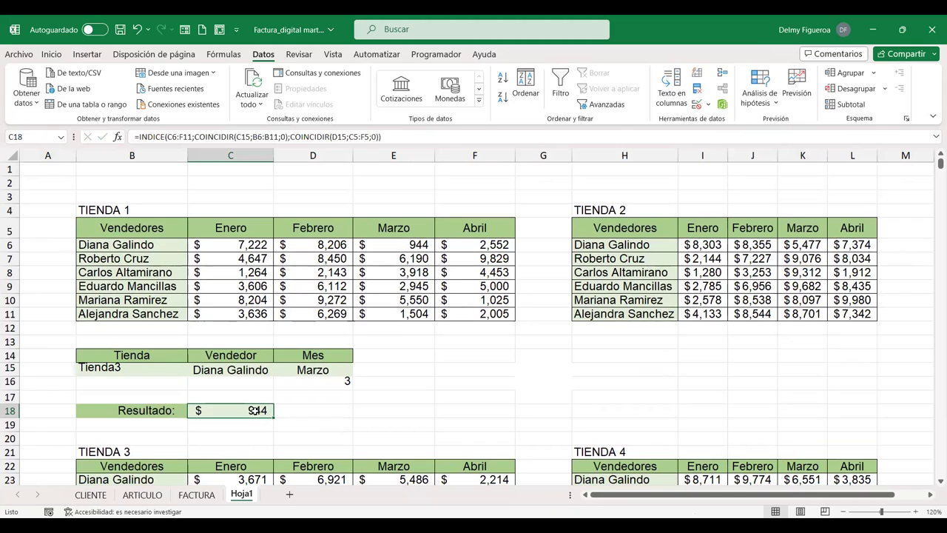
Step: Replace the C6:F11 table reference in the C18 formula with B15
double_click(254, 410)
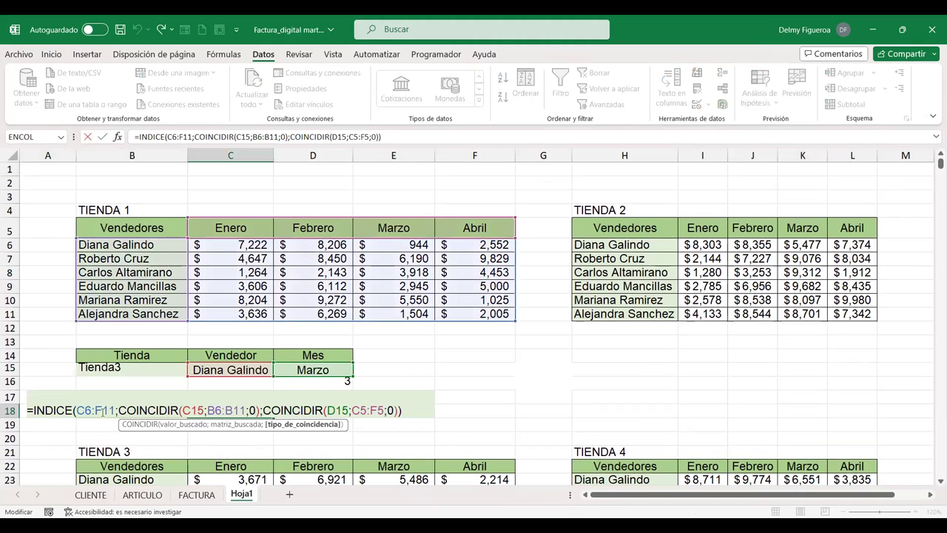
double_click(97, 410)
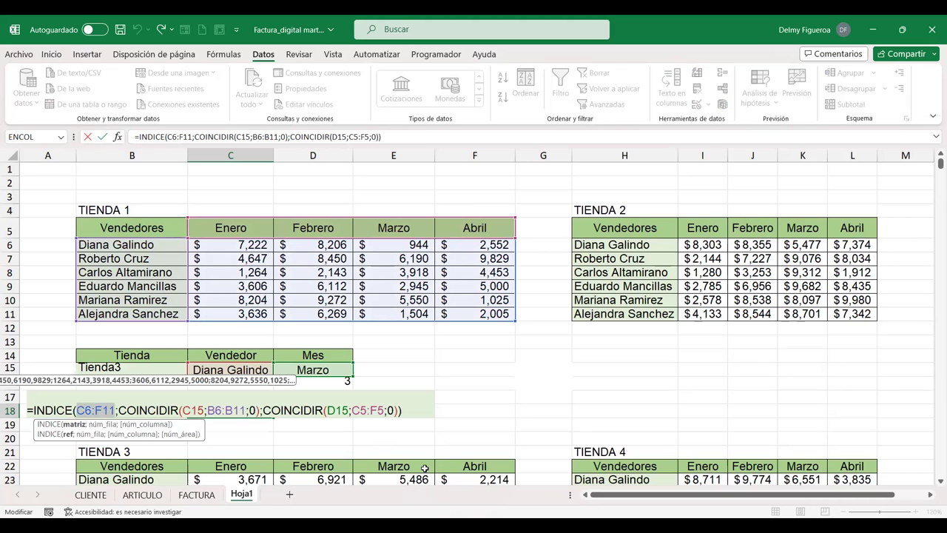
key("BackSpace")
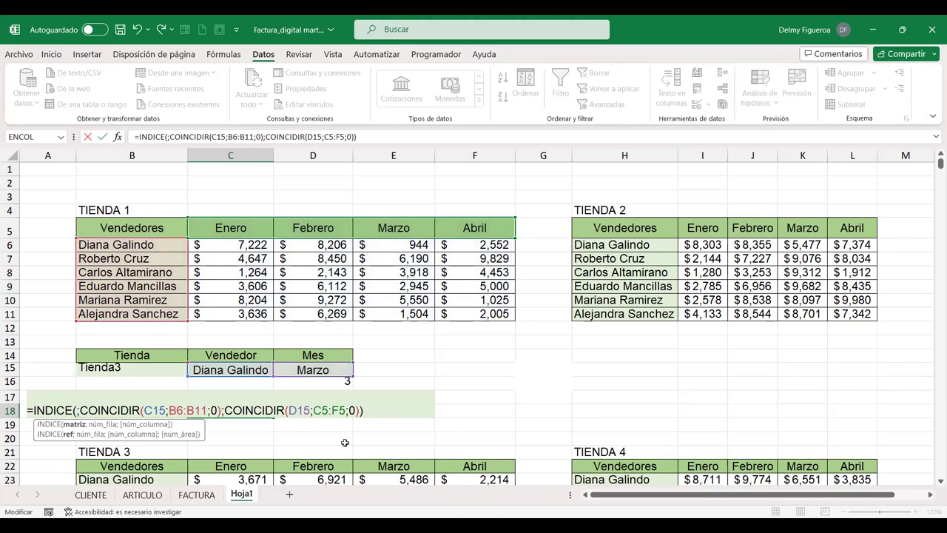
left_click(159, 369)
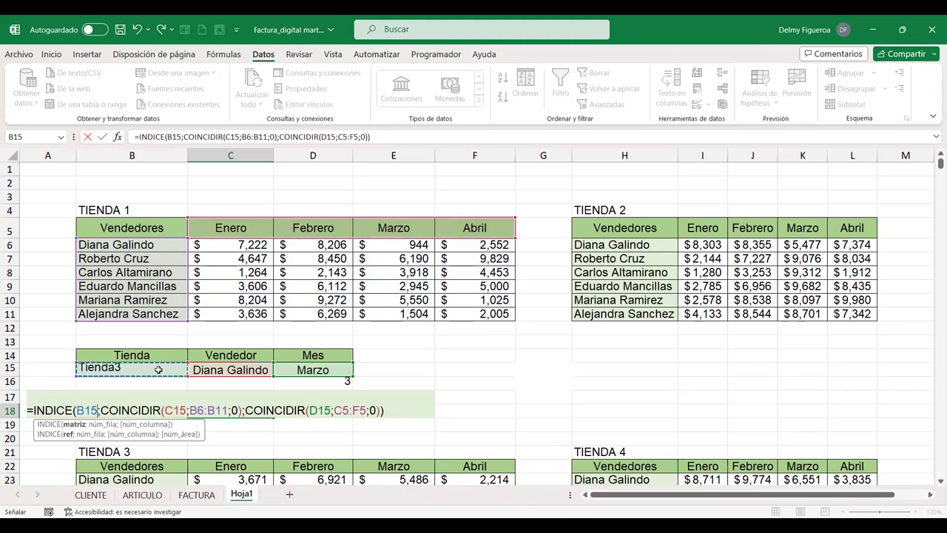
key("Return")
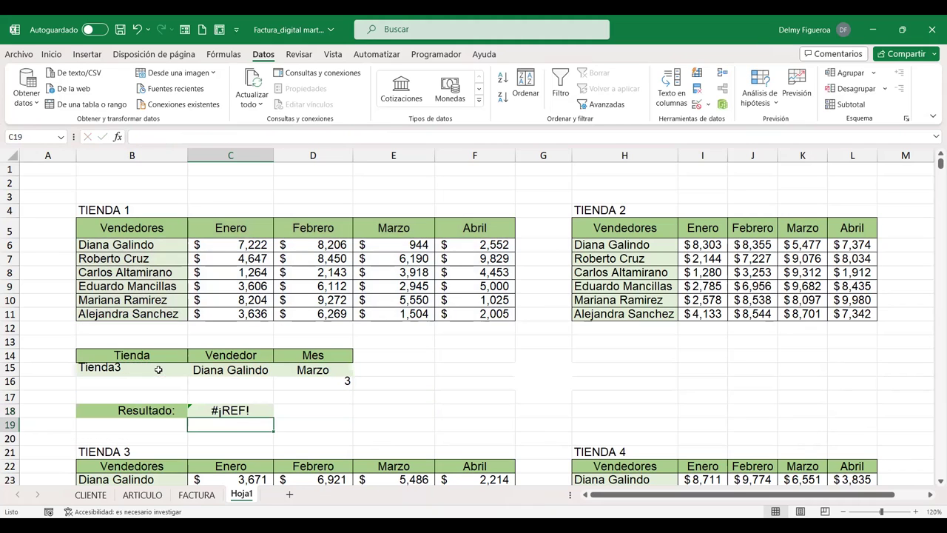
Step: Wrap B15 in INDIRECTO so Resultado returns $5,486
left_click(251, 411)
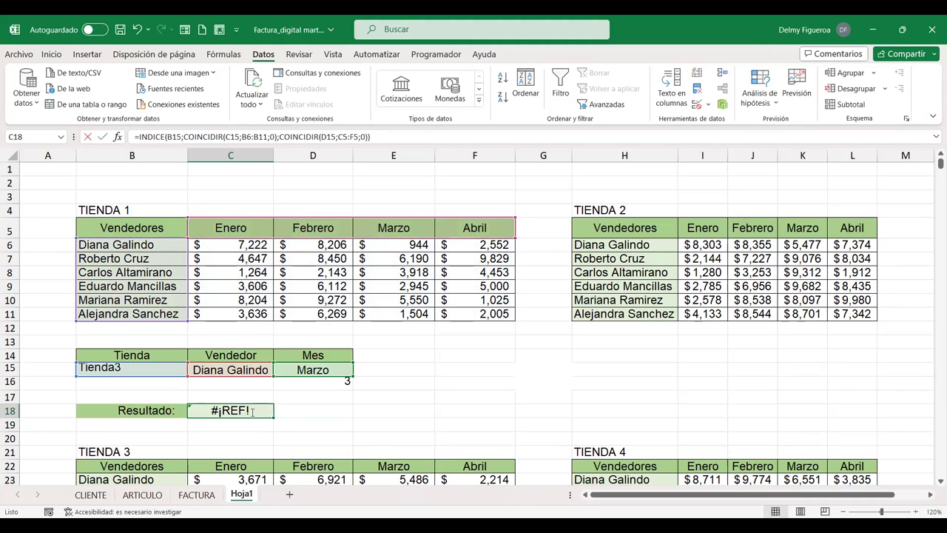
key("F2")
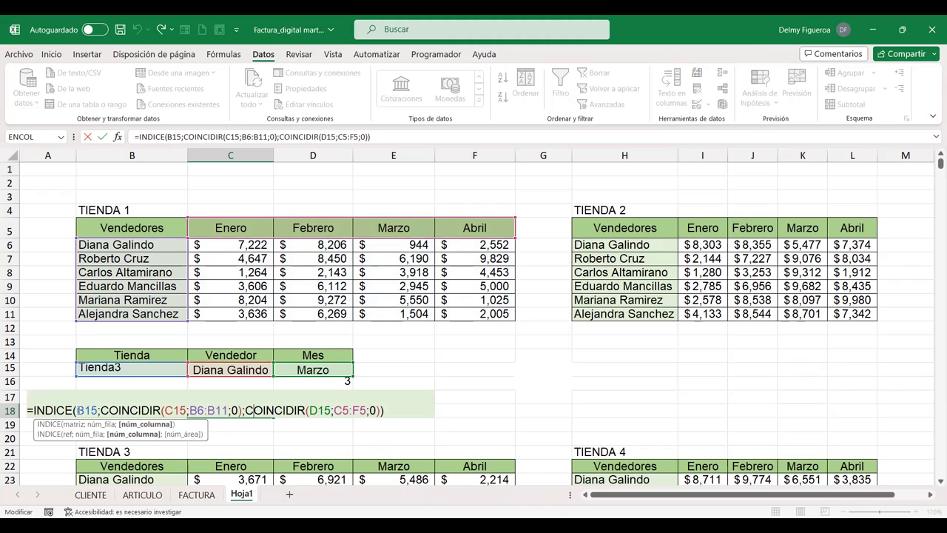
left_click(77, 410)
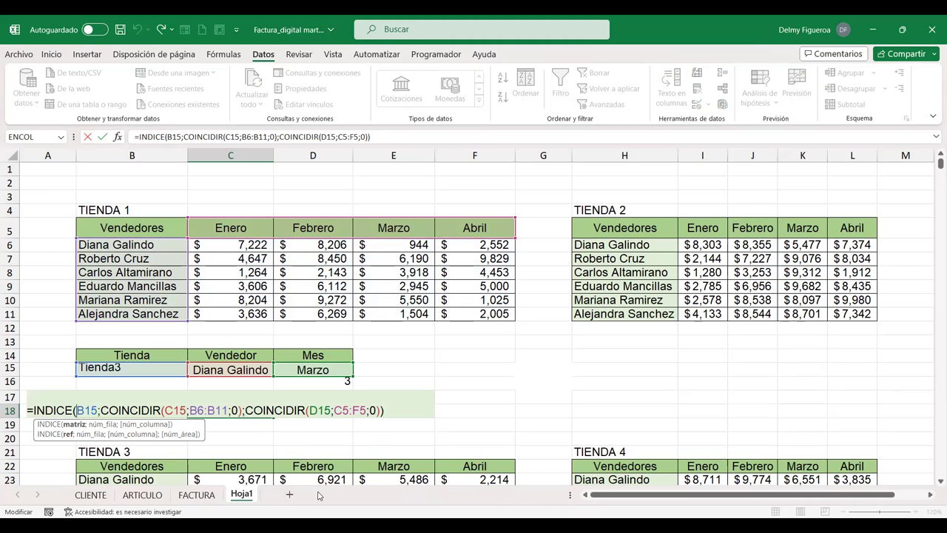
type("indi")
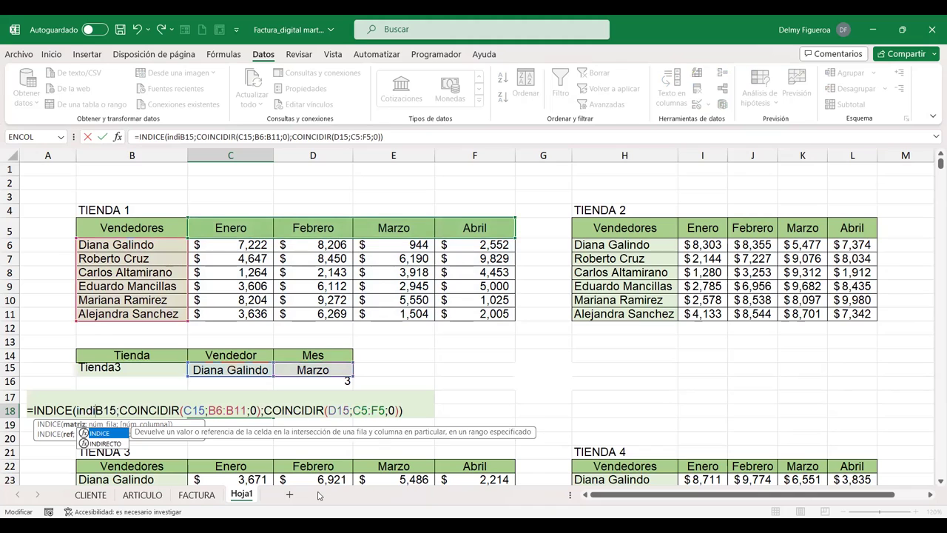
double_click(107, 444)
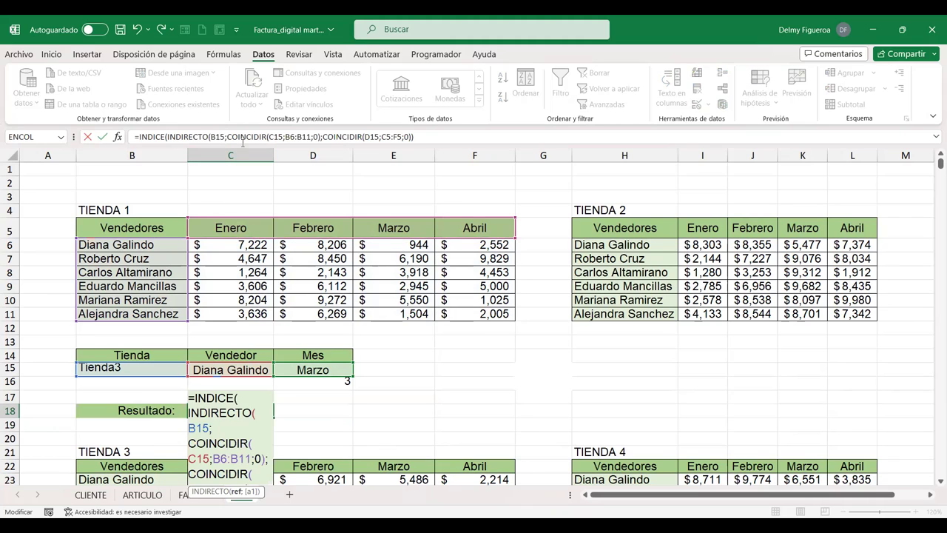
left_click(225, 137)
type(")")
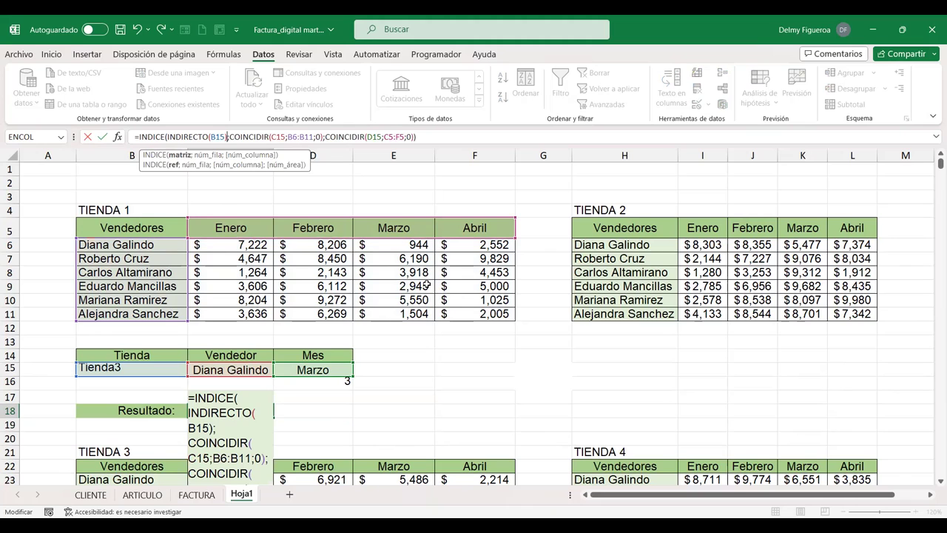
key("Return")
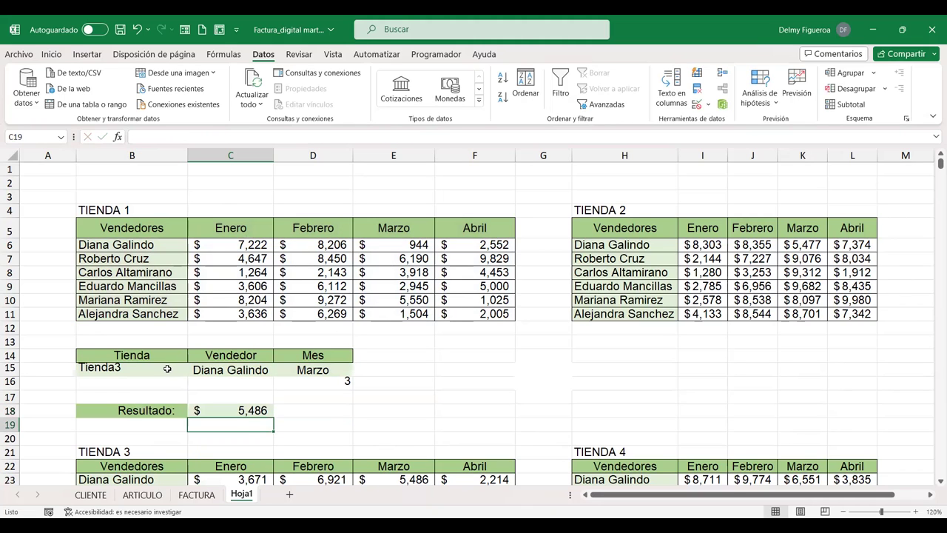
left_click(167, 369)
Step: Review the C18 formula, leave it unchanged, and clear the helper value 3 from D16
double_click(247, 417)
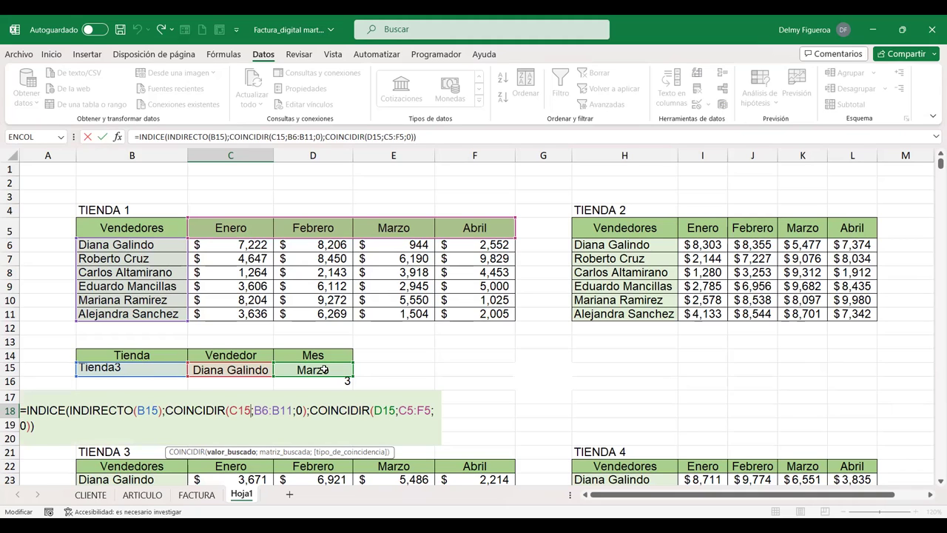
key("Return")
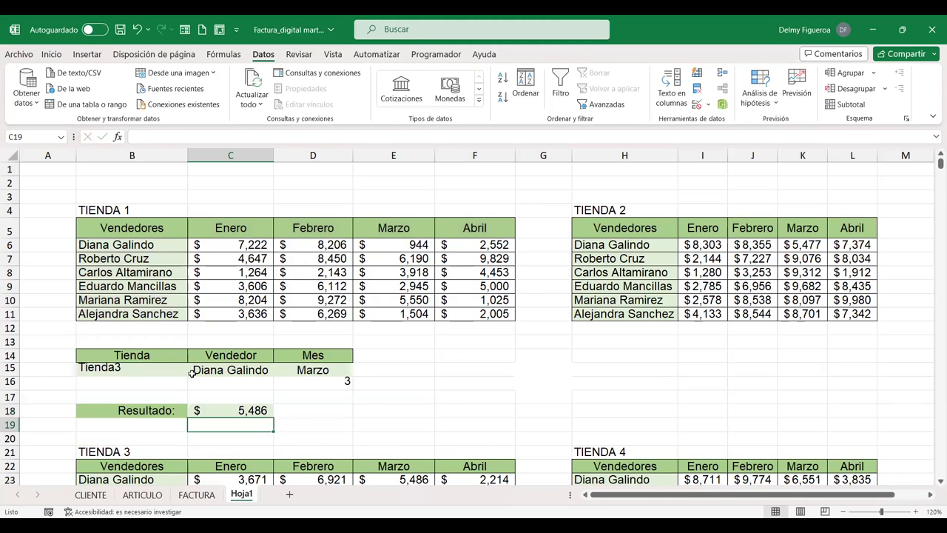
scroll(192, 372, "down", 1)
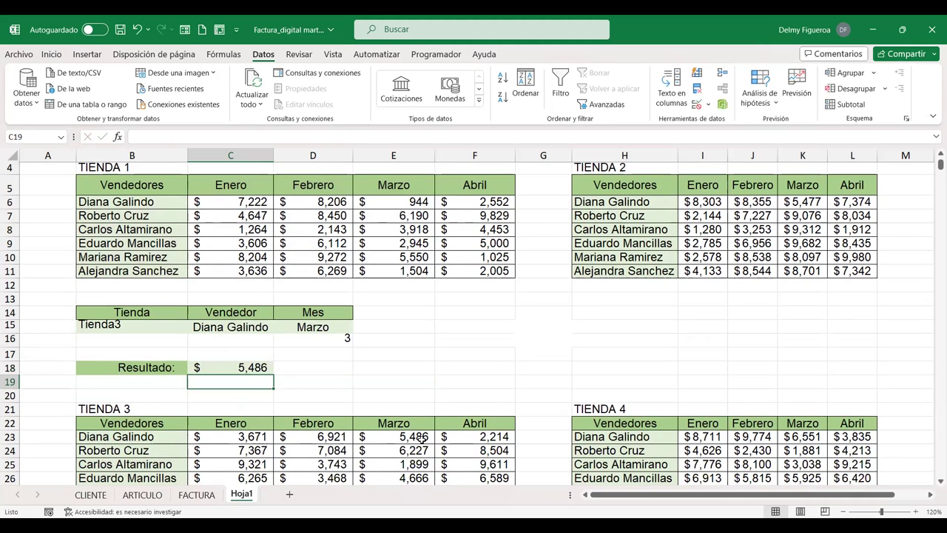
left_click(330, 341)
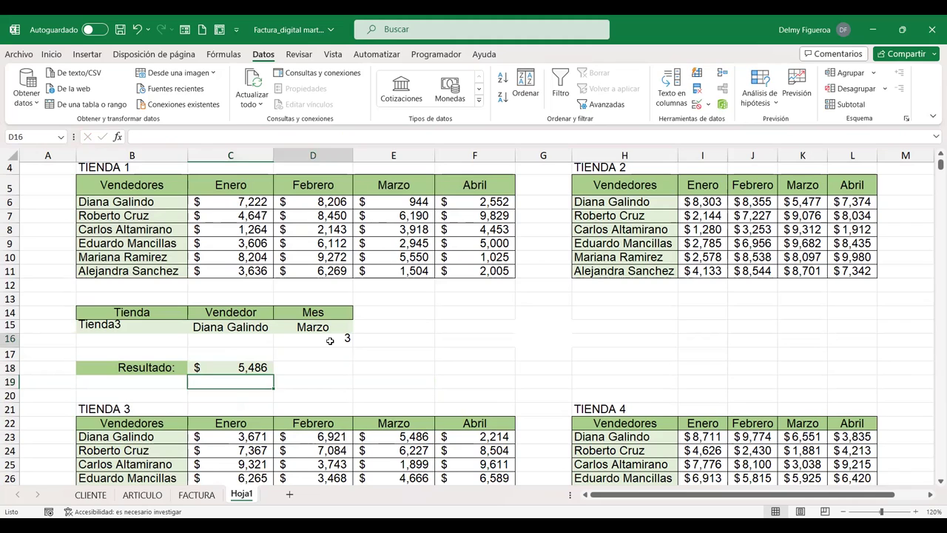
key("Delete")
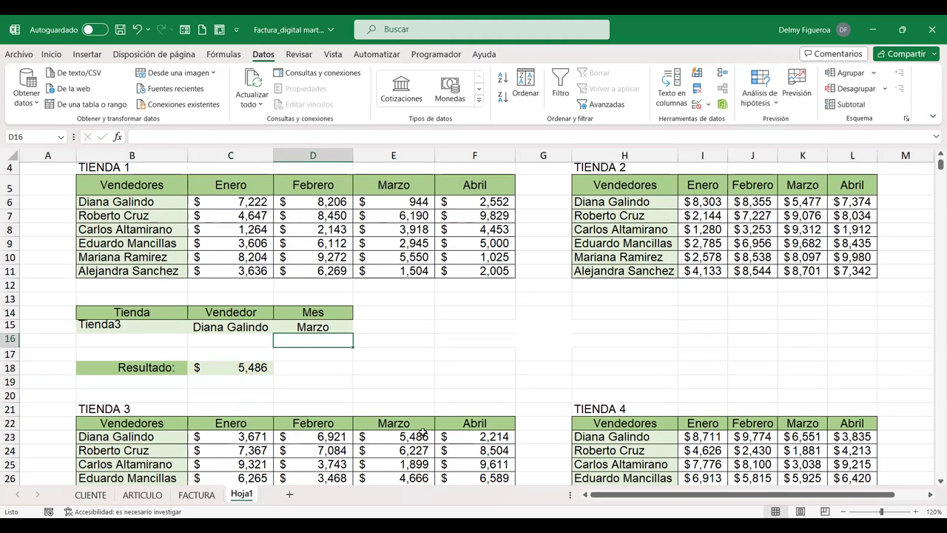
Step: Try the second seller and Enero in the C15 and D15 dropdowns
left_click(148, 328)
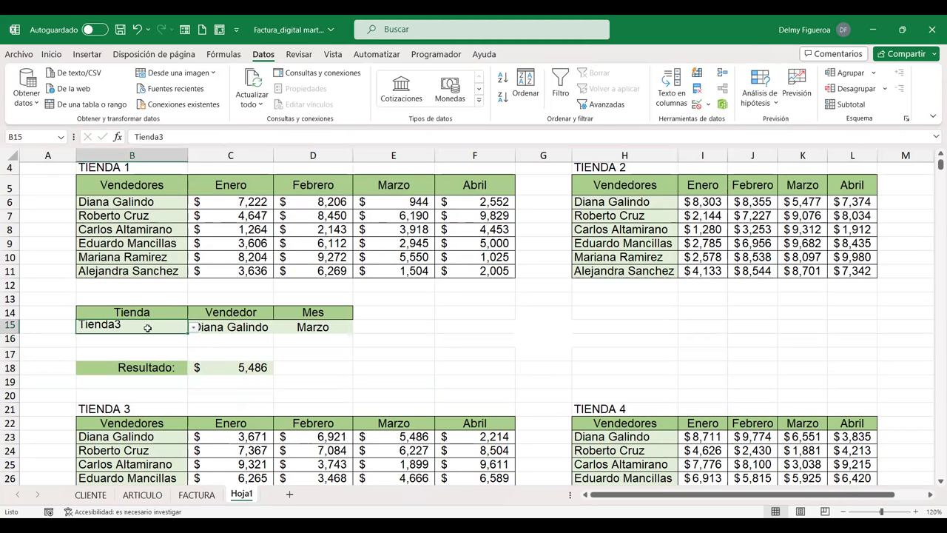
left_click(250, 328)
left_click(280, 327)
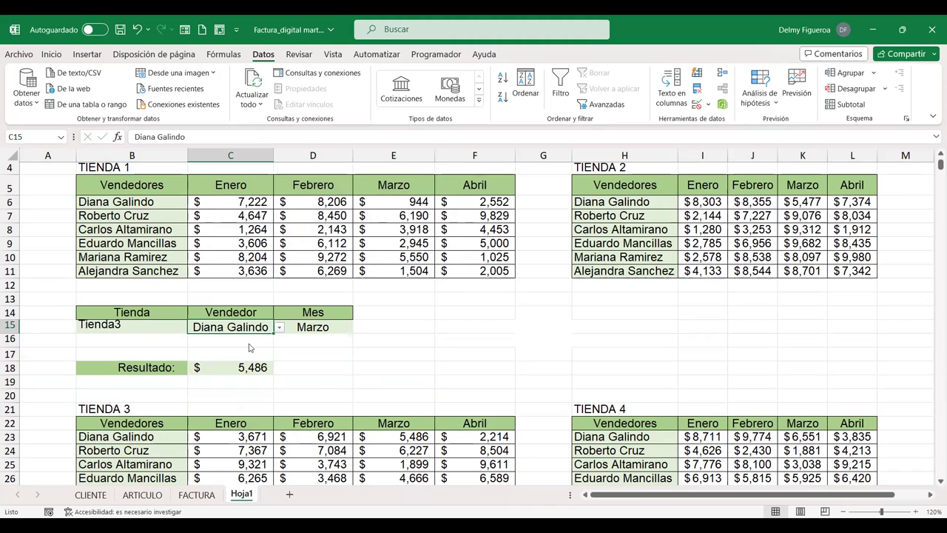
left_click(247, 350)
left_click(316, 328)
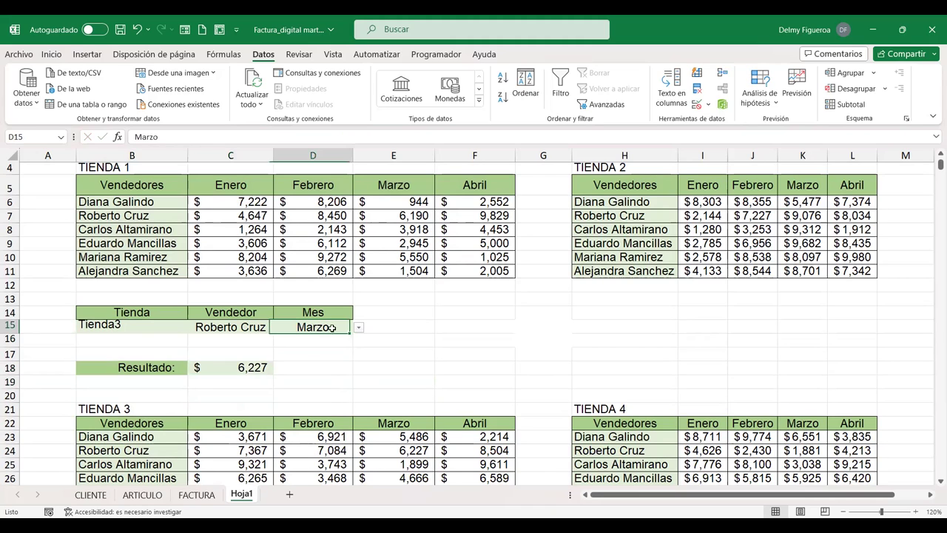
left_click(360, 329)
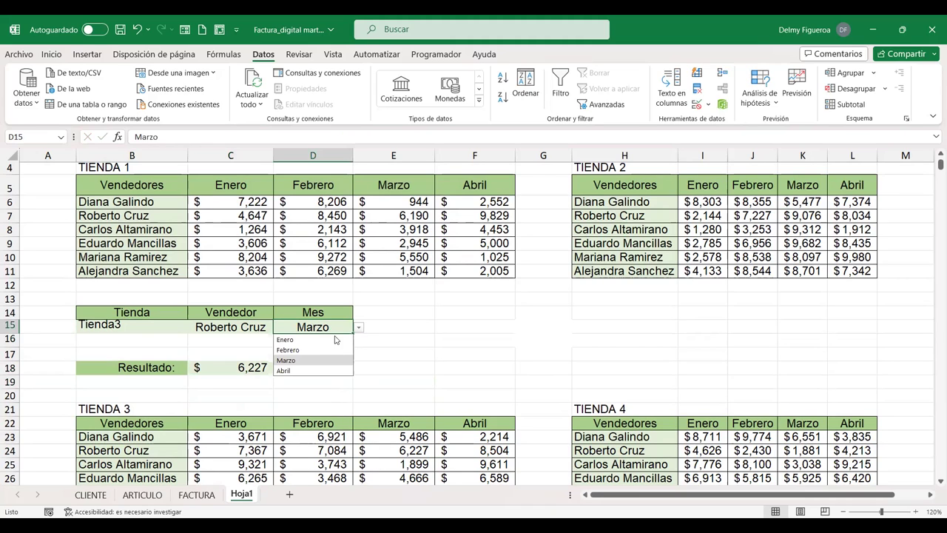
left_click(286, 339)
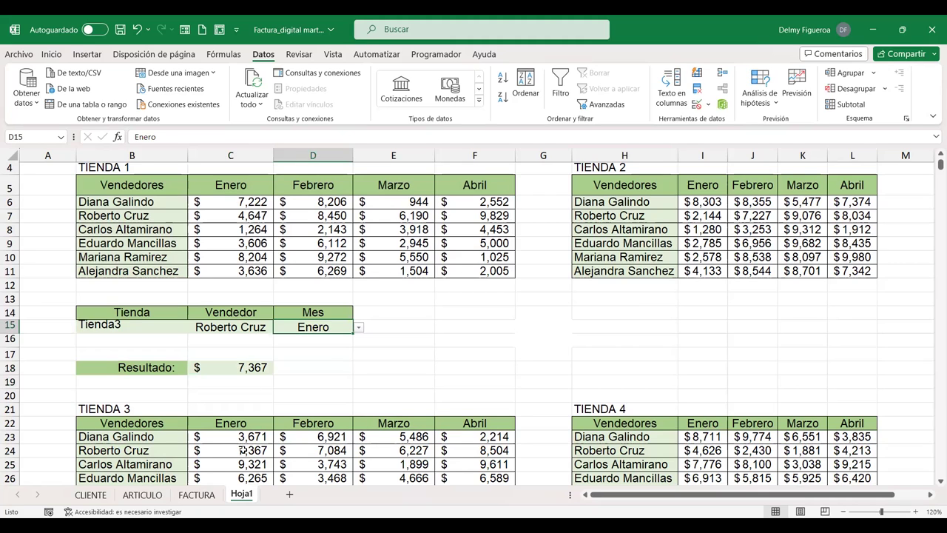
Step: Set the B15 store dropdown to Tienda4
left_click(172, 329)
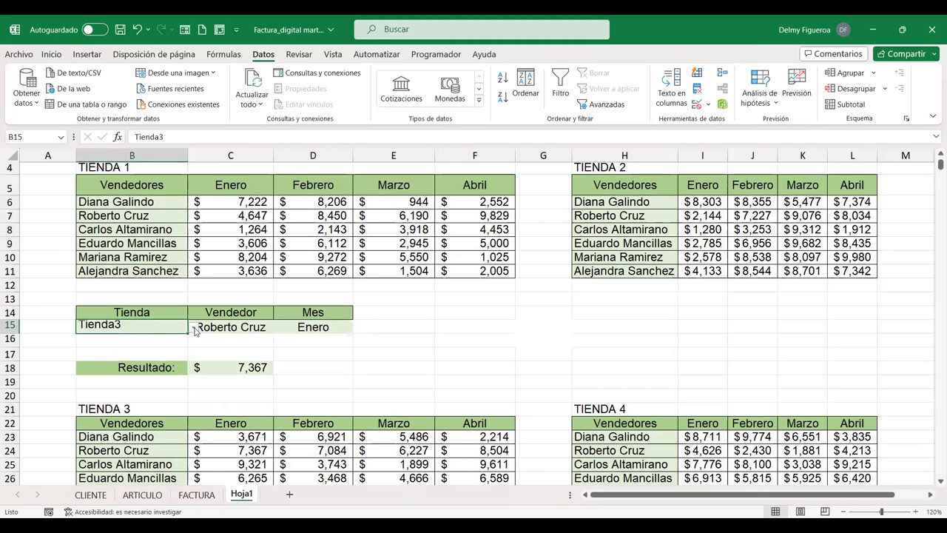
left_click(195, 331)
left_click(122, 339)
left_click(194, 329)
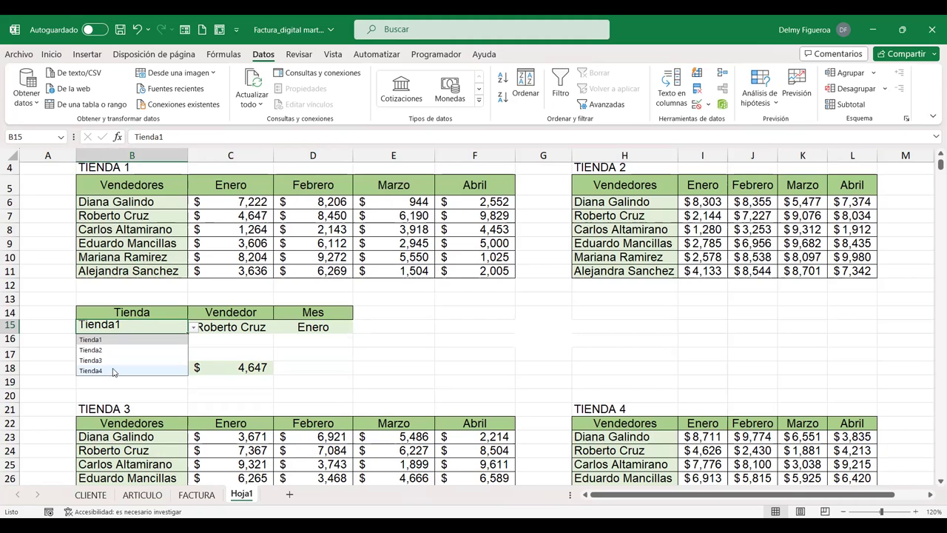
left_click(113, 372)
Step: Choose the third seller and Abril so Resultado shows $9,215
left_click(269, 330)
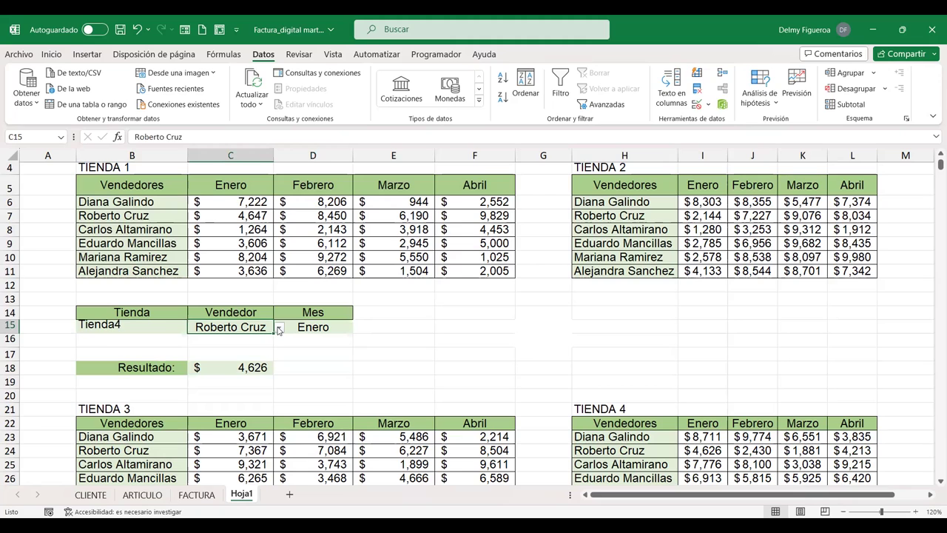
left_click(279, 331)
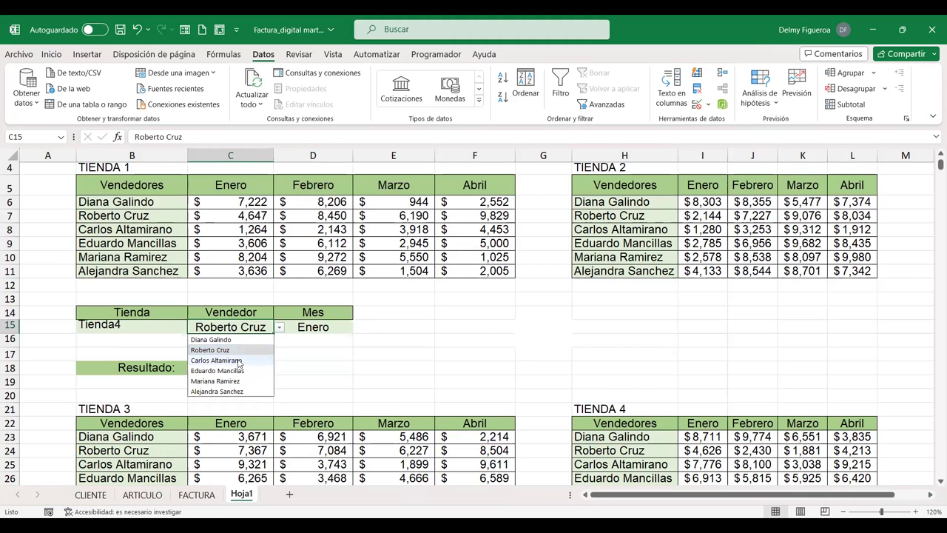
left_click(239, 361)
left_click(326, 329)
left_click(361, 329)
left_click(299, 372)
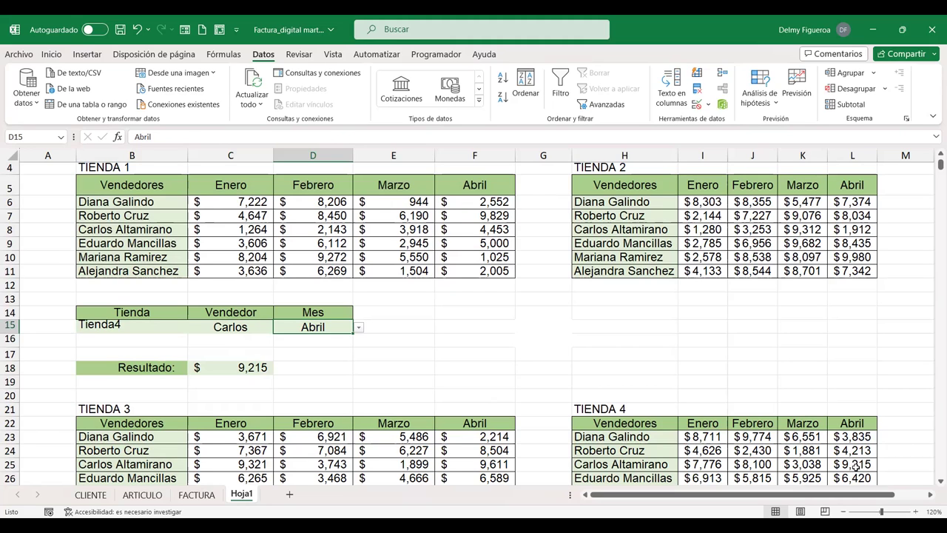
left_click(474, 351)
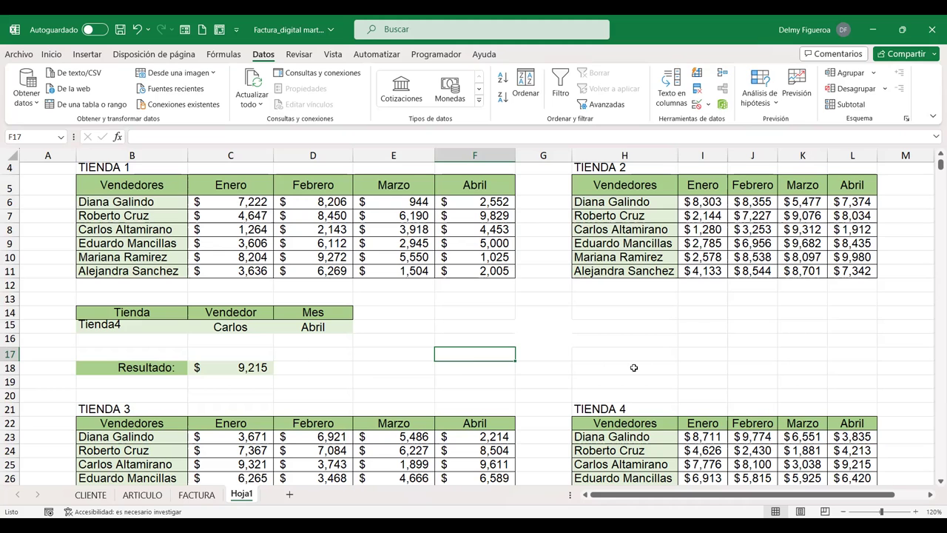
scroll(589, 344, "down", 2)
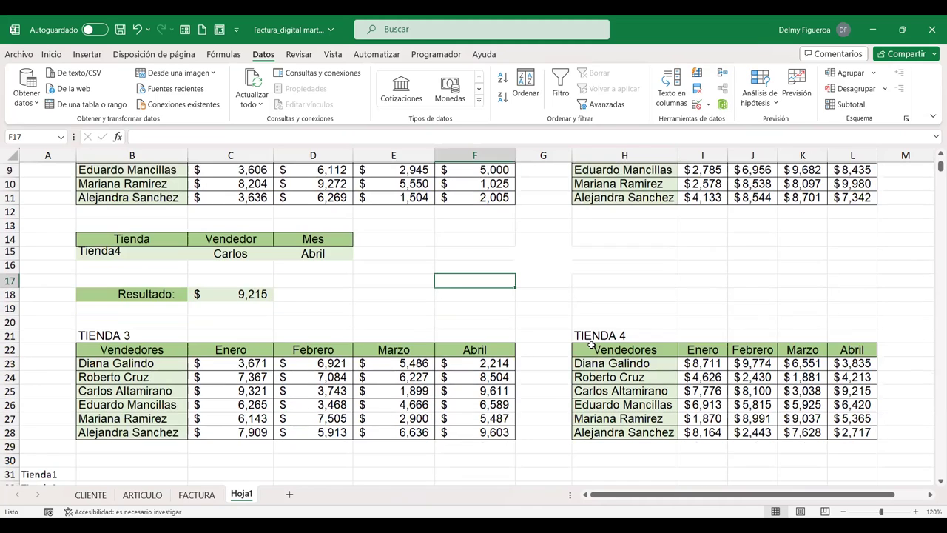
scroll(592, 345, "up", 1)
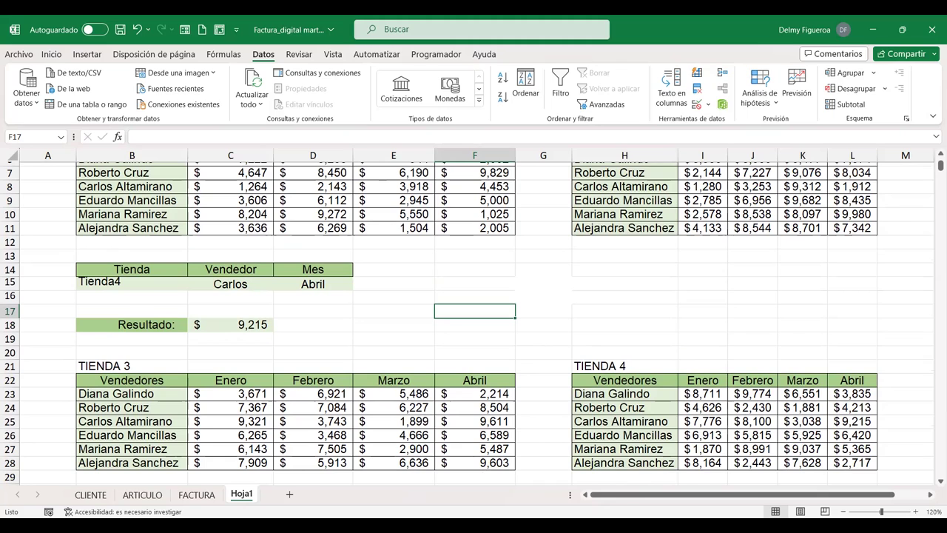
Step: Switch windows with Alt+Tab, leaving the Tienda4/Abril lookup showing $9,215
key("alt+Tab")
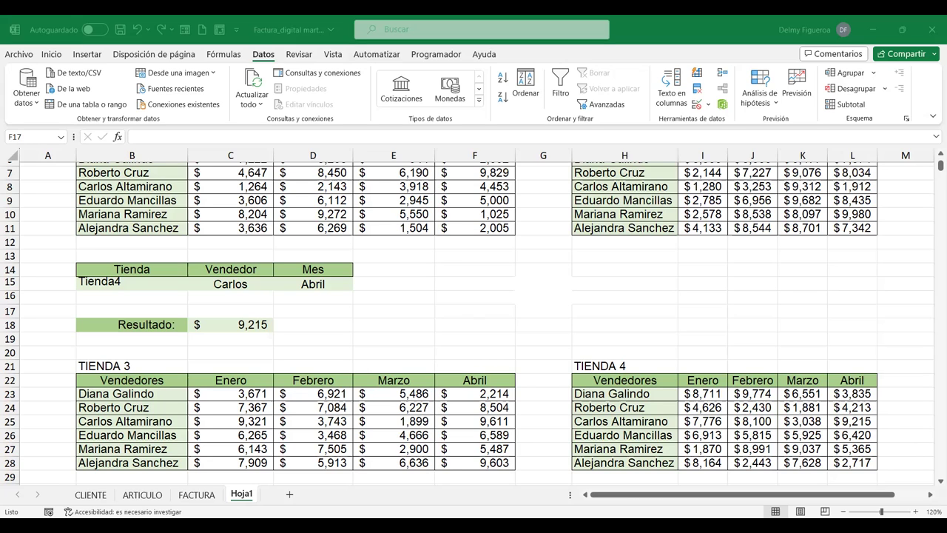
Step: Add Hoja2 and paste the invoice table, then undo a trial 250 width on column D
left_click(289, 494)
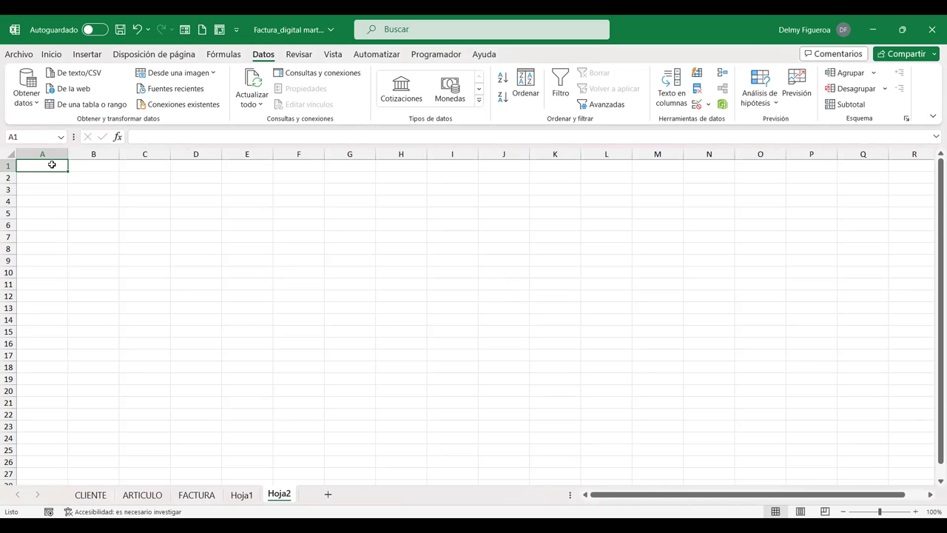
key("ctrl+v")
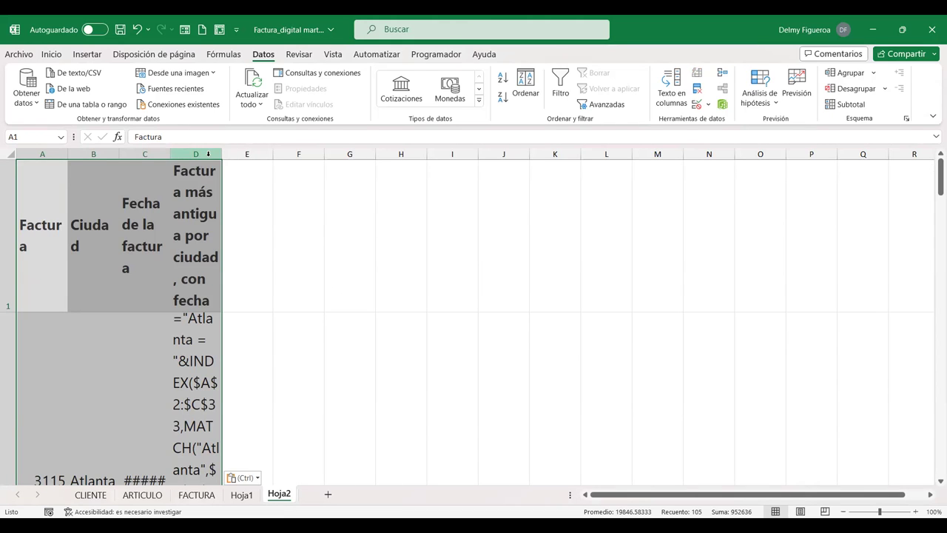
right_click(208, 153)
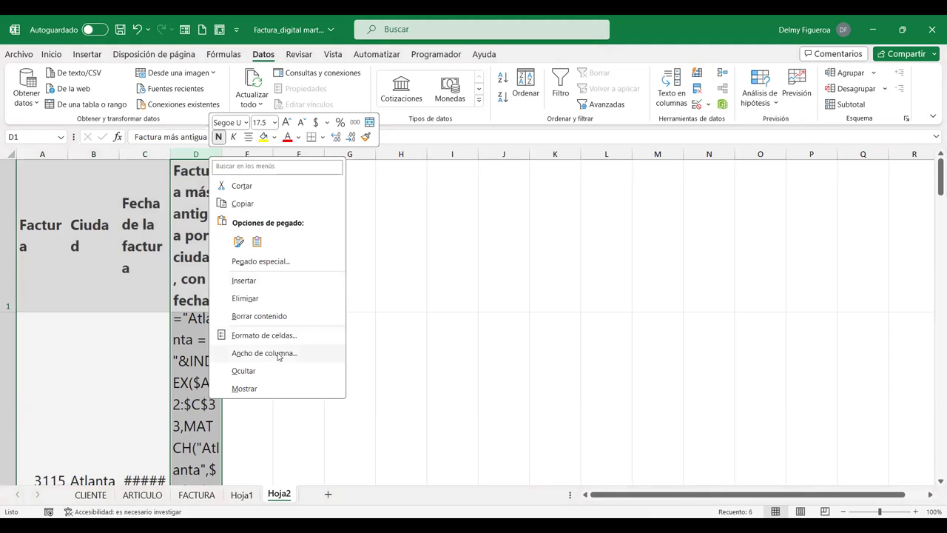
left_click(289, 354)
type("250")
key("Return")
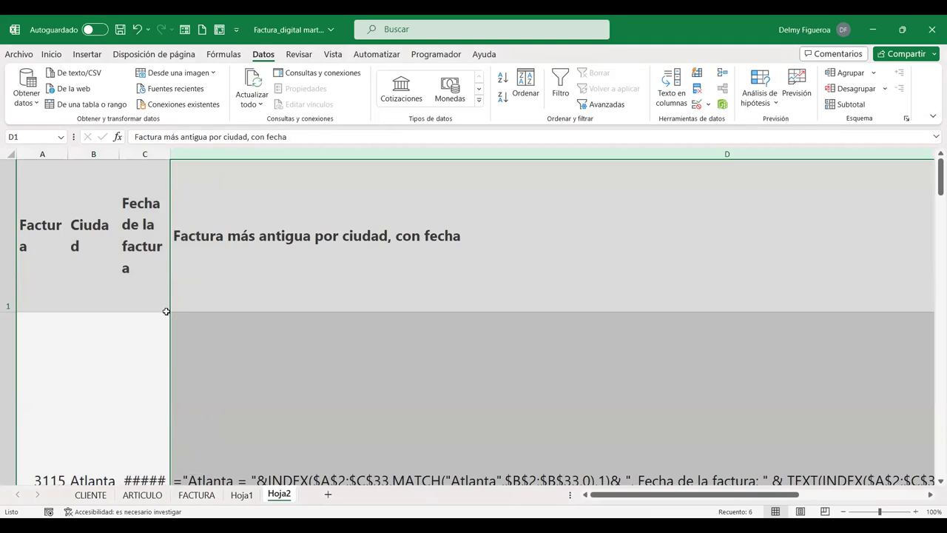
key("ctrl+z")
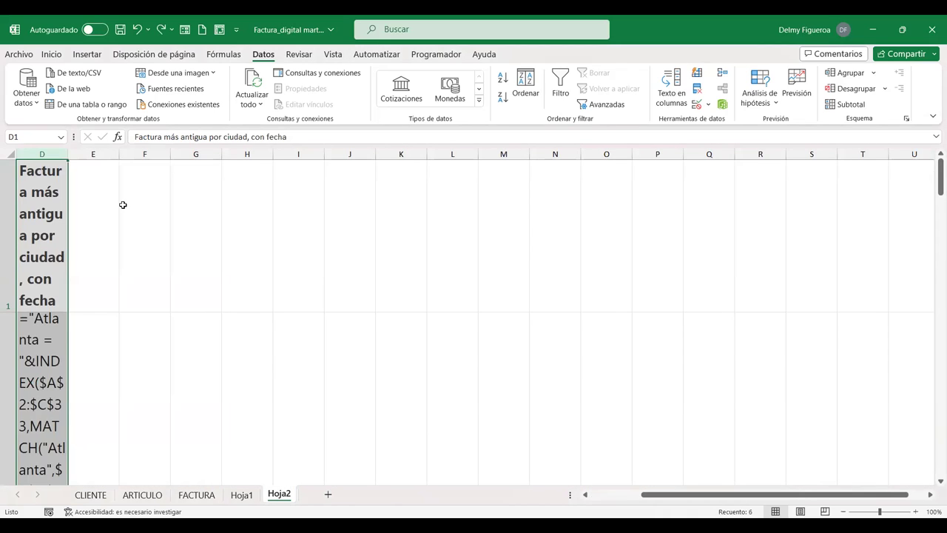
Step: Widen columns A to D equally by dragging a column border to a moderate width
scroll(123, 205, "left", 3)
left_click(42, 154)
left_click(195, 154, "shift")
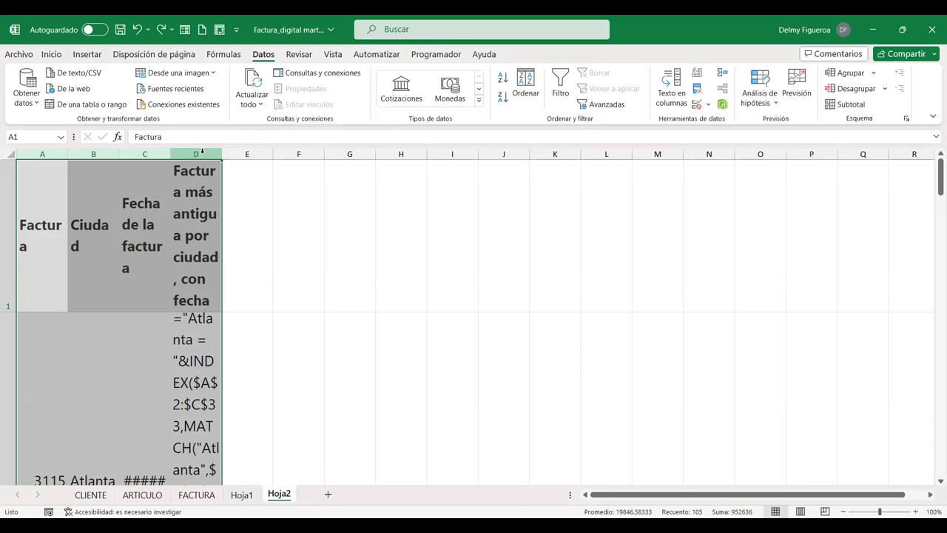
right_click(251, 334)
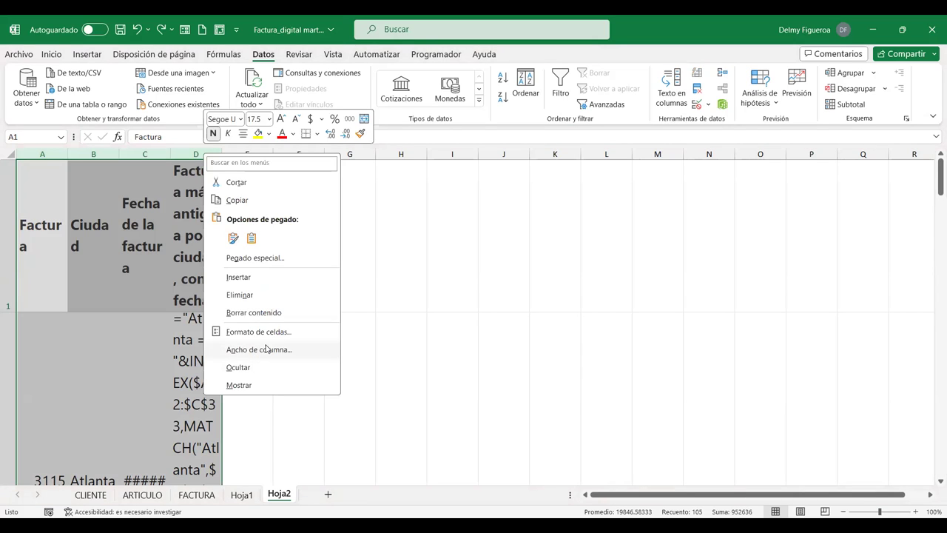
left_click(259, 349)
type("250")
left_click(248, 374)
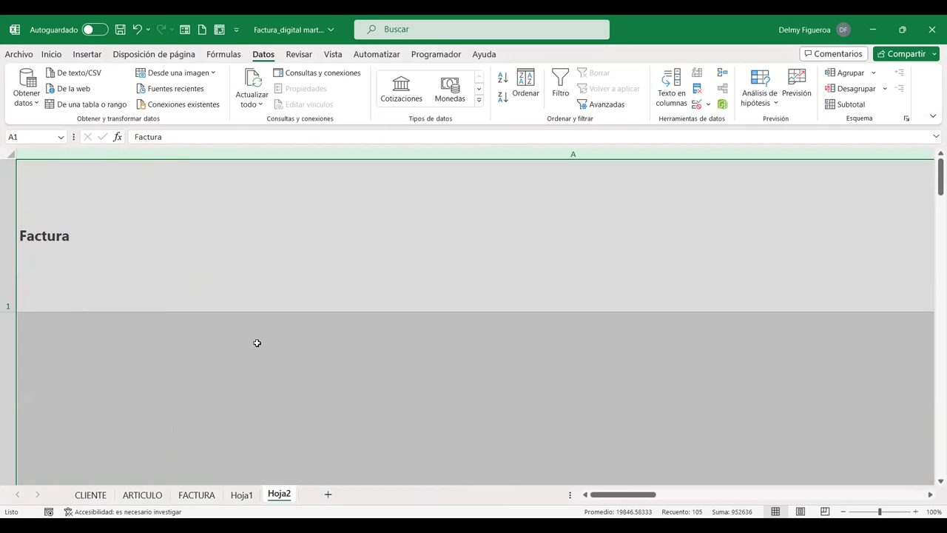
key("ctrl+z")
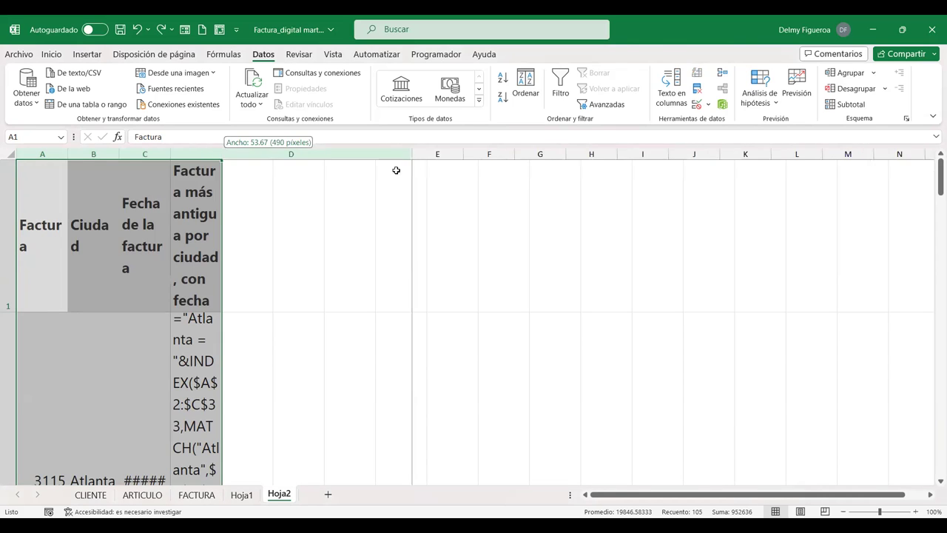
left_click_drag(223, 156, 409, 156)
left_click_drag(258, 154, 174, 154)
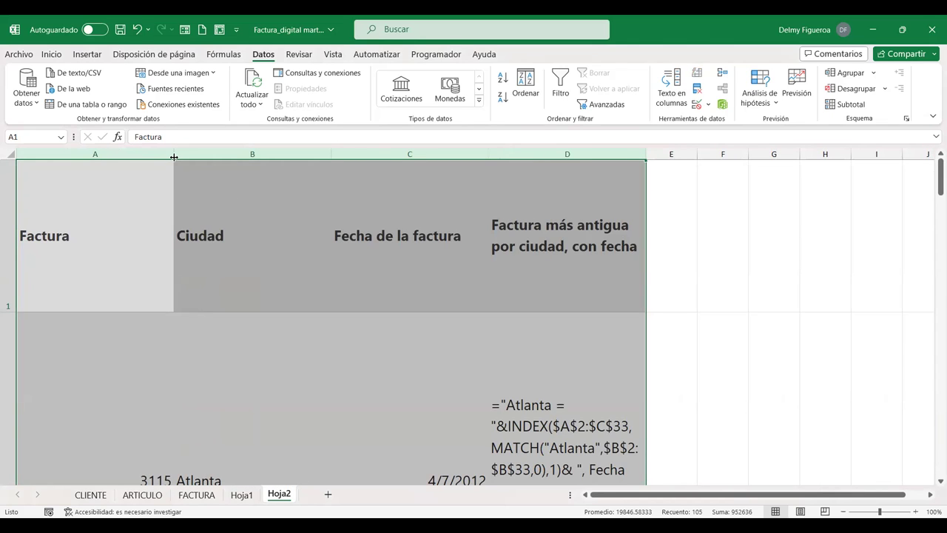
left_click(568, 154)
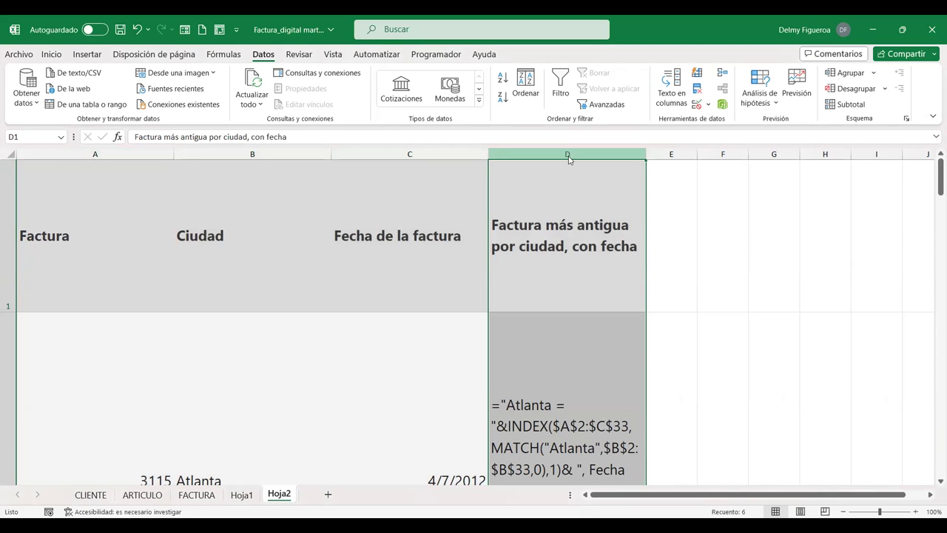
Step: Insert an empty column at D, before the oldest-invoice formulas
right_click(567, 154)
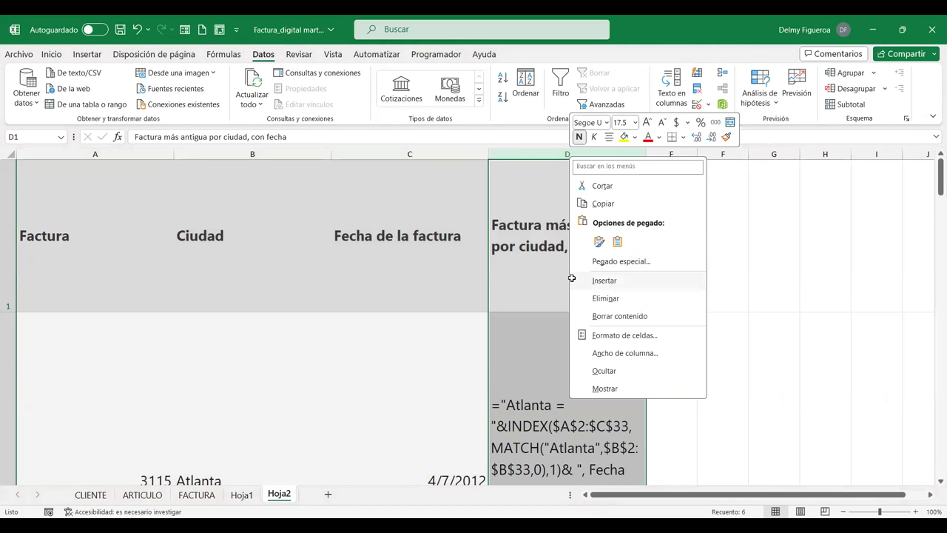
left_click(574, 280)
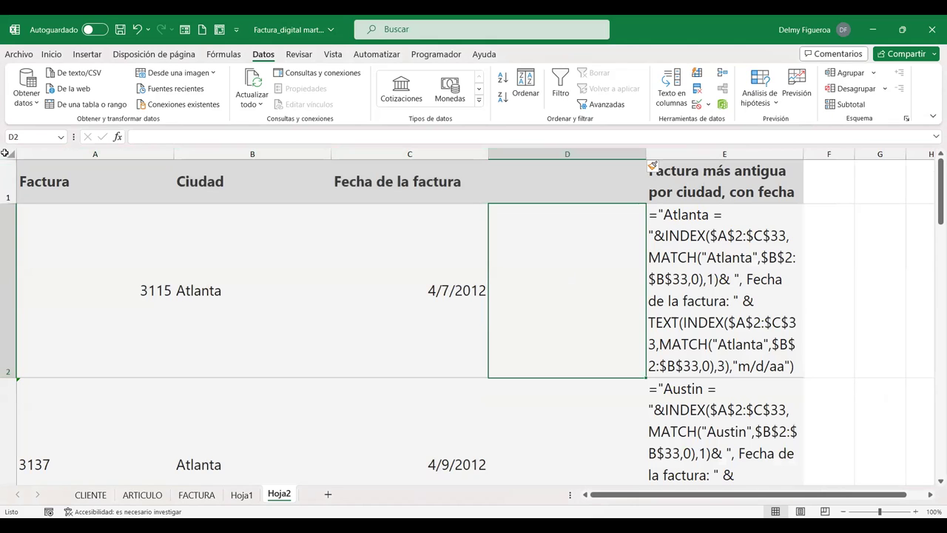
left_click(10, 154)
left_click_drag(9, 375, 9, 375)
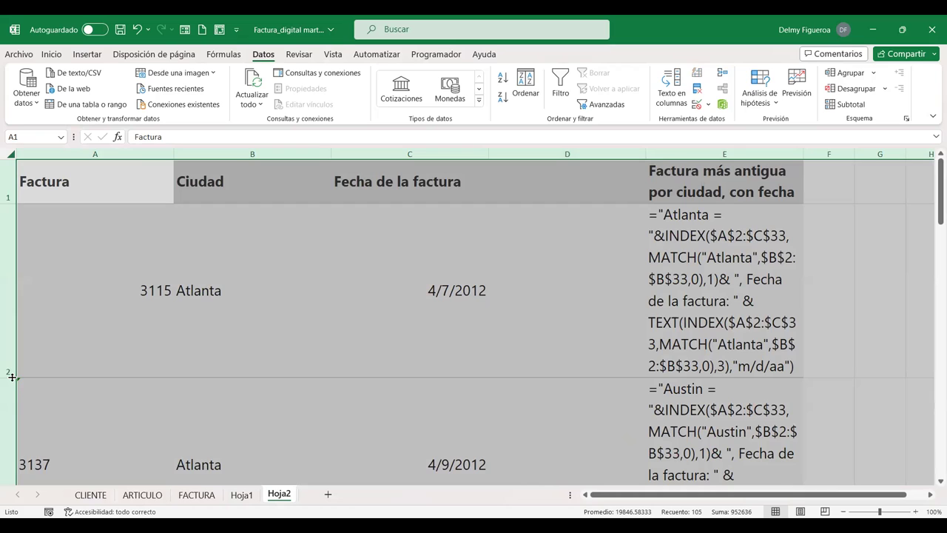
Step: Reduce every row on Hoja2 to about 38 pixels high
right_click(80, 323)
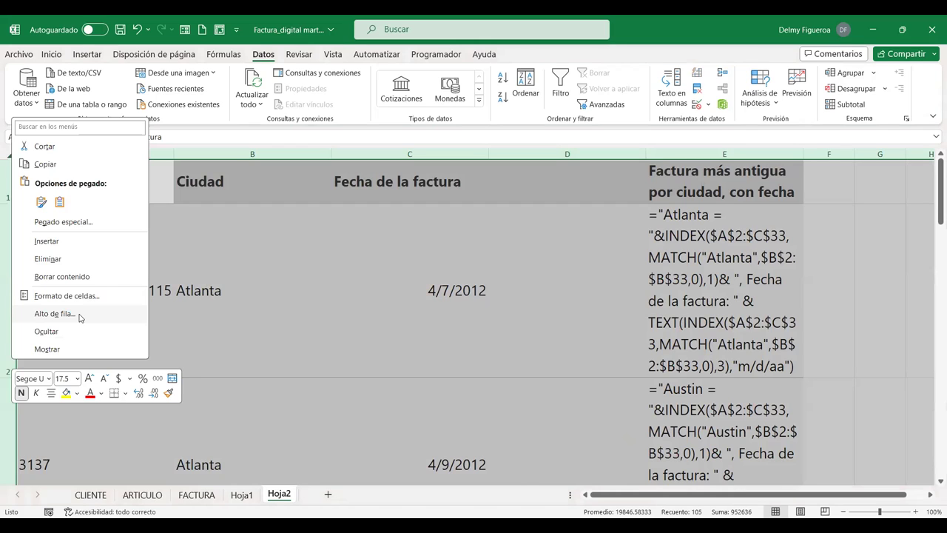
left_click(80, 313)
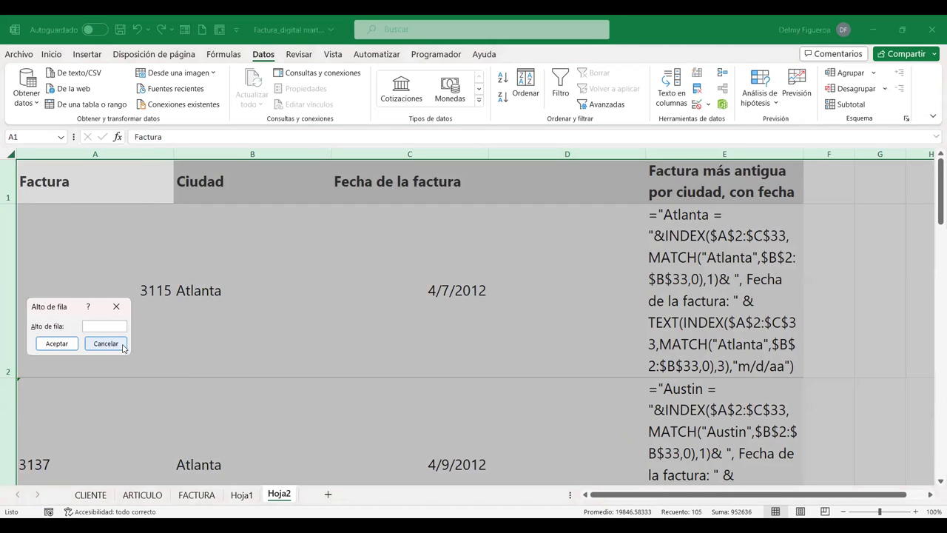
key("Escape")
left_click_drag(8, 375, 30, 238)
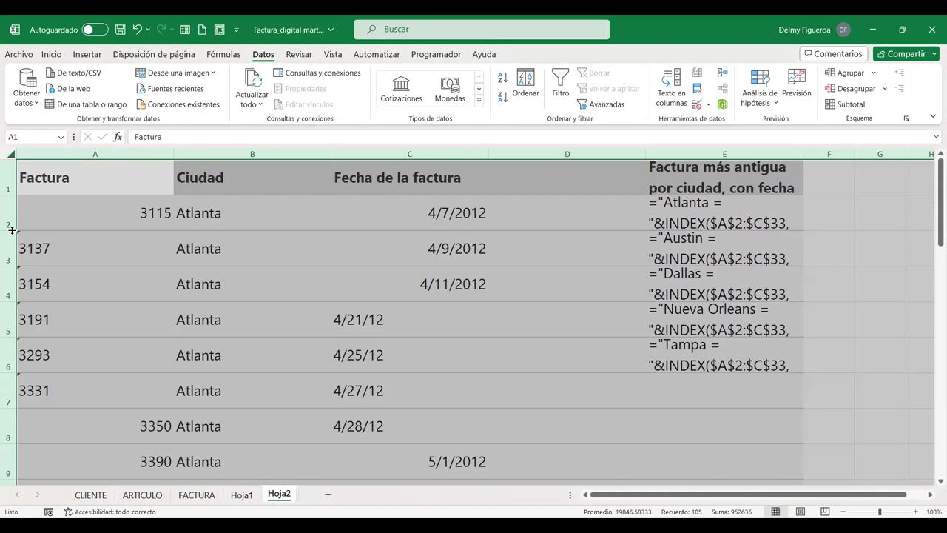
left_click_drag(12, 230, 12, 213)
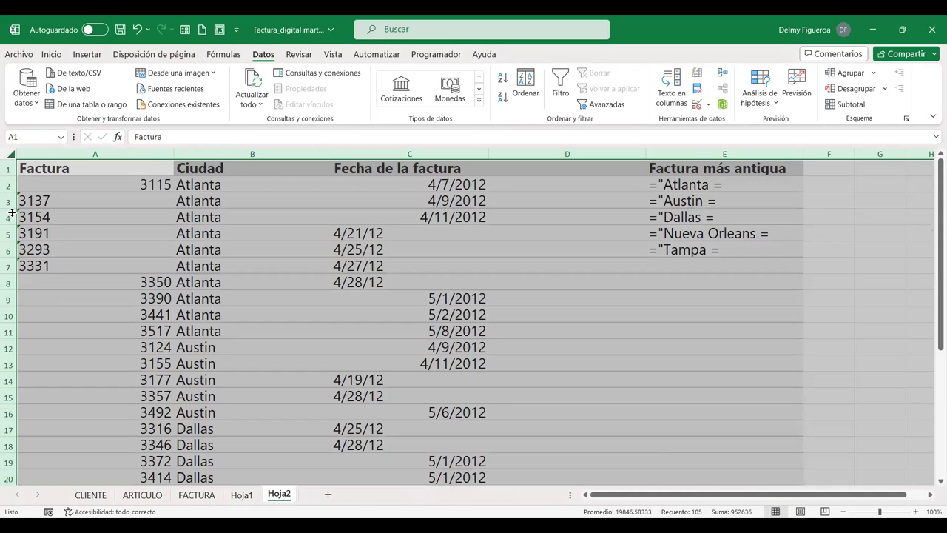
left_click_drag(12, 193, 11, 198)
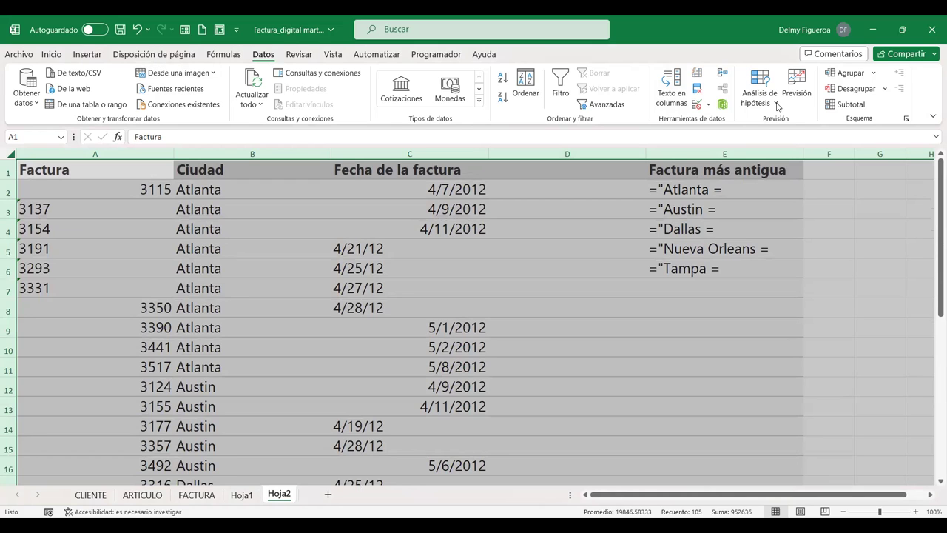
Step: Autofit every Hoja2 column width to its contents
left_click(54, 57)
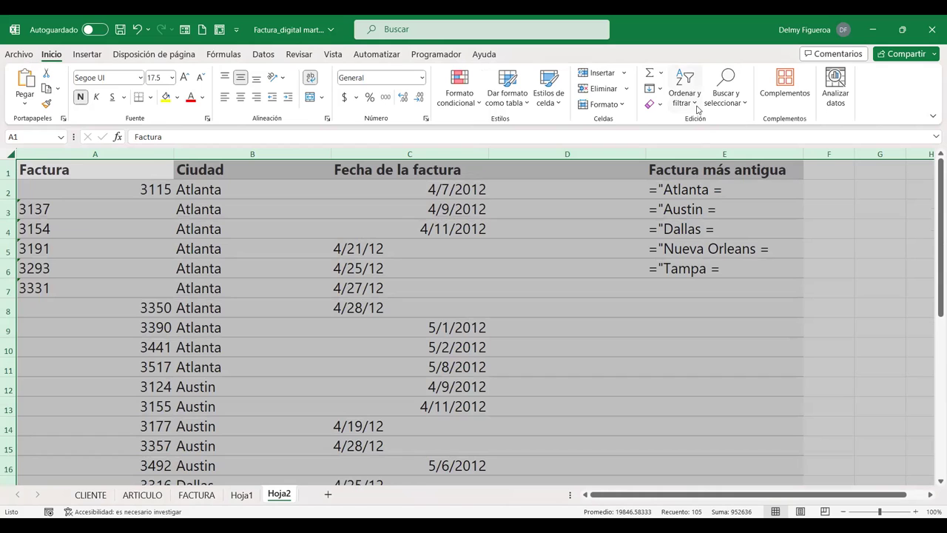
left_click(625, 108)
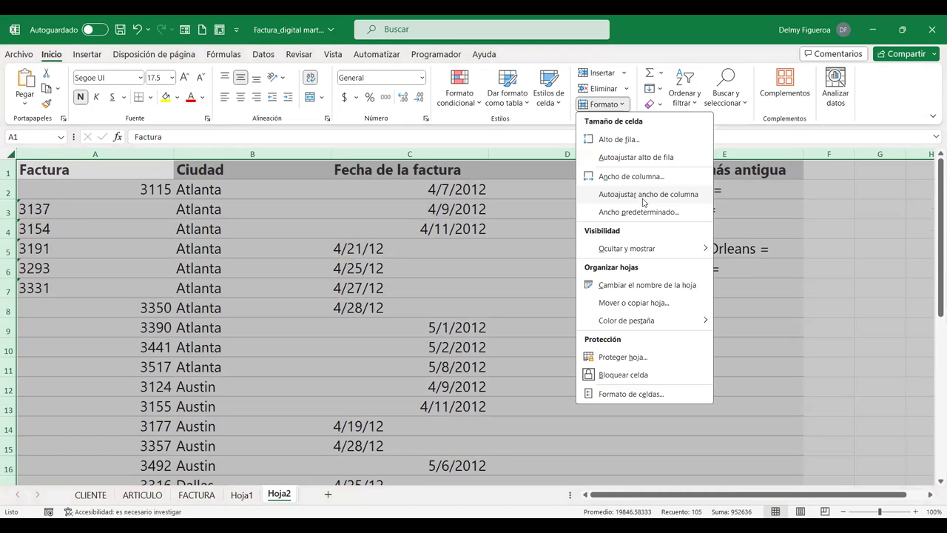
left_click(644, 194)
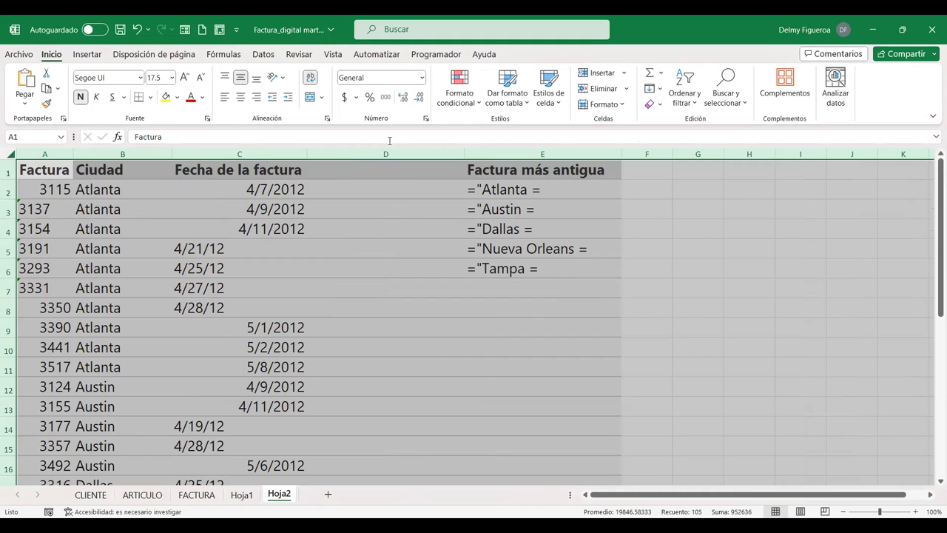
Step: Center all text in the invoice table and deselect the sheet
left_click(241, 98)
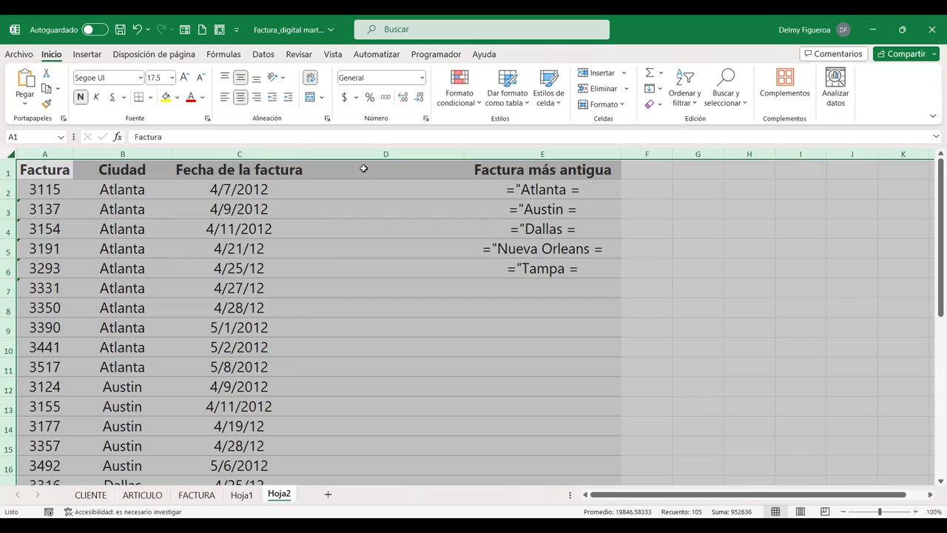
left_click(71, 164)
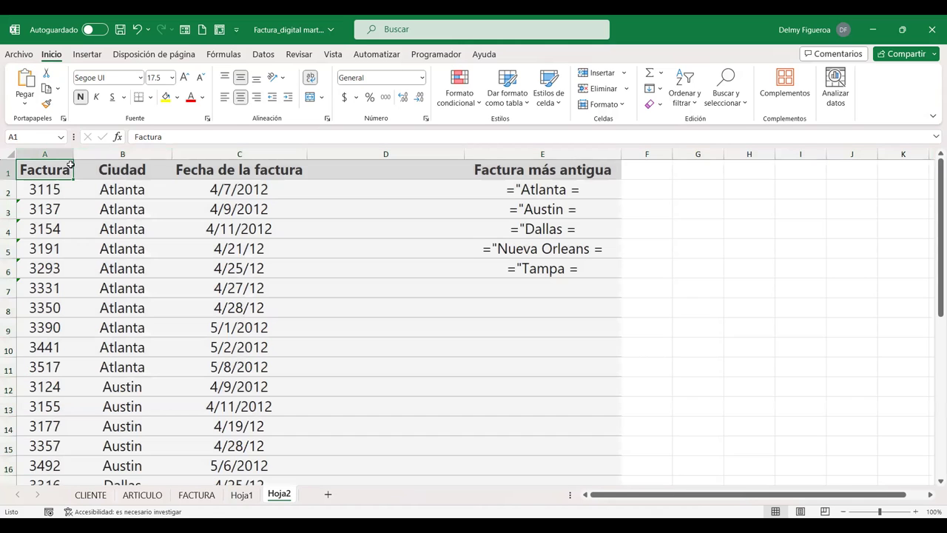
left_click(174, 153)
left_click(576, 188)
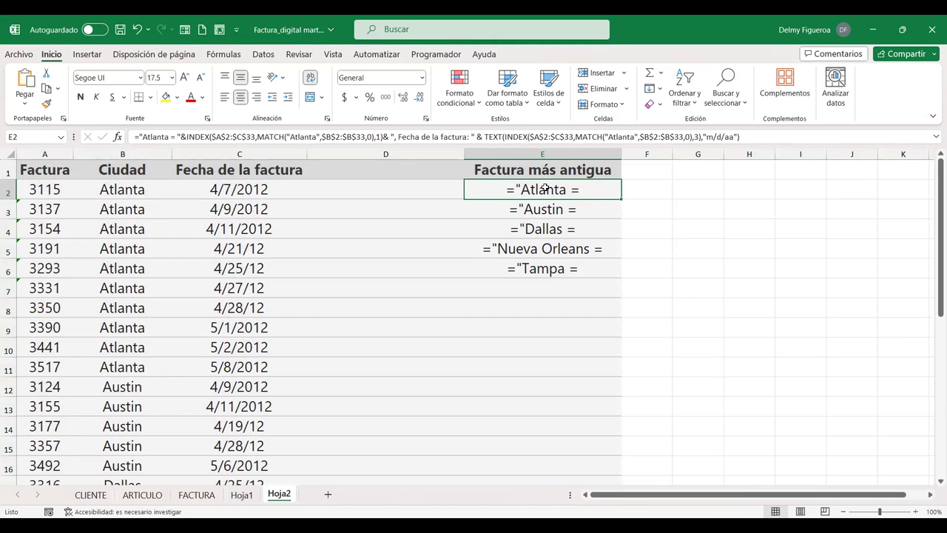
left_click(75, 191)
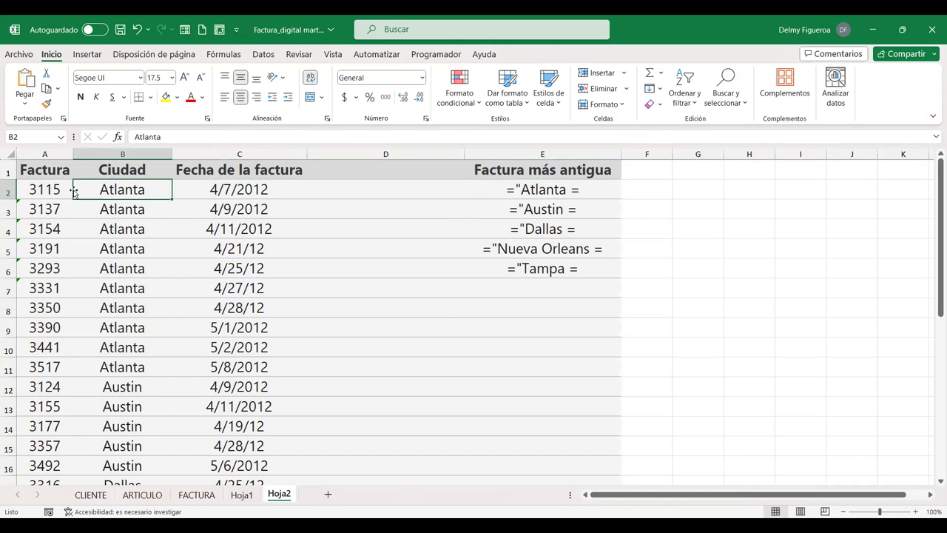
left_click(262, 189)
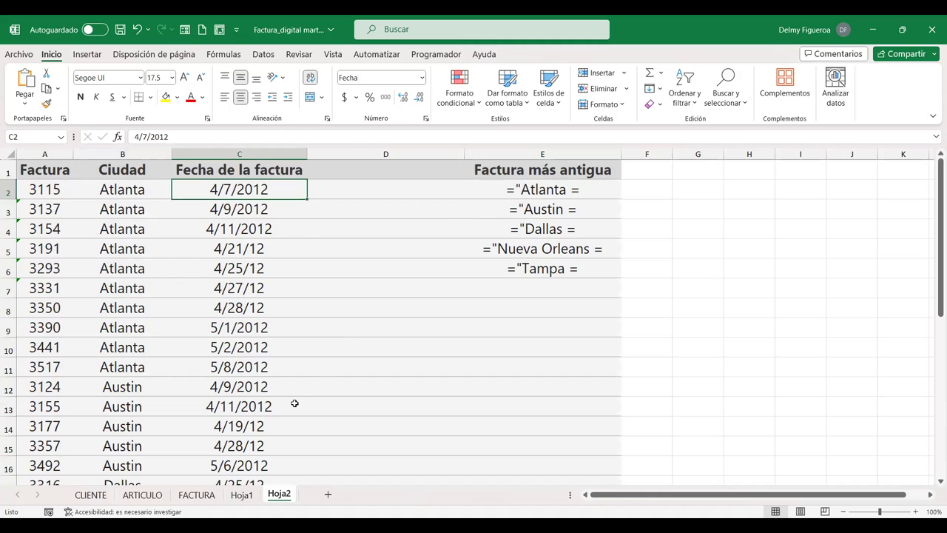
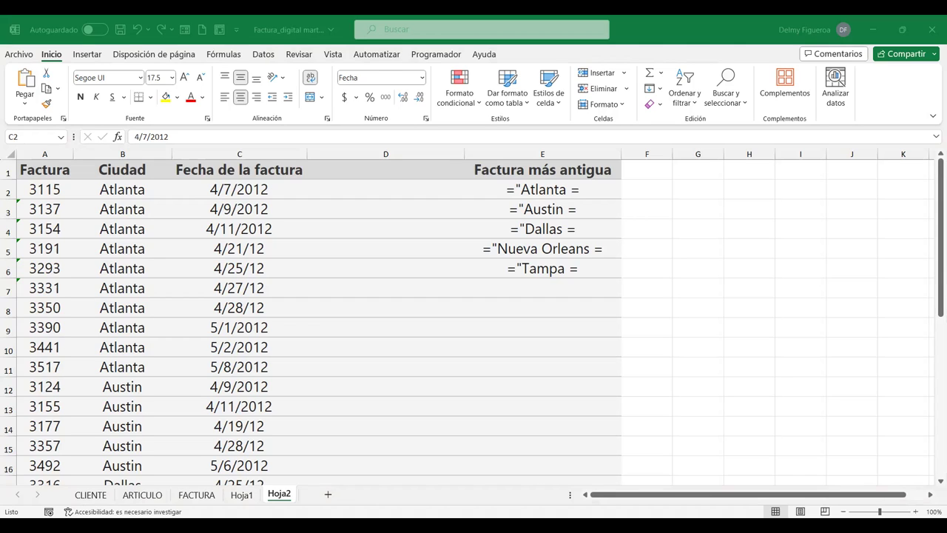
Step: Check the city in B2 and the date in C2, then open E2's Atlanta formula in-cell
left_click(108, 194)
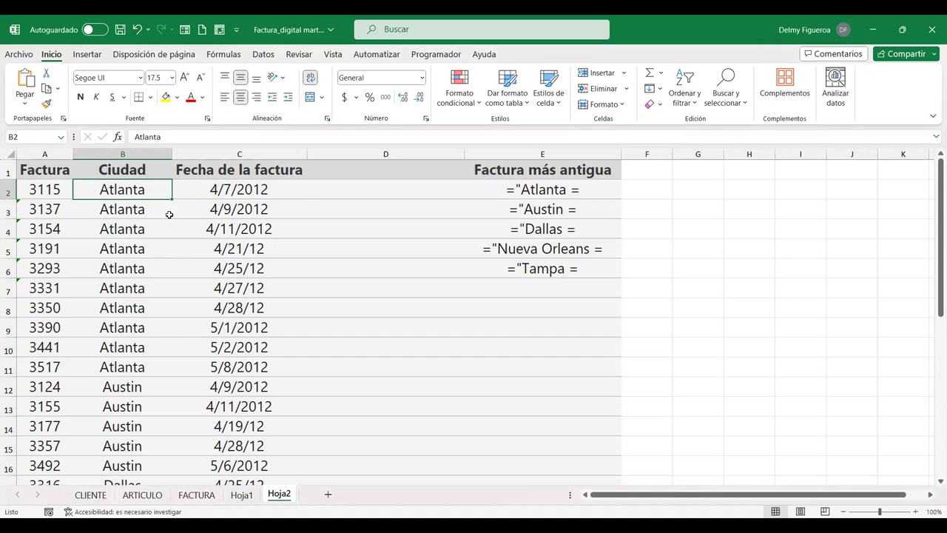
left_click(248, 186)
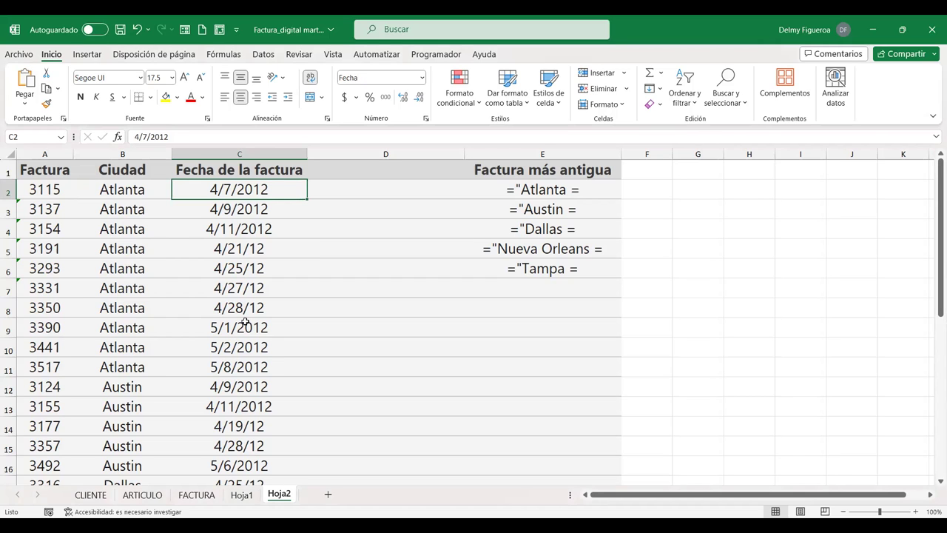
scroll(245, 323, "down", 3)
scroll(245, 323, "down", 4)
scroll(244, 323, "up", 5)
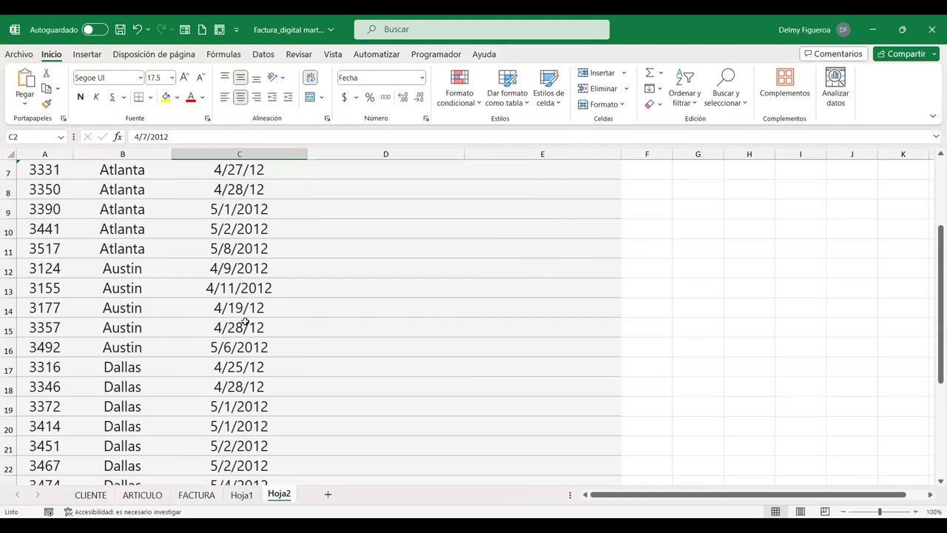
scroll(245, 323, "up", 2)
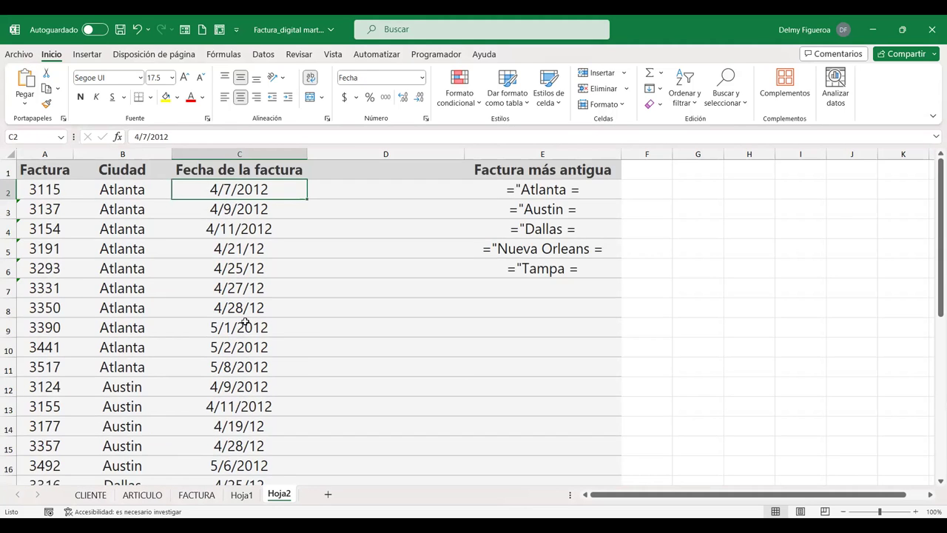
double_click(526, 193)
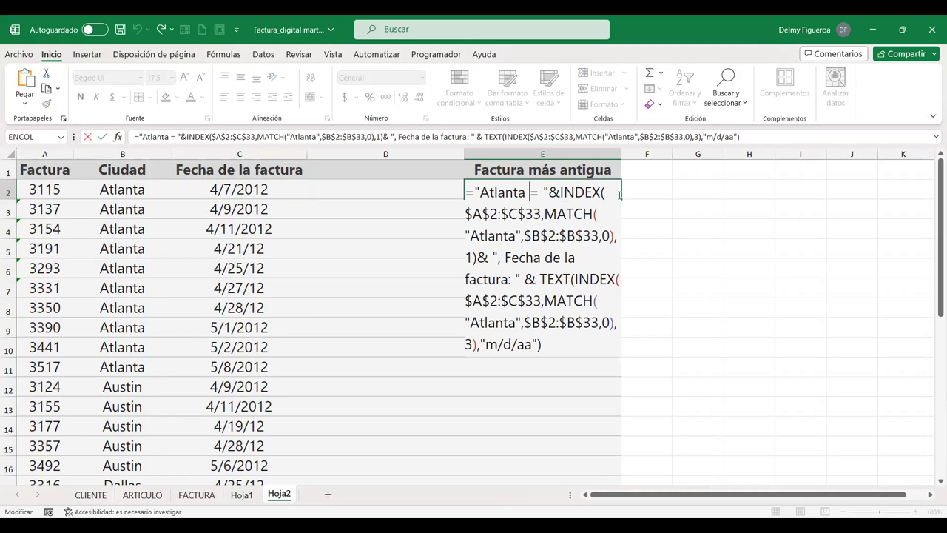
Step: Cancel the stray edit, widen column E, narrow column D, left-align E2, and select E3:E7
left_click(634, 155)
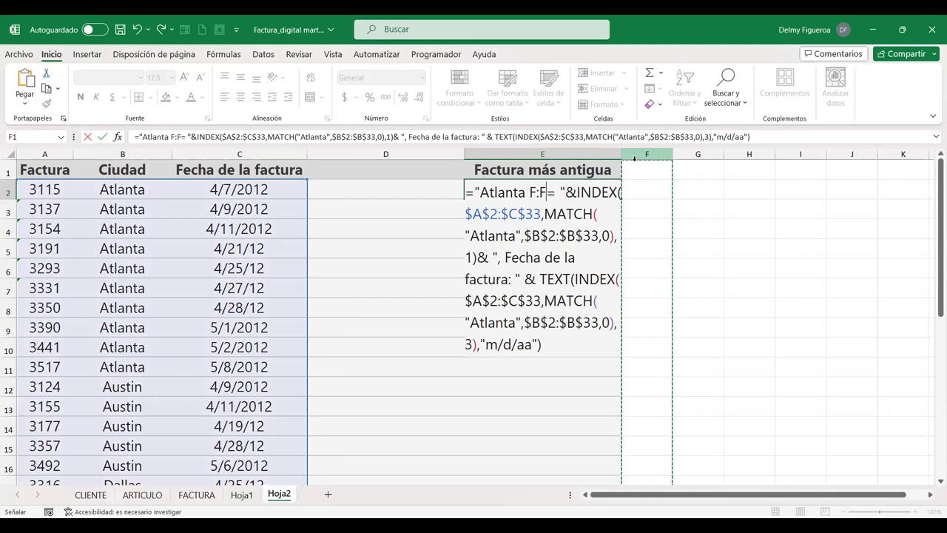
key("Escape")
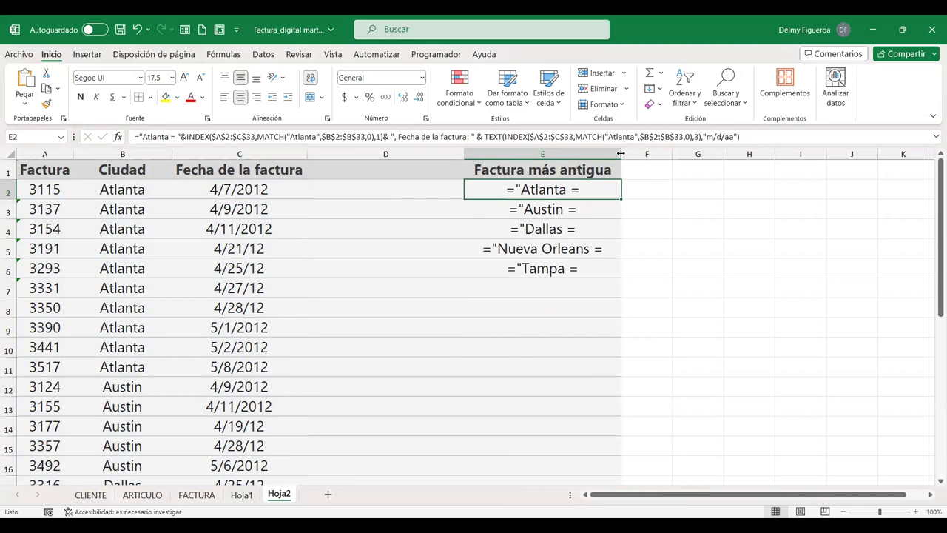
left_click_drag(621, 154, 845, 153)
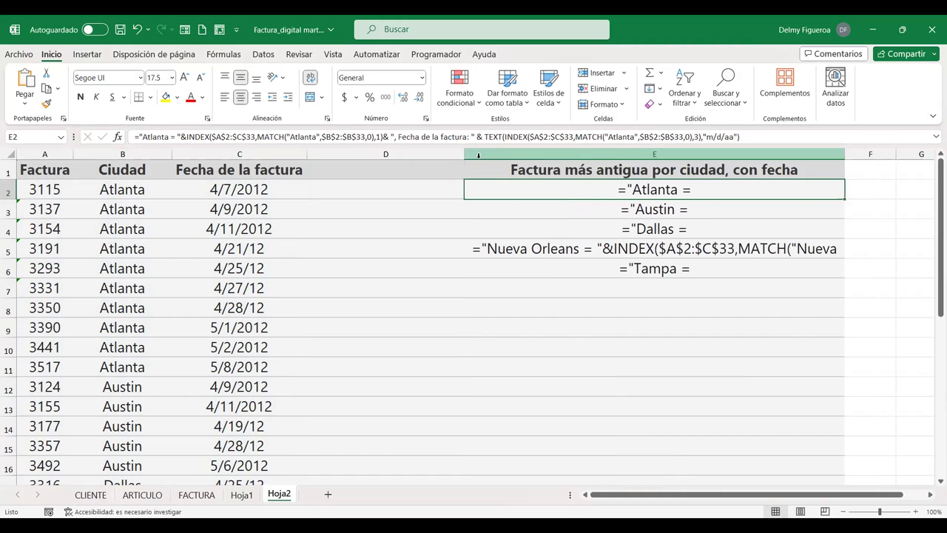
left_click_drag(464, 153, 326, 155)
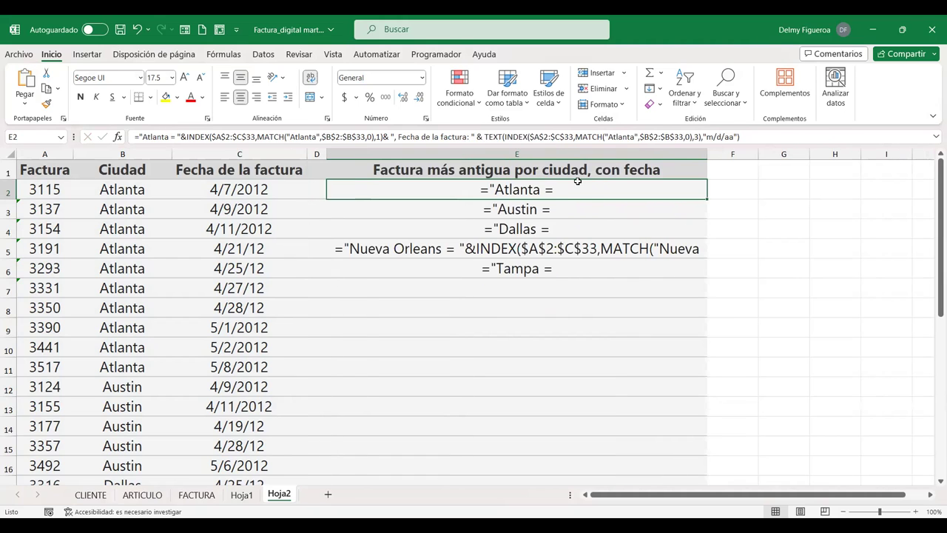
left_click(310, 78)
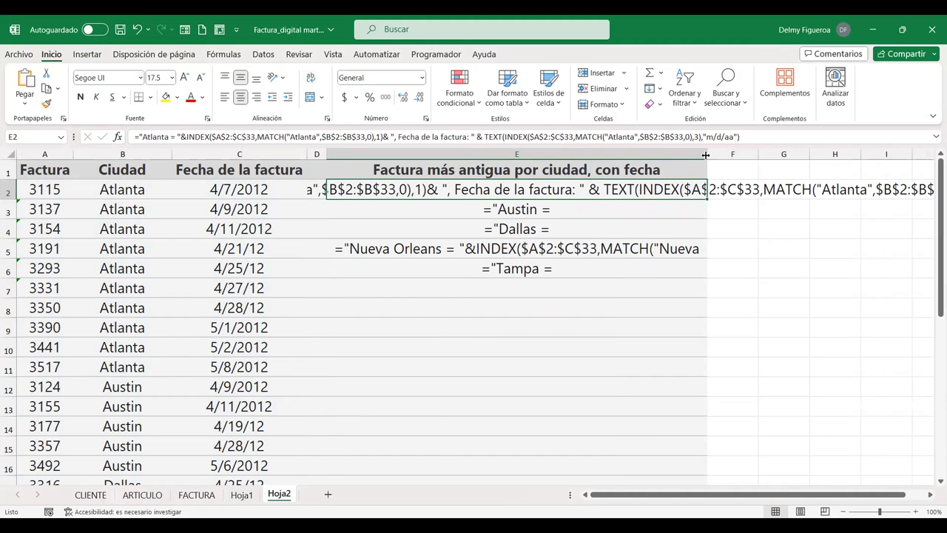
left_click_drag(706, 155, 848, 170)
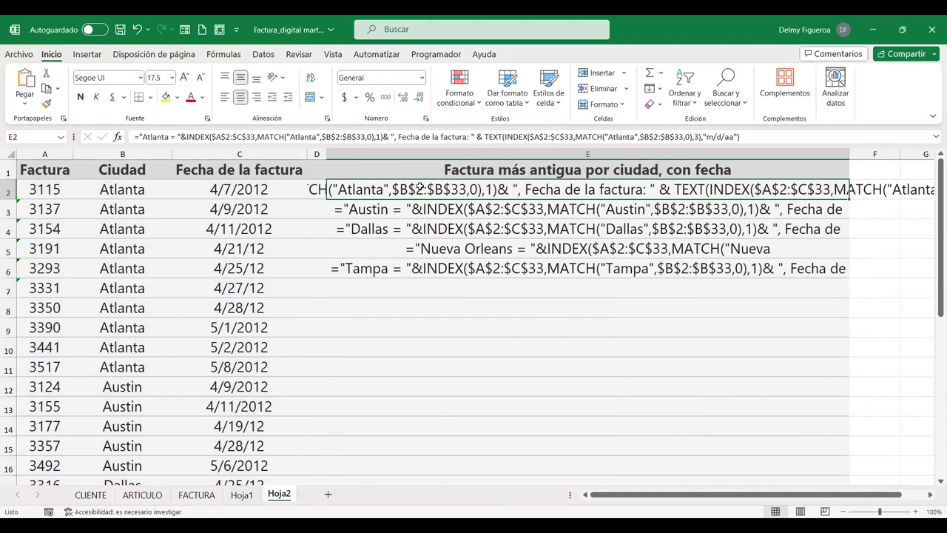
left_click_drag(333, 159, 342, 159)
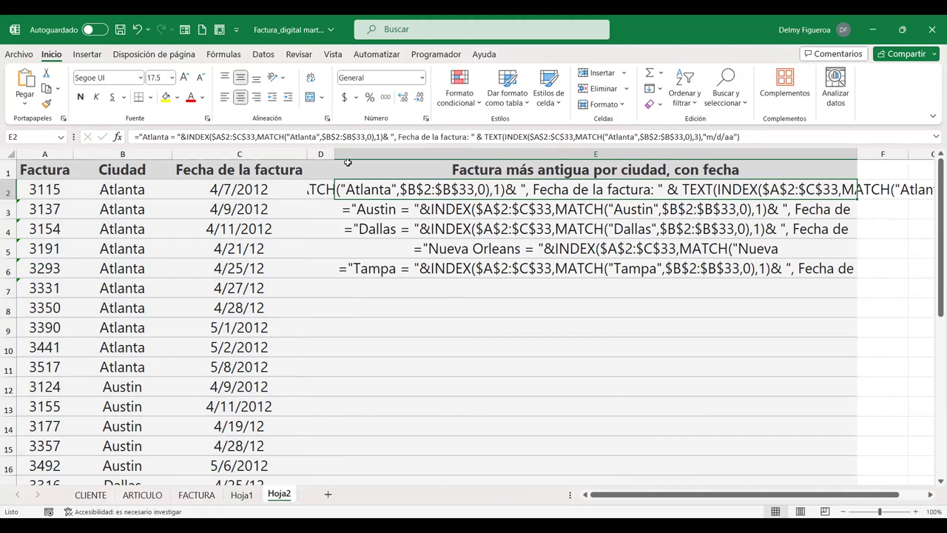
left_click(224, 97)
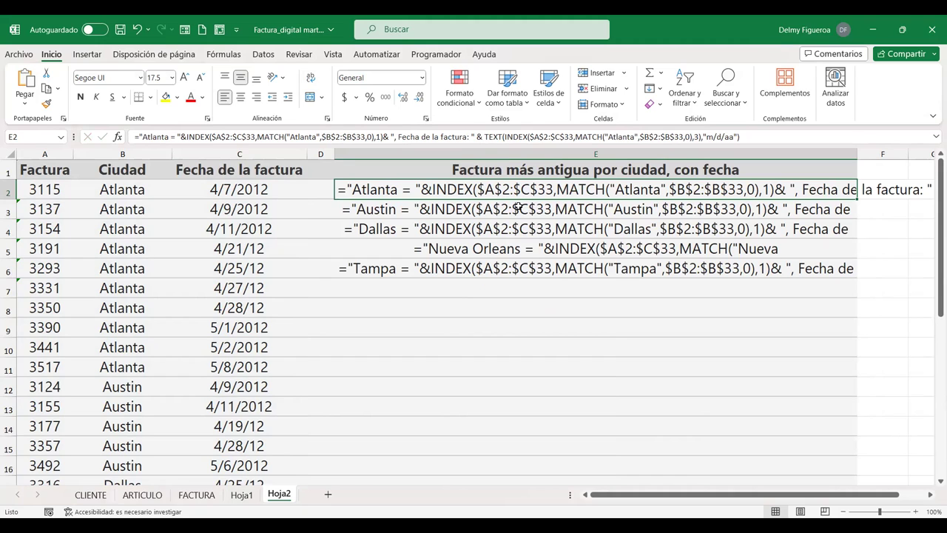
left_click_drag(527, 208, 533, 278)
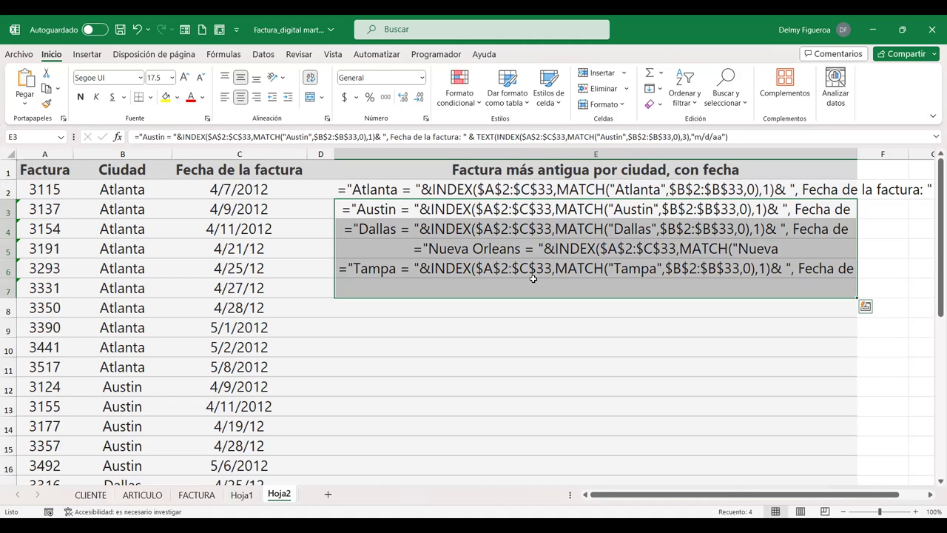
Step: Delete the formulas in E3:E7 and select the EX of INDEX in E2's formula
key("Delete")
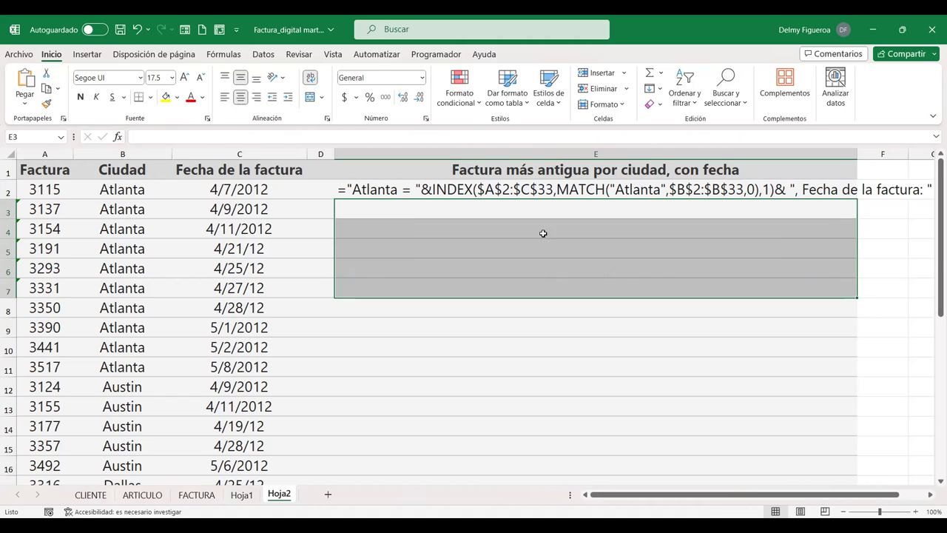
double_click(559, 190)
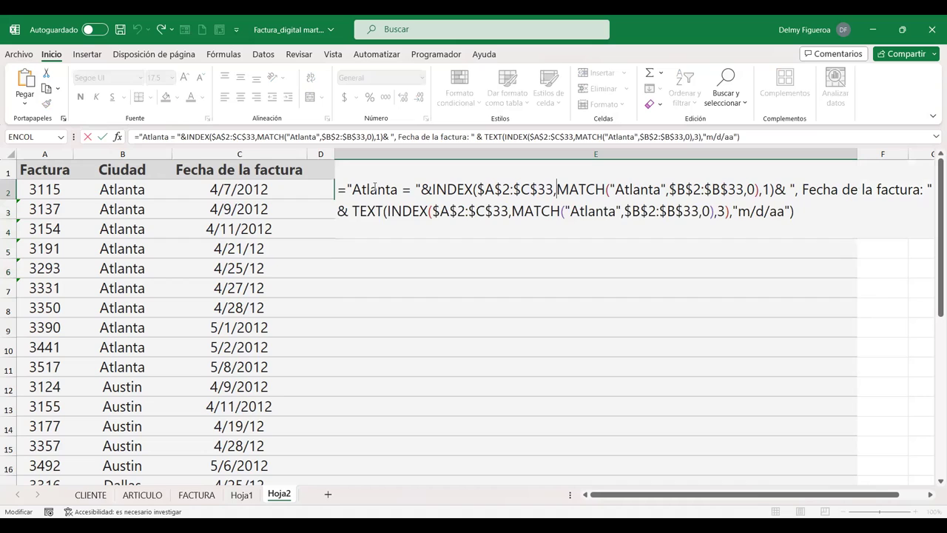
left_click(345, 189)
key("Right")
key("Right")
key("Right")
key("Right")
key("Right")
key("Right")
key("Right")
key("Right")
key("Right")
key("Right")
key("Right")
key("Right")
key("Right")
key("Right")
key("shift+Left")
key("shift+Left")
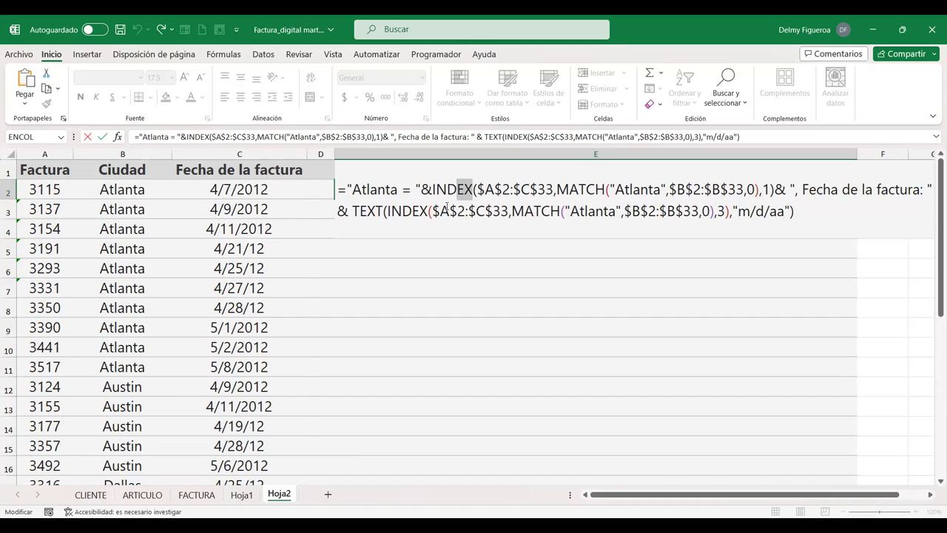
Step: Change INDEX to INDICE and replace the comma after $C$33 with a semicolon
type("ICE")
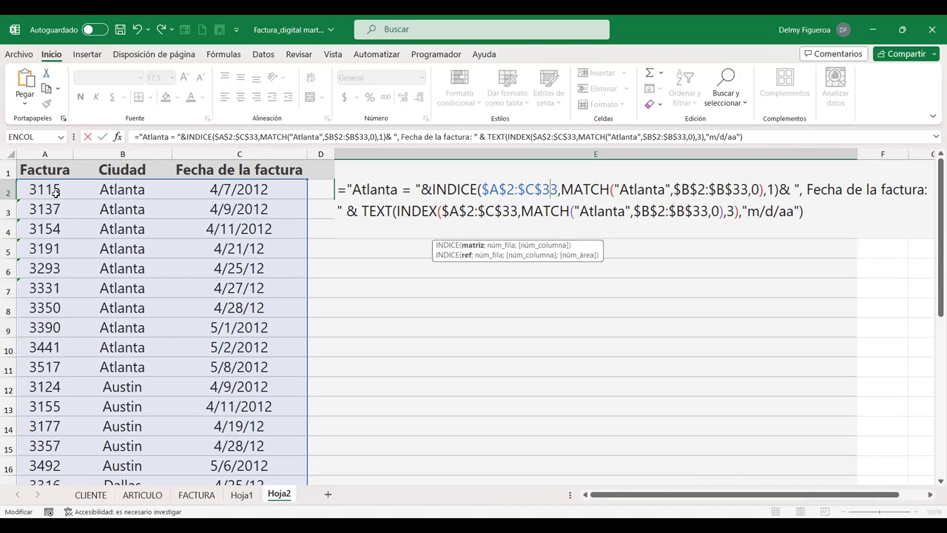
scroll(256, 288, "down", 6)
scroll(256, 288, "down", 6)
scroll(257, 288, "up", 3)
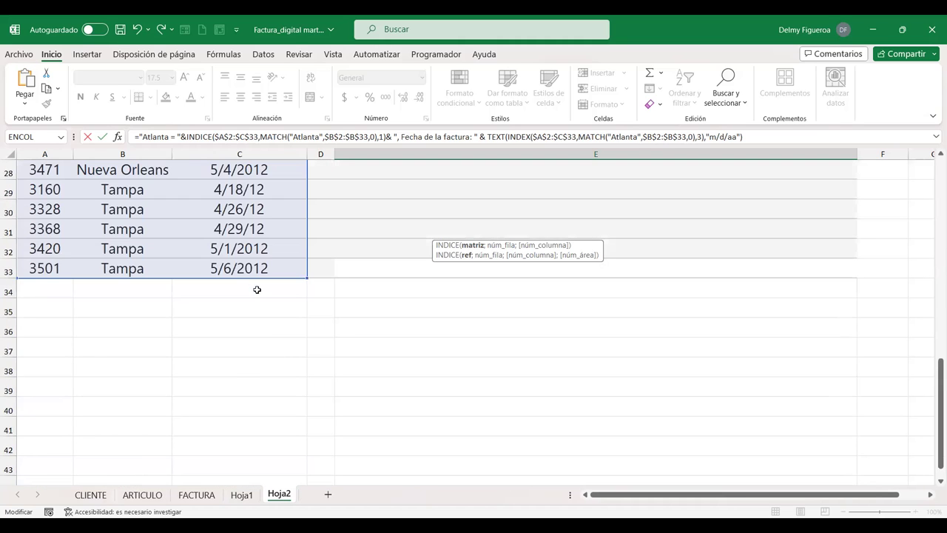
scroll(257, 288, "up", 6)
scroll(257, 288, "up", 3)
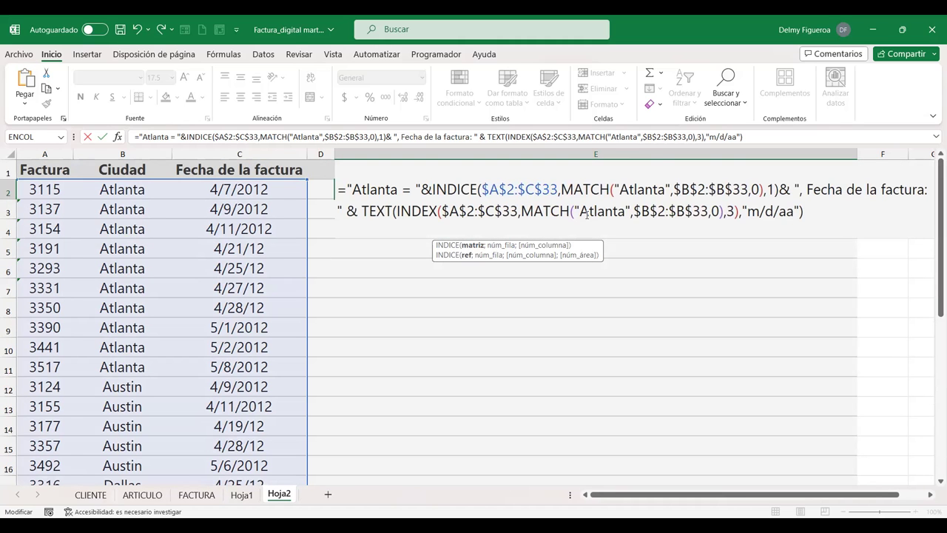
left_click(573, 189)
key("BackSpace")
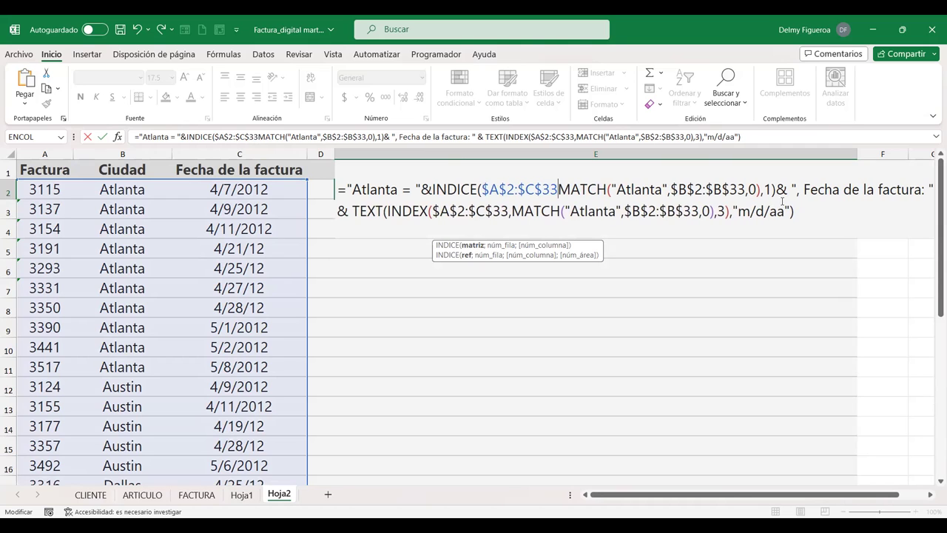
type(";")
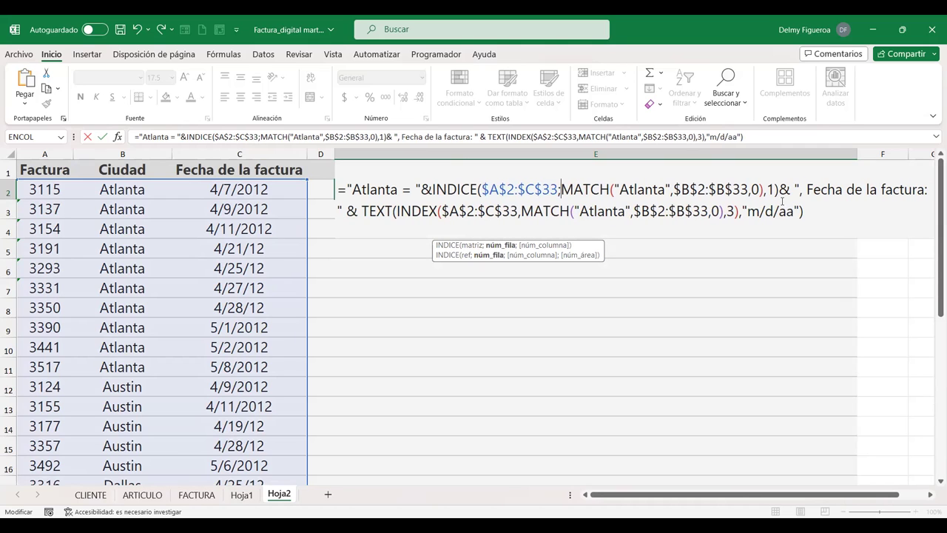
Step: Replace MATCH with COINCIDIR in the first lookup of E2's formula
key("shift+Right")
key("shift+Right")
key("shift+Right")
key("shift+Right")
key("shift+Right")
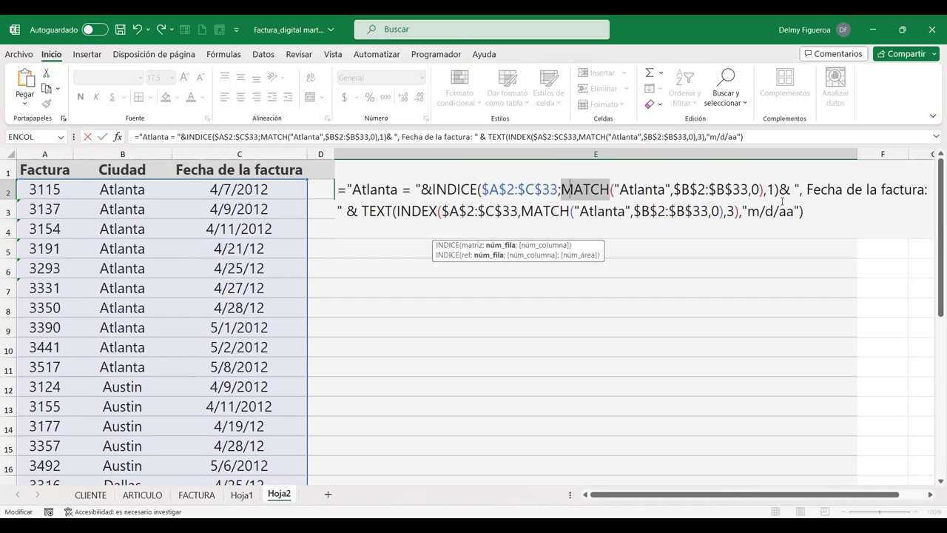
type("CI")
key("BackSpace")
type("OINCIDIR")
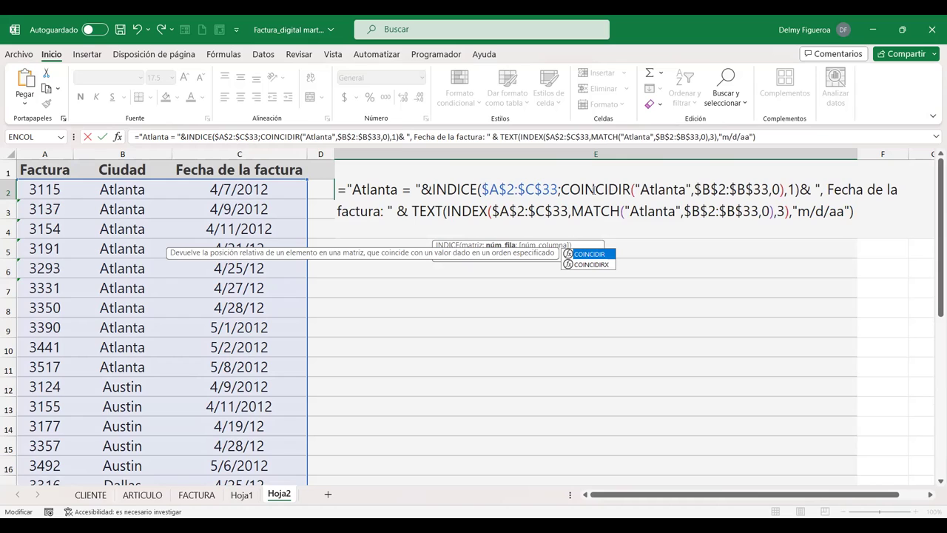
left_click(596, 189)
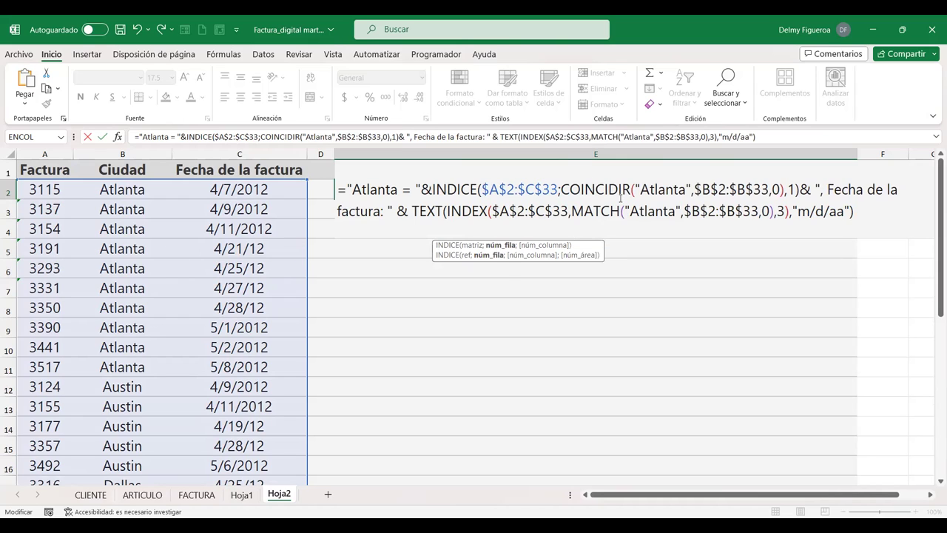
left_click(666, 188)
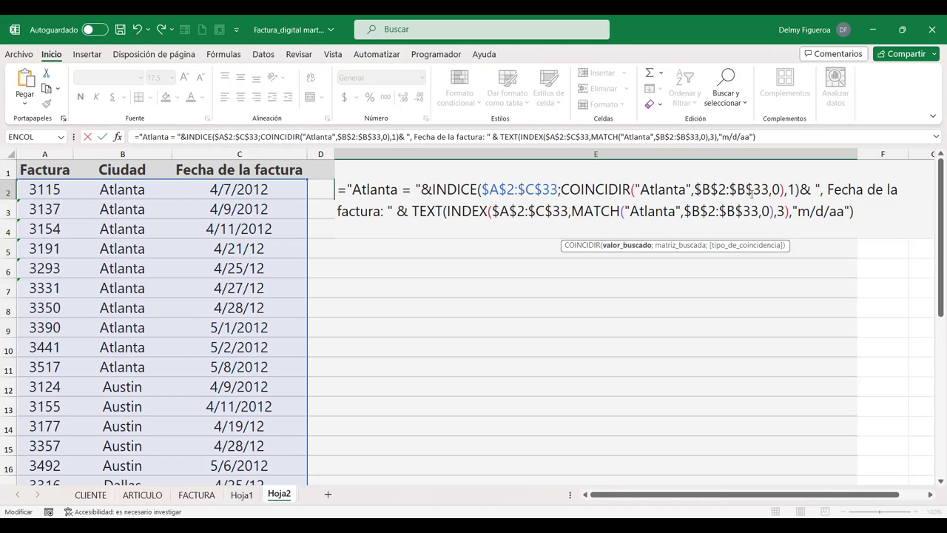
Step: Change the commas after "Atlanta", before match type 0, and before column 1 to semicolons
key("BackSpace")
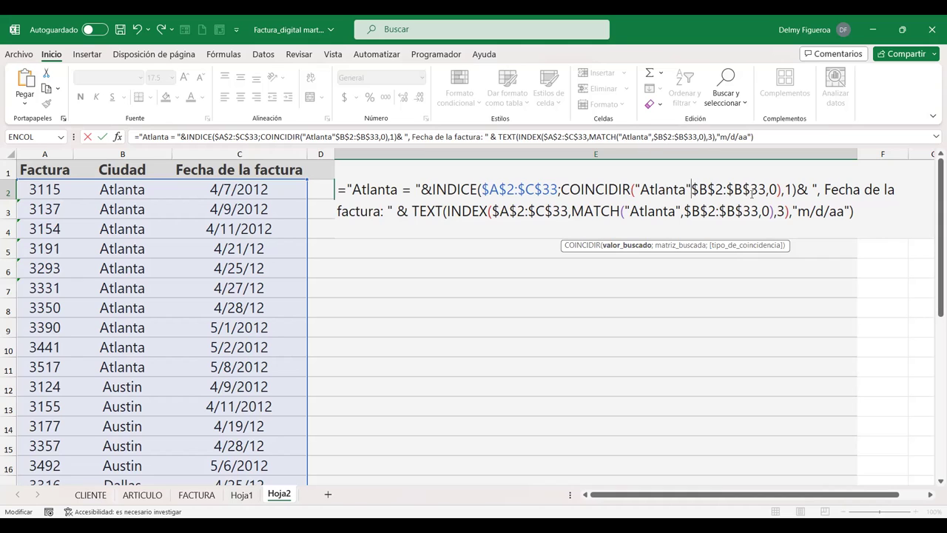
type(";")
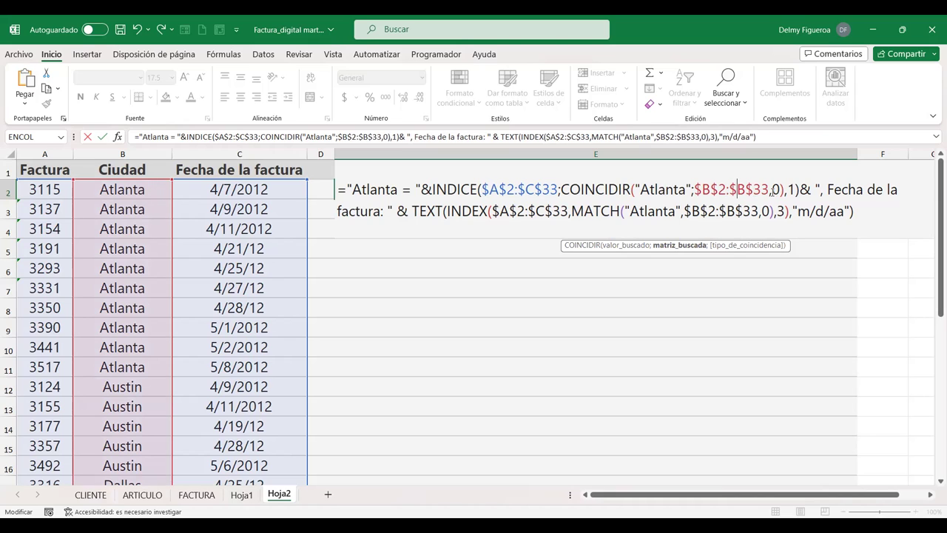
key("BackSpace")
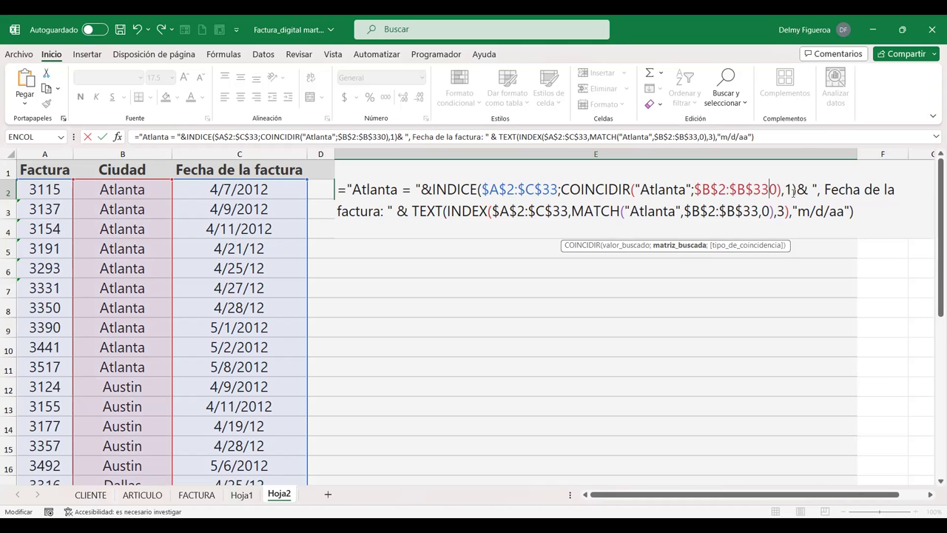
type(";")
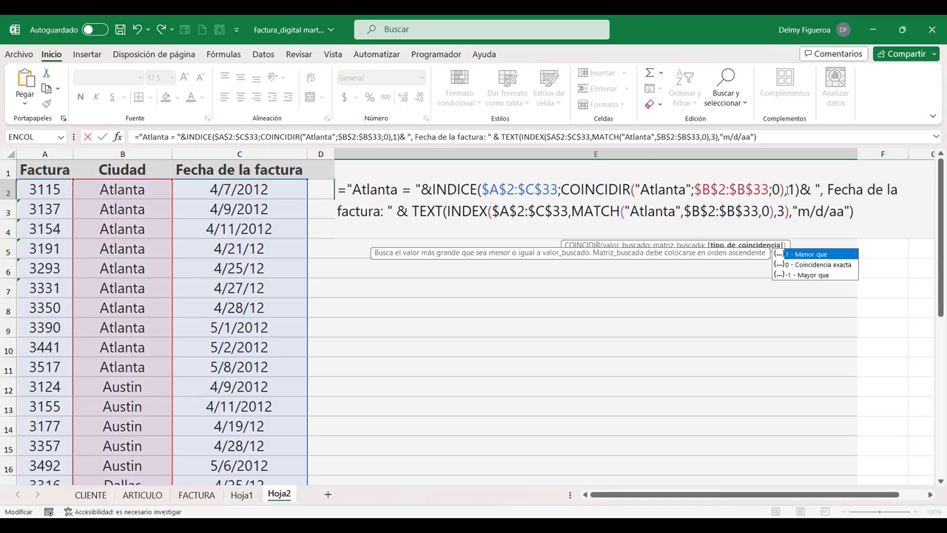
key("Right")
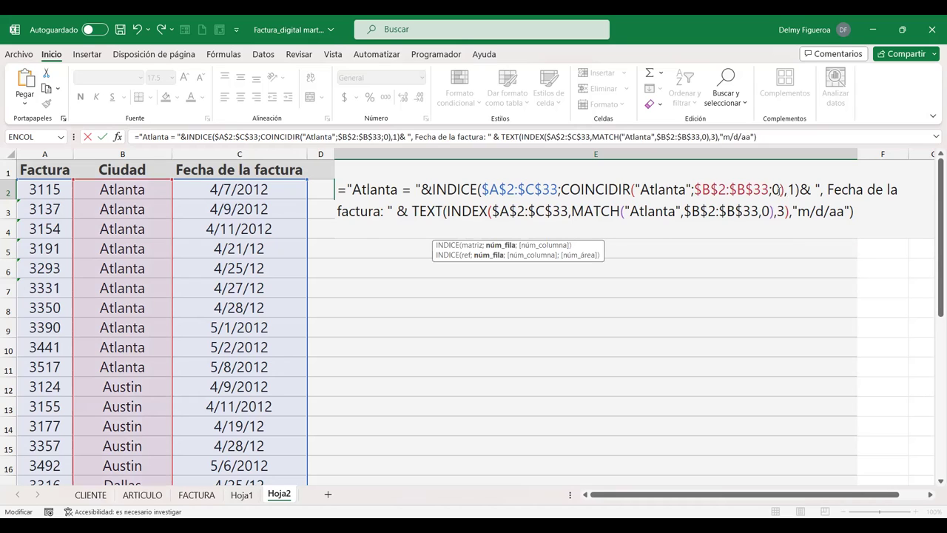
left_click(435, 190)
left_click(674, 190)
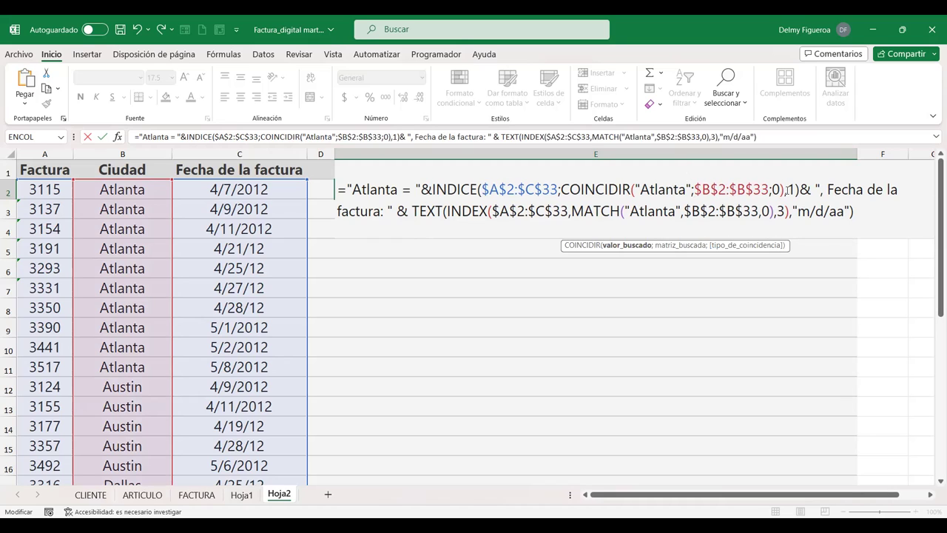
left_click(786, 190)
key("BackSpace")
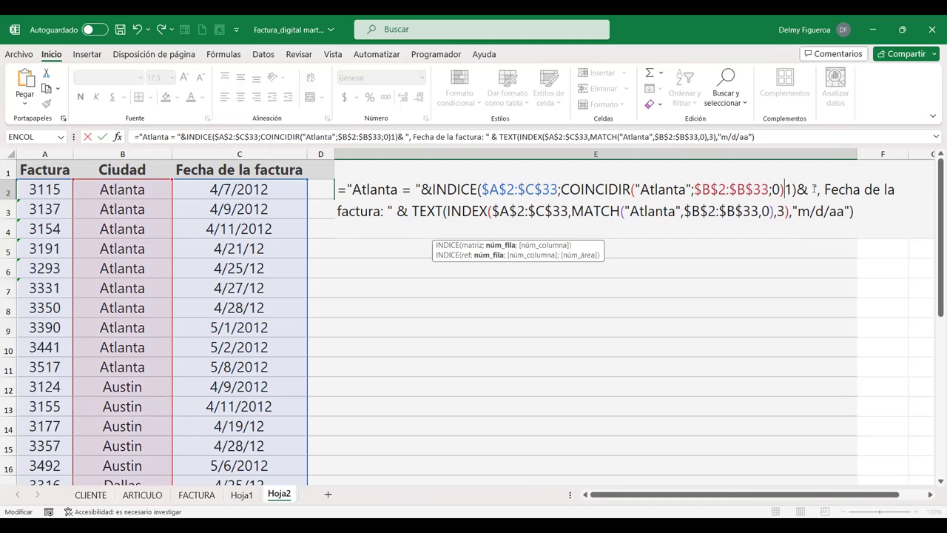
type(";")
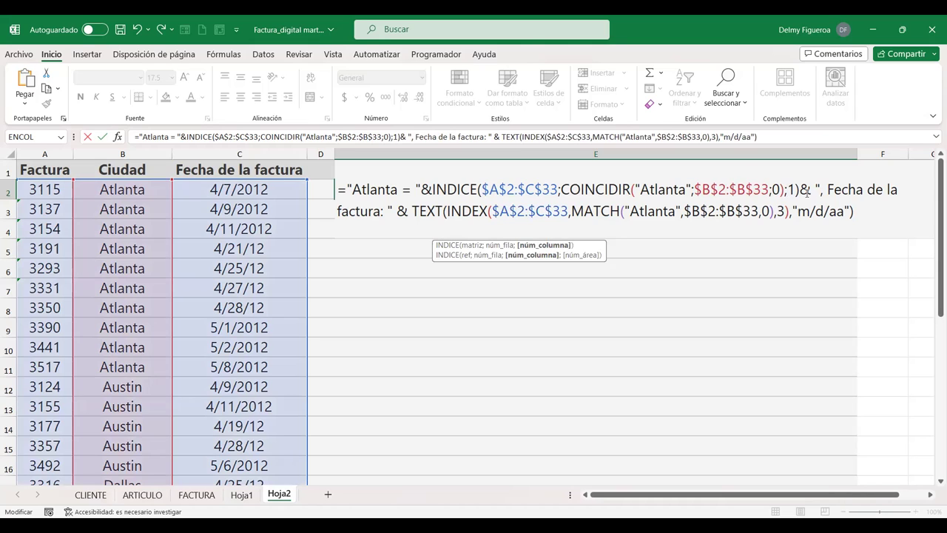
left_click(814, 191)
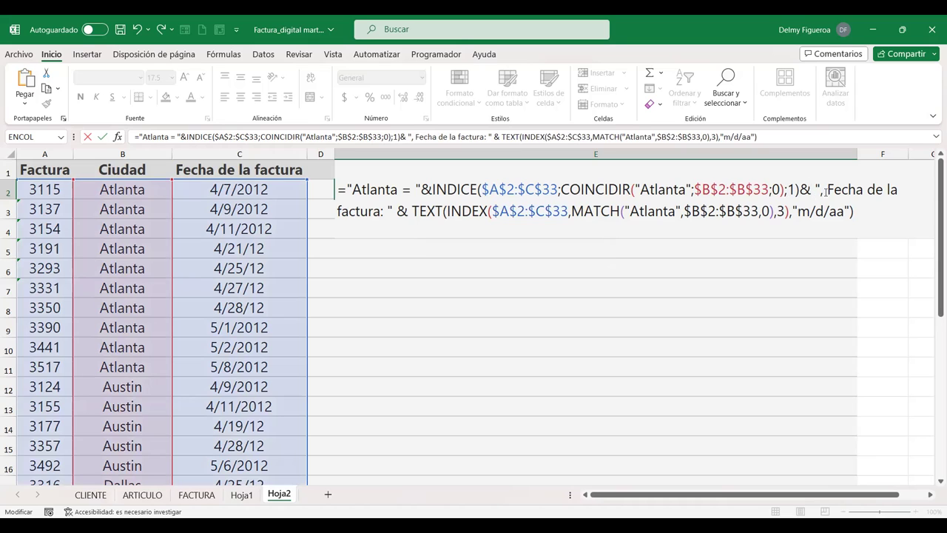
Step: Rename the date part's TEXT, INDEX and MATCH to TEXTO, INDICE and COINCIDIR
left_click(828, 190)
left_click(397, 211)
left_click(413, 211)
left_click(444, 210)
type("O")
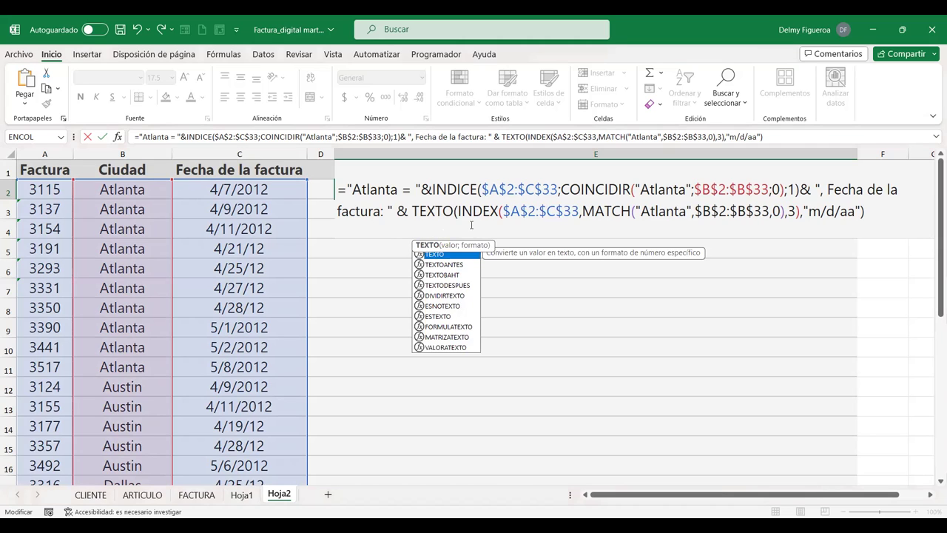
double_click(470, 214)
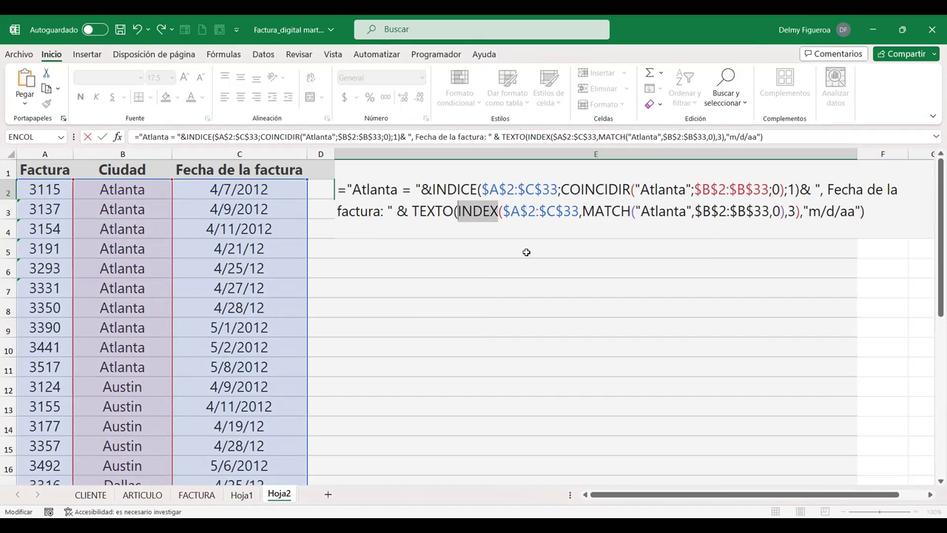
type("INDICE")
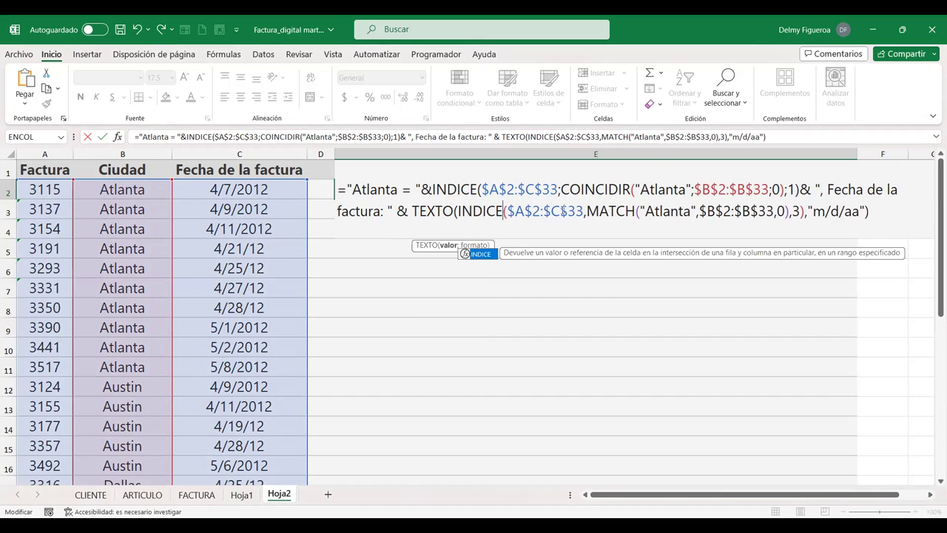
left_click(544, 211)
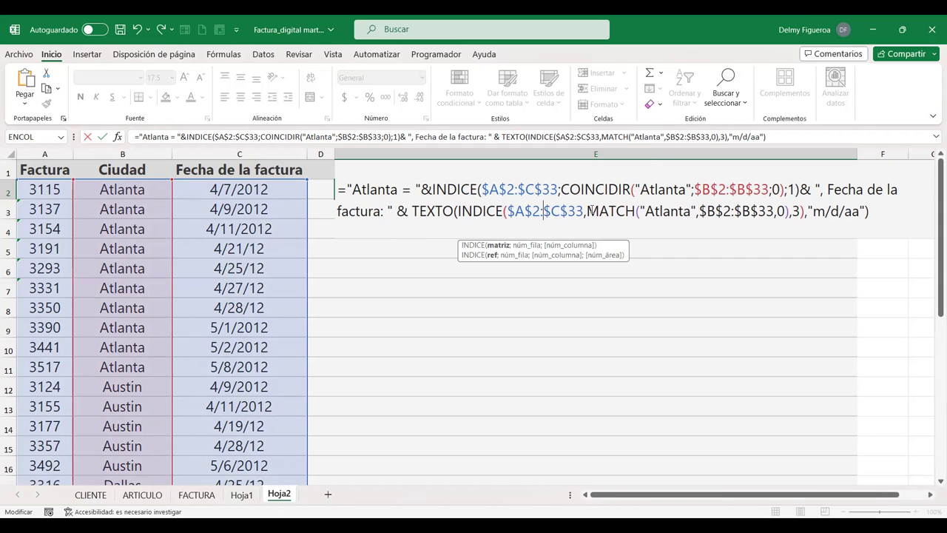
left_click_drag(587, 211, 636, 211)
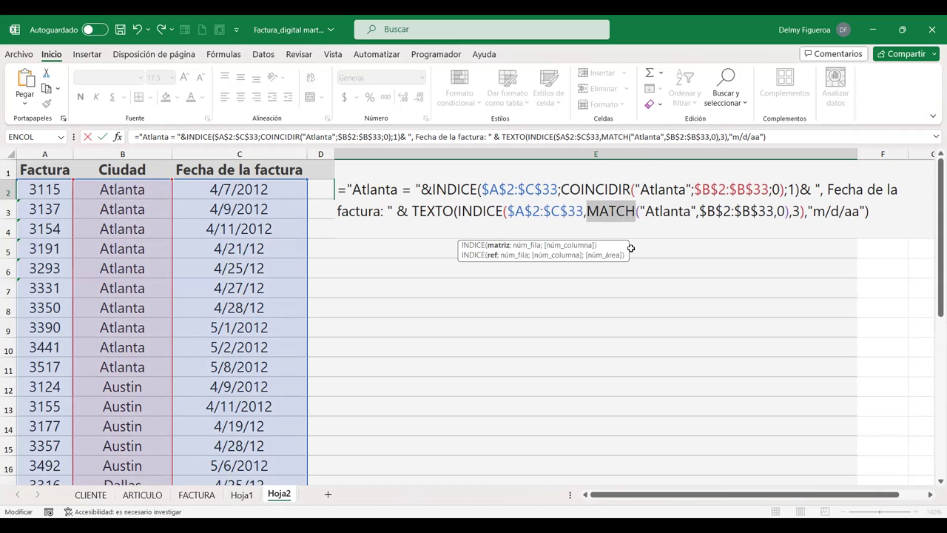
type("COINCIDIR")
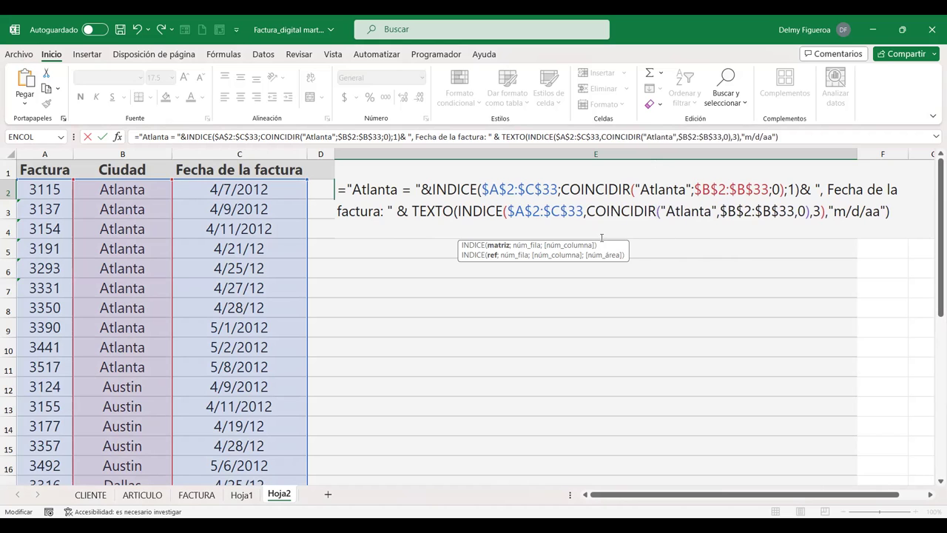
Step: Use semicolons after "Atlanta", before match type 0, before column 3, and before the date format
left_click(698, 211)
key("Right")
key("Right")
key("Right")
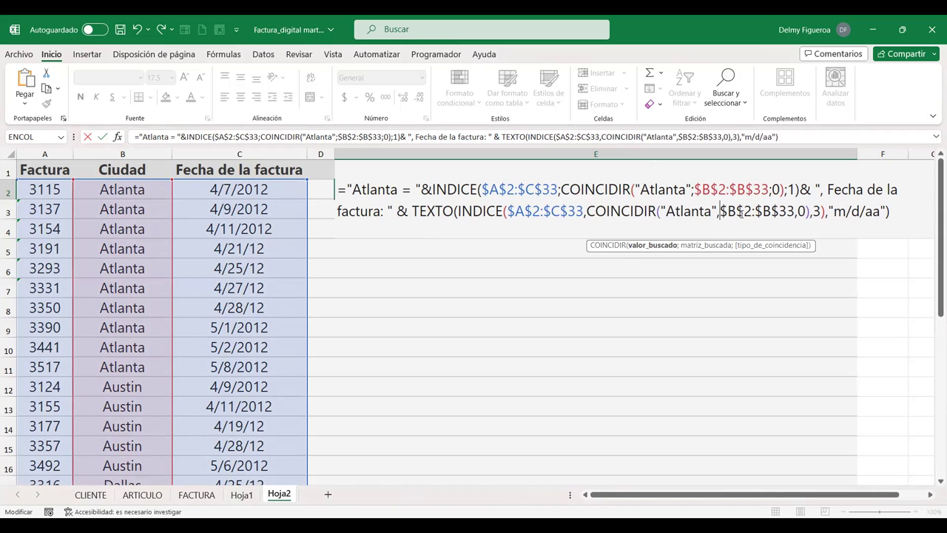
key("BackSpace")
type(";")
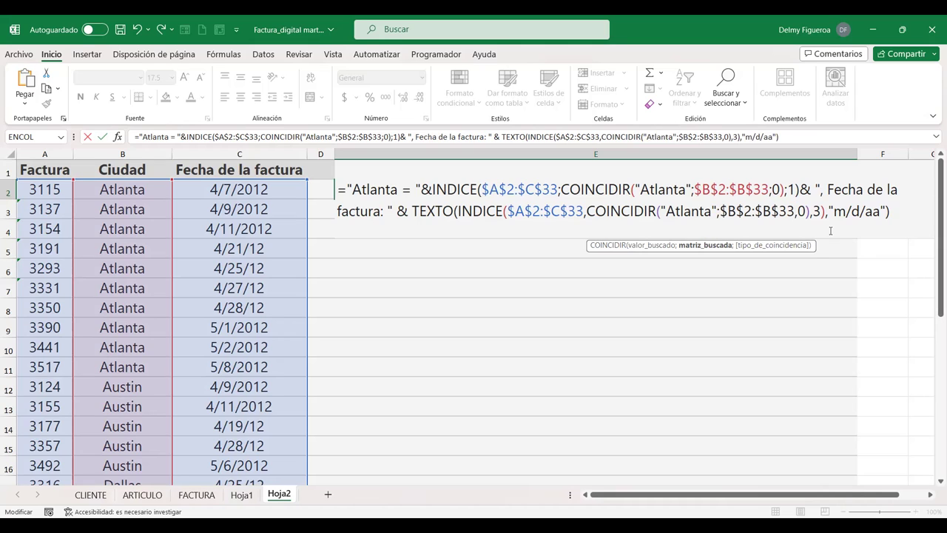
key("Delete")
type(";")
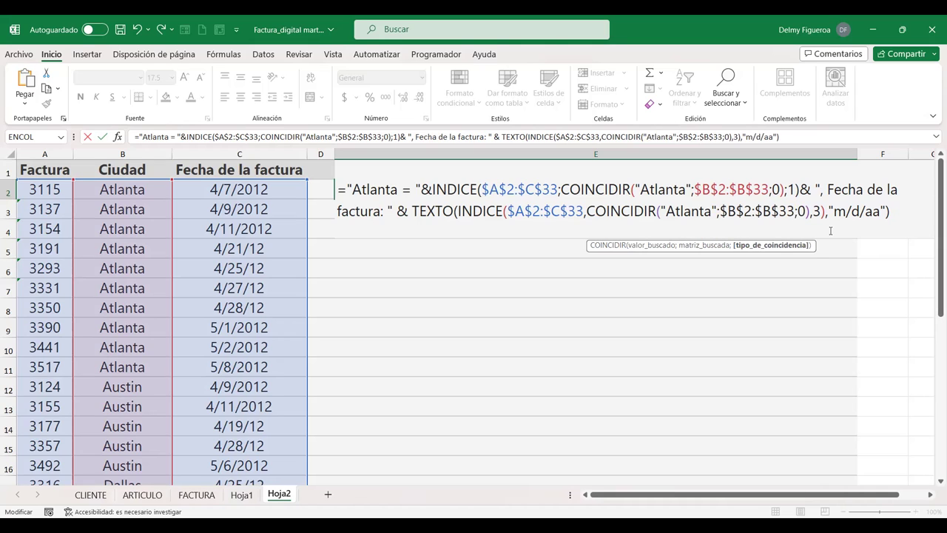
left_click(811, 212)
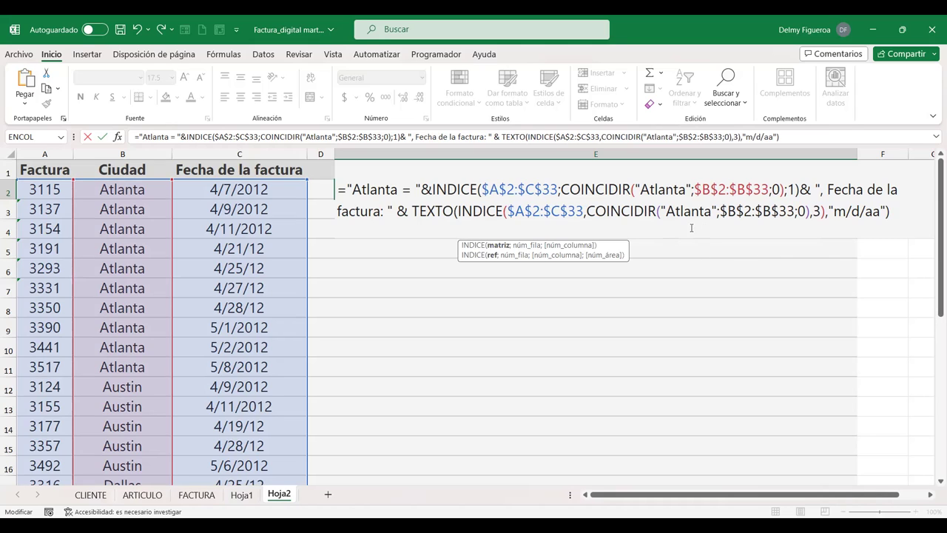
key("BackSpace")
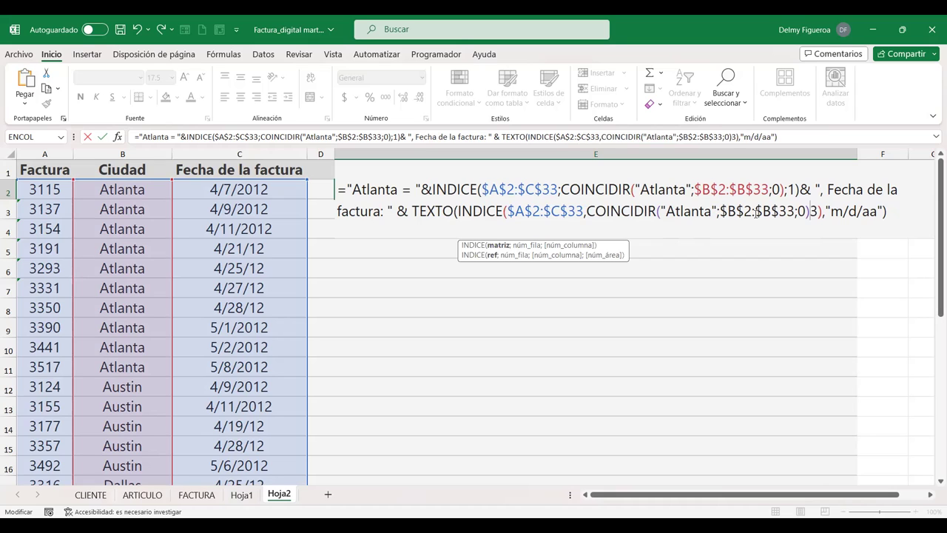
type(";")
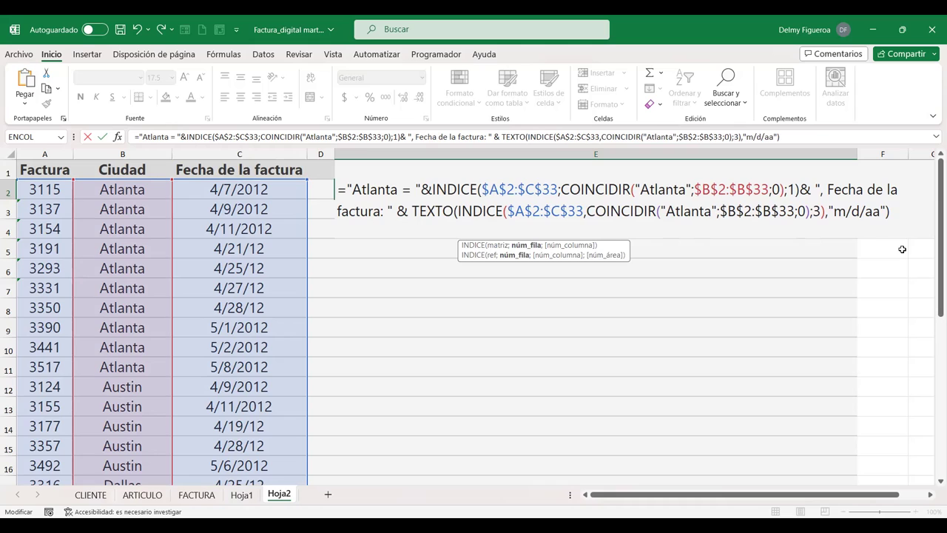
key("Right")
key("Delete")
type(";")
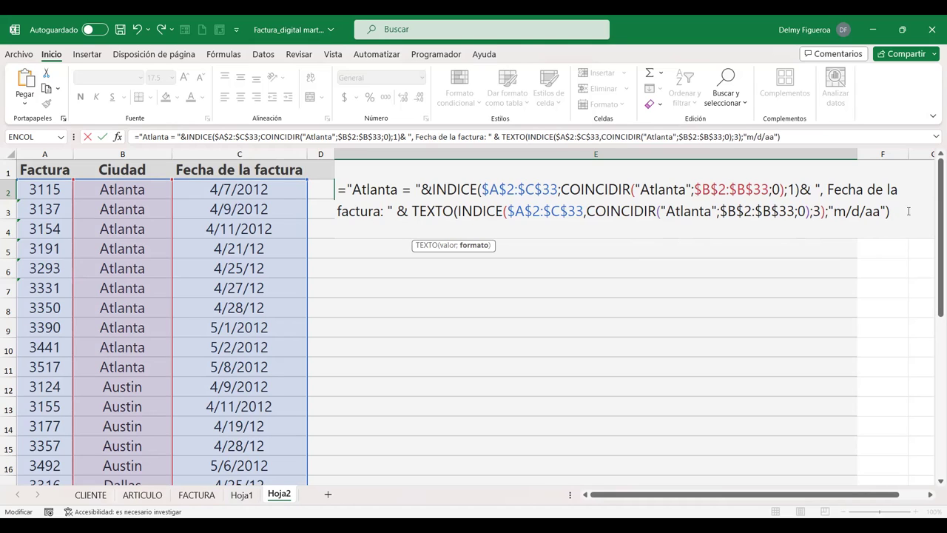
left_click(852, 211)
Step: After the formula error, replace the leftover comma after $C$33 with a semicolon and commit
key("Return")
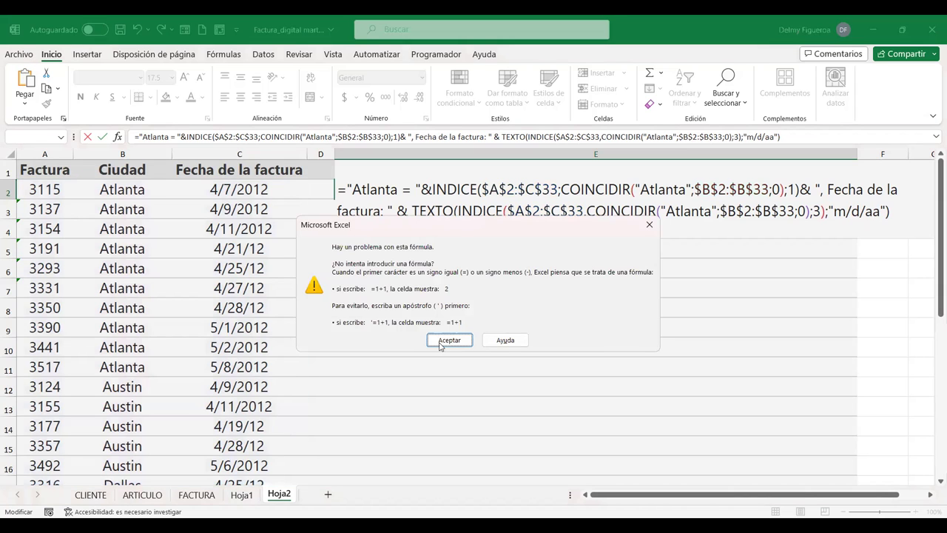
key("Return")
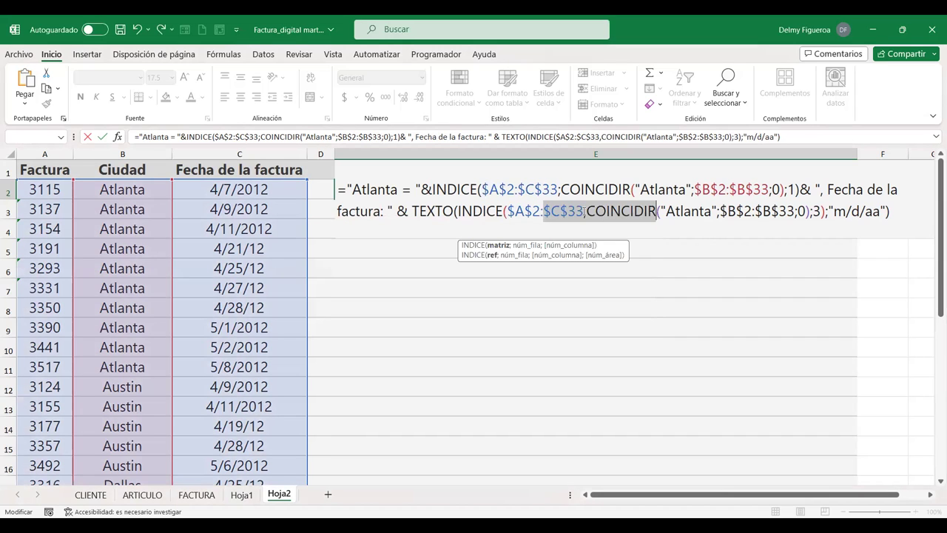
left_click(586, 211)
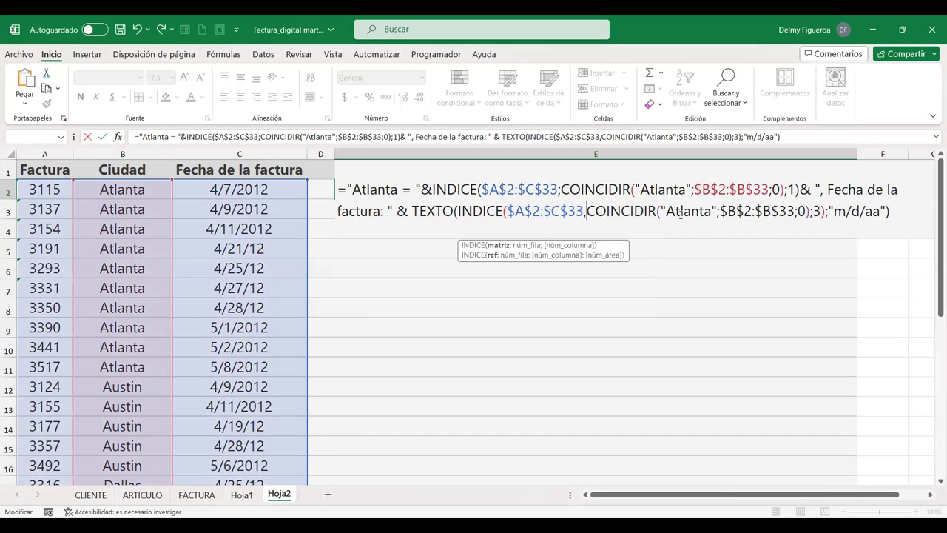
key("BackSpace")
type(";")
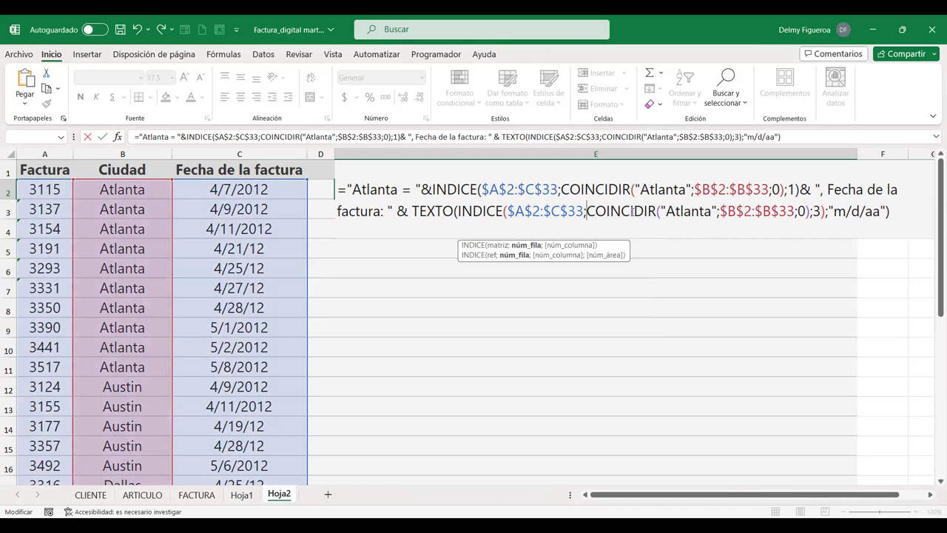
key("Return")
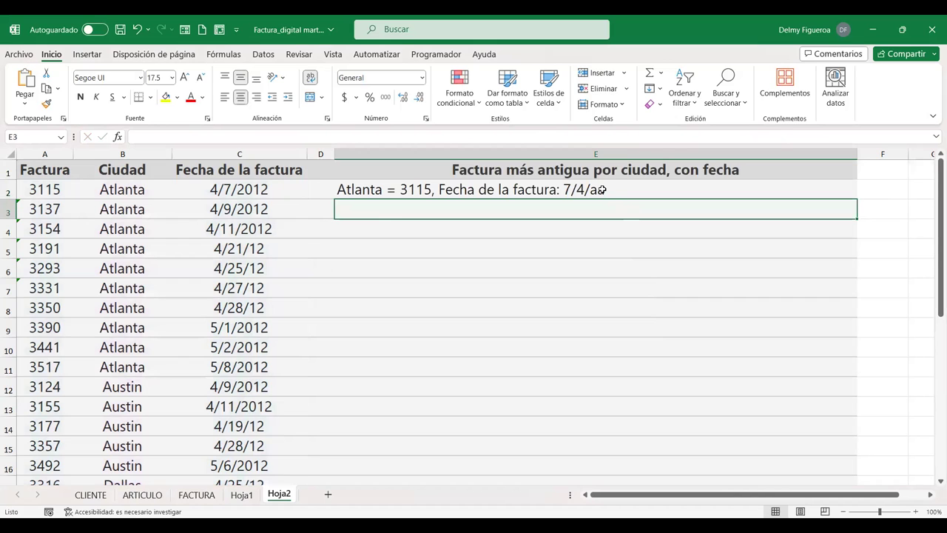
Step: Change the date format's year code from aa to yy so E2 shows 7/4/12
double_click(604, 190)
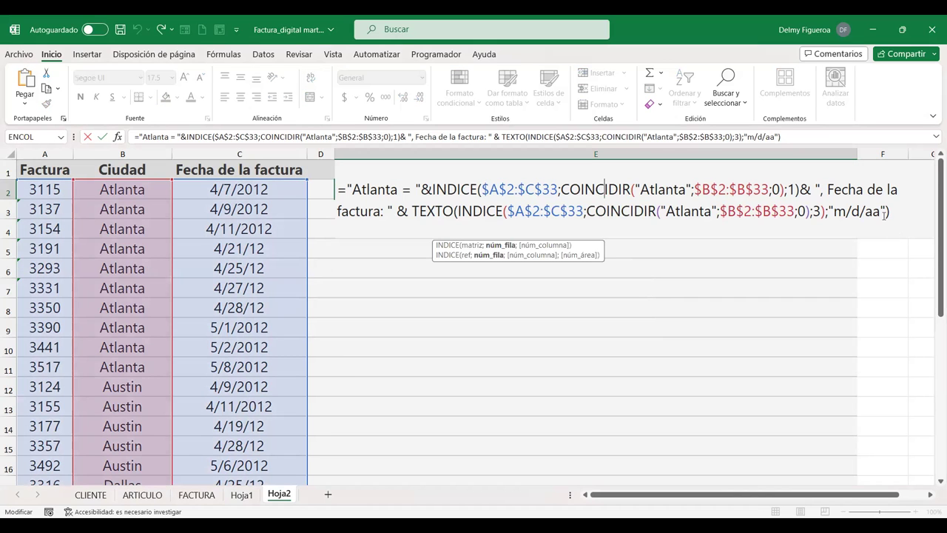
left_click(879, 212)
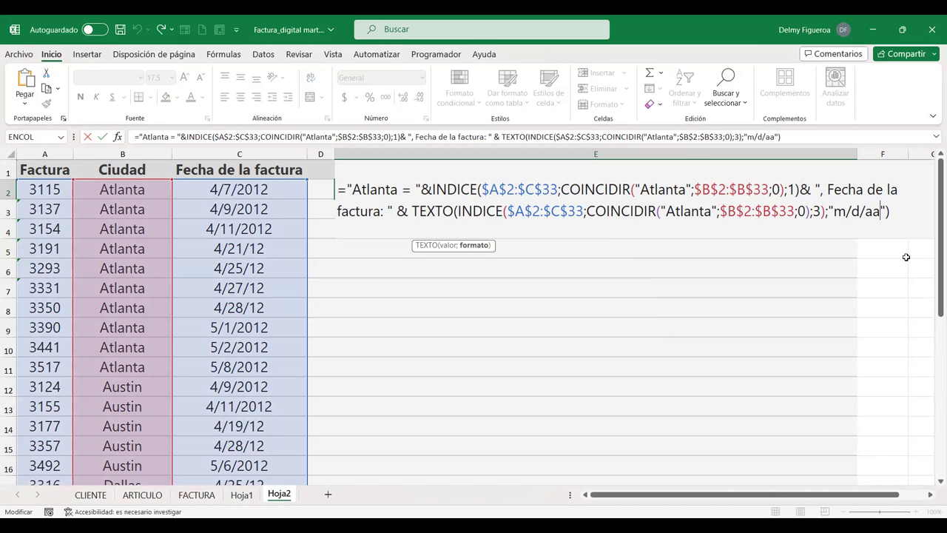
key("BackSpace")
key("BackSpace")
type("YY")
key("BackSpace")
key("BackSpace")
type("yy")
key("Return")
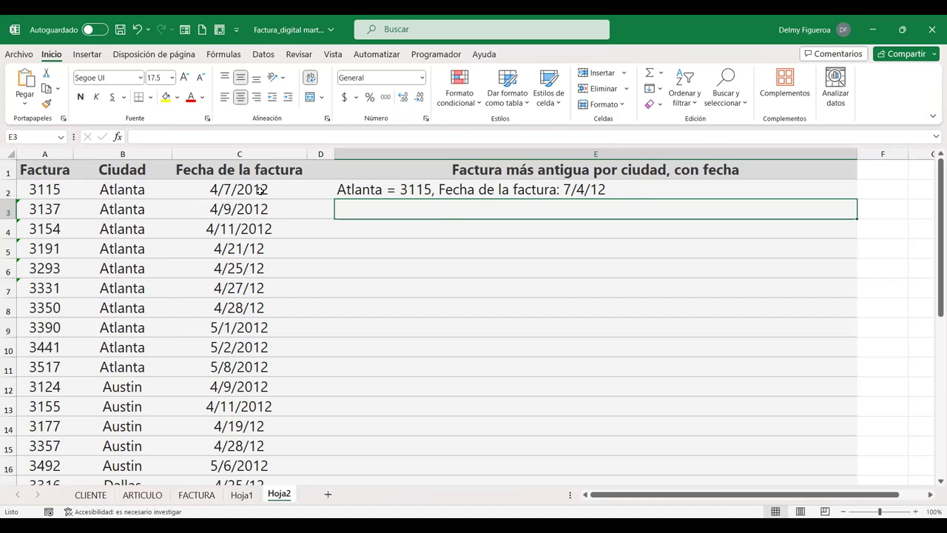
left_click(605, 190)
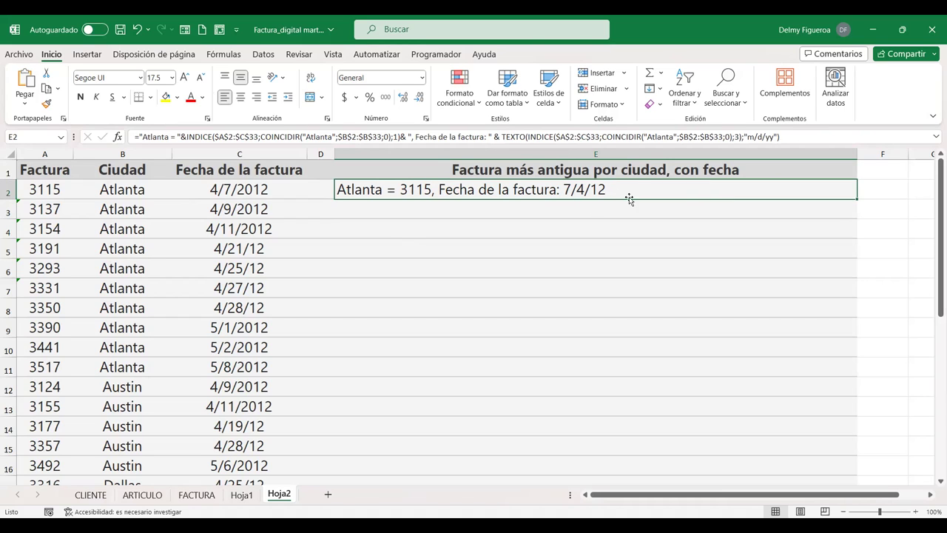
double_click(547, 191)
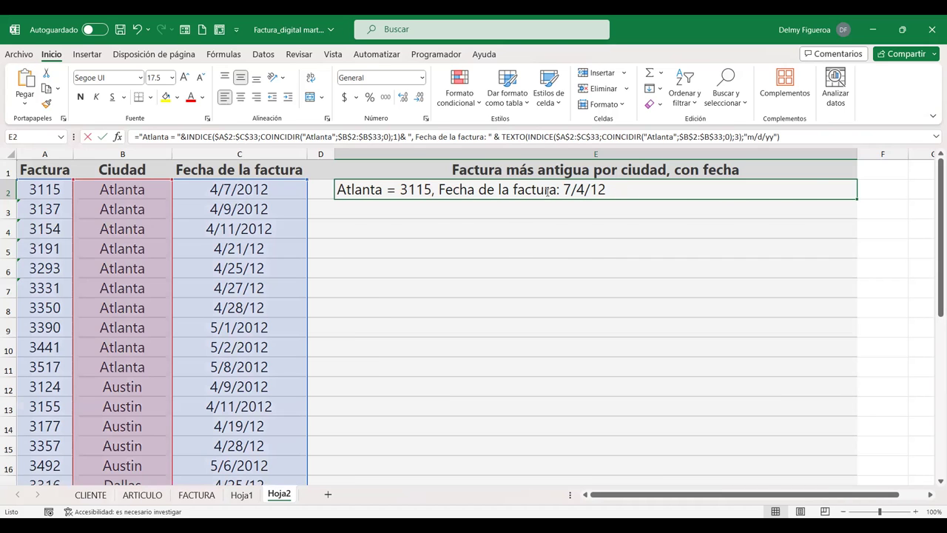
double_click(547, 191)
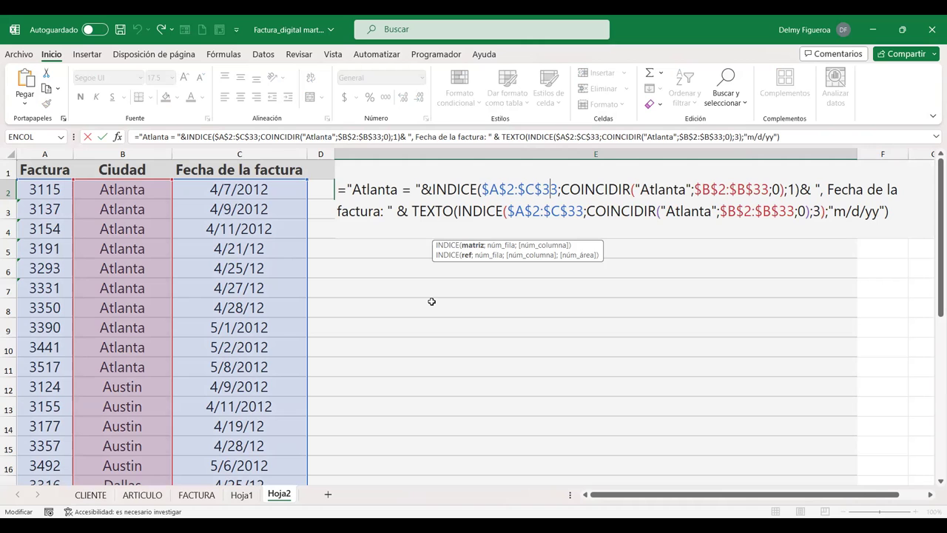
key("Return")
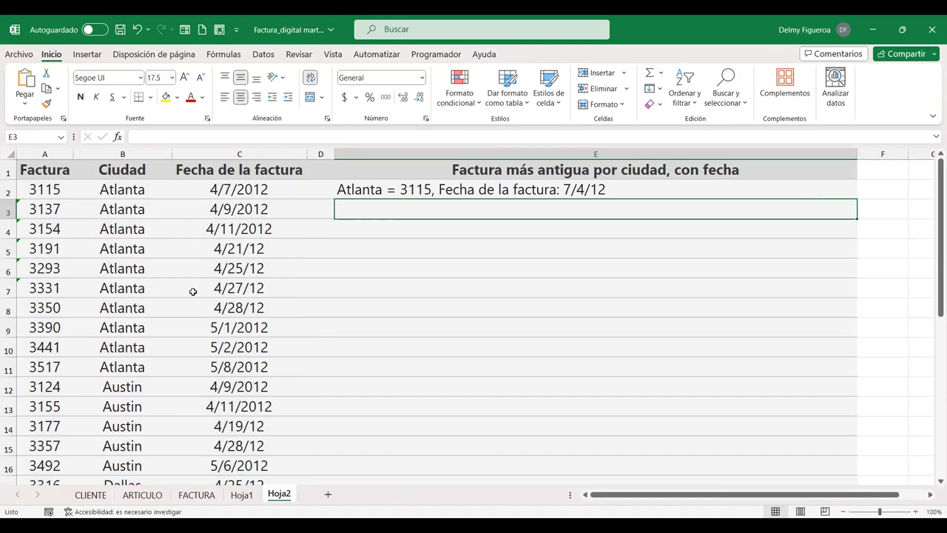
scroll(191, 293, "down", 2)
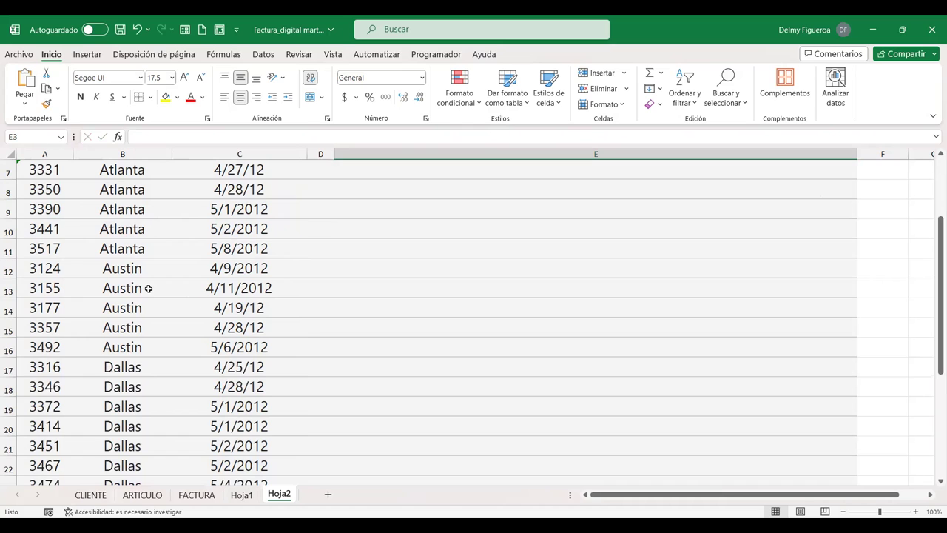
scroll(196, 297, "down", 2)
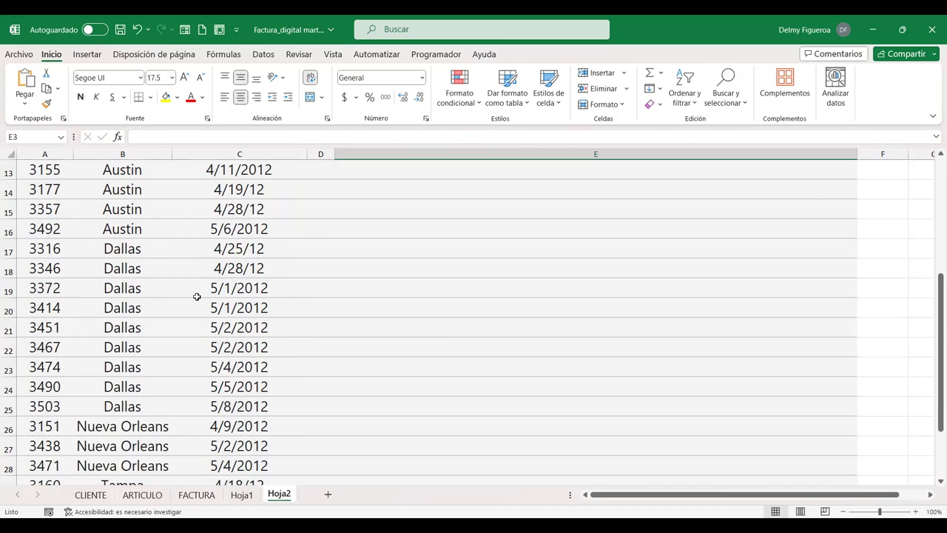
scroll(197, 297, "down", 3)
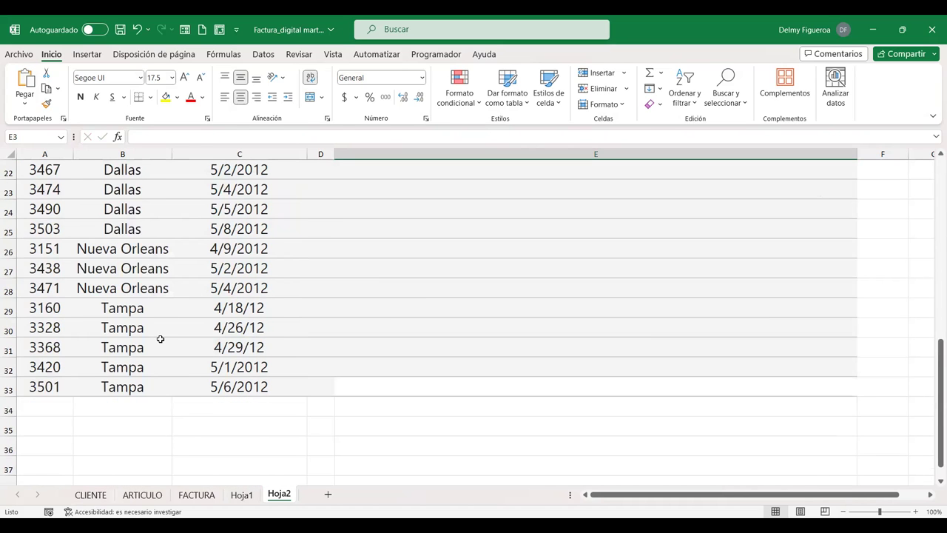
scroll(160, 339, "up", 6)
scroll(159, 339, "up", 1)
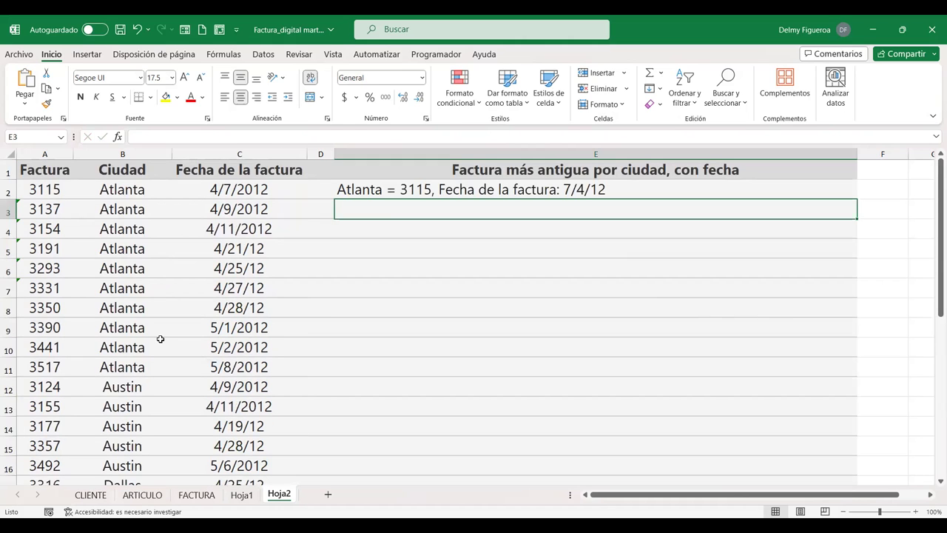
Step: Replace all three "Atlanta" occurrences in E2's formula with "Tampa" and commit it
double_click(387, 188)
left_click_drag(398, 188, 352, 190)
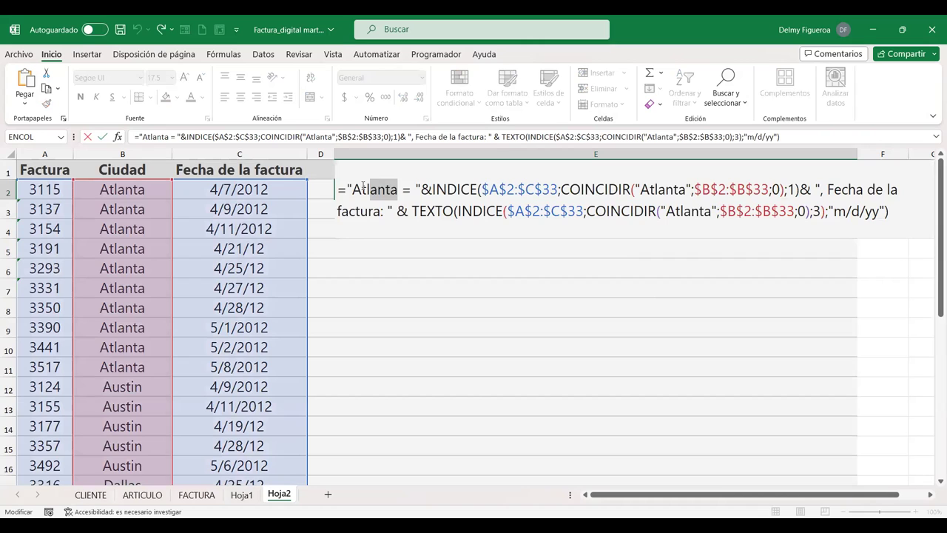
type("Tampa")
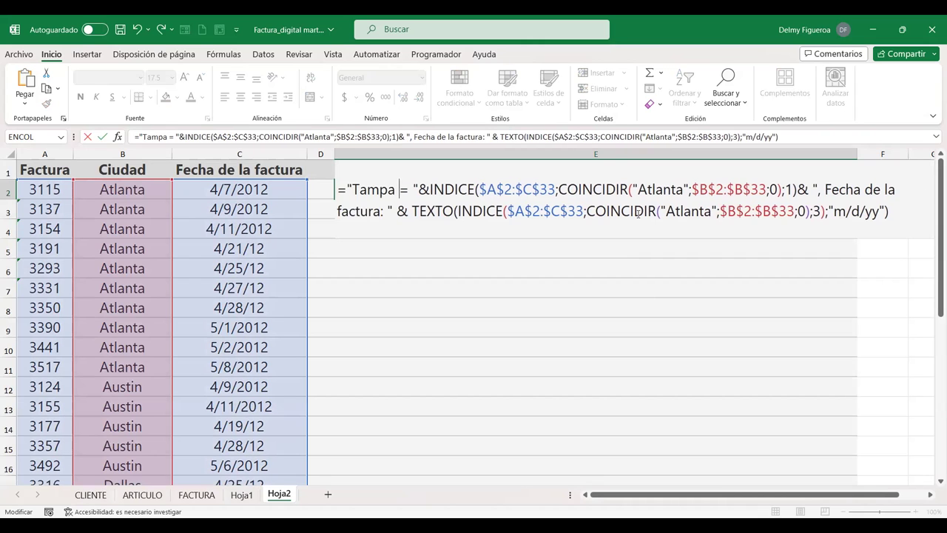
key("Right")
key("Right")
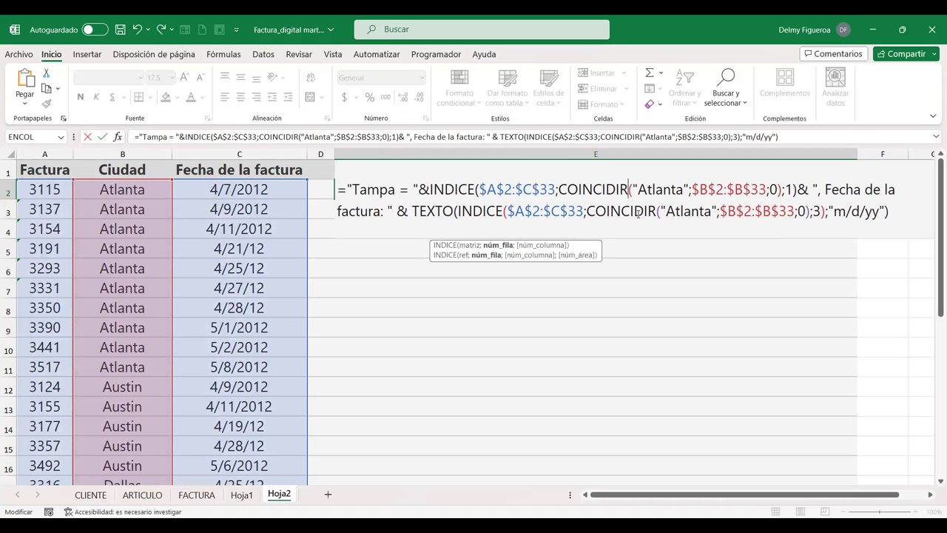
key("Right")
key("shift+Right")
key("shift+Right")
key("shift+Right")
key("shift+Right")
key("shift+Right")
key("shift+Right")
key("shift+Right")
type("Tampa")
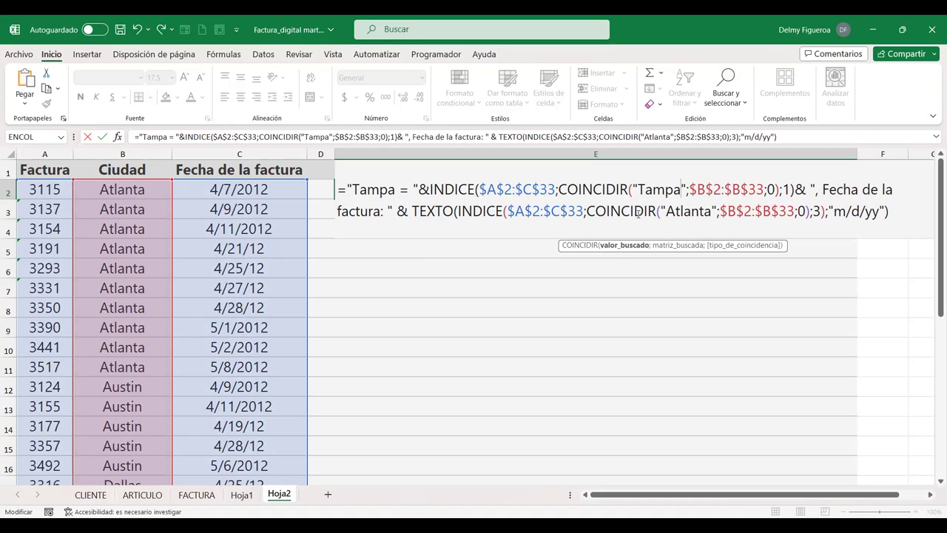
left_click_drag(666, 212, 711, 214)
type("Tampa")
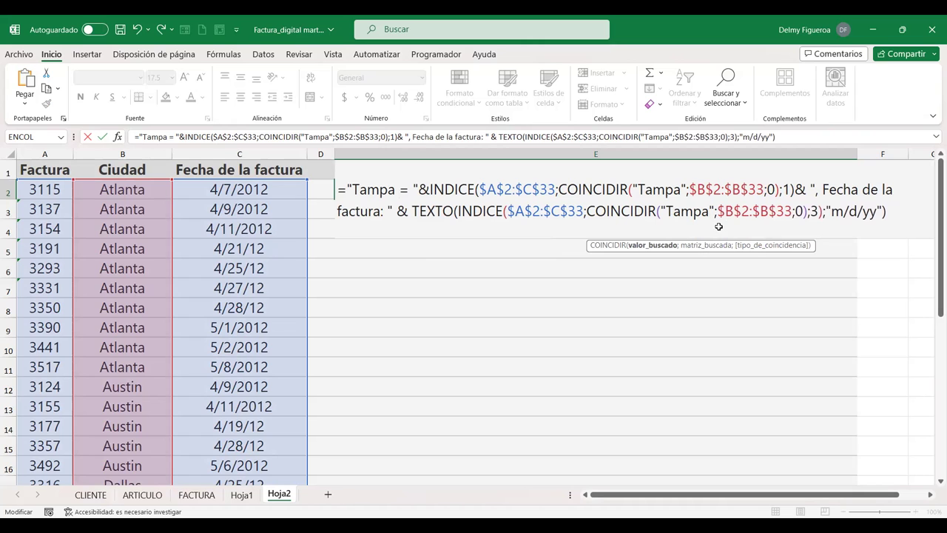
key("Return")
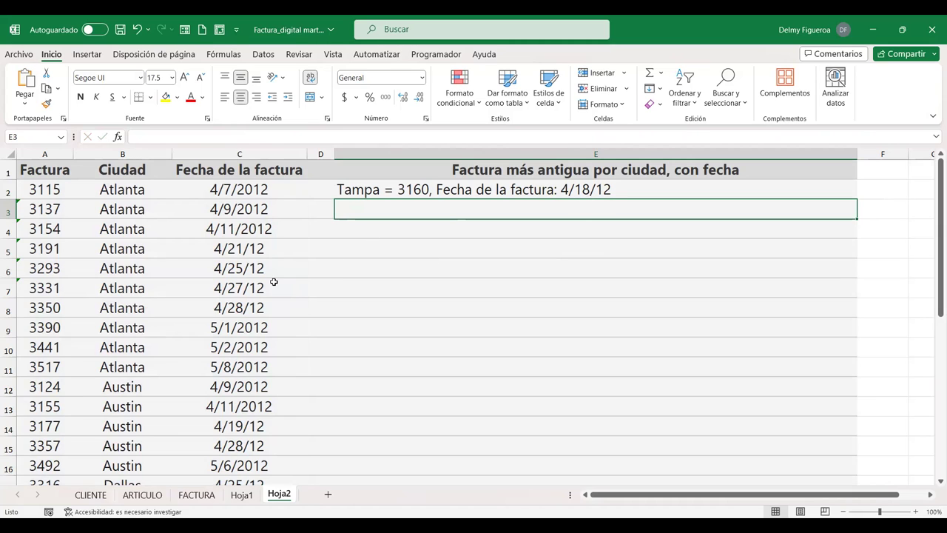
scroll(162, 319, "down", 2)
scroll(162, 319, "down", 2)
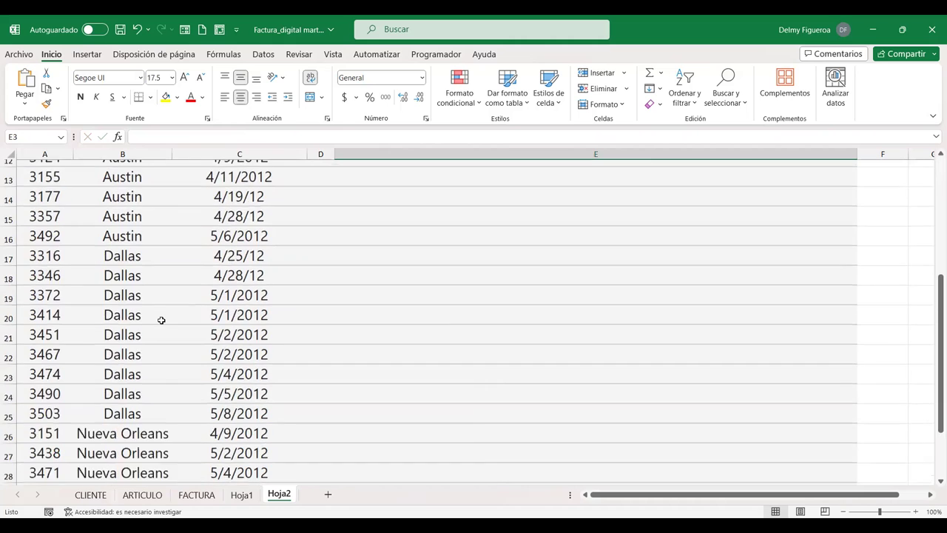
scroll(162, 319, "down", 2)
left_click(9, 370)
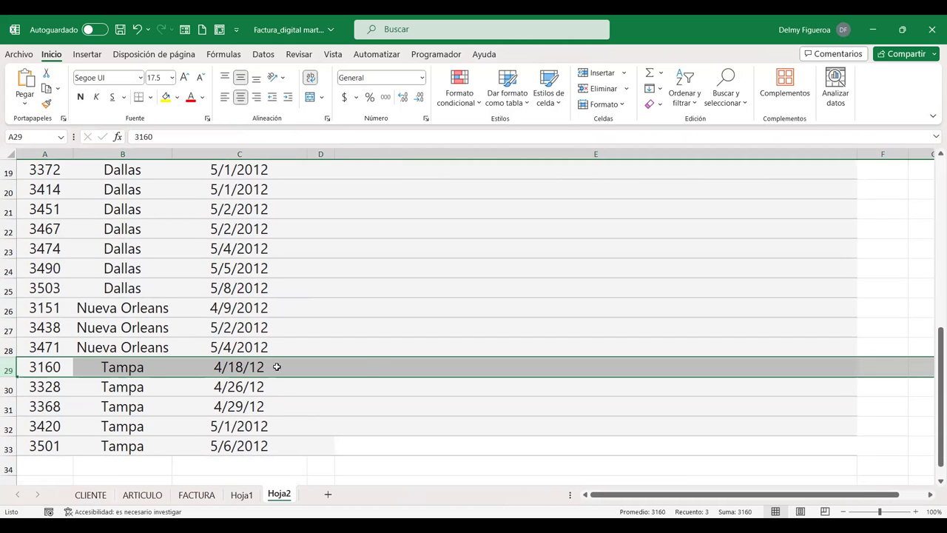
scroll(364, 363, "up", 6)
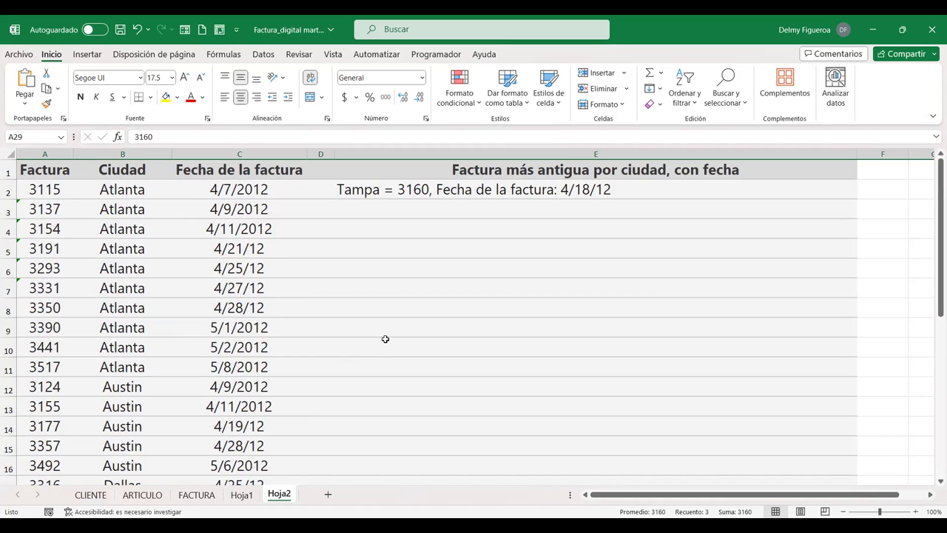
left_click(481, 190)
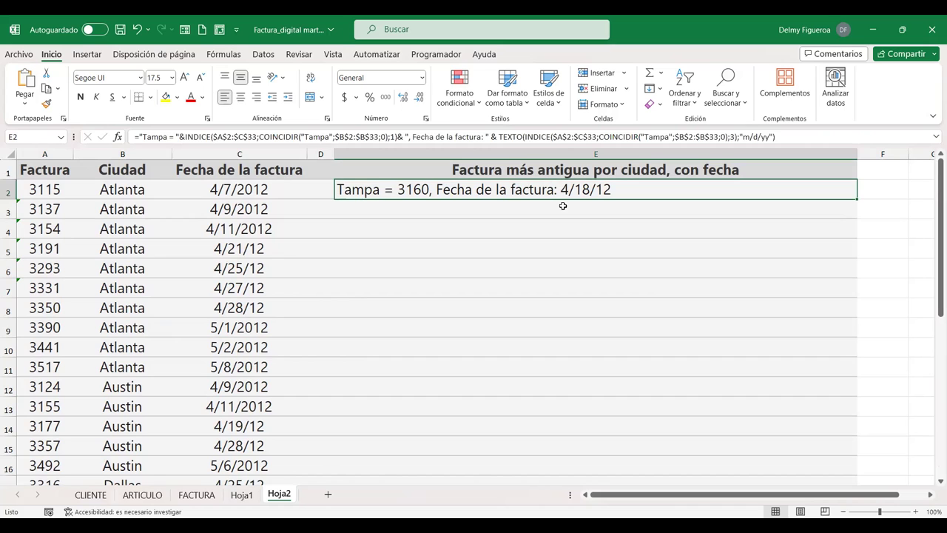
left_click(562, 206)
double_click(551, 186)
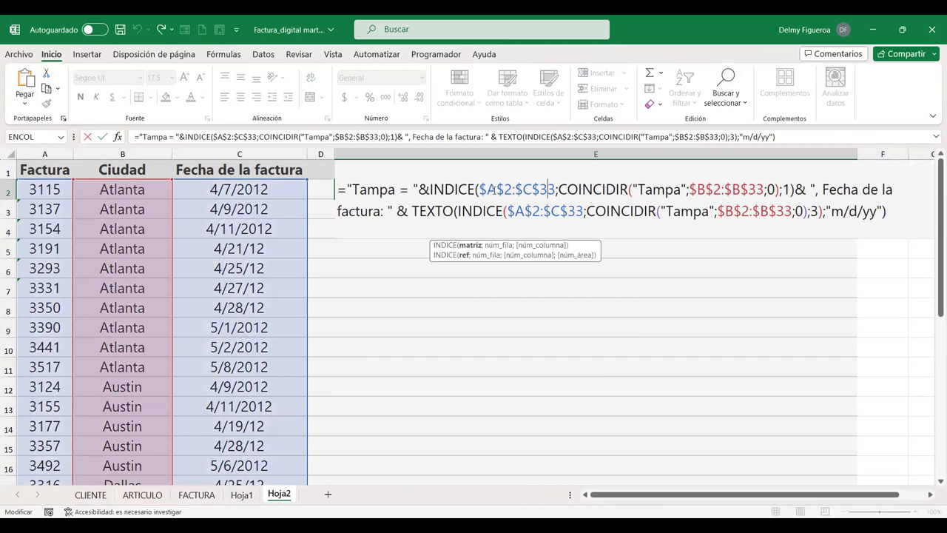
key("Return")
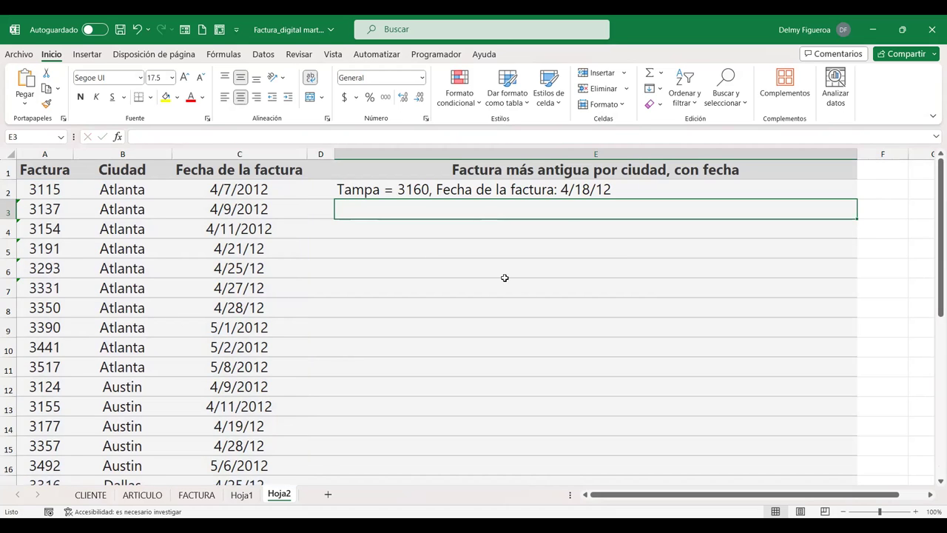
left_click(874, 229)
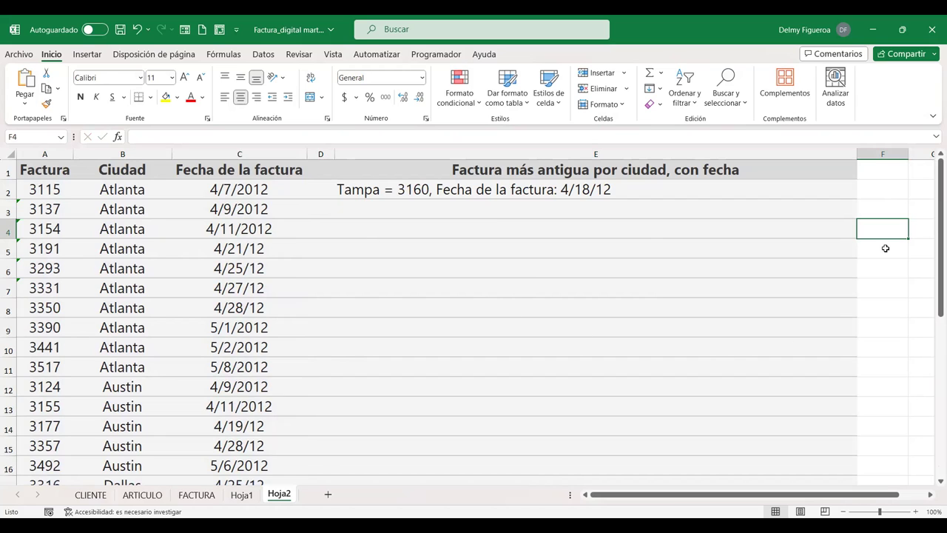
left_click(832, 209)
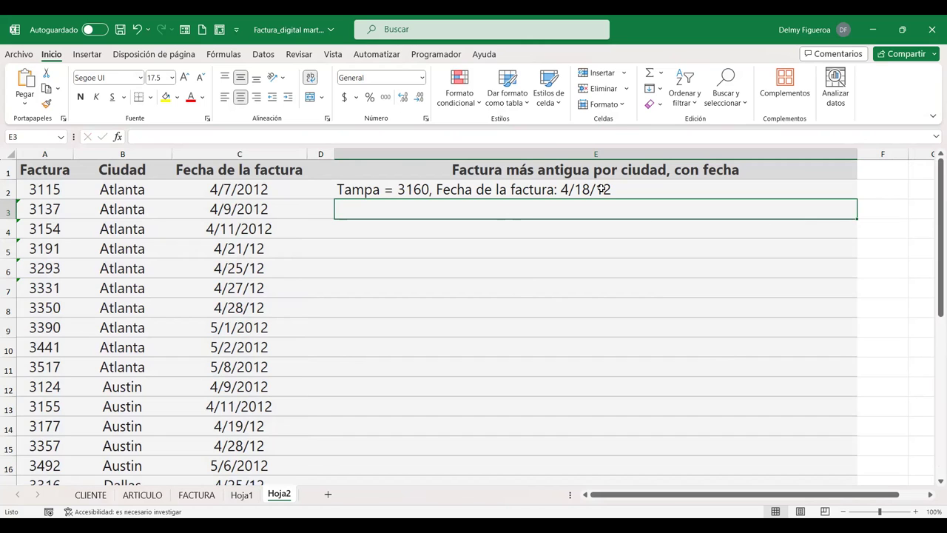
double_click(601, 190)
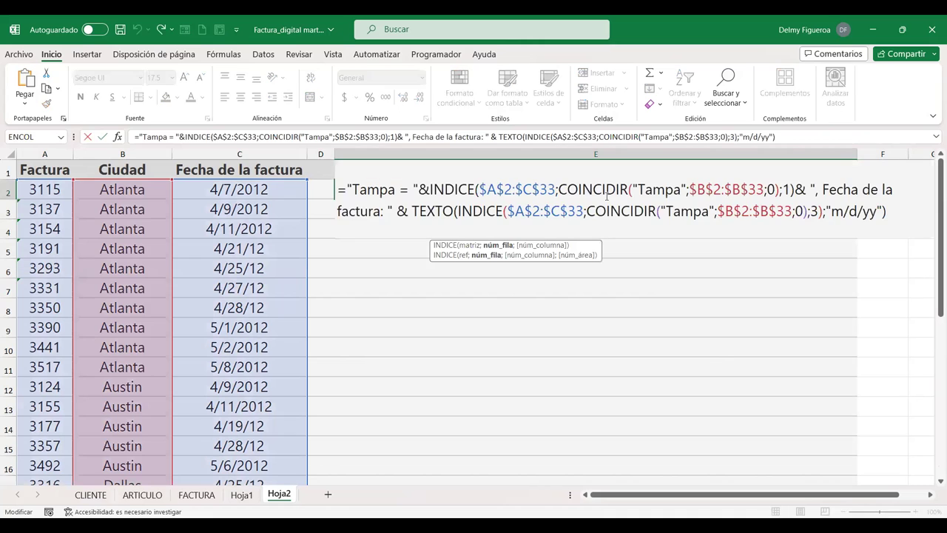
key("Return")
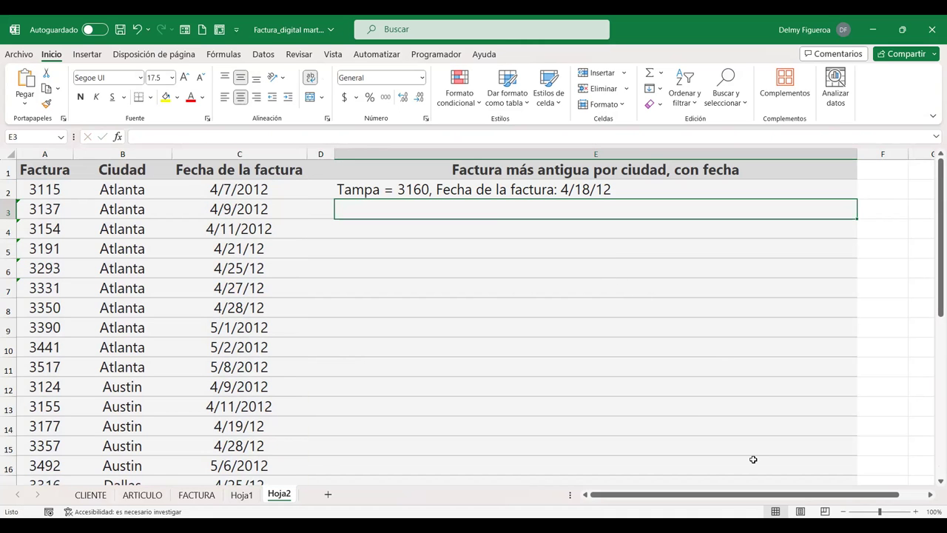
left_click(448, 262)
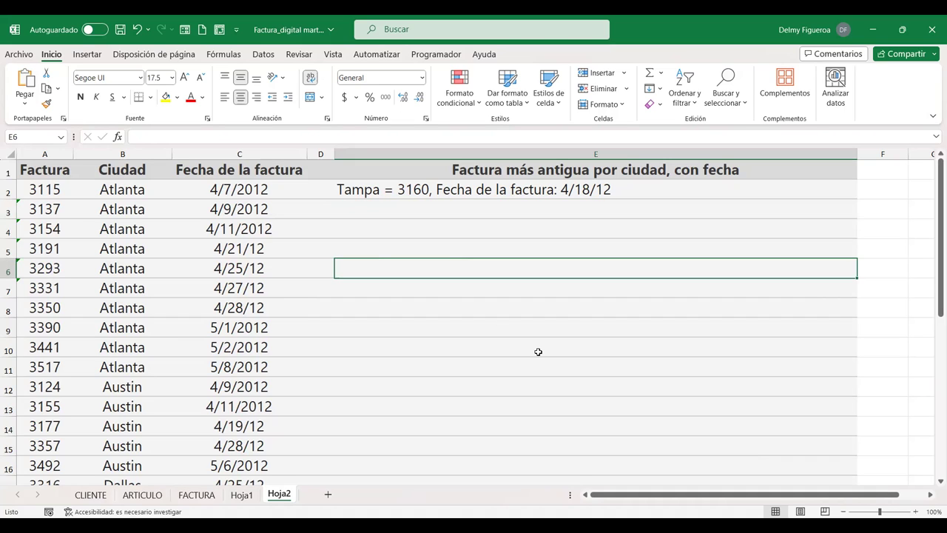